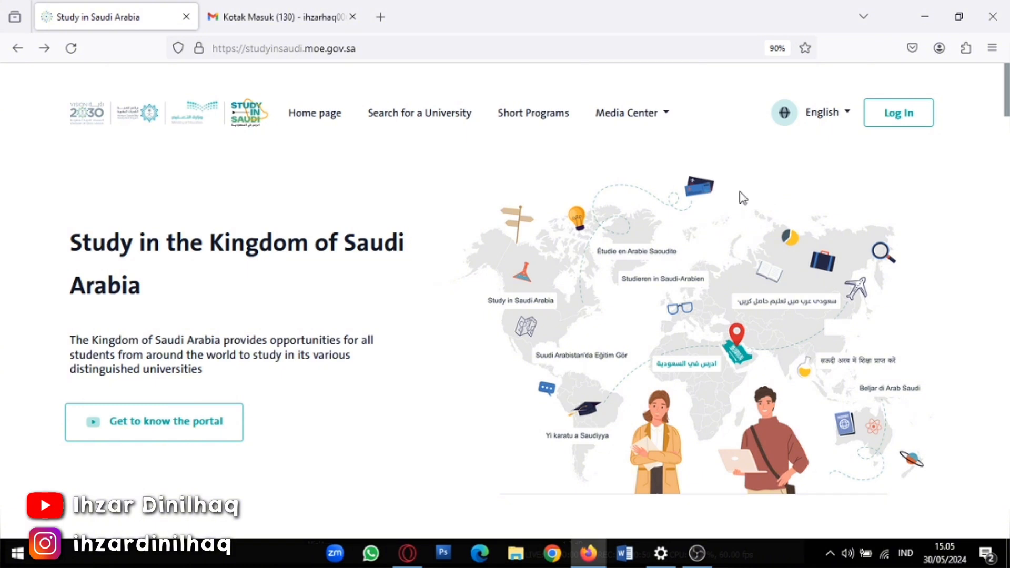
Keep the Study in Saudi portal language set to English
{"action": "left_click", "coordinate": [829, 125]}
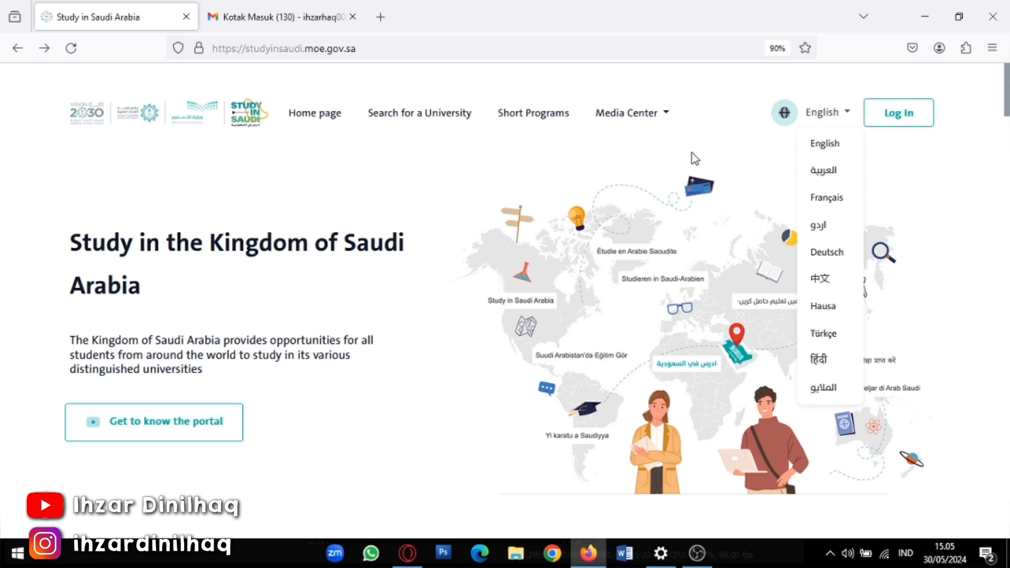
{"action": "left_click", "coordinate": [813, 150]}
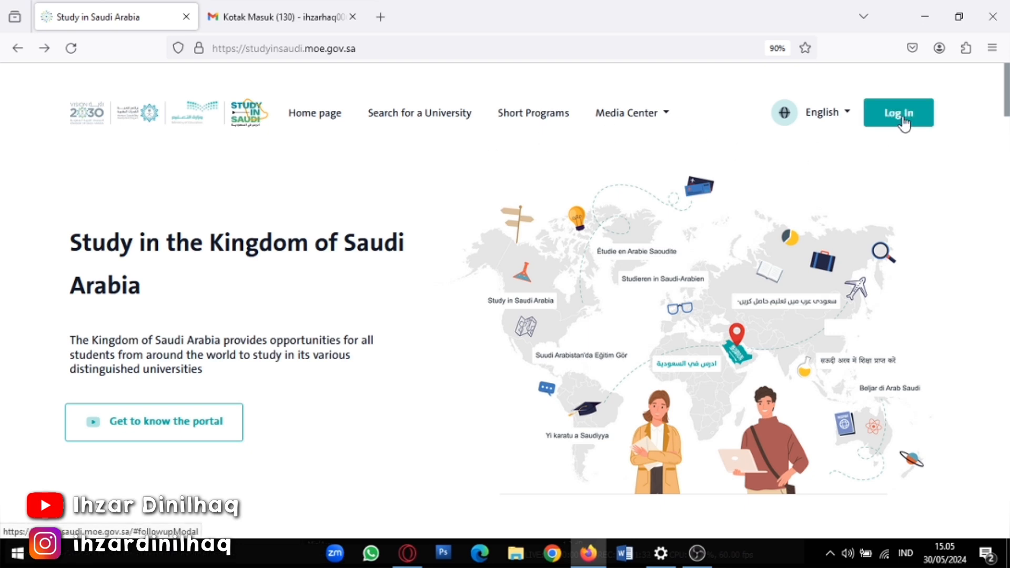
{"action": "scroll", "coordinate": [412, 184], "scroll_direction": "down", "scroll_amount": 5}
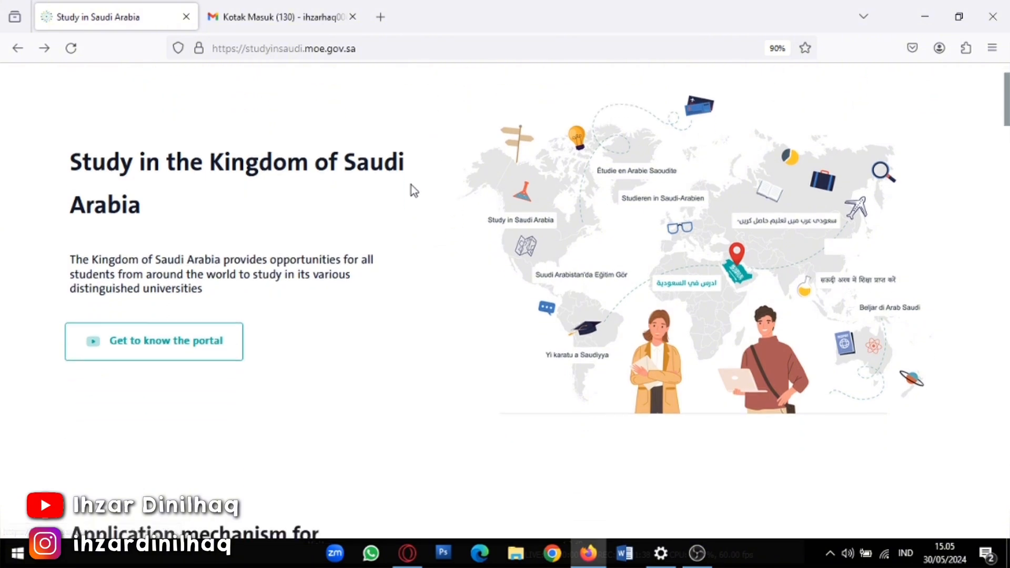
{"action": "scroll", "coordinate": [284, 220], "scroll_direction": "down", "scroll_amount": 5}
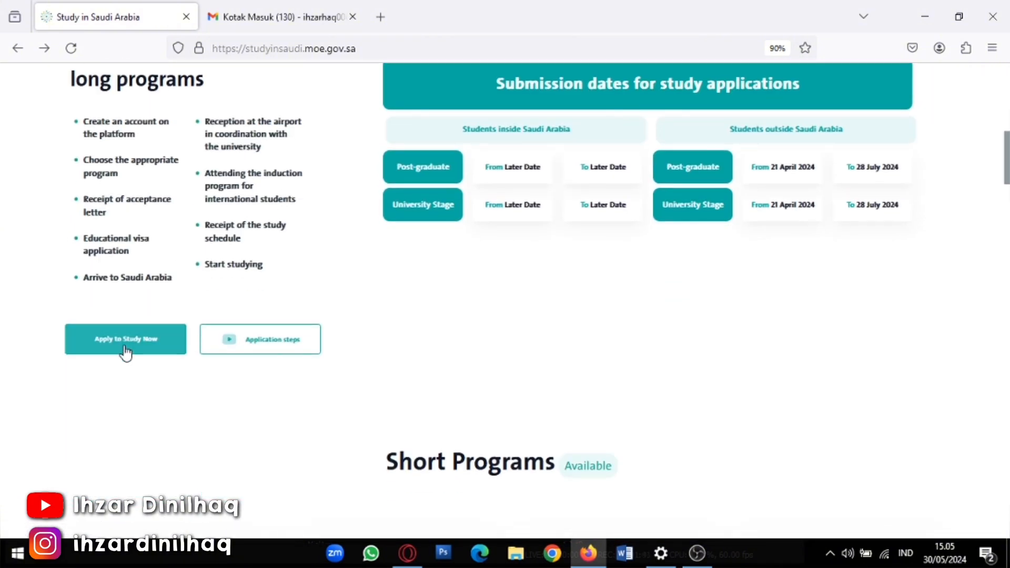
{"action": "scroll", "coordinate": [559, 226], "scroll_direction": "up", "scroll_amount": 10}
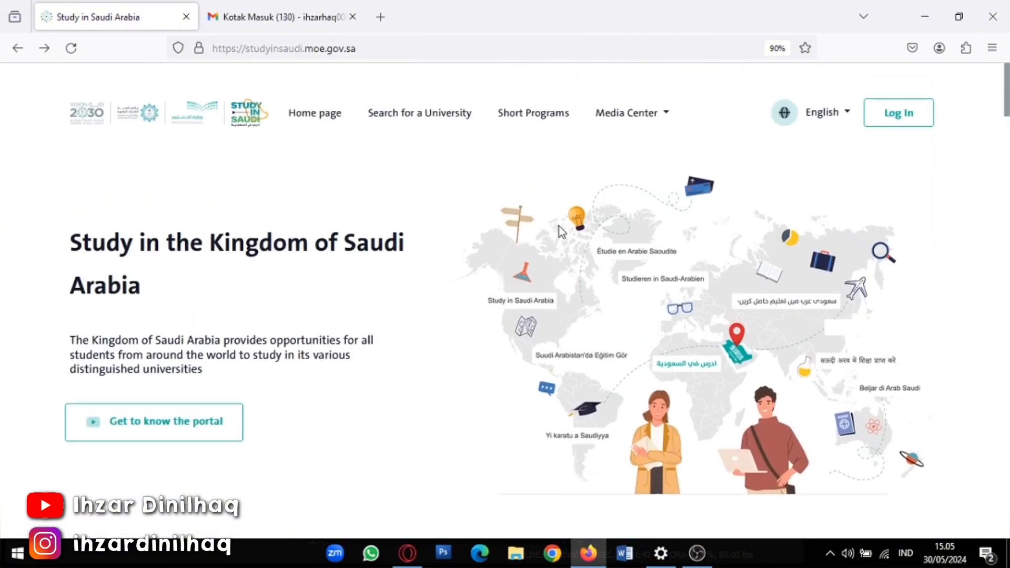
Start a new MOE account with identity type Other and submit the first registration step
{"action": "left_click", "coordinate": [896, 118]}
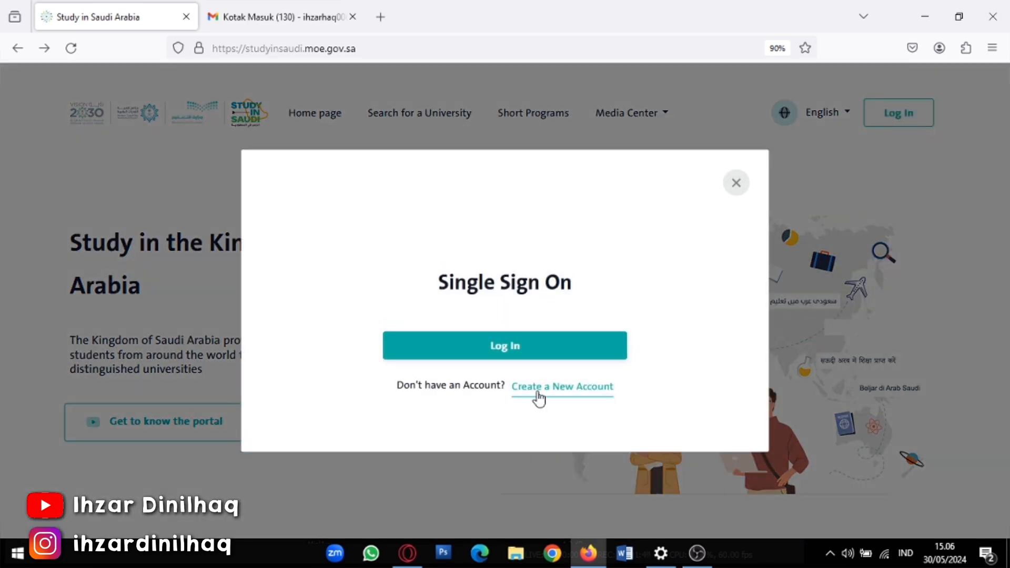
{"action": "left_click", "coordinate": [568, 401]}
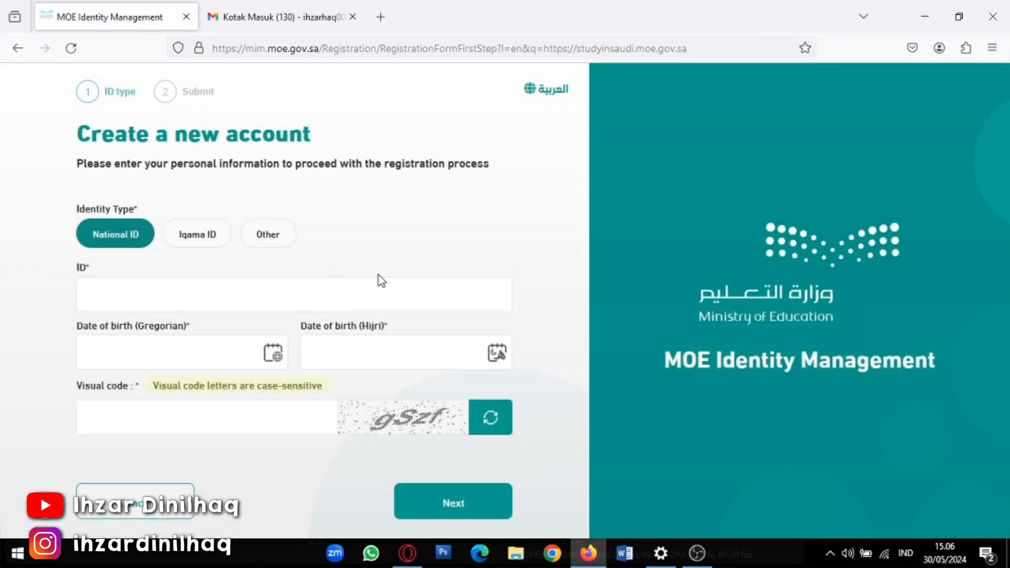
{"action": "left_click", "coordinate": [281, 240]}
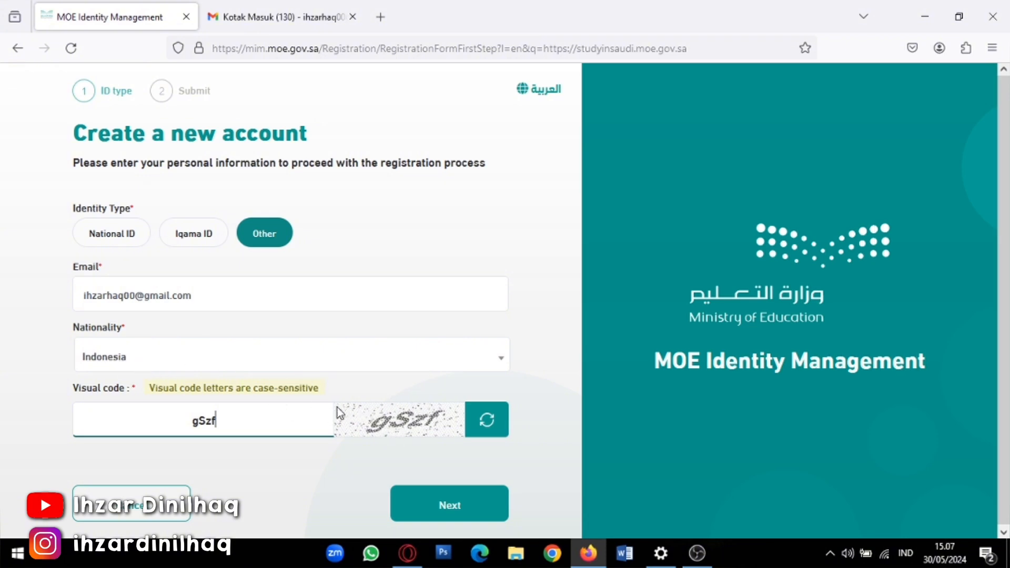
{"action": "left_click", "coordinate": [441, 511]}
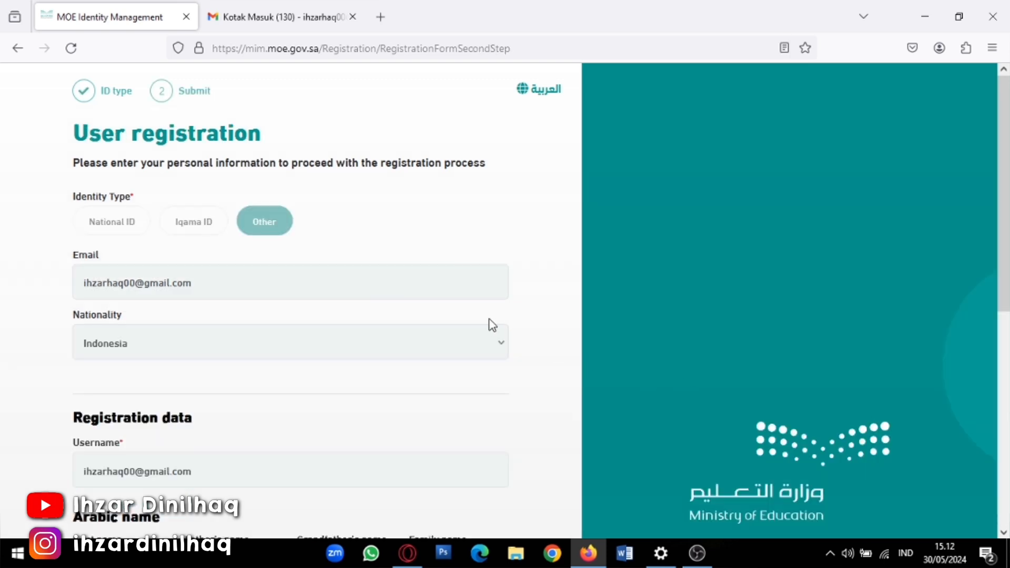
{"action": "scroll", "coordinate": [346, 324], "scroll_direction": "down", "scroll_amount": 2}
{"action": "scroll", "coordinate": [348, 322], "scroll_direction": "down", "scroll_amount": 5}
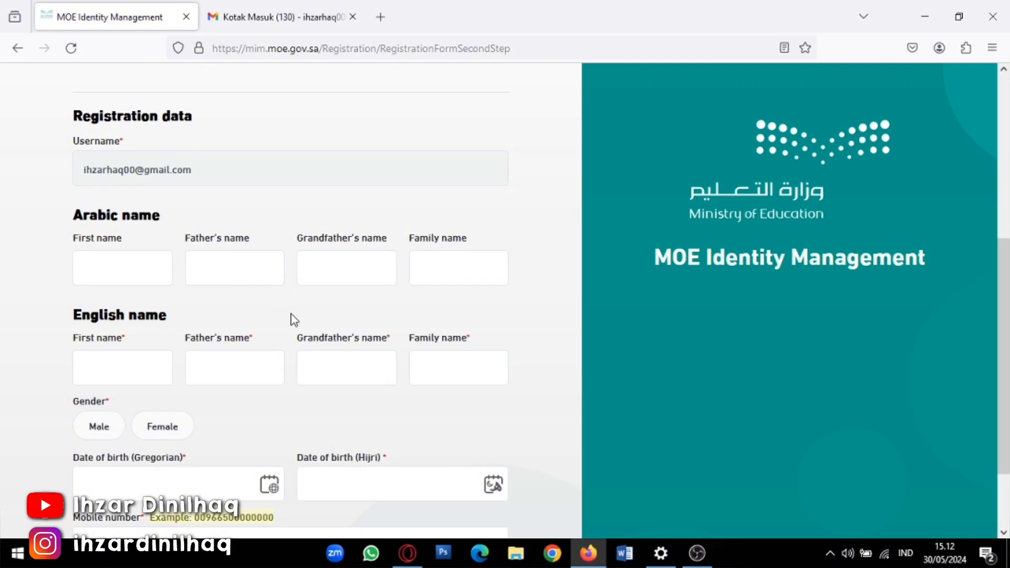
{"action": "scroll", "coordinate": [279, 316], "scroll_direction": "down", "scroll_amount": 2}
{"action": "scroll", "coordinate": [167, 353], "scroll_direction": "down", "scroll_amount": 1}
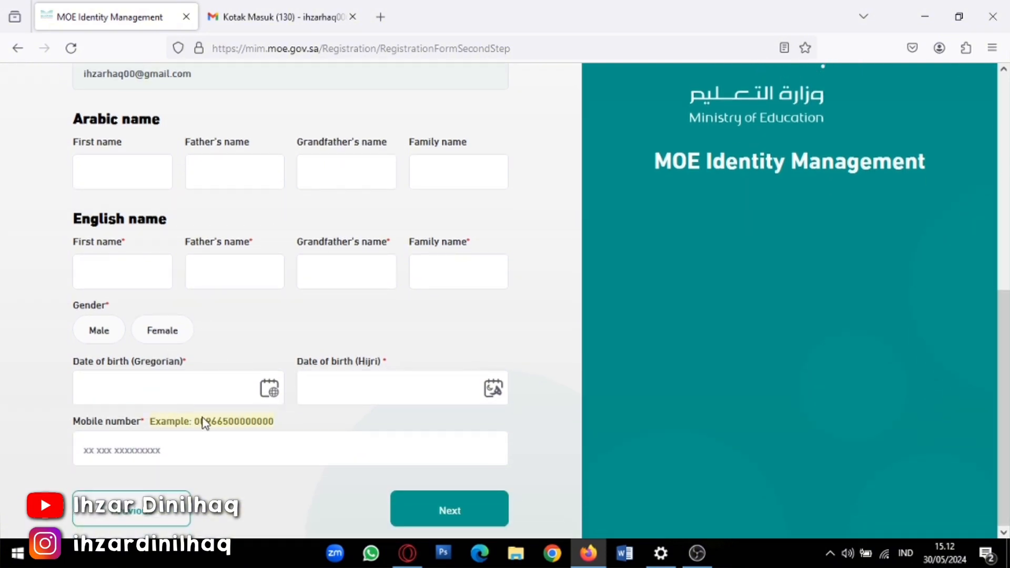
{"action": "scroll", "coordinate": [247, 380], "scroll_direction": "up", "scroll_amount": 2}
{"action": "scroll", "coordinate": [247, 381], "scroll_direction": "up", "scroll_amount": 2}
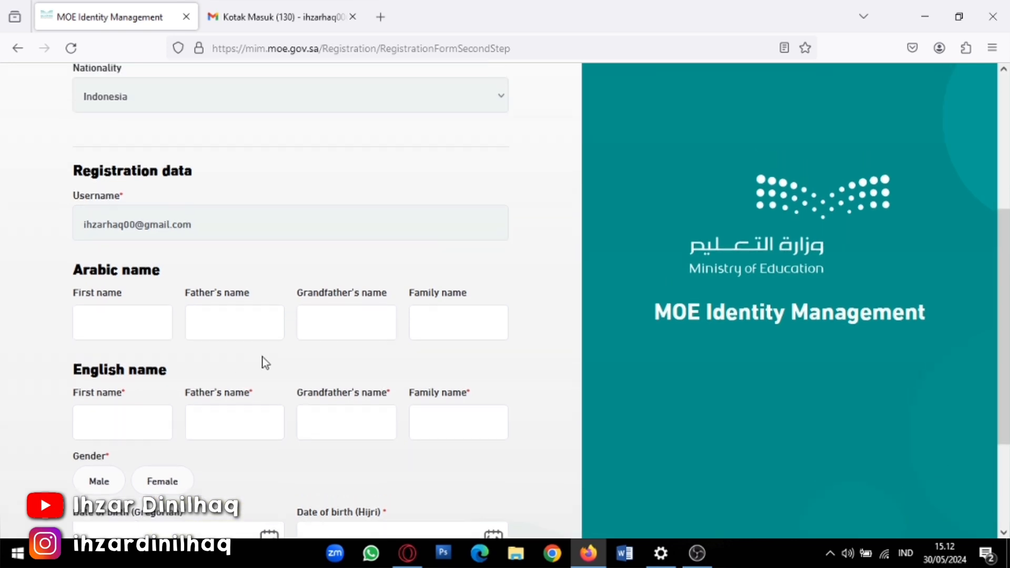
{"action": "scroll", "coordinate": [260, 319], "scroll_direction": "down", "scroll_amount": 2}
{"action": "scroll", "coordinate": [247, 317], "scroll_direction": "up", "scroll_amount": 2}
{"action": "scroll", "coordinate": [221, 319], "scroll_direction": "down", "scroll_amount": 2}
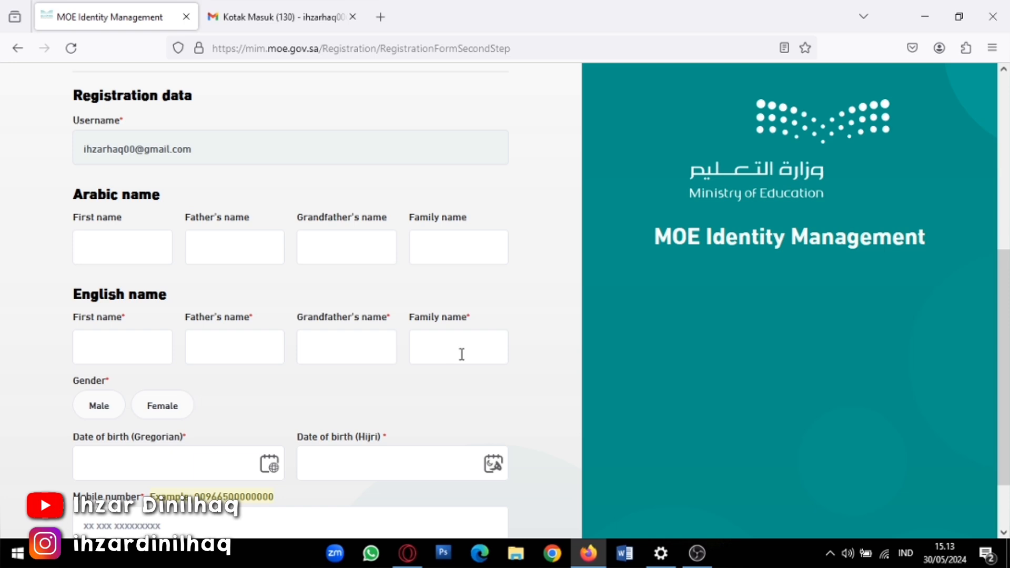
Enter uppercase English first, father's and grandfather's names, correcting typos along the way
{"action": "left_click", "coordinate": [141, 351]}
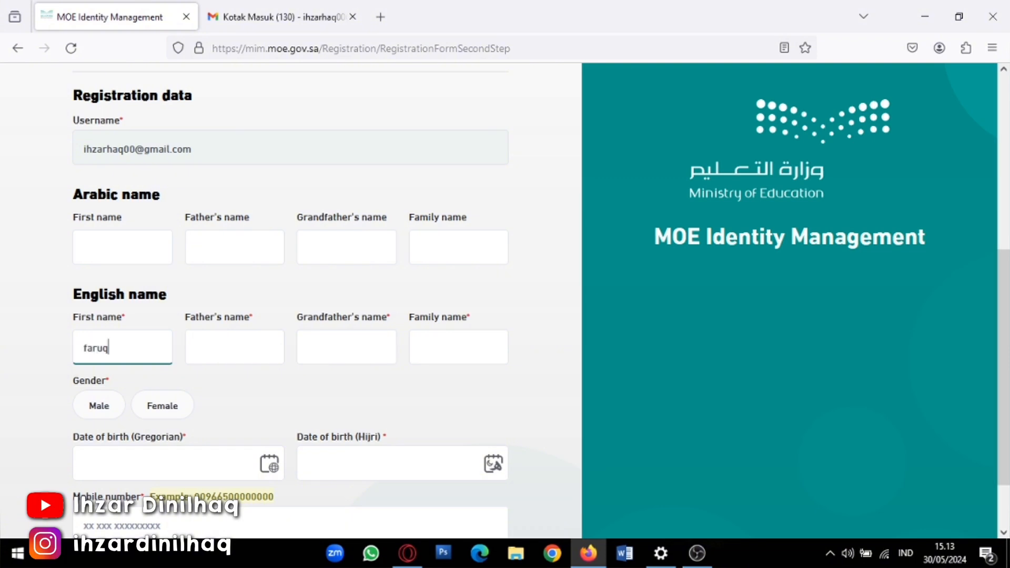
{"action": "key", "text": "BackSpace"}
{"action": "key", "text": "BackSpace"}
{"action": "key", "text": "BackSpace"}
{"action": "key", "text": "BackSpace"}
{"action": "key", "text": "BackSpace"}
{"action": "left_click", "coordinate": [207, 352]}
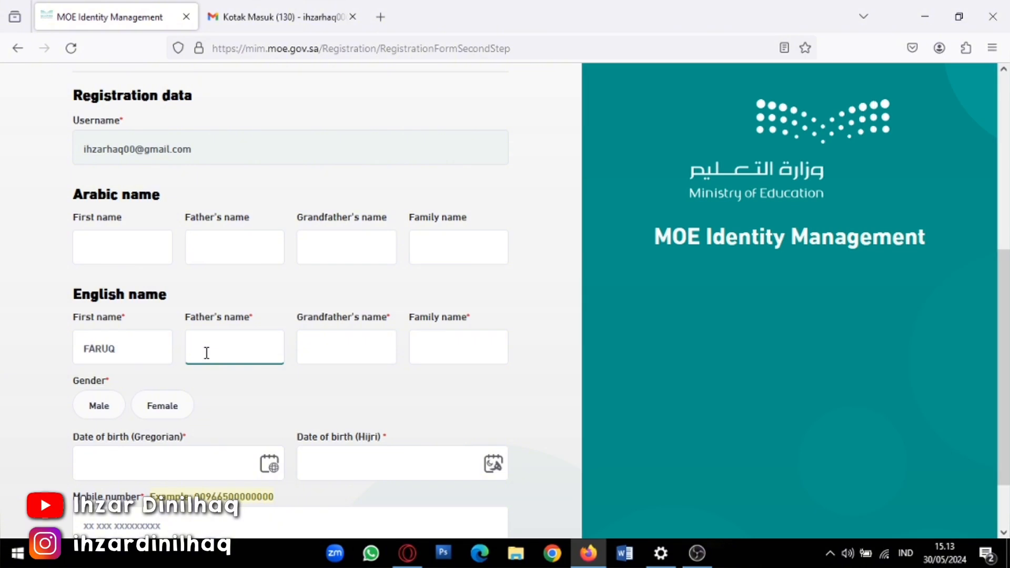
{"action": "type", "text": "MUHAMMAS"}
{"action": "key", "text": "BackSpace"}
{"action": "type", "text": "D"}
{"action": "left_click", "coordinate": [315, 347]}
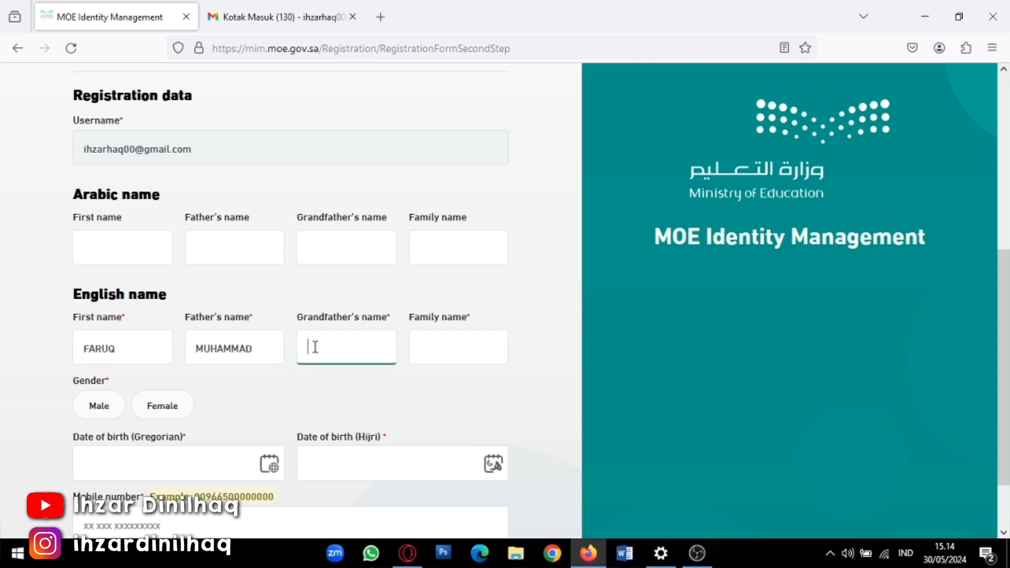
{"action": "type", "text": "TH"}
{"action": "key", "text": "BackSpace"}
Try a family name, then clear the family, grandfather's and father's name fields
{"action": "left_click", "coordinate": [481, 351]}
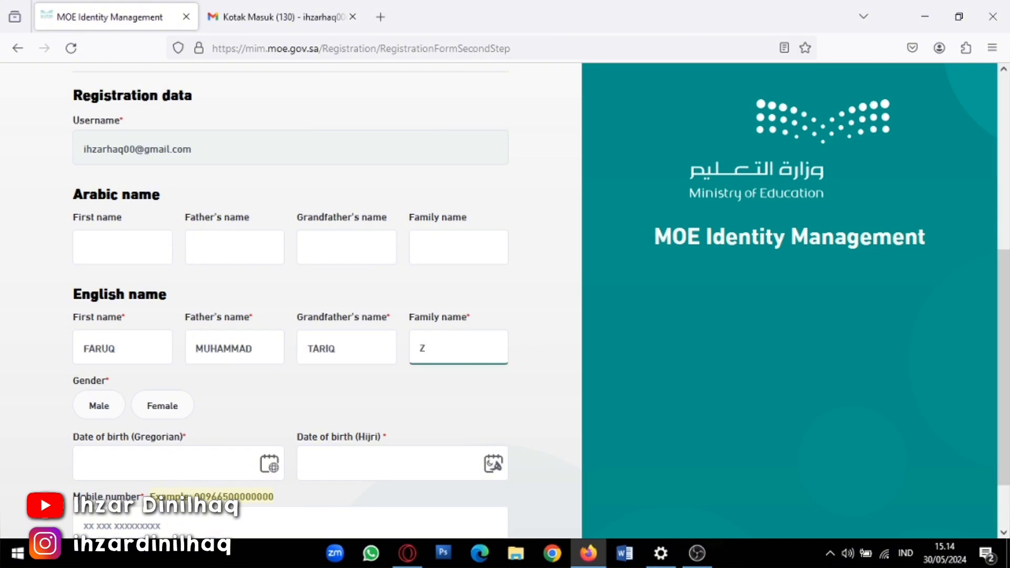
{"action": "key", "text": "BackSpace"}
{"action": "key", "text": "BackSpace"}
{"action": "key", "text": "BackSpace"}
{"action": "key", "text": "BackSpace"}
{"action": "key", "text": "BackSpace"}
{"action": "left_click", "coordinate": [391, 356]}
{"action": "key", "text": "BackSpace"}
{"action": "key", "text": "BackSpace"}
{"action": "key", "text": "BackSpace"}
{"action": "key", "text": "BackSpace"}
{"action": "key", "text": "BackSpace"}
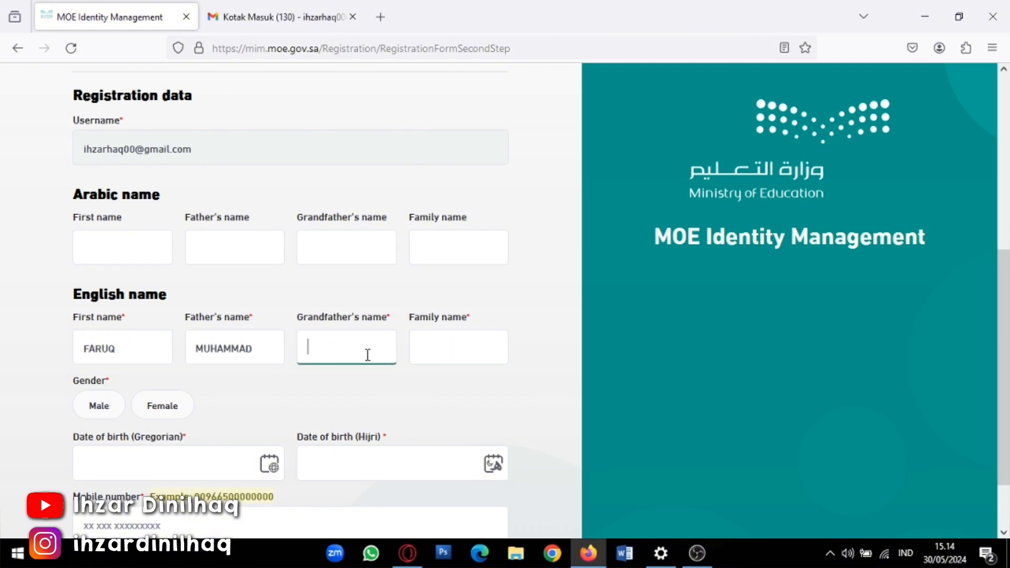
{"action": "left_click", "coordinate": [266, 354]}
{"action": "key", "text": "BackSpace"}
{"action": "key", "text": "BackSpace"}
{"action": "key", "text": "BackSpace"}
{"action": "key", "text": "BackSpace"}
{"action": "key", "text": "BackSpace"}
{"action": "key", "text": "BackSpace"}
{"action": "key", "text": "BackSpace"}
{"action": "key", "text": "BackSpace"}
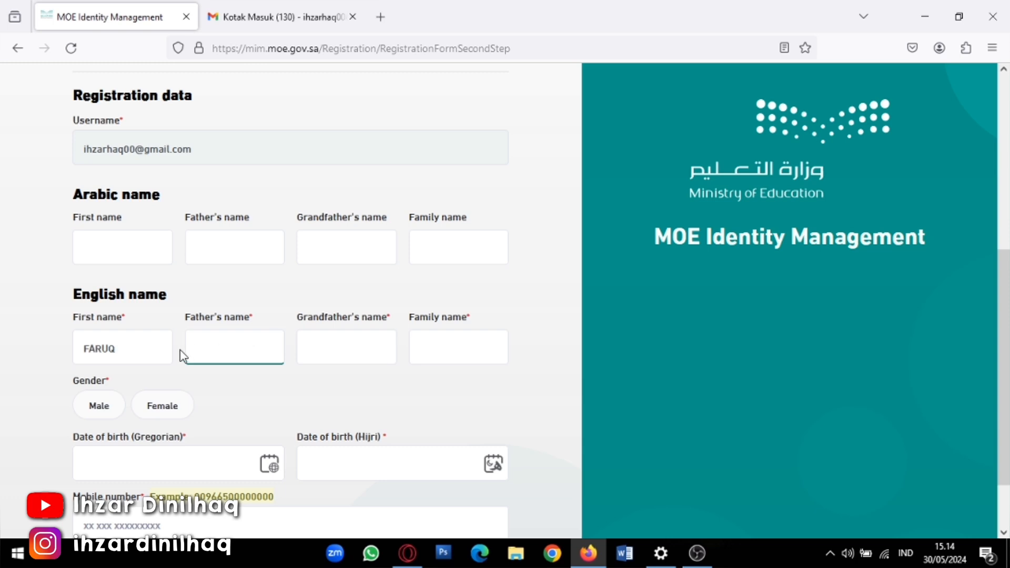
Replace the first name and type the applicant's English first, father's, grandfather's and family names
{"action": "left_click", "coordinate": [156, 347]}
{"action": "key", "text": "BackSpace"}
{"action": "key", "text": "BackSpace"}
{"action": "key", "text": "BackSpace"}
{"action": "key", "text": "BackSpace"}
{"action": "key", "text": "BackSpace"}
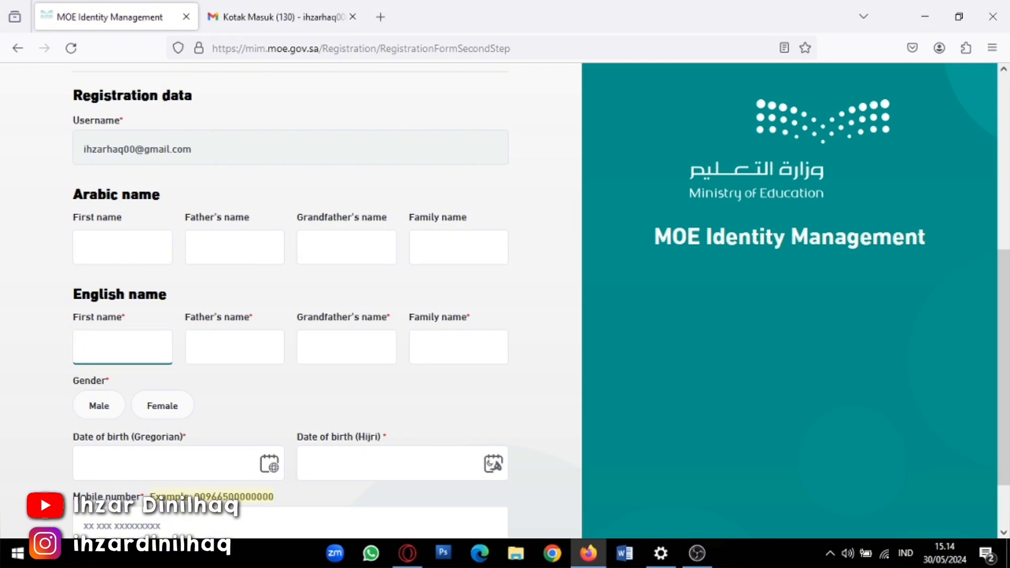
{"action": "left_click", "coordinate": [202, 348]}
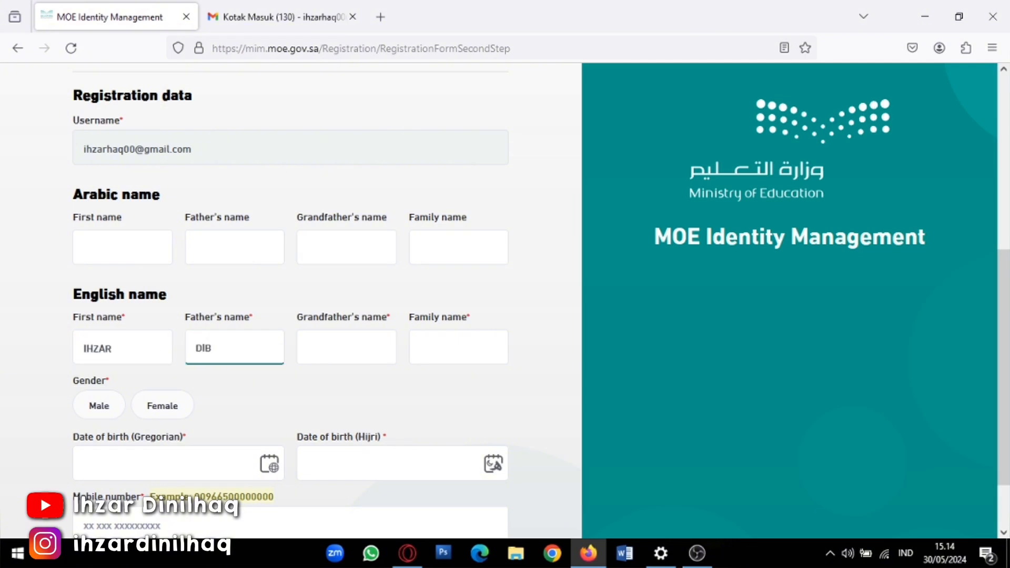
{"action": "left_click", "coordinate": [307, 358]}
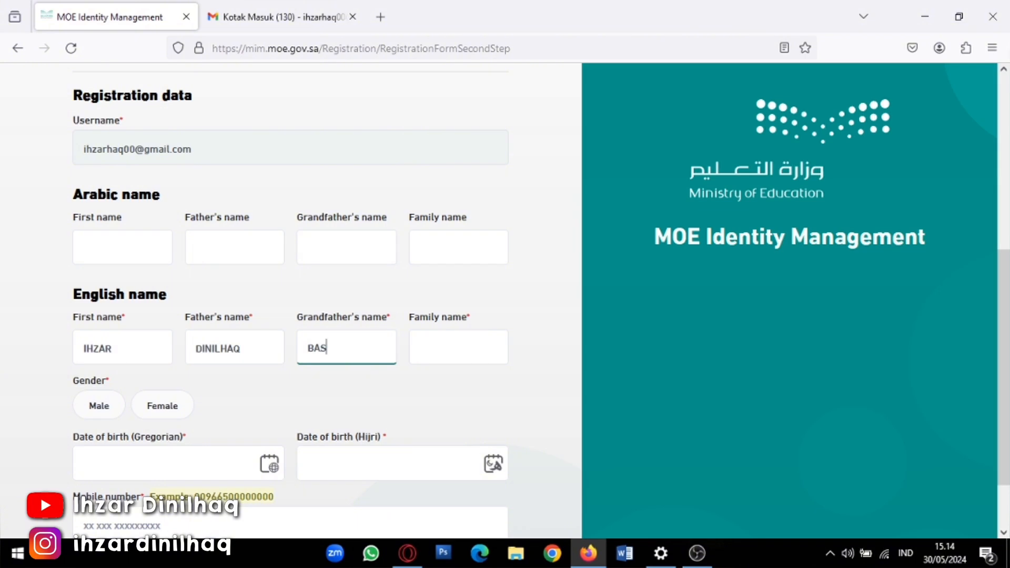
{"action": "left_click", "coordinate": [431, 356]}
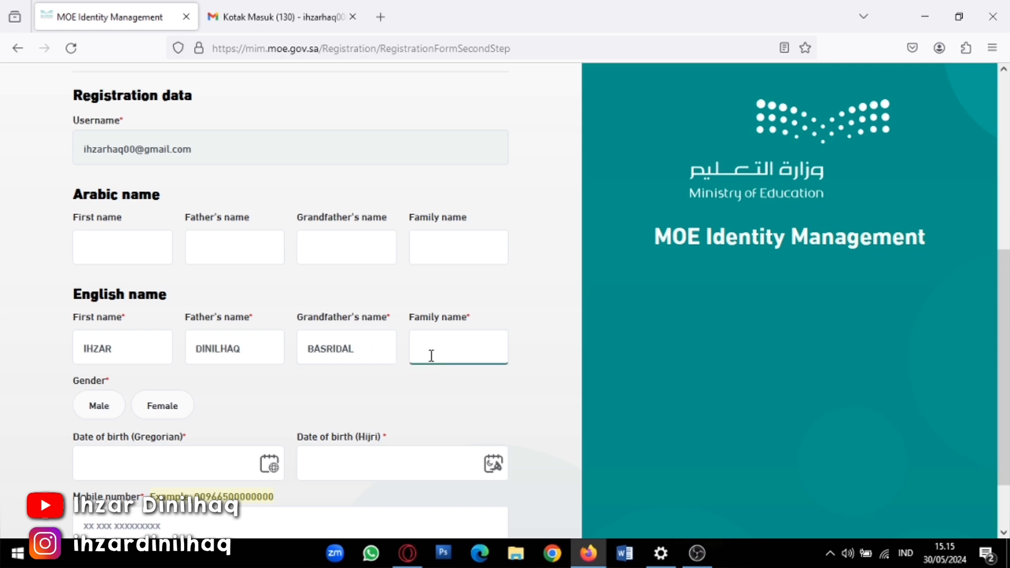
Clear the English family, grandfather's, father's and first name fields
{"action": "key", "text": "BackSpace"}
{"action": "key", "text": "BackSpace"}
{"action": "key", "text": "BackSpace"}
{"action": "key", "text": "BackSpace"}
{"action": "key", "text": "BackSpace"}
{"action": "key", "text": "BackSpace"}
{"action": "key", "text": "BackSpace"}
{"action": "key", "text": "BackSpace"}
{"action": "key", "text": "BackSpace"}
{"action": "key", "text": "BackSpace"}
{"action": "left_click", "coordinate": [388, 347]}
{"action": "key", "text": "BackSpace"}
{"action": "key", "text": "BackSpace"}
{"action": "key", "text": "BackSpace"}
{"action": "key", "text": "BackSpace"}
{"action": "key", "text": "BackSpace"}
{"action": "key", "text": "BackSpace"}
{"action": "key", "text": "BackSpace"}
{"action": "key", "text": "BackSpace"}
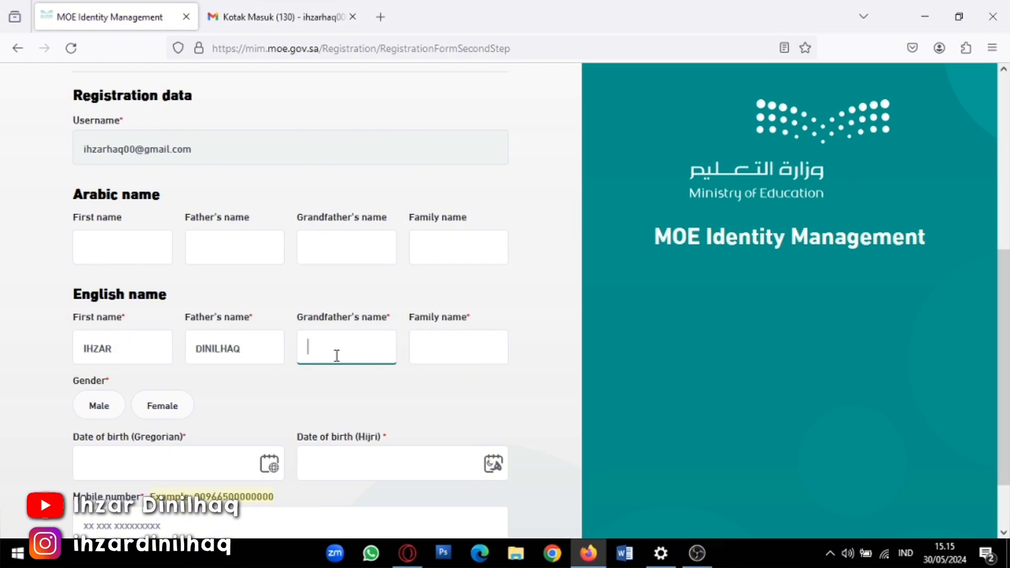
{"action": "left_click", "coordinate": [275, 349]}
{"action": "key", "text": "BackSpace"}
{"action": "key", "text": "BackSpace"}
{"action": "key", "text": "BackSpace"}
{"action": "key", "text": "BackSpace"}
{"action": "key", "text": "BackSpace"}
{"action": "key", "text": "BackSpace"}
{"action": "key", "text": "BackSpace"}
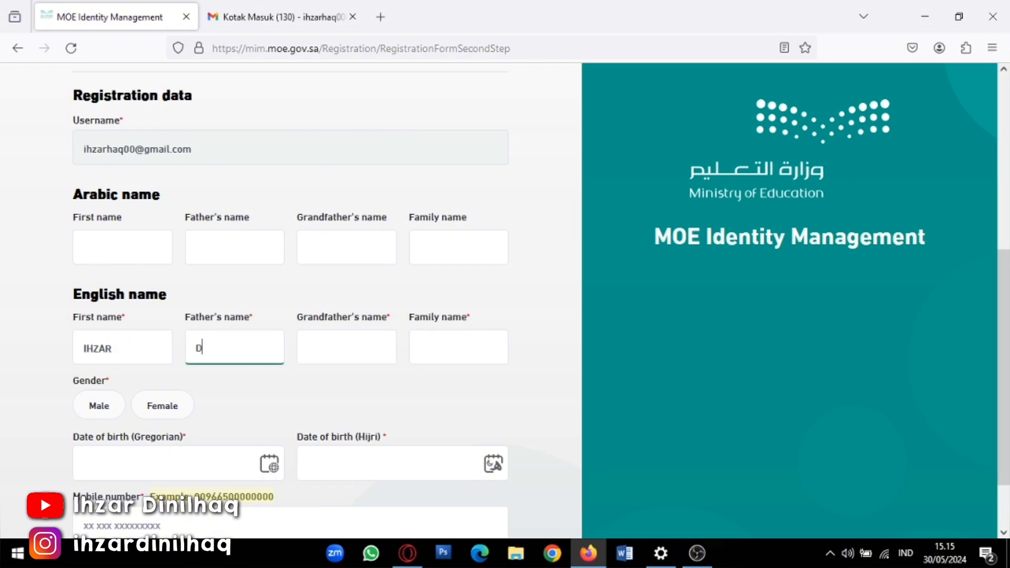
{"action": "key", "text": "BackSpace"}
{"action": "left_click", "coordinate": [150, 355]}
{"action": "key", "text": "BackSpace"}
{"action": "key", "text": "BackSpace"}
{"action": "key", "text": "BackSpace"}
{"action": "key", "text": "BackSpace"}
{"action": "key", "text": "BackSpace"}
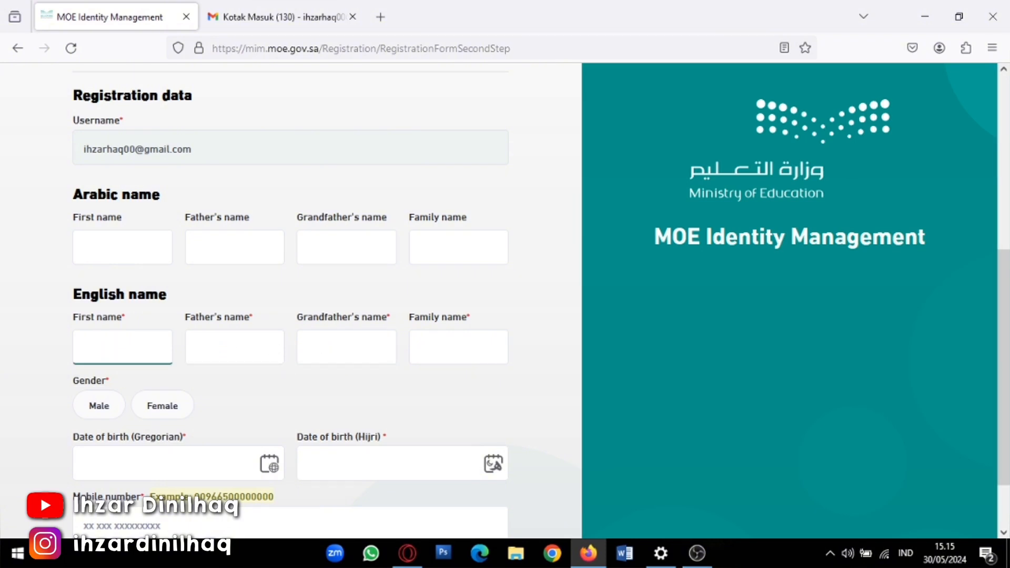
Type a new English first, father's and grandfather's name, trying and clearing family name entries
{"action": "left_click", "coordinate": [218, 343]}
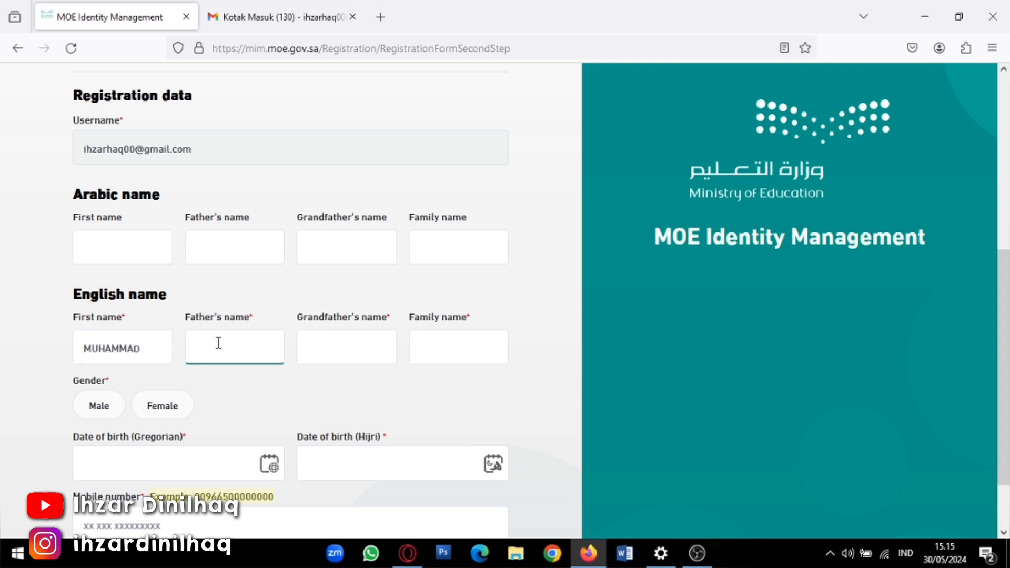
{"action": "left_click", "coordinate": [317, 338]}
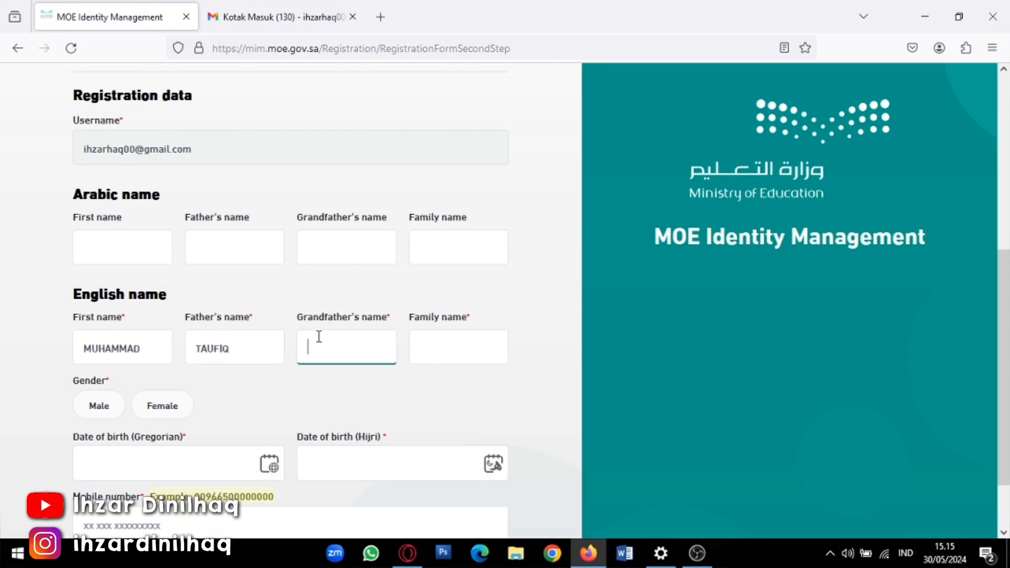
{"action": "left_click", "coordinate": [448, 349]}
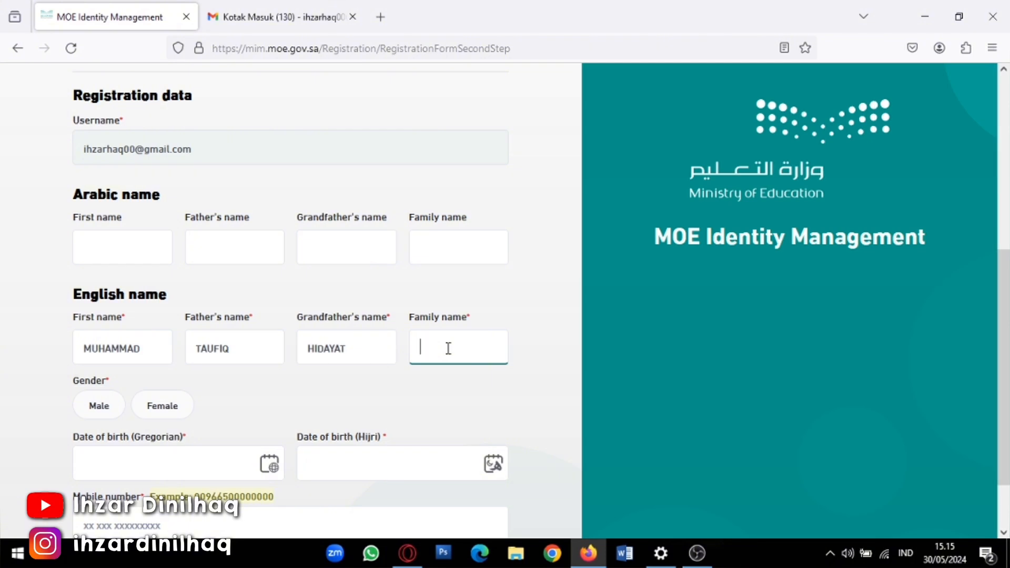
{"action": "type", "text": "AHMAD"}
{"action": "key", "text": "BackSpace"}
{"action": "key", "text": "BackSpace"}
{"action": "key", "text": "BackSpace"}
{"action": "key", "text": "BackSpace"}
{"action": "key", "text": "BackSpace"}
Clear the old English grandfather's, father's and first names
{"action": "left_click", "coordinate": [387, 354]}
{"action": "key", "text": "BackSpace"}
{"action": "key", "text": "BackSpace"}
{"action": "key", "text": "BackSpace"}
{"action": "key", "text": "BackSpace"}
{"action": "key", "text": "BackSpace"}
{"action": "key", "text": "BackSpace"}
{"action": "key", "text": "BackSpace"}
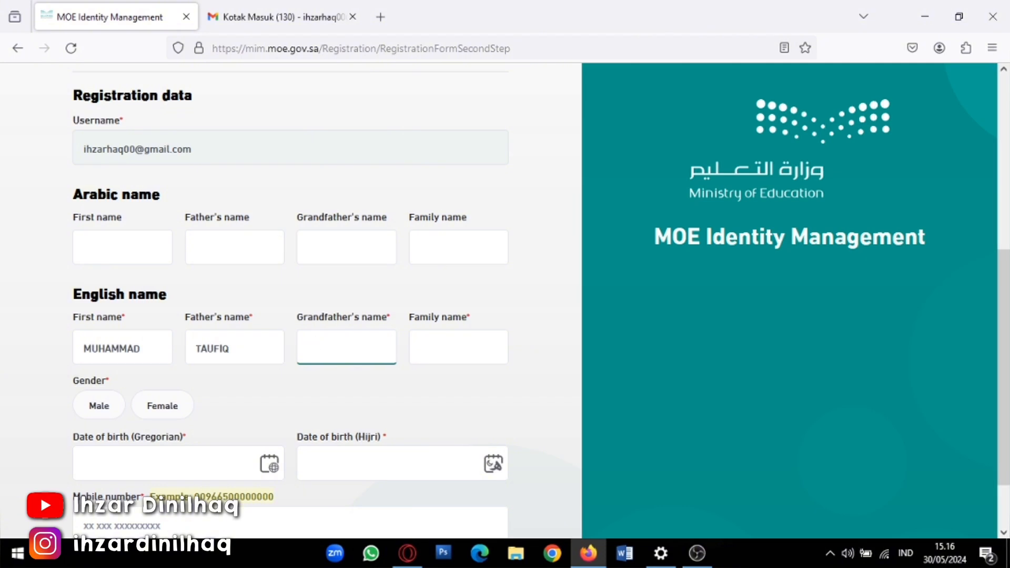
{"action": "left_click", "coordinate": [264, 353]}
{"action": "key", "text": "BackSpace"}
{"action": "key", "text": "BackSpace"}
{"action": "key", "text": "BackSpace"}
{"action": "key", "text": "BackSpace"}
{"action": "key", "text": "BackSpace"}
{"action": "key", "text": "BackSpace"}
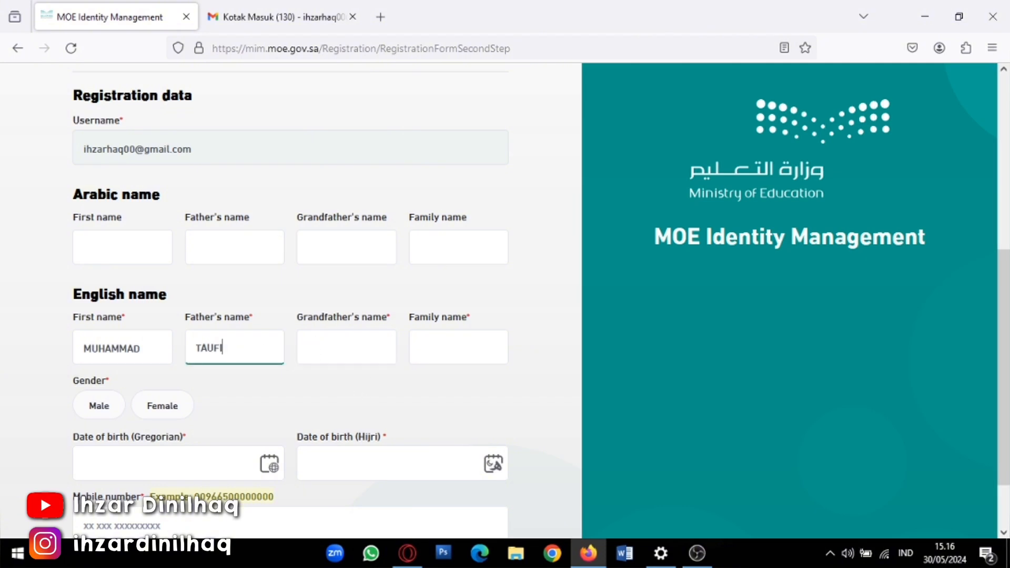
{"action": "left_click", "coordinate": [156, 349]}
{"action": "key", "text": "BackSpace"}
{"action": "key", "text": "BackSpace"}
{"action": "key", "text": "BackSpace"}
{"action": "key", "text": "BackSpace"}
{"action": "key", "text": "BackSpace"}
{"action": "key", "text": "BackSpace"}
{"action": "key", "text": "BackSpace"}
{"action": "key", "text": "BackSpace"}
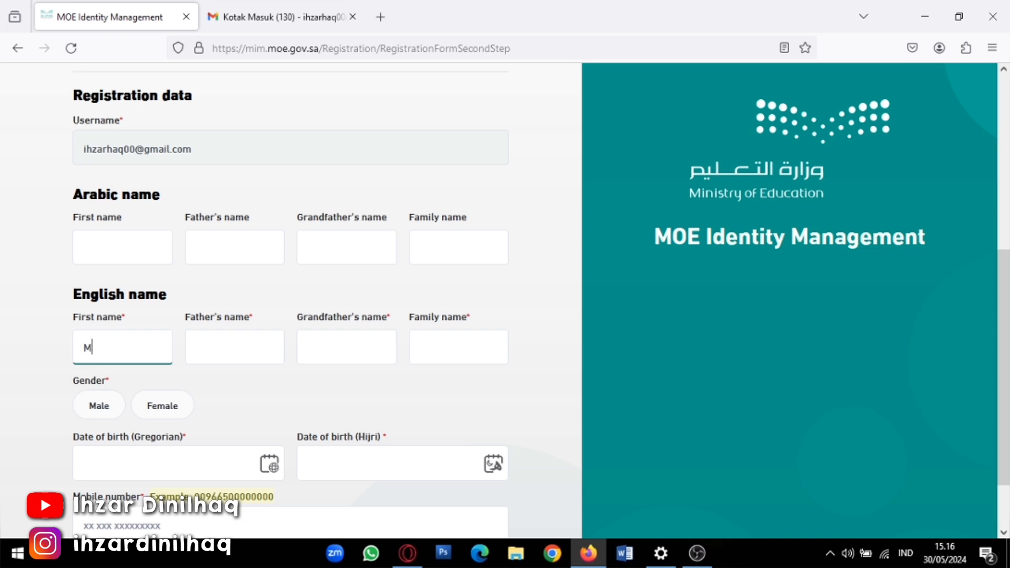
Type the applicant's English first, father's, grandfather's and family names in uppercase
{"action": "left_click", "coordinate": [201, 356]}
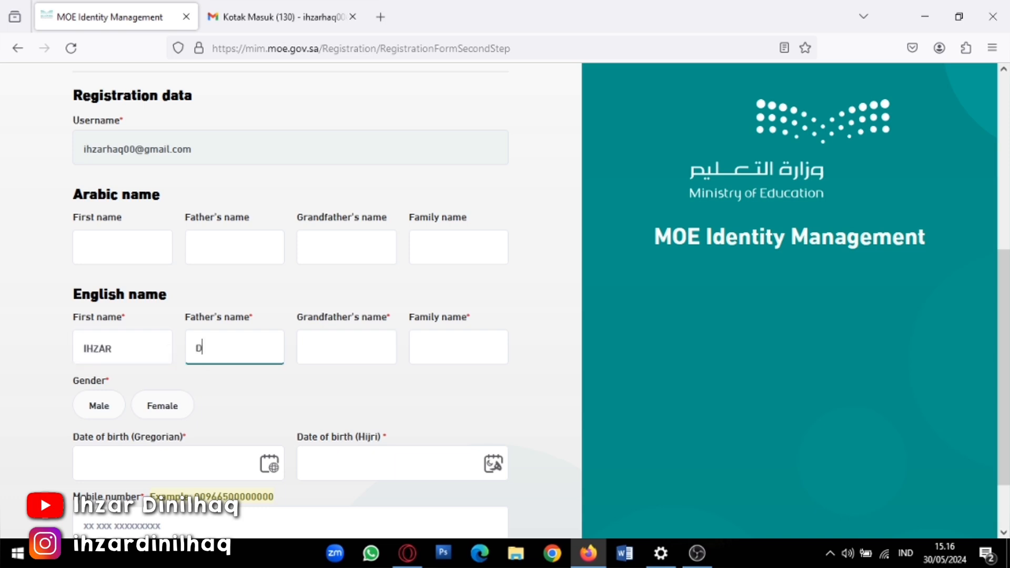
{"action": "left_click", "coordinate": [324, 343]}
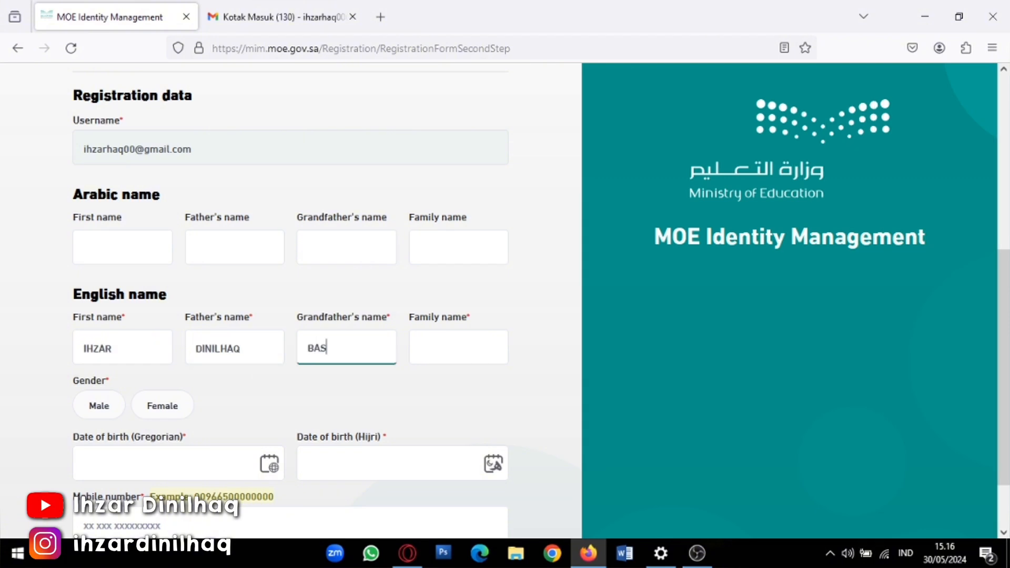
{"action": "left_click", "coordinate": [454, 355]}
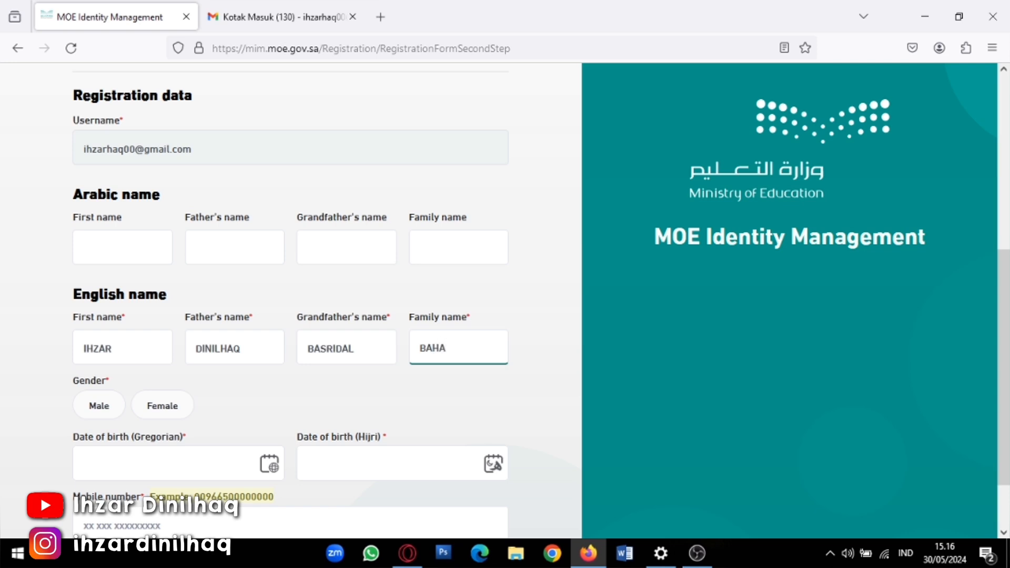
Set the gender to Male
{"action": "left_click", "coordinate": [124, 253]}
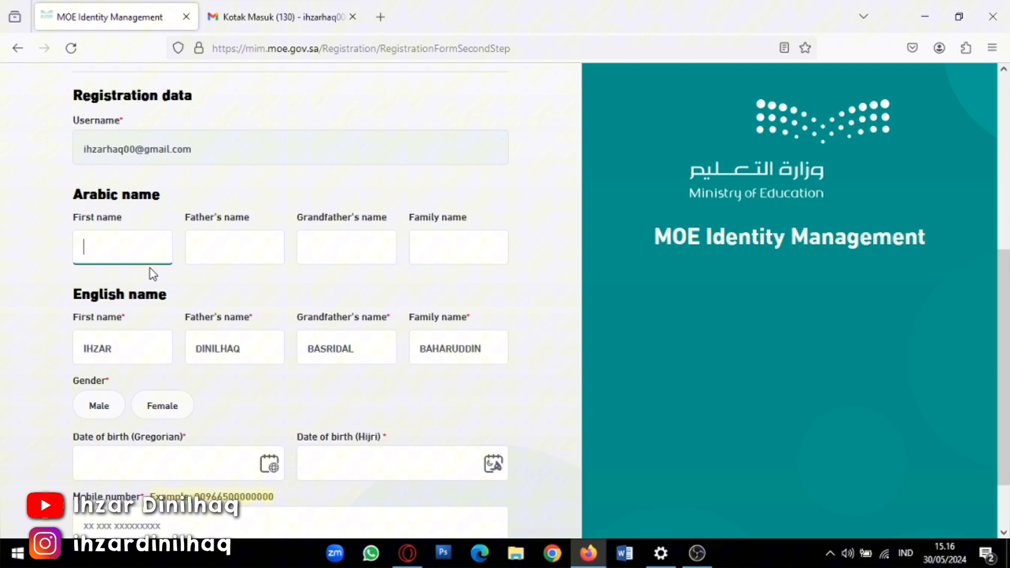
{"action": "left_click", "coordinate": [256, 260]}
{"action": "left_click", "coordinate": [108, 407]}
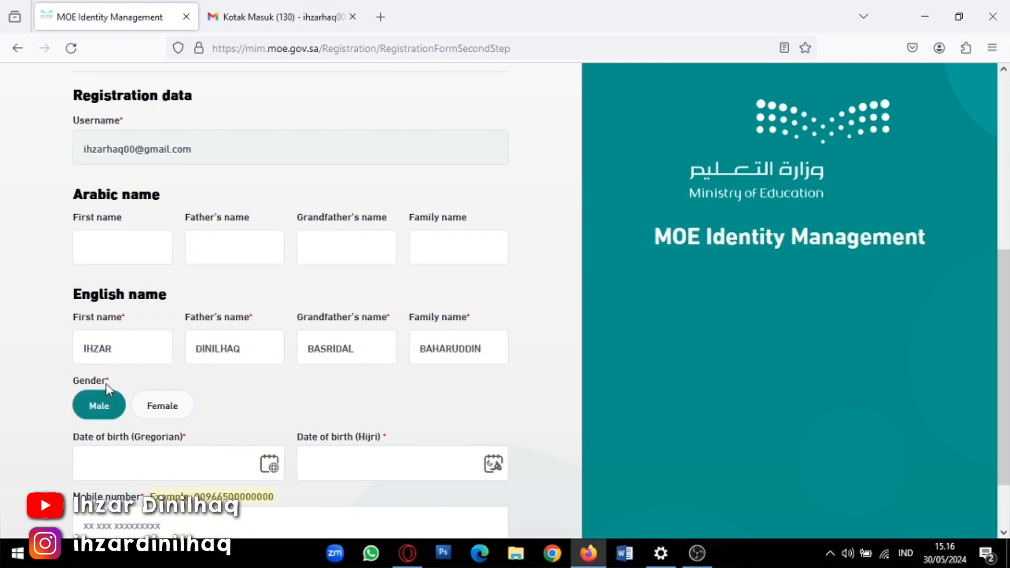
{"action": "scroll", "coordinate": [158, 368], "scroll_direction": "down", "scroll_amount": 2}
{"action": "scroll", "coordinate": [179, 379], "scroll_direction": "up", "scroll_amount": 4}
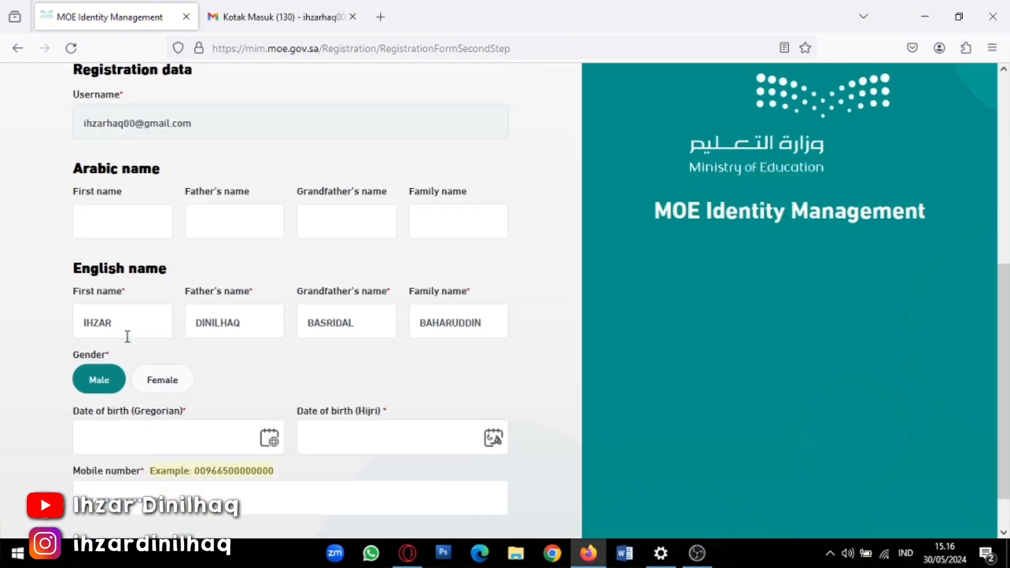
Switch to the Arabic keyboard and type the first, father's, grandfather's and family names in Arabic
{"action": "left_click", "coordinate": [111, 327]}
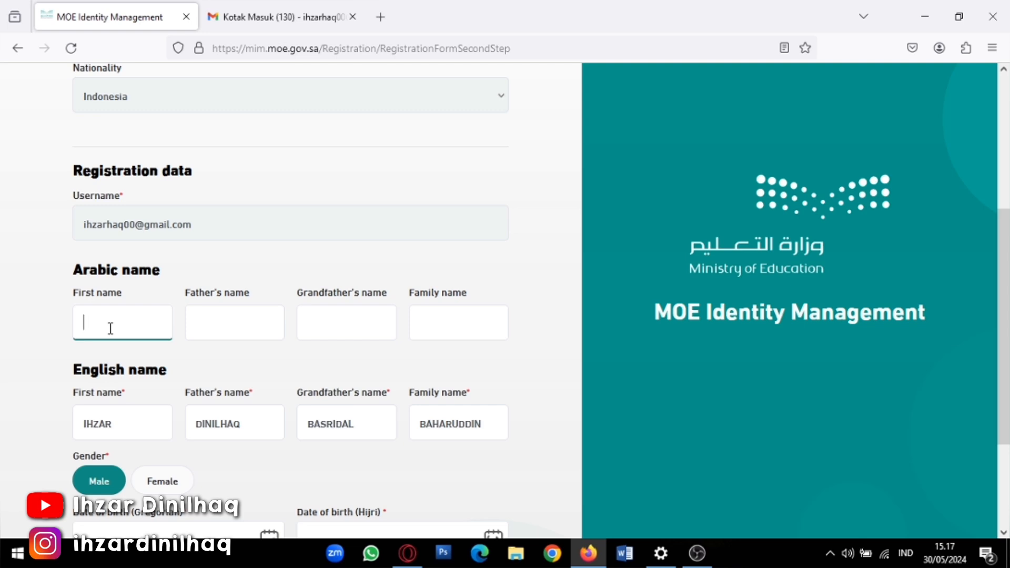
{"action": "key", "text": "alt+shift"}
{"action": "left_click", "coordinate": [240, 340]}
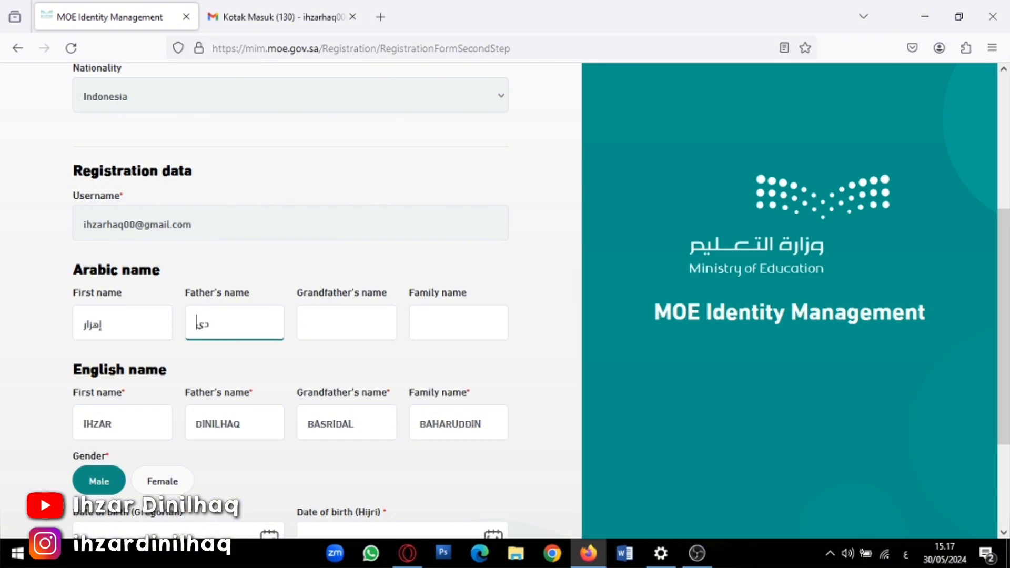
{"action": "left_click", "coordinate": [323, 324]}
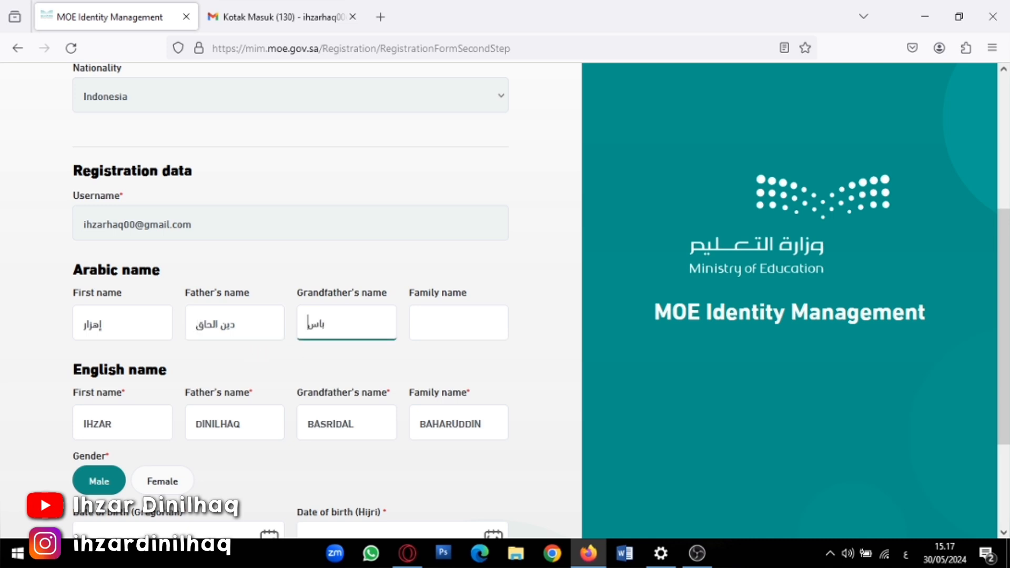
{"action": "left_click", "coordinate": [428, 315]}
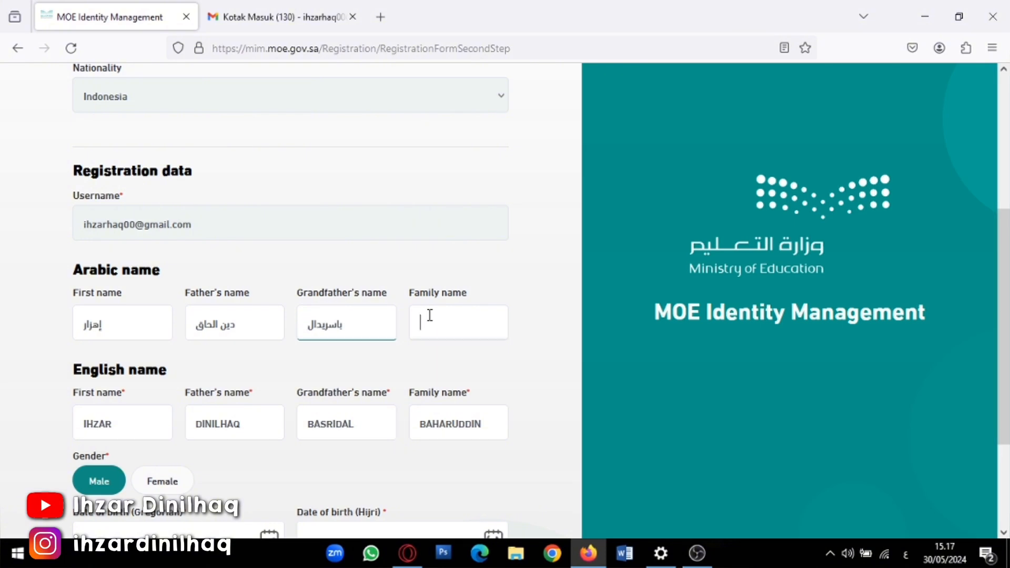
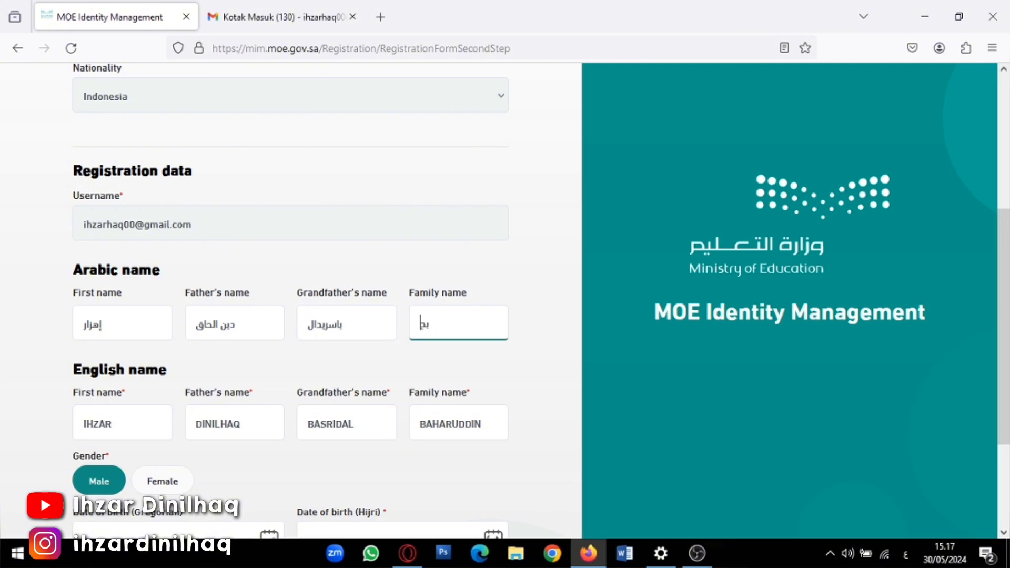
{"action": "scroll", "coordinate": [191, 400], "scroll_direction": "down", "scroll_amount": 2}
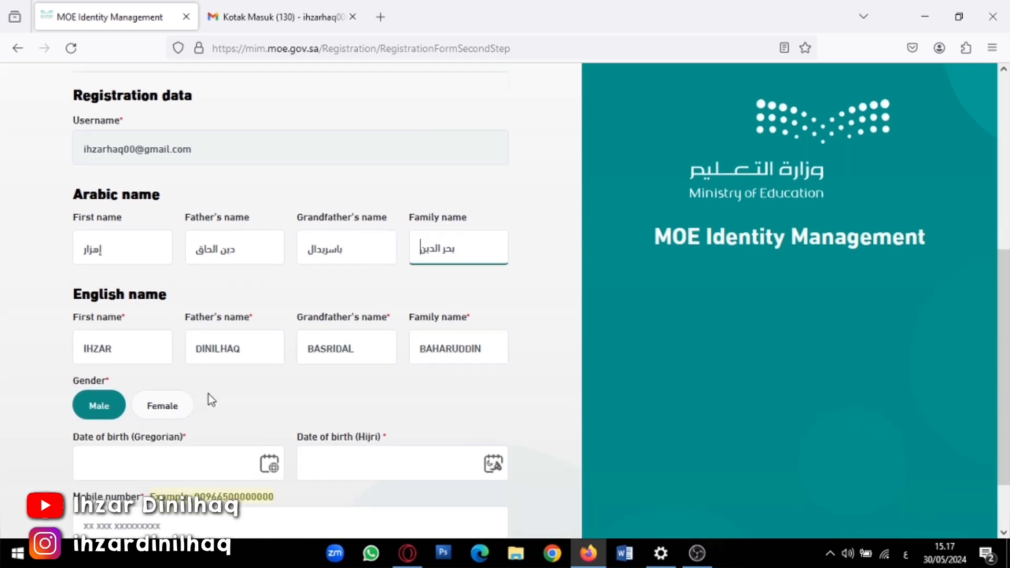
{"action": "scroll", "coordinate": [172, 363], "scroll_direction": "down", "scroll_amount": 2}
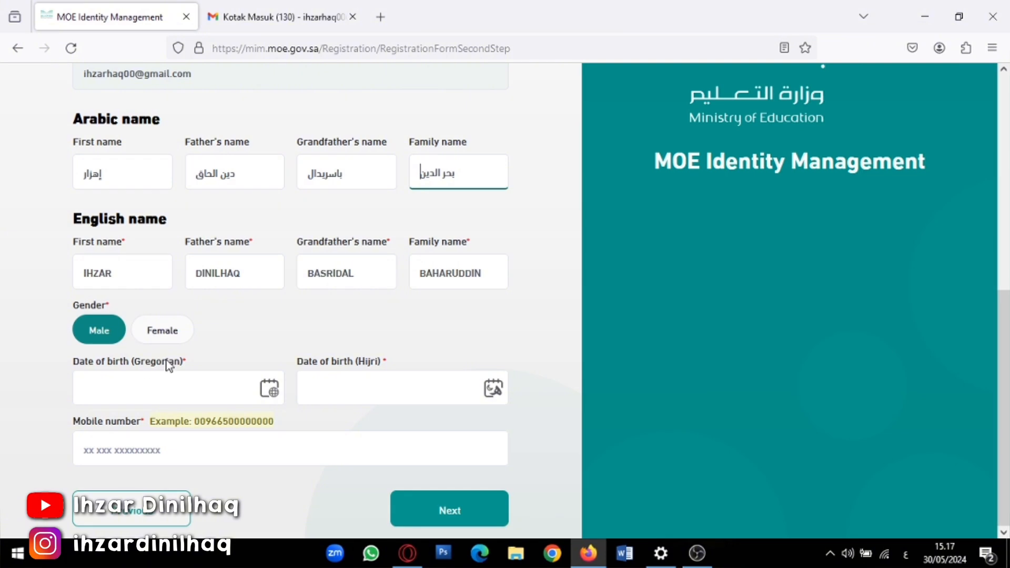
{"action": "left_click", "coordinate": [216, 388]}
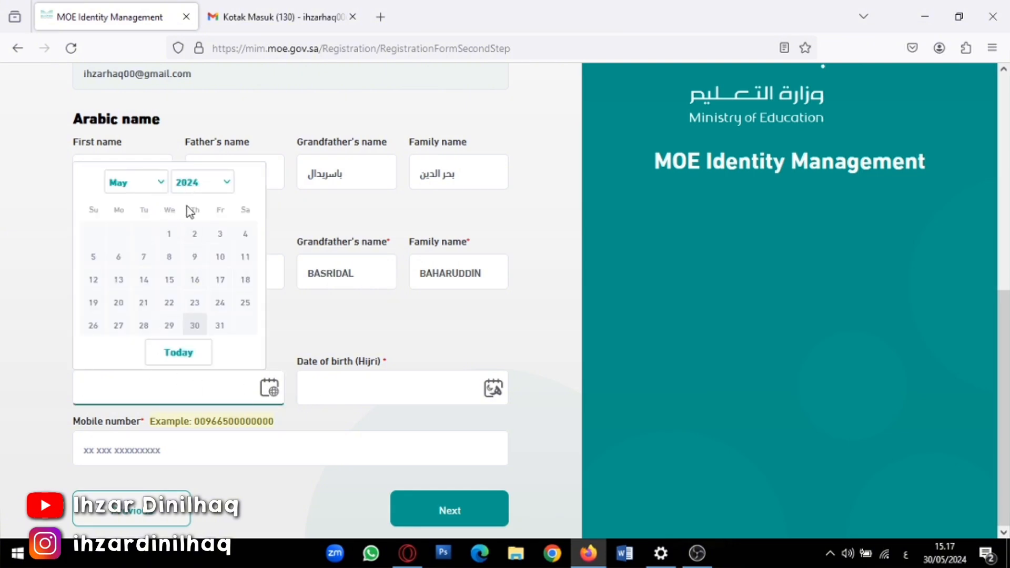
{"action": "left_click", "coordinate": [224, 186]}
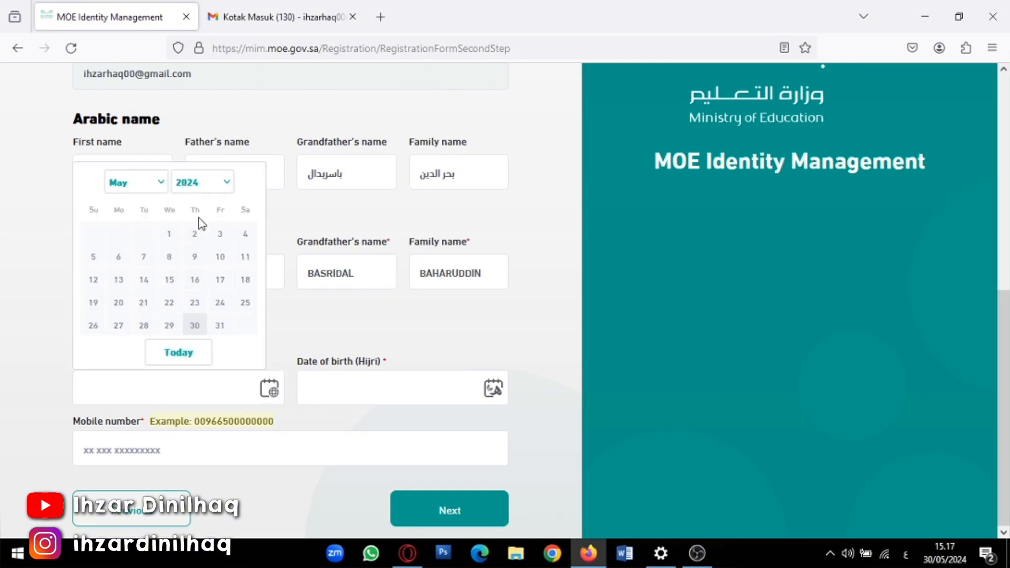
{"action": "left_click", "coordinate": [223, 184]}
{"action": "scroll", "coordinate": [187, 263], "scroll_direction": "up", "scroll_amount": 3}
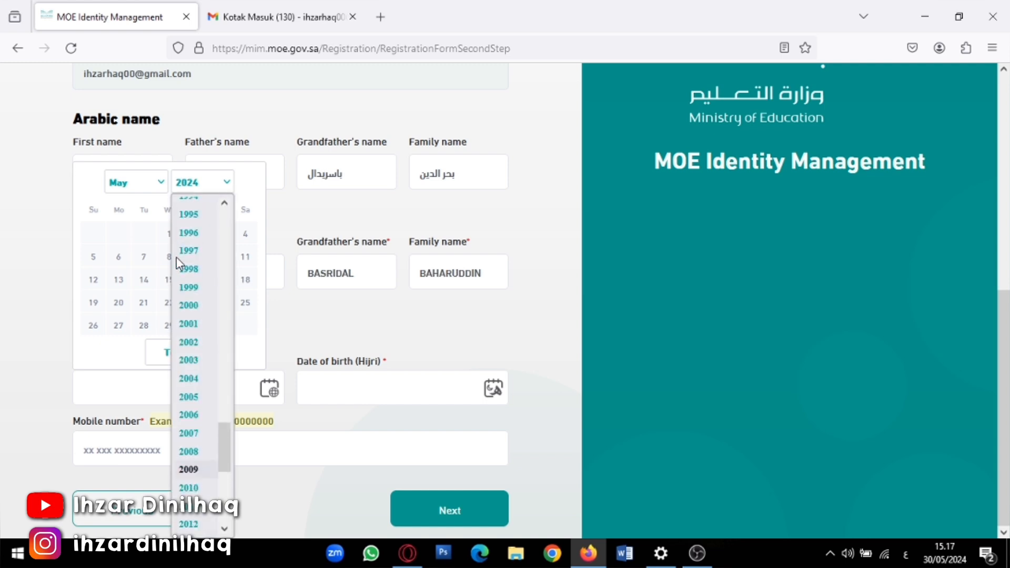
{"action": "left_click", "coordinate": [193, 292]}
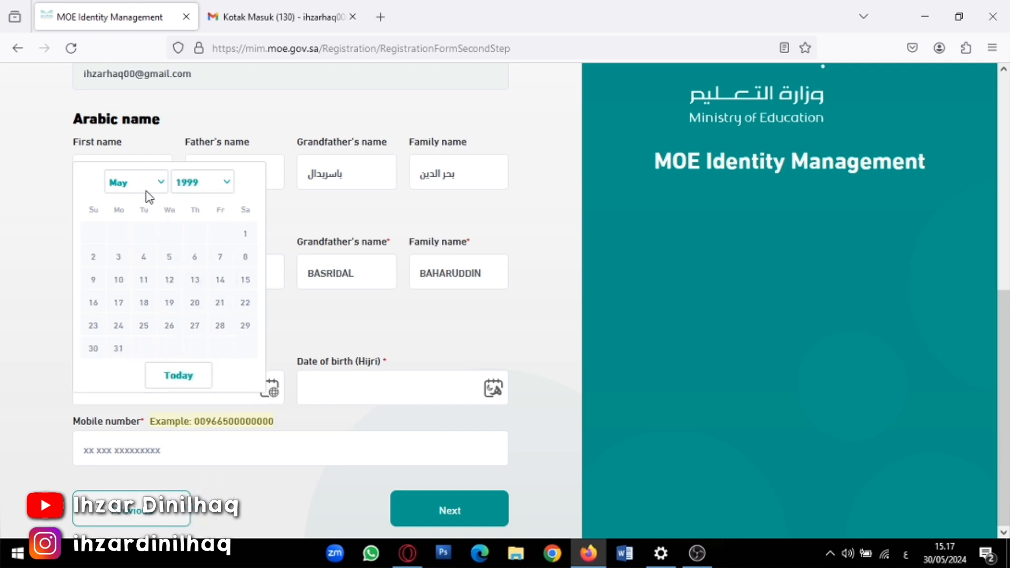
{"action": "left_click", "coordinate": [174, 305]}
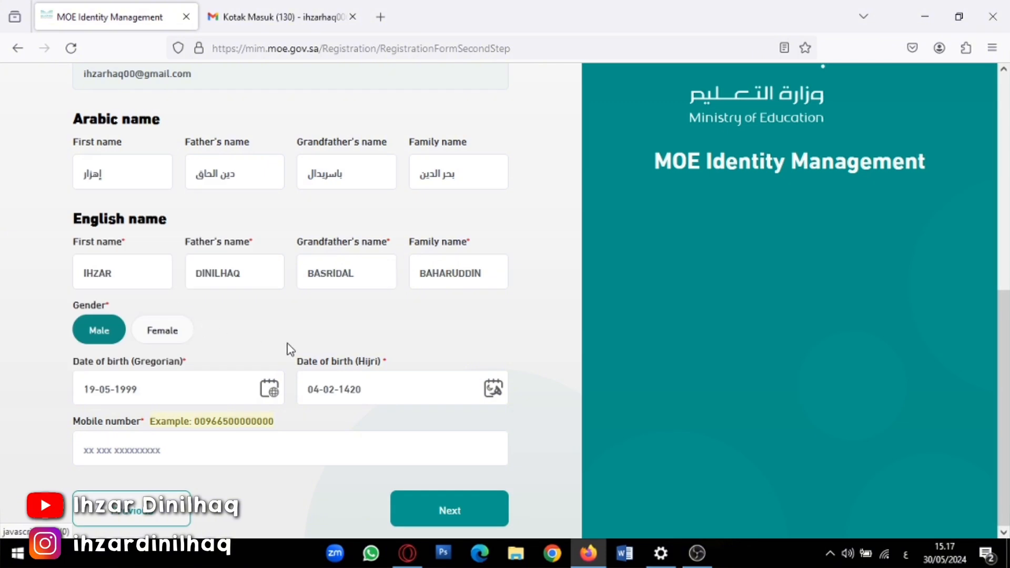
Enter the applicant's mobile number with the Indonesian country code
{"action": "left_click", "coordinate": [163, 451]}
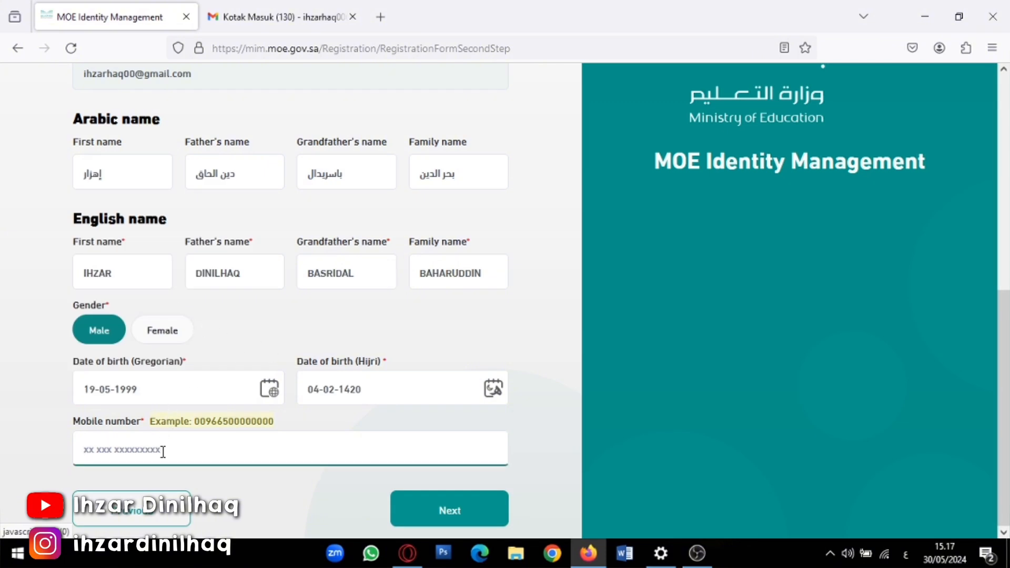
{"action": "scroll", "coordinate": [169, 437], "scroll_direction": "up", "scroll_amount": 6}
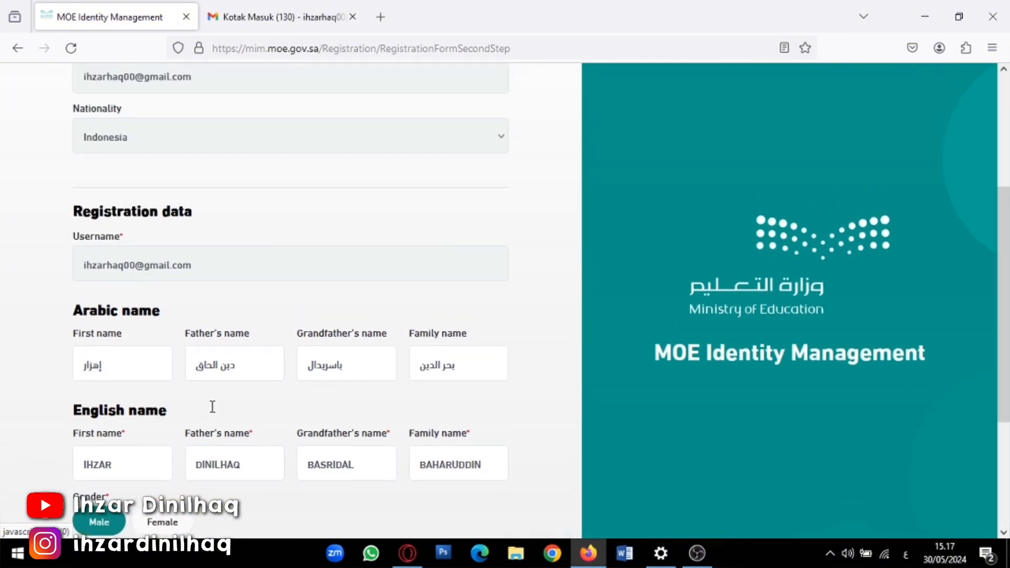
{"action": "scroll", "coordinate": [207, 391], "scroll_direction": "down", "scroll_amount": 3}
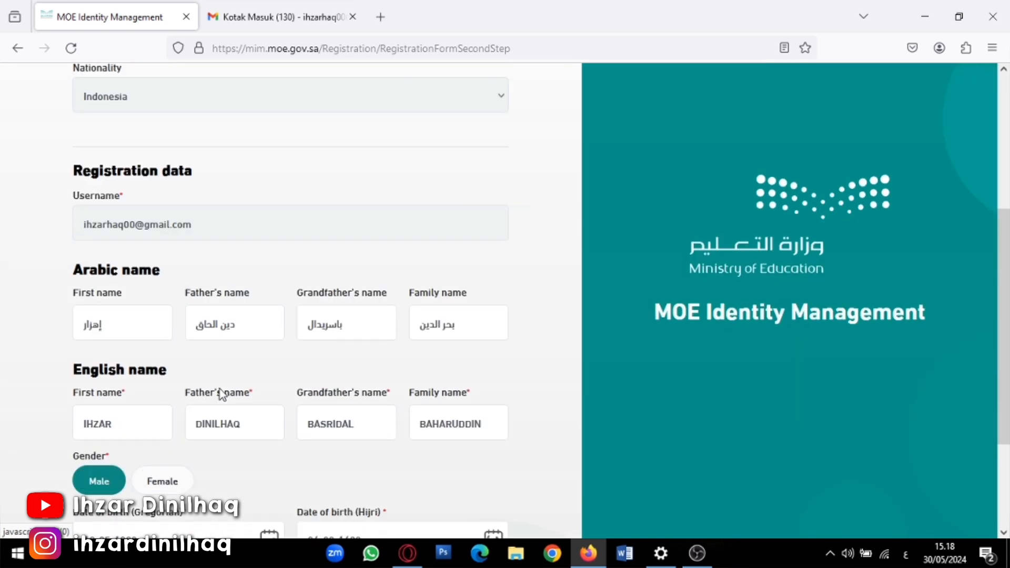
{"action": "scroll", "coordinate": [237, 369], "scroll_direction": "down", "scroll_amount": 2}
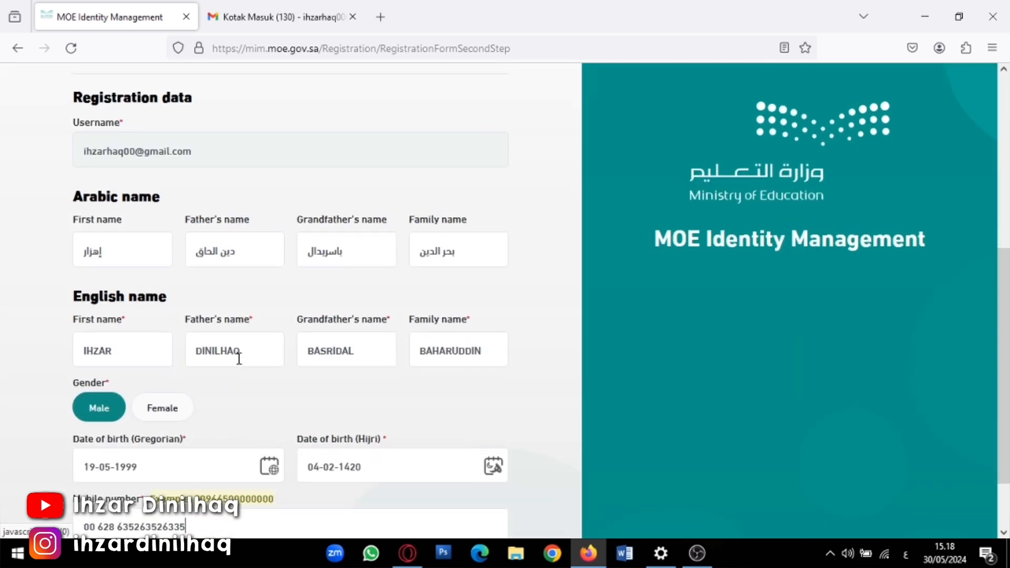
Scroll through the completed registration form to review the entered personal details
{"action": "scroll", "coordinate": [241, 365], "scroll_direction": "up", "scroll_amount": 2}
{"action": "scroll", "coordinate": [239, 359], "scroll_direction": "up", "scroll_amount": 3}
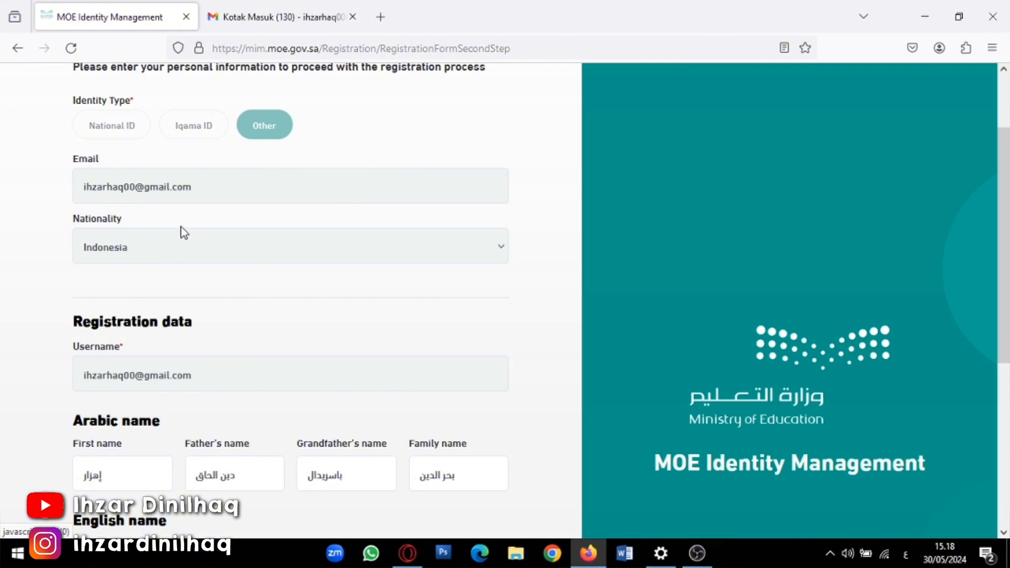
{"action": "scroll", "coordinate": [237, 270], "scroll_direction": "up", "scroll_amount": 1}
{"action": "scroll", "coordinate": [237, 270], "scroll_direction": "down", "scroll_amount": 1}
{"action": "scroll", "coordinate": [219, 280], "scroll_direction": "down", "scroll_amount": 3}
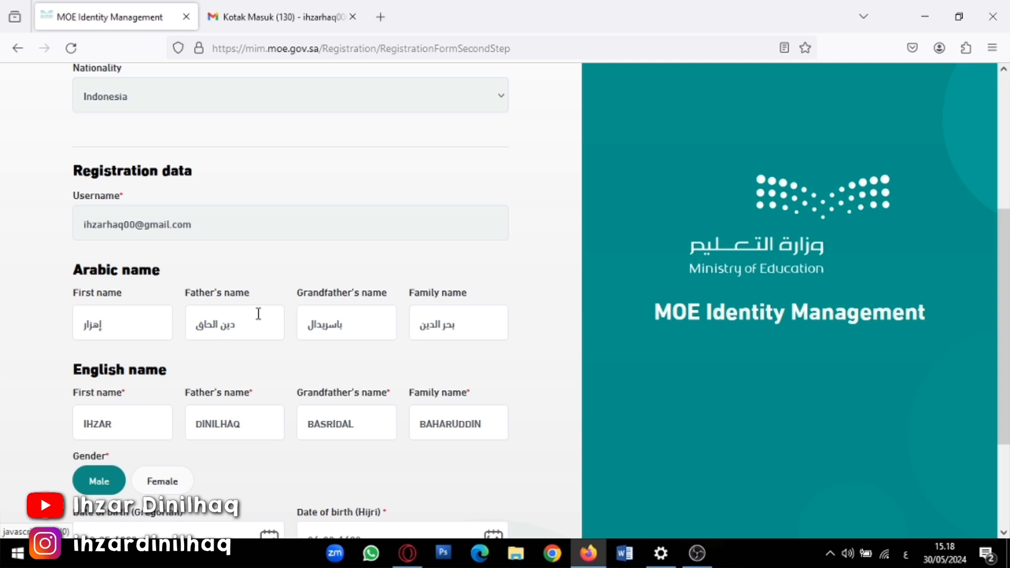
{"action": "scroll", "coordinate": [258, 314], "scroll_direction": "down", "scroll_amount": 3}
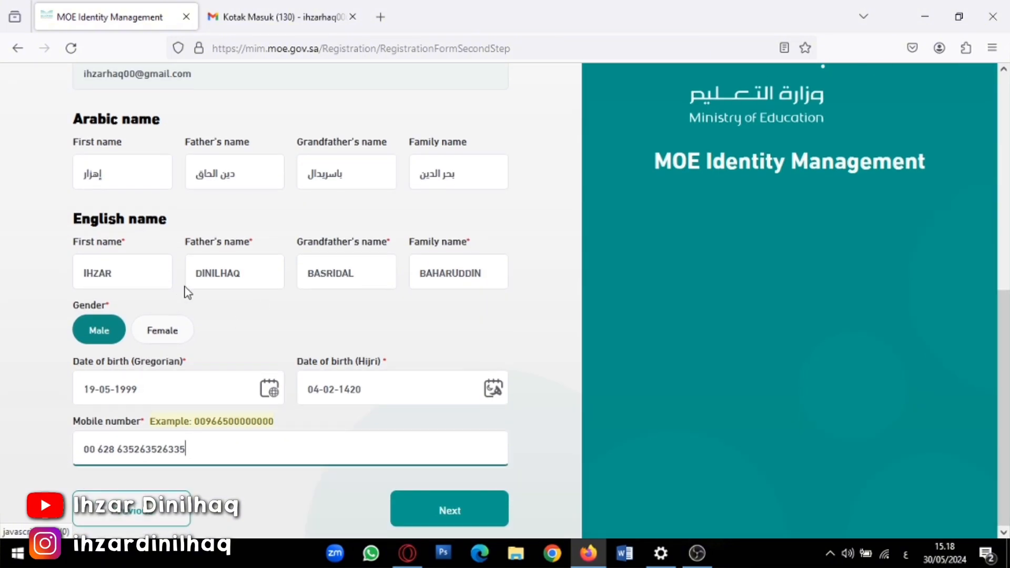
{"action": "scroll", "coordinate": [189, 287], "scroll_direction": "up", "scroll_amount": 8}
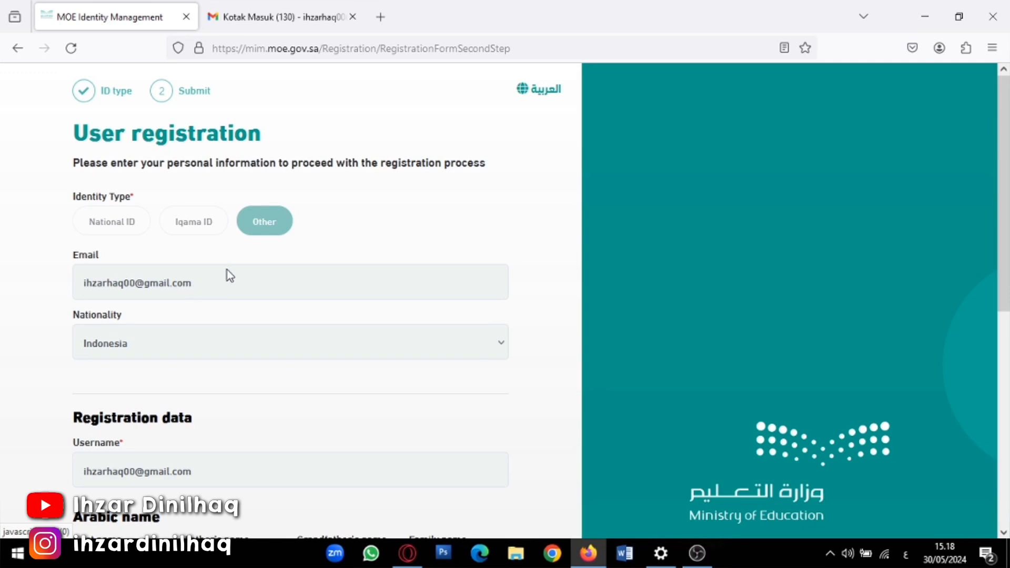
{"action": "scroll", "coordinate": [231, 273], "scroll_direction": "down", "scroll_amount": 6}
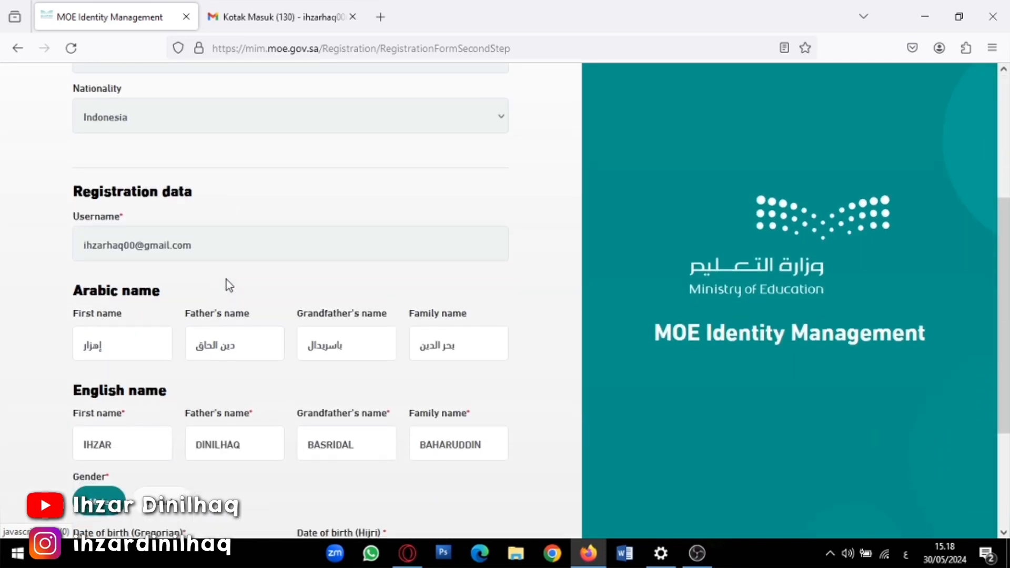
{"action": "scroll", "coordinate": [226, 279], "scroll_direction": "down", "scroll_amount": 2}
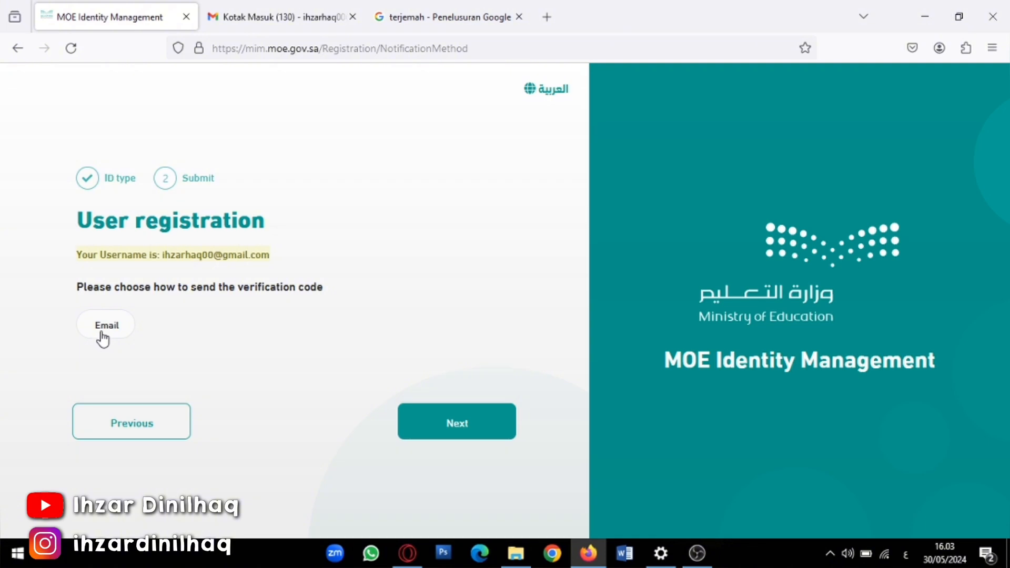
Choose Email as the verification method and request the code
{"action": "left_click", "coordinate": [103, 336]}
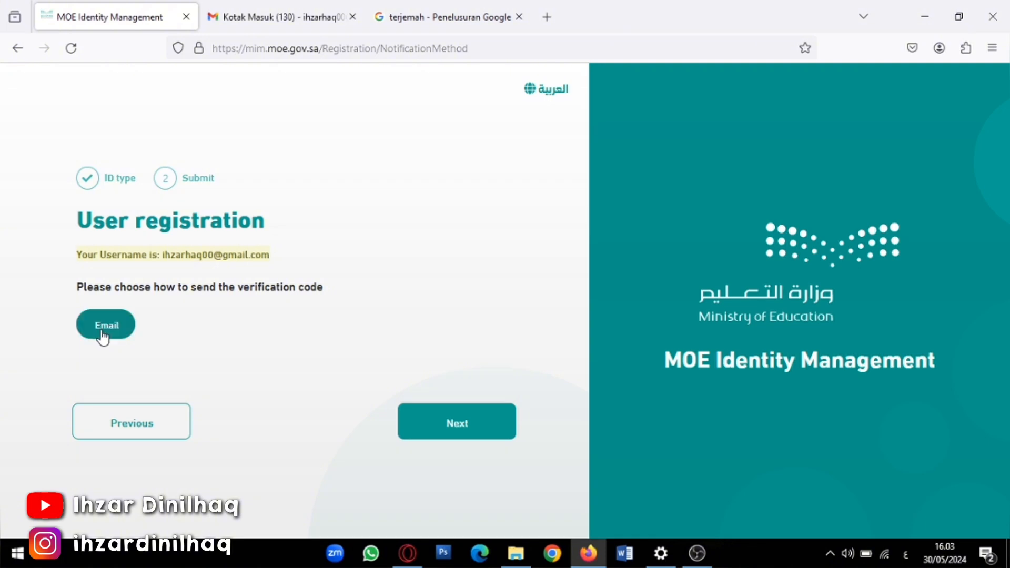
{"action": "left_click", "coordinate": [440, 425]}
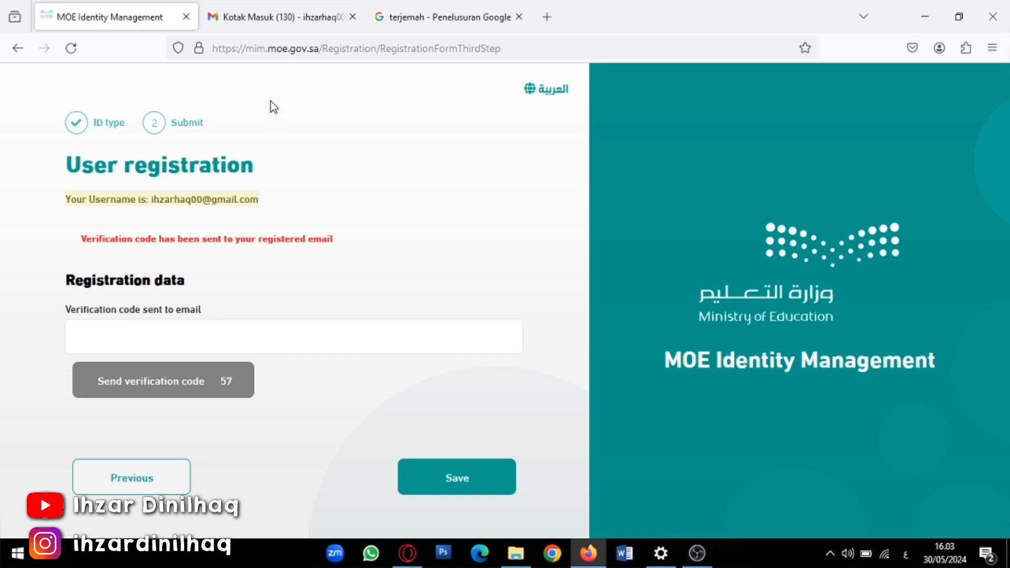
Refresh the Gmail inbox, open the MOE verification email and select its code
{"action": "left_click", "coordinate": [271, 21]}
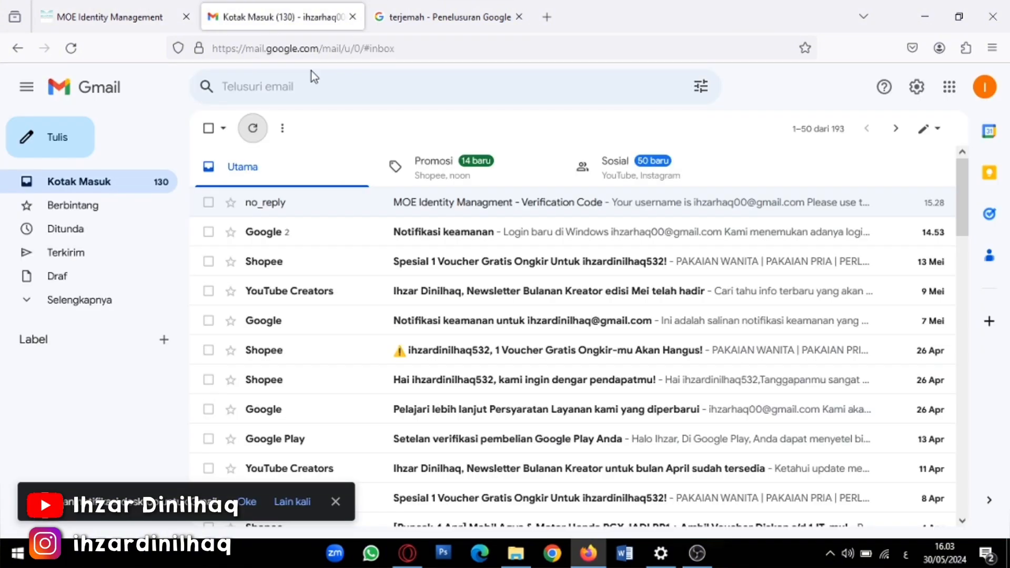
{"action": "left_click", "coordinate": [70, 49]}
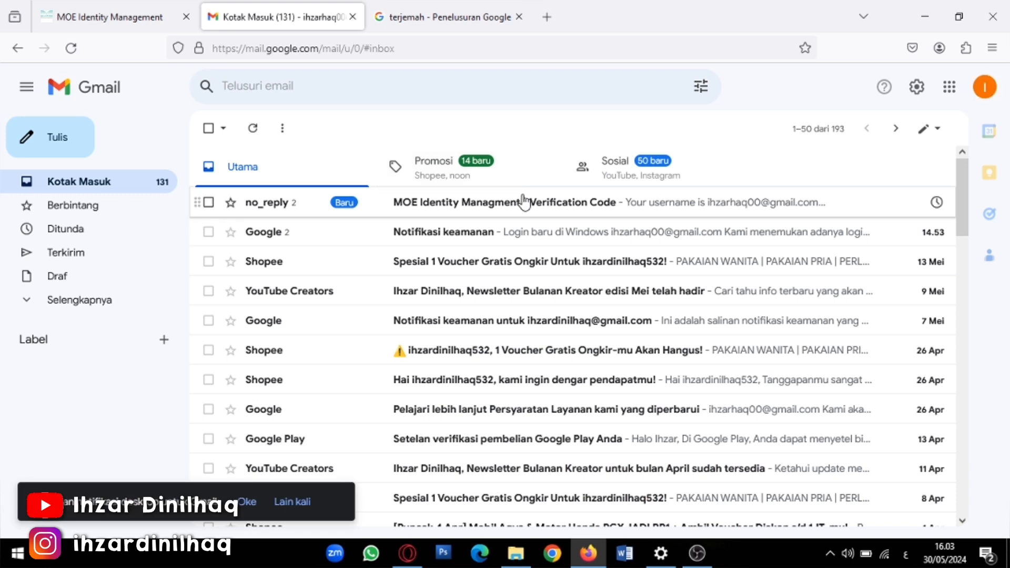
{"action": "left_click", "coordinate": [523, 202]}
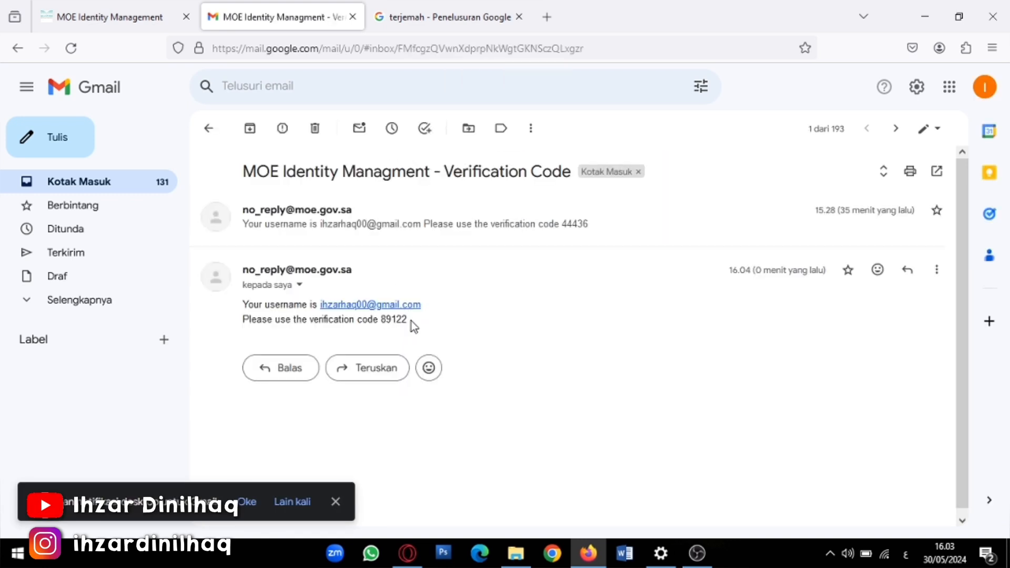
{"action": "mouse_move", "coordinate": [411, 320]}
{"action": "left_mouse_down"}
{"action": "mouse_move", "coordinate": [380, 322]}
{"action": "mouse_move", "coordinate": [419, 331]}
{"action": "left_mouse_up"}
{"action": "key", "text": "ctrl+c"}
{"action": "left_click", "coordinate": [384, 321]}
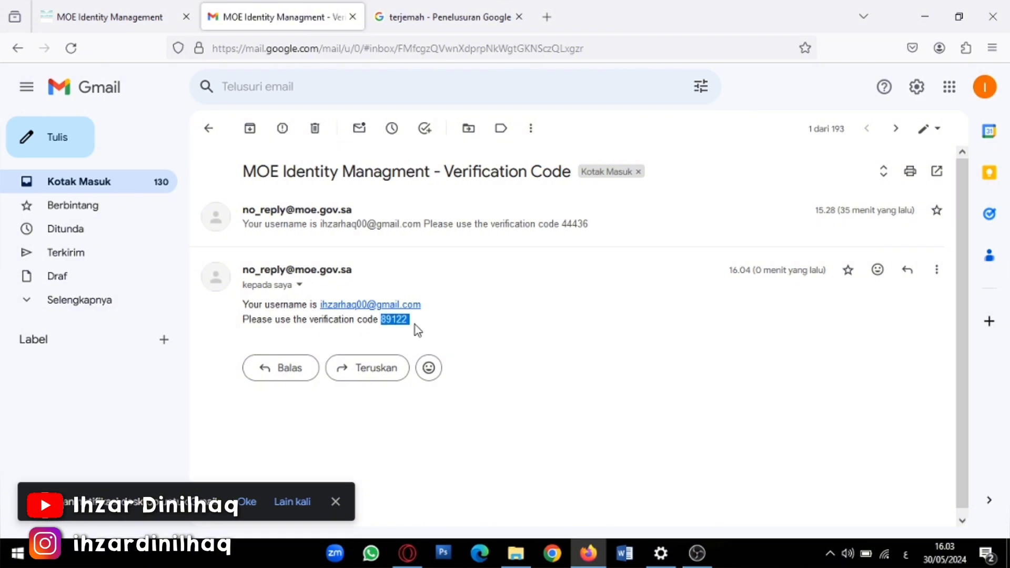
{"action": "left_click", "coordinate": [121, 16]}
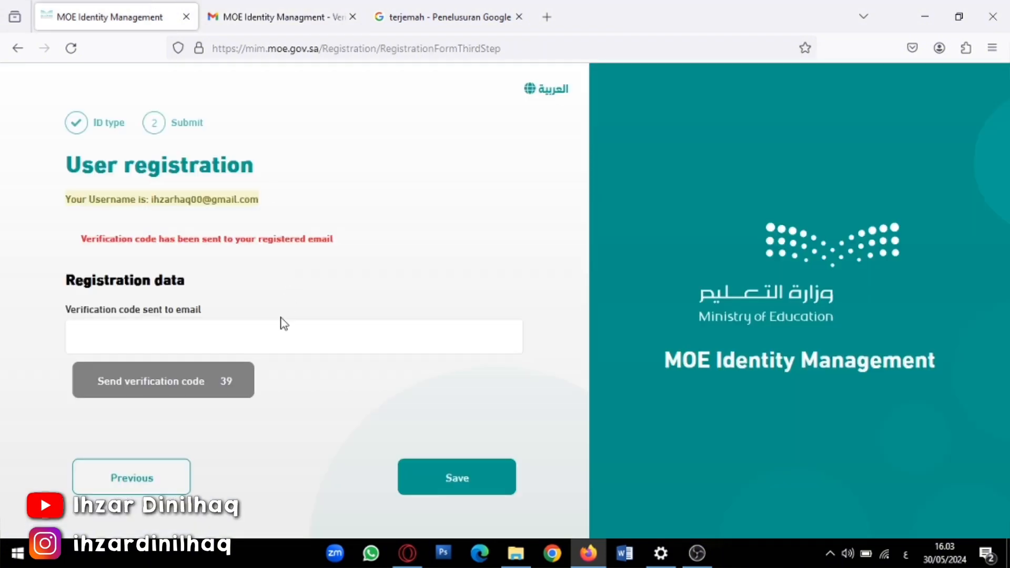
Paste the emailed verification code, save the registration, and return to the Gmail inbox
{"action": "left_click", "coordinate": [283, 337]}
{"action": "key", "text": "ctrl+v"}
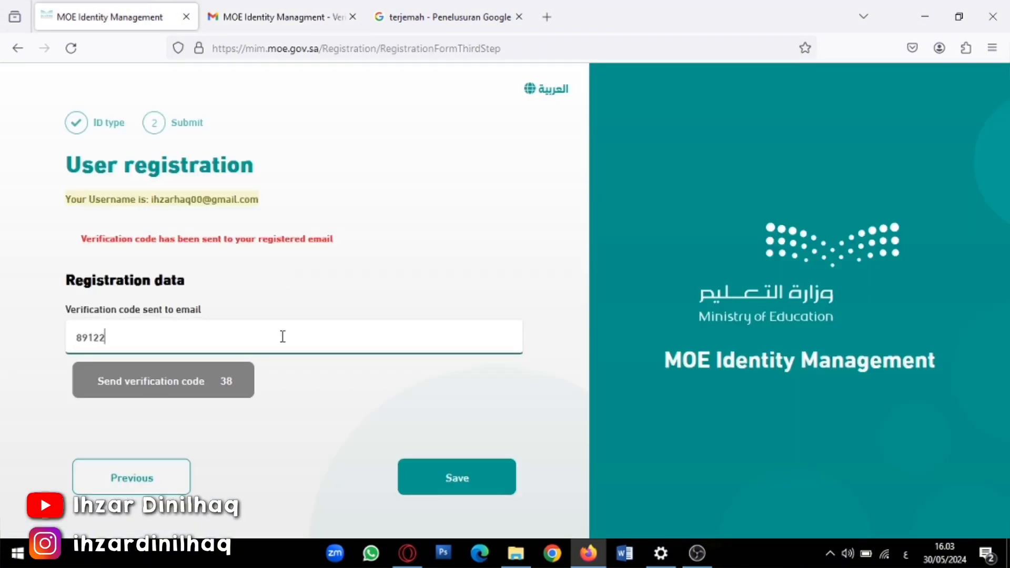
{"action": "left_click", "coordinate": [456, 477]}
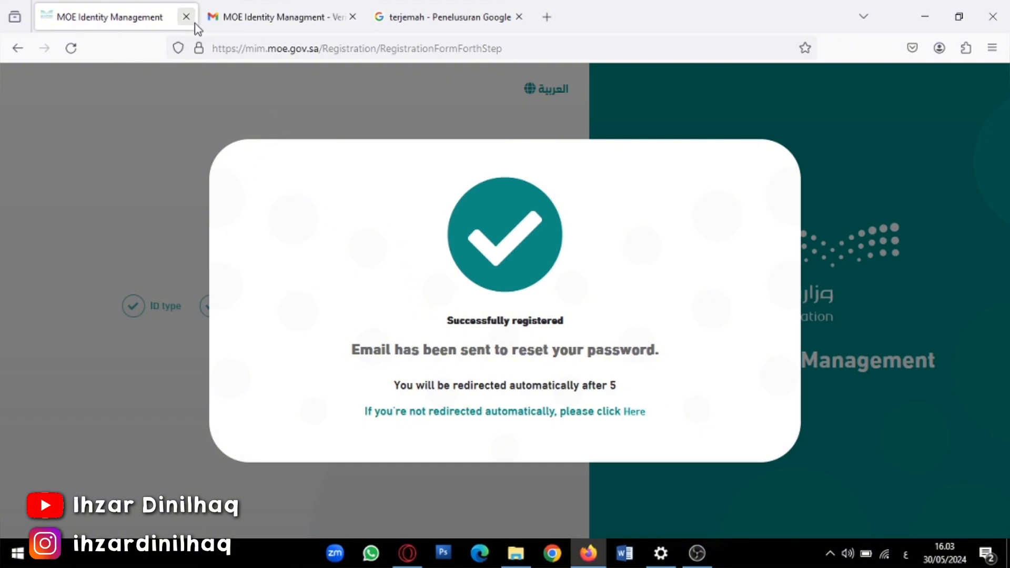
{"action": "left_click", "coordinate": [228, 15]}
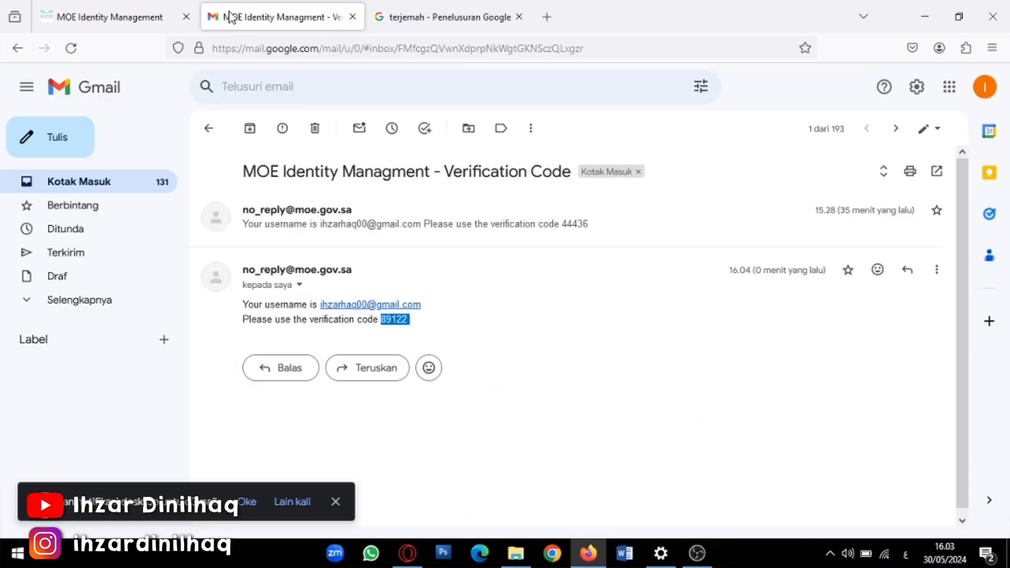
{"action": "left_click", "coordinate": [17, 48]}
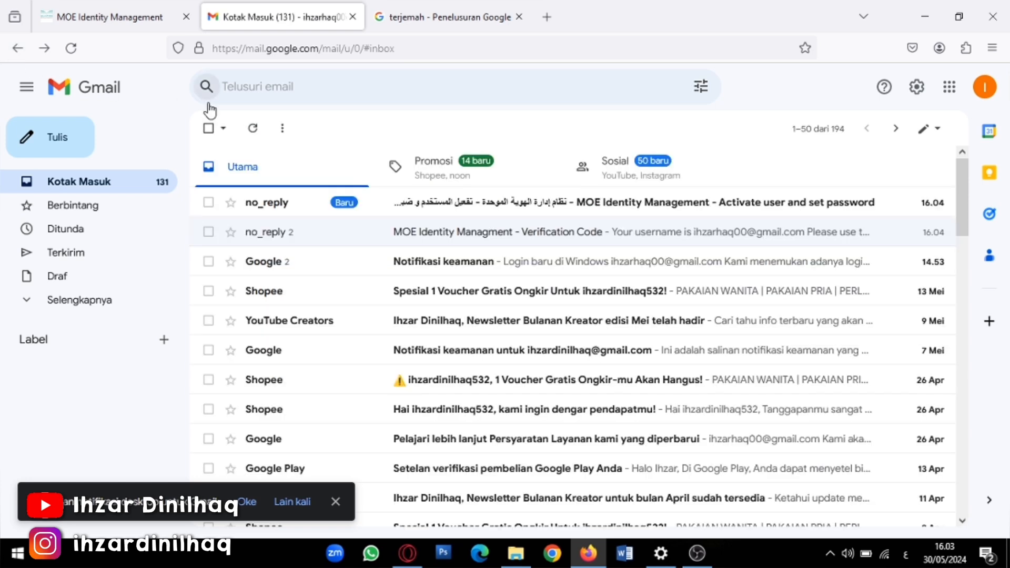
Open the 'Activate user and set password' email and follow its Set password link
{"action": "left_click", "coordinate": [421, 204]}
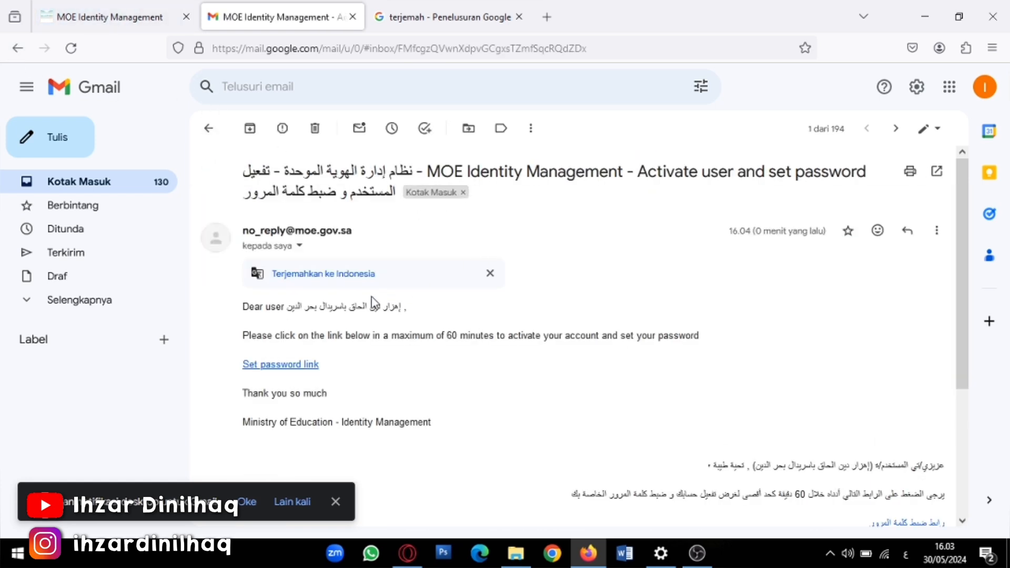
{"action": "left_click", "coordinate": [288, 367]}
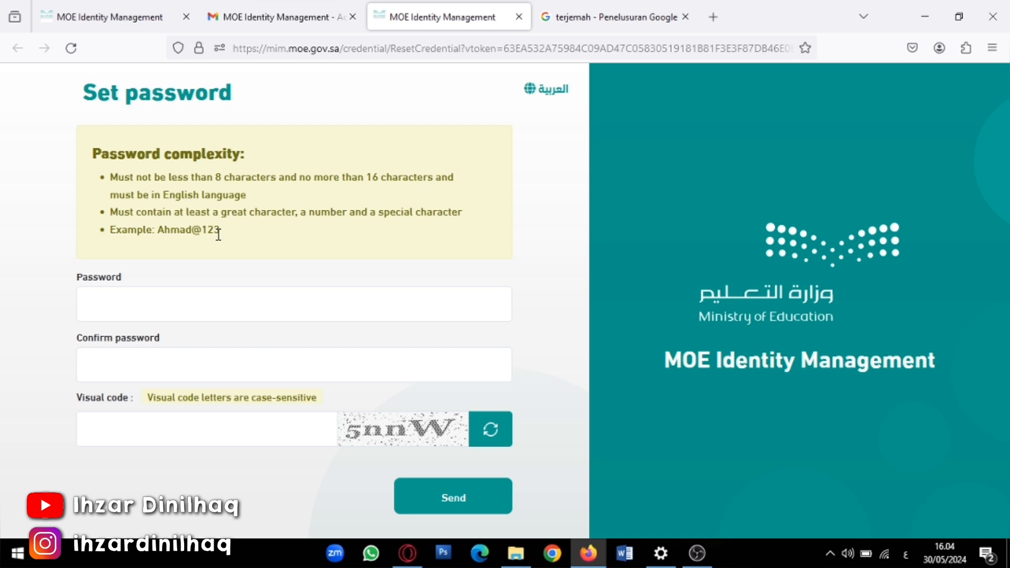
Enter and confirm the new account password with the captcha, and save the login in Firefox
{"action": "left_click", "coordinate": [157, 305]}
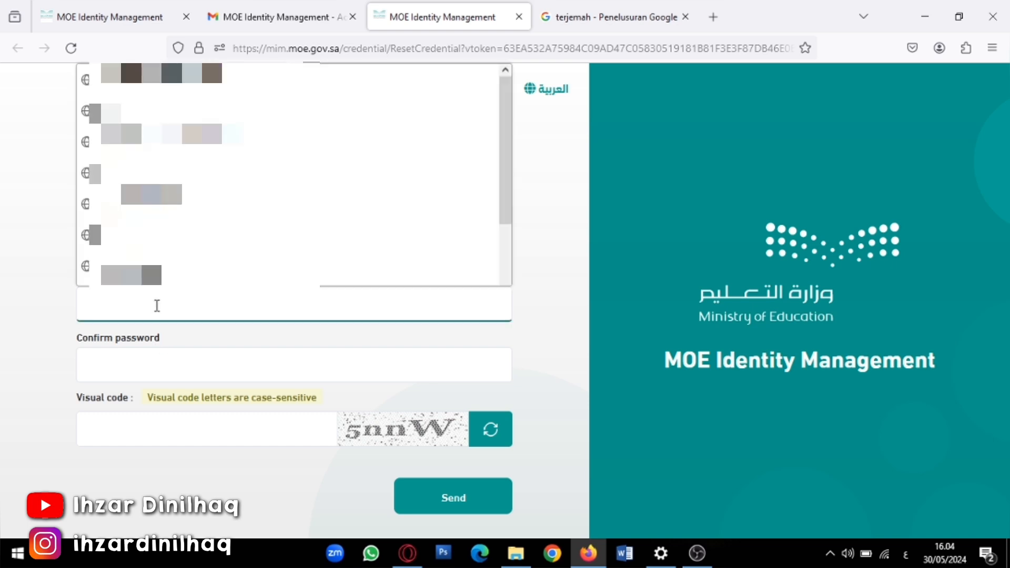
{"action": "left_click", "coordinate": [11, 294]}
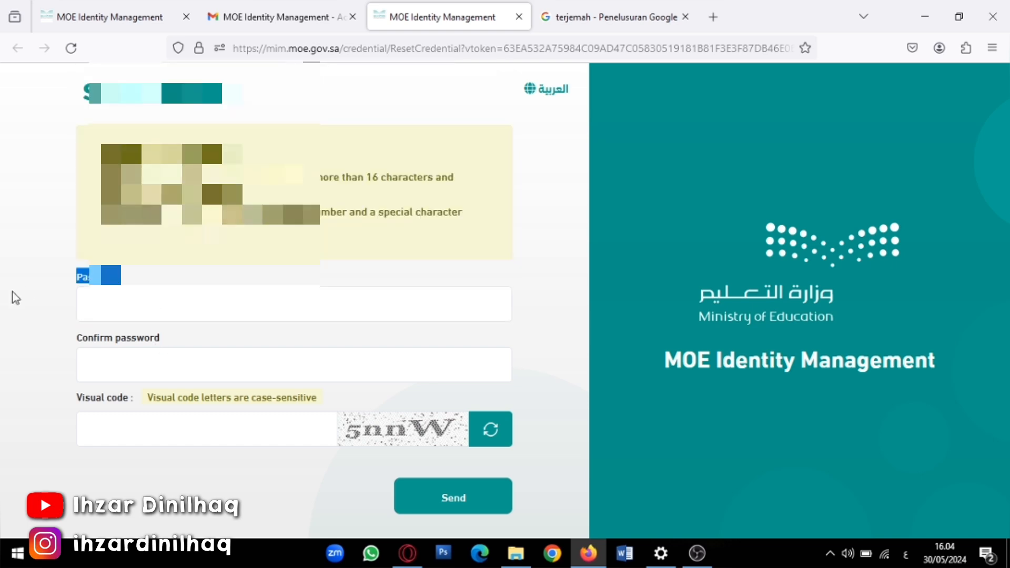
{"action": "left_click", "coordinate": [114, 305]}
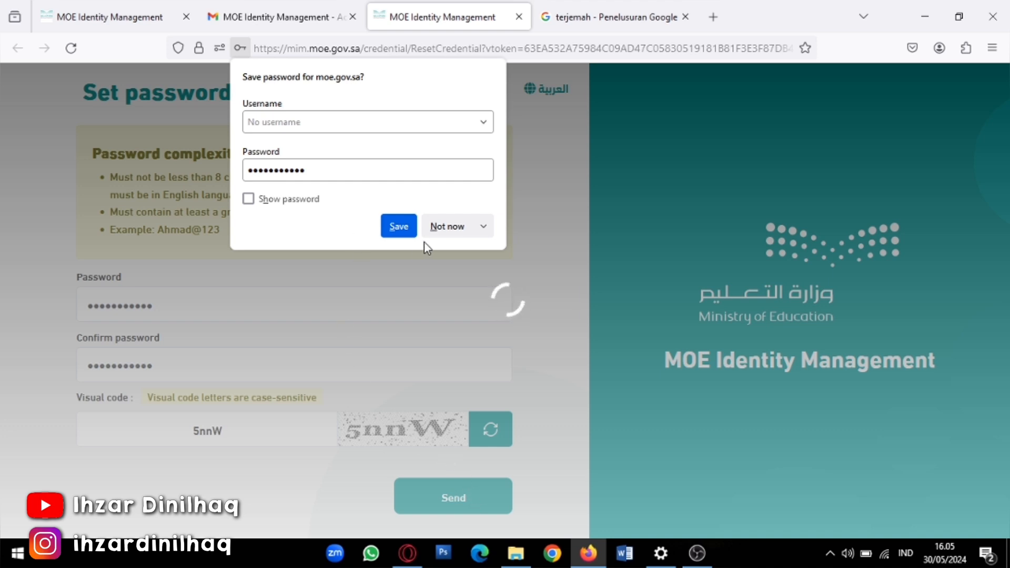
{"action": "left_click", "coordinate": [399, 226]}
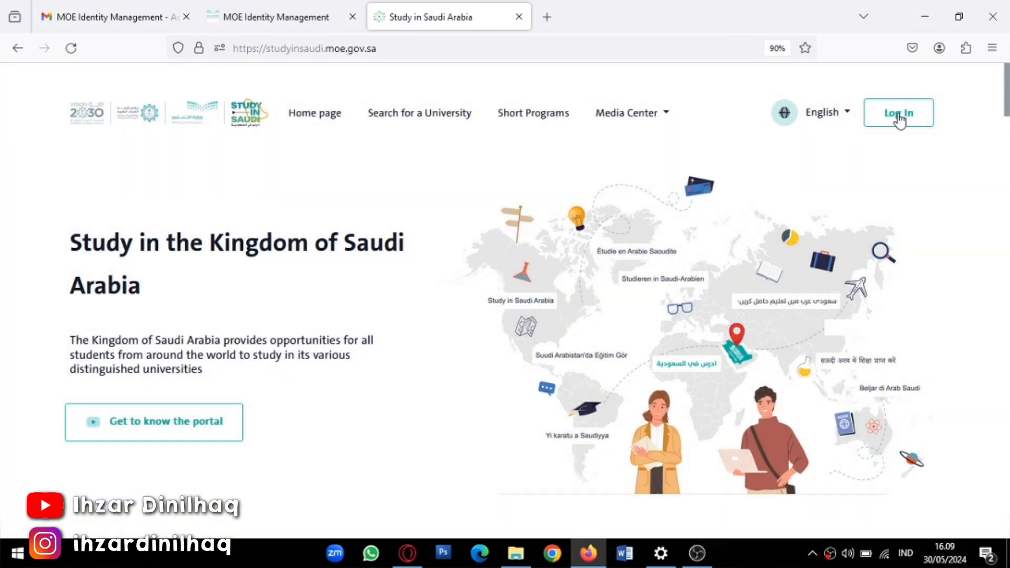
Log in to the portal through Single Sign On with the new account
{"action": "left_click", "coordinate": [898, 114]}
{"action": "left_click", "coordinate": [582, 345]}
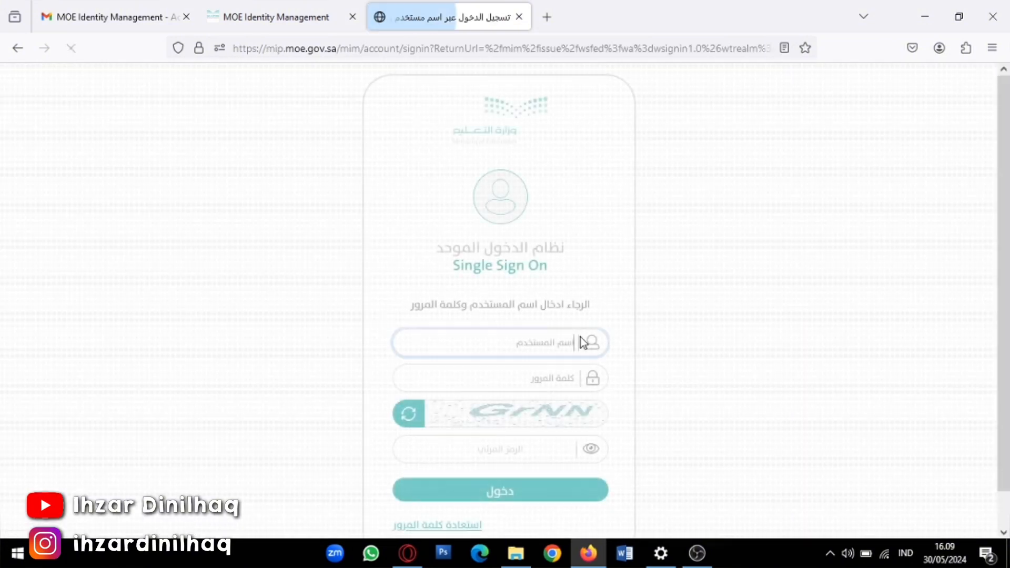
{"action": "left_click", "coordinate": [583, 342]}
{"action": "left_click", "coordinate": [658, 339]}
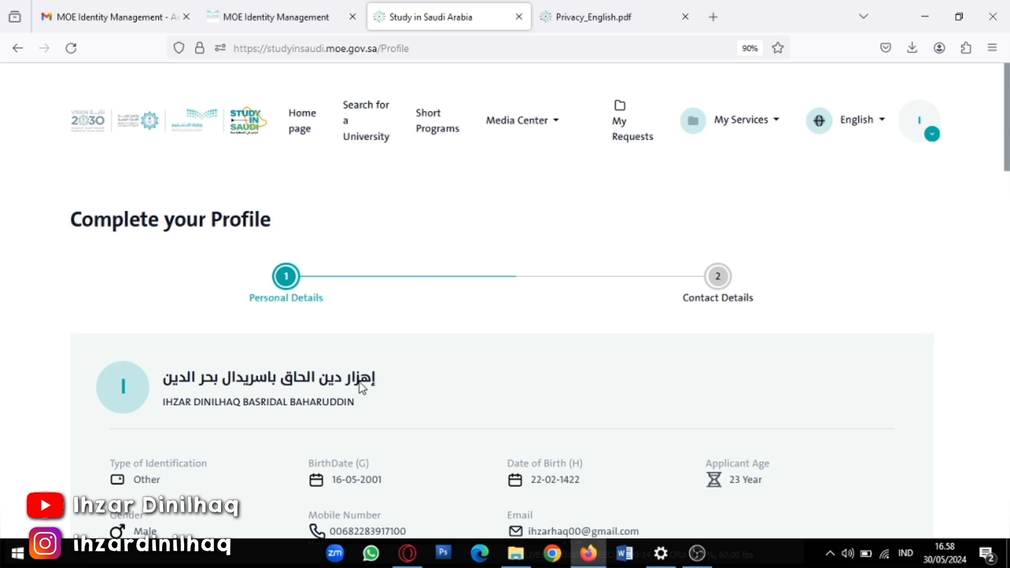
{"action": "scroll", "coordinate": [353, 384], "scroll_direction": "down", "scroll_amount": 1}
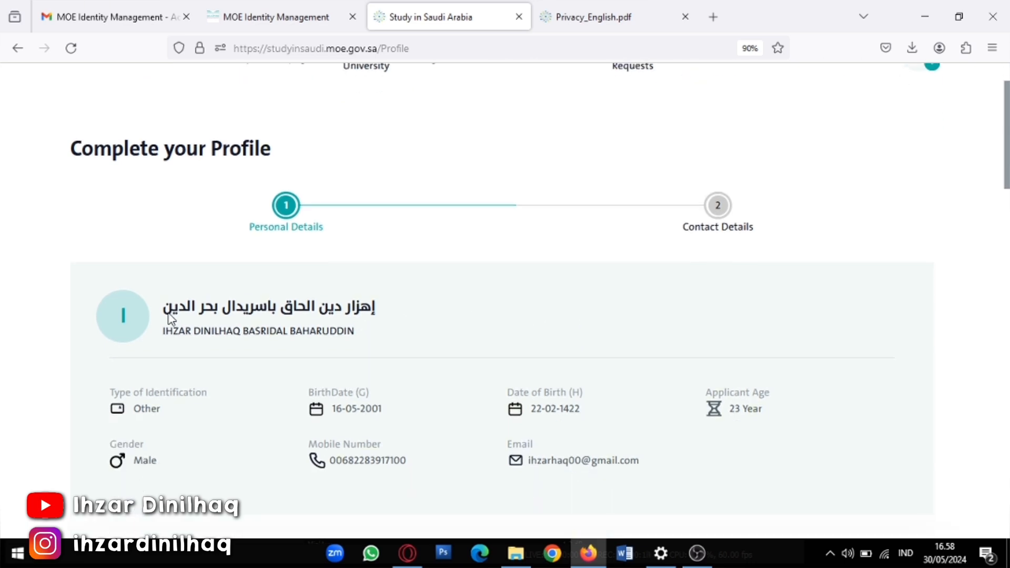
{"action": "scroll", "coordinate": [336, 289], "scroll_direction": "down", "scroll_amount": 1}
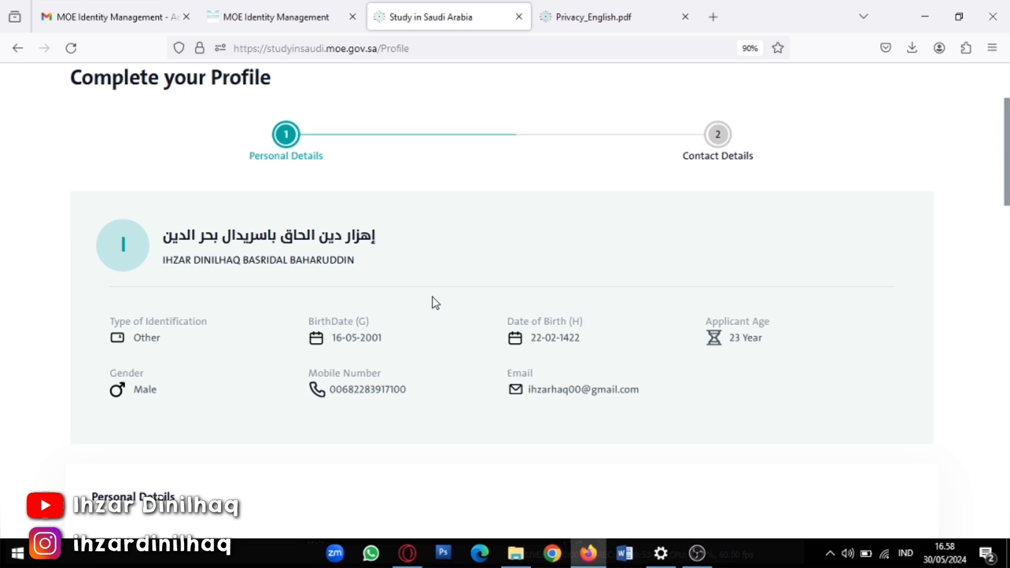
{"action": "scroll", "coordinate": [433, 303], "scroll_direction": "down", "scroll_amount": 3}
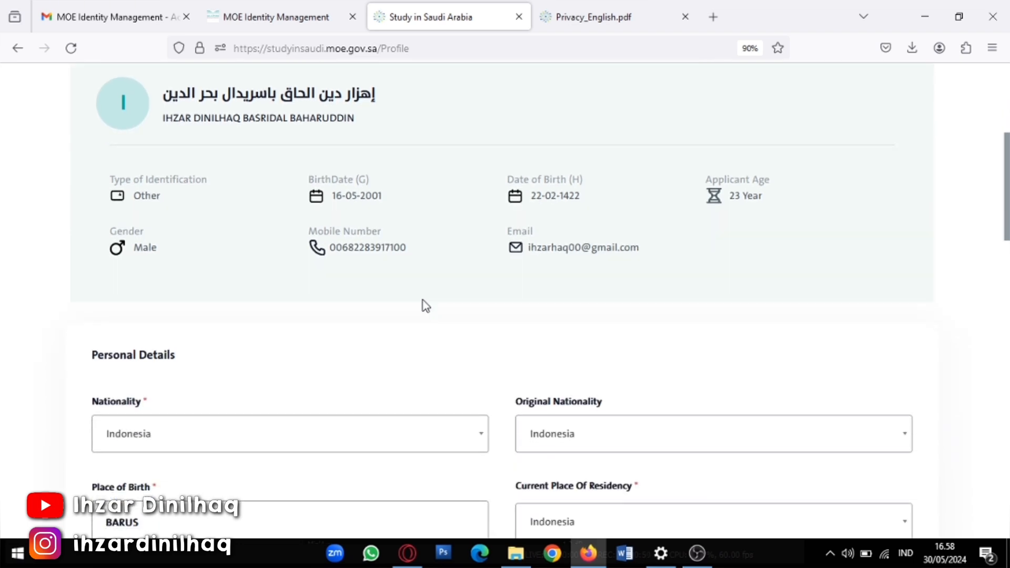
{"action": "scroll", "coordinate": [426, 305], "scroll_direction": "down", "scroll_amount": 3}
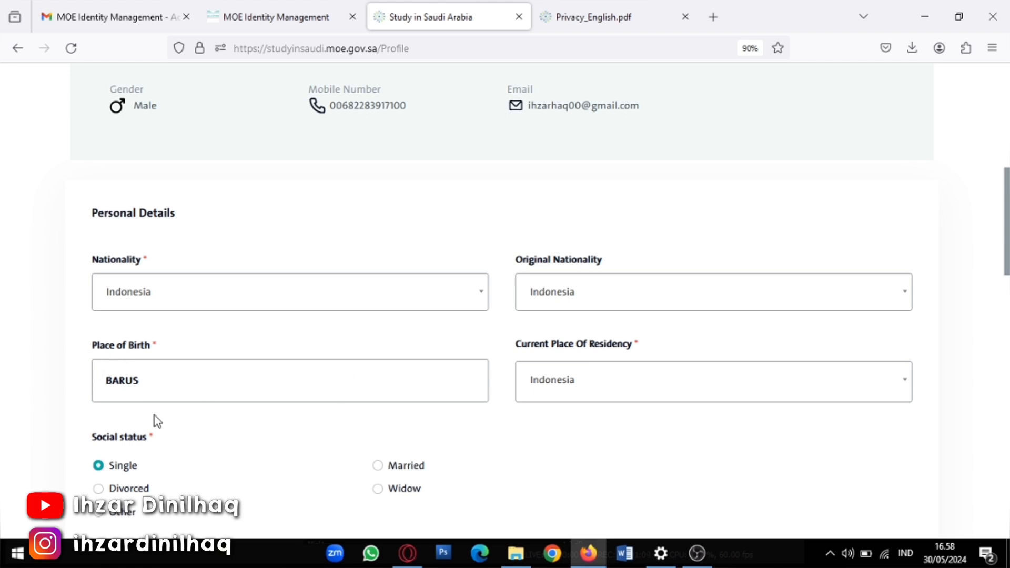
{"action": "scroll", "coordinate": [117, 388], "scroll_direction": "down", "scroll_amount": 2}
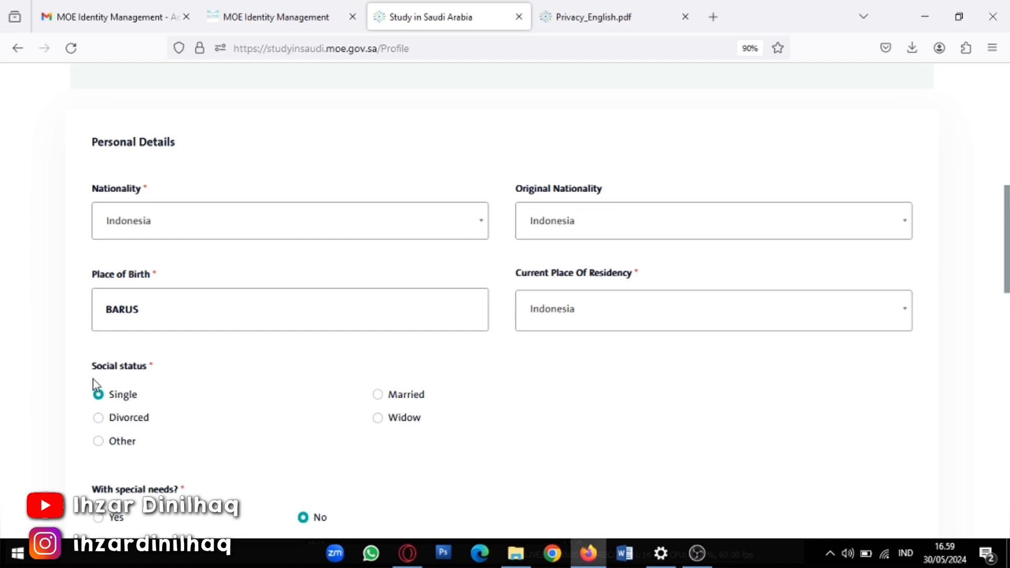
{"action": "scroll", "coordinate": [138, 389], "scroll_direction": "down", "scroll_amount": 2}
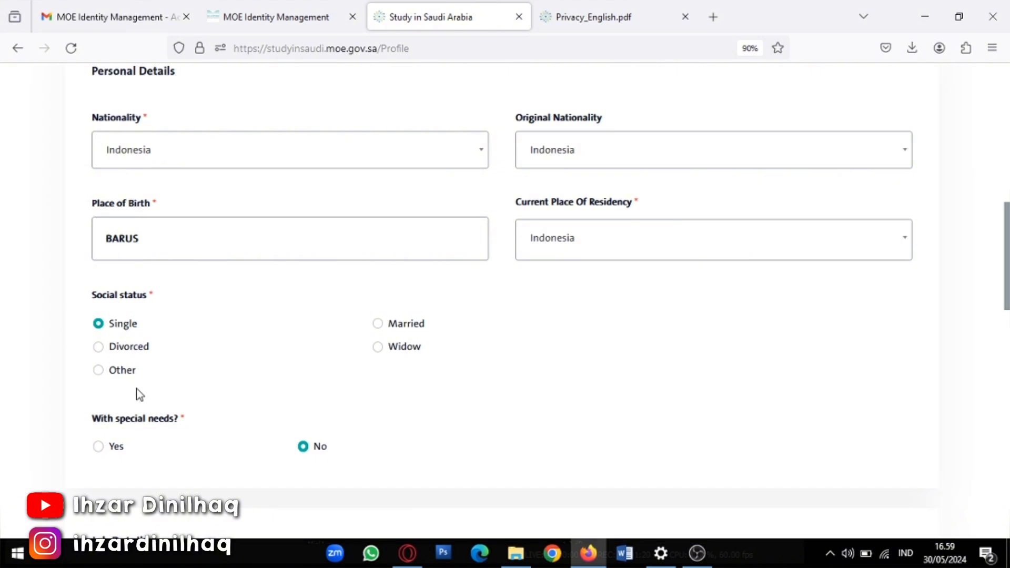
{"action": "scroll", "coordinate": [150, 424], "scroll_direction": "down", "scroll_amount": 4}
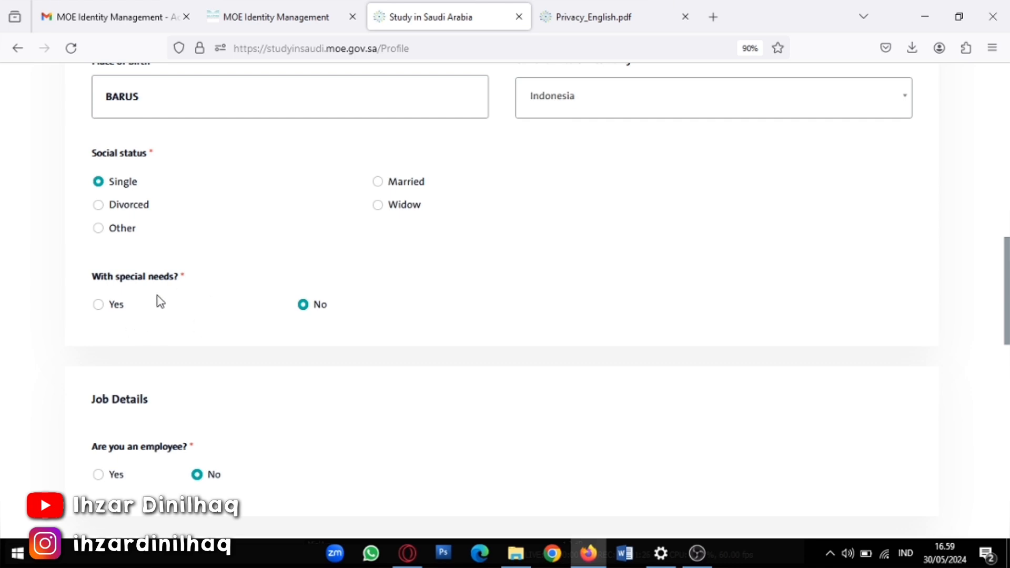
{"action": "left_click", "coordinate": [97, 306]}
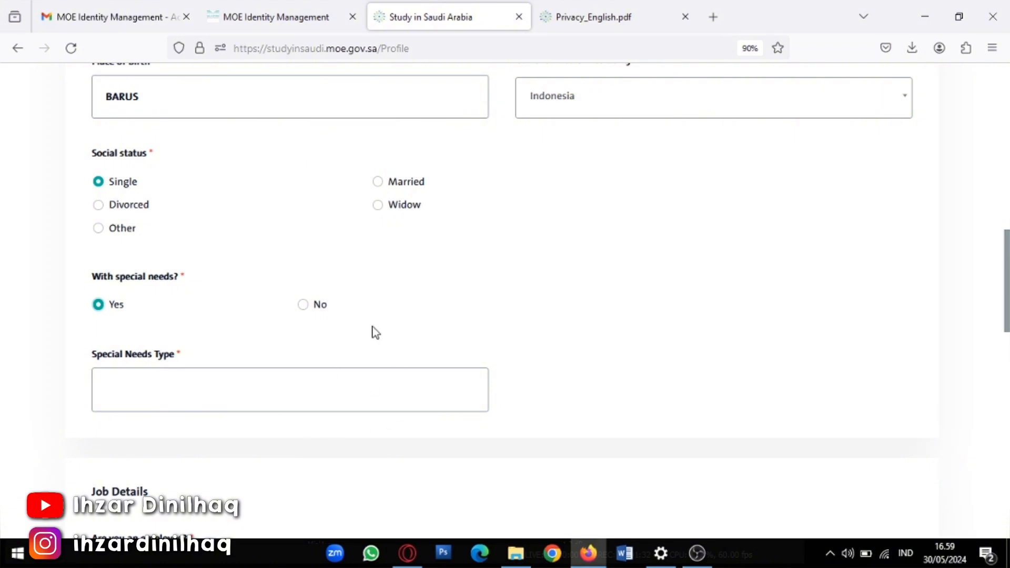
{"action": "left_click", "coordinate": [307, 307]}
{"action": "scroll", "coordinate": [242, 315], "scroll_direction": "down", "scroll_amount": 3}
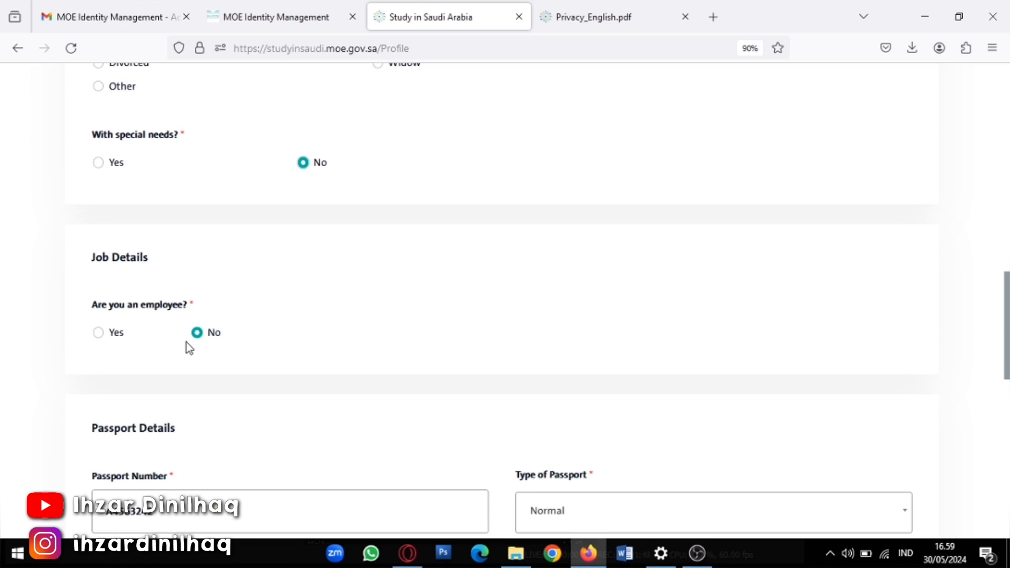
{"action": "left_click", "coordinate": [98, 333]}
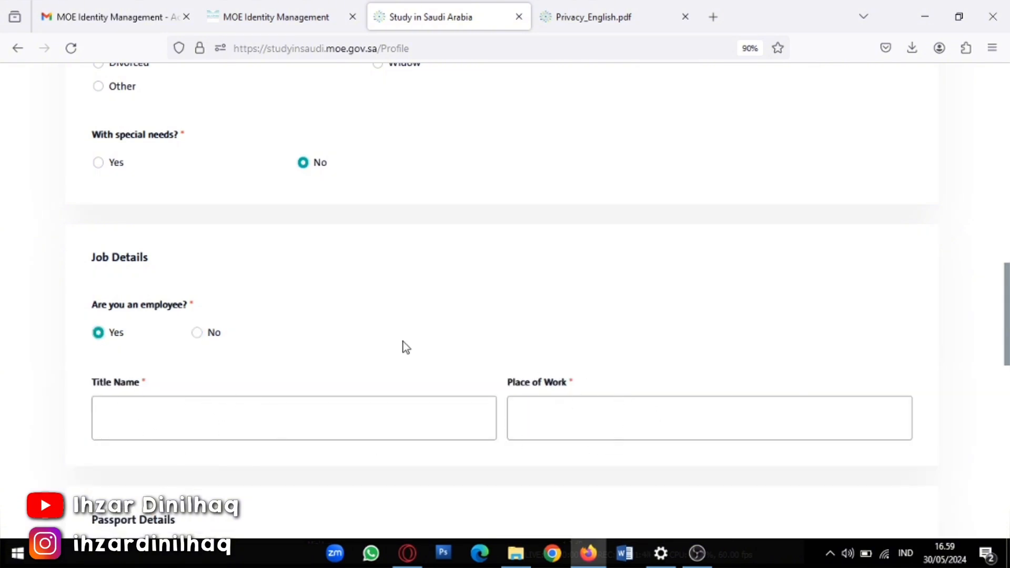
{"action": "left_click", "coordinate": [197, 332]}
{"action": "scroll", "coordinate": [199, 339], "scroll_direction": "down", "scroll_amount": 3}
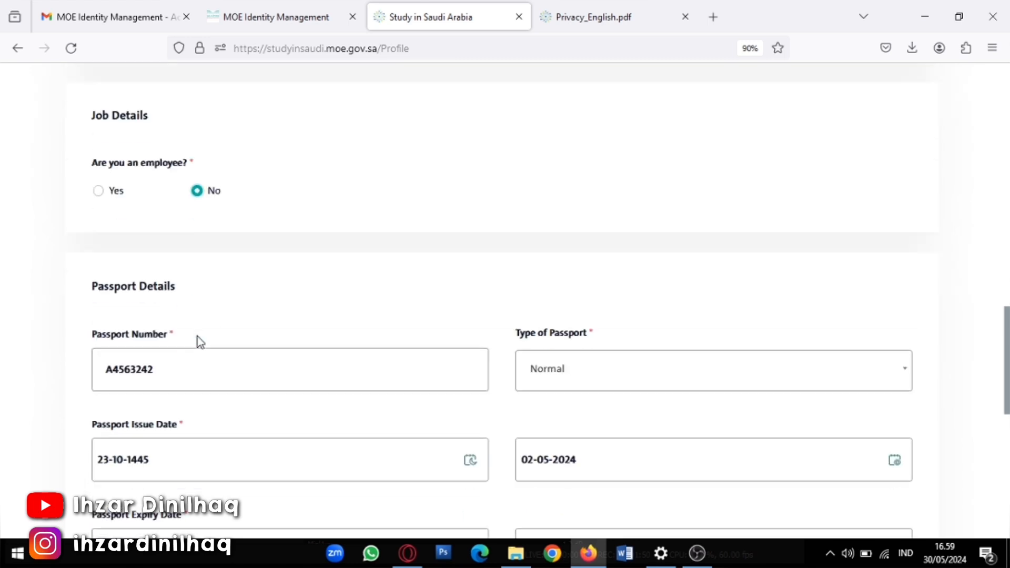
{"action": "scroll", "coordinate": [194, 338], "scroll_direction": "down", "scroll_amount": 2}
{"action": "scroll", "coordinate": [174, 337], "scroll_direction": "down", "scroll_amount": 2}
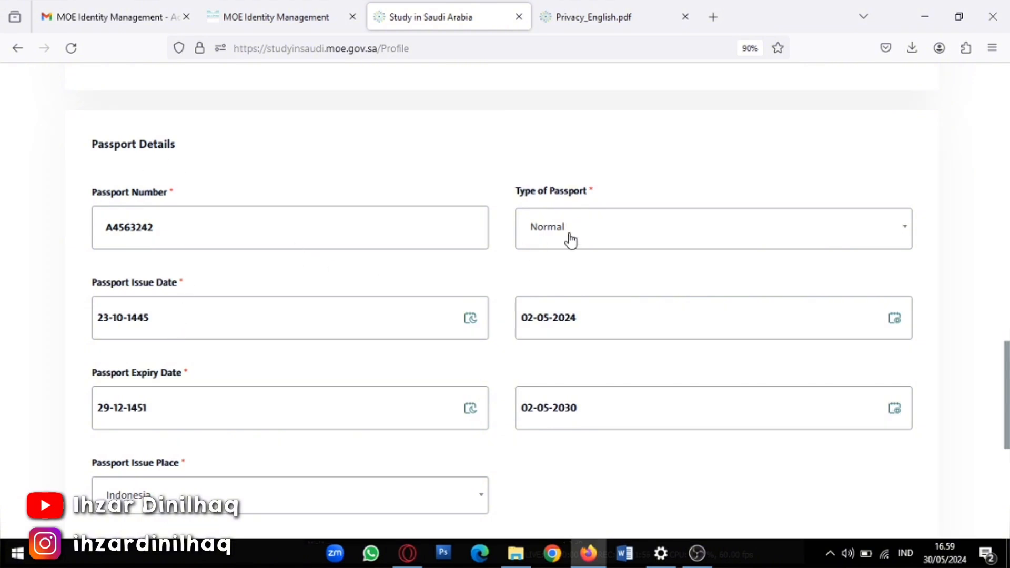
{"action": "left_click", "coordinate": [599, 226]}
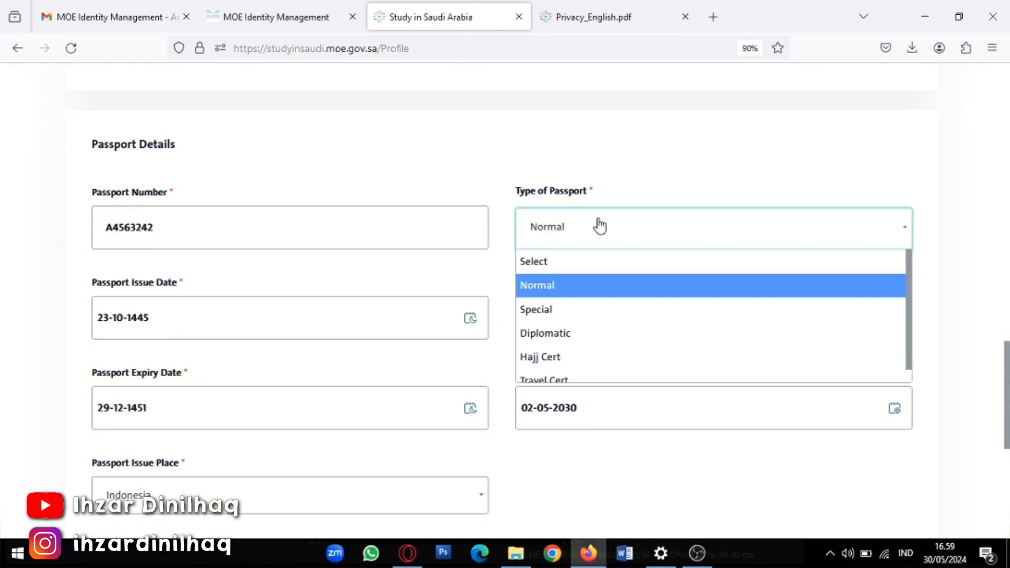
{"action": "left_click", "coordinate": [578, 289]}
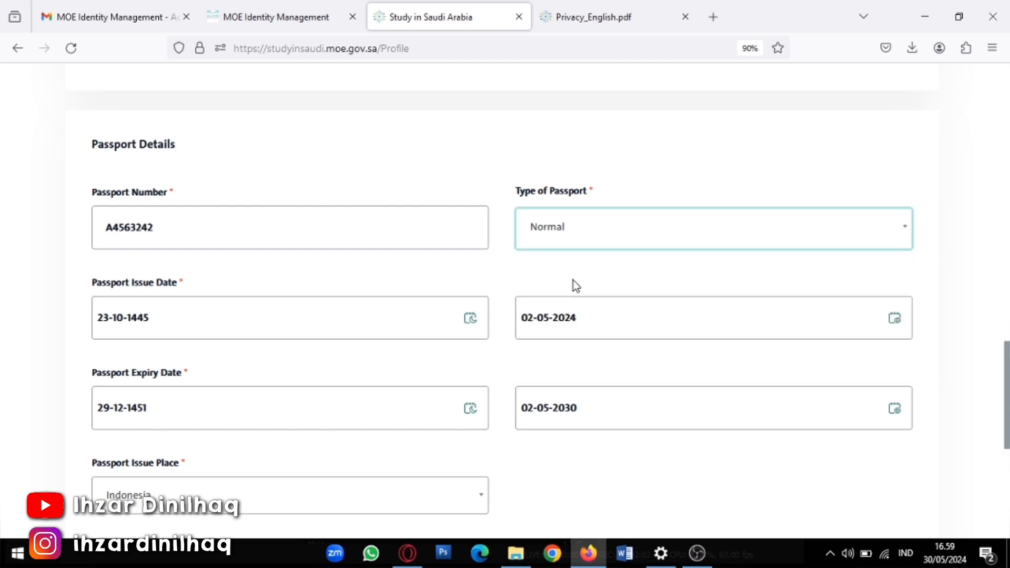
{"action": "scroll", "coordinate": [362, 271], "scroll_direction": "down", "scroll_amount": 2}
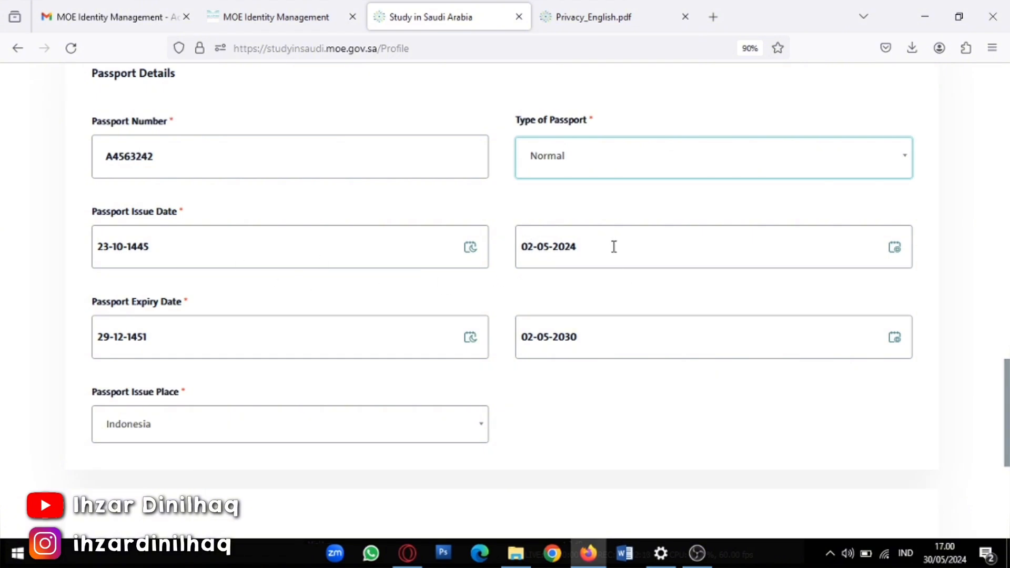
{"action": "left_click", "coordinate": [783, 263]}
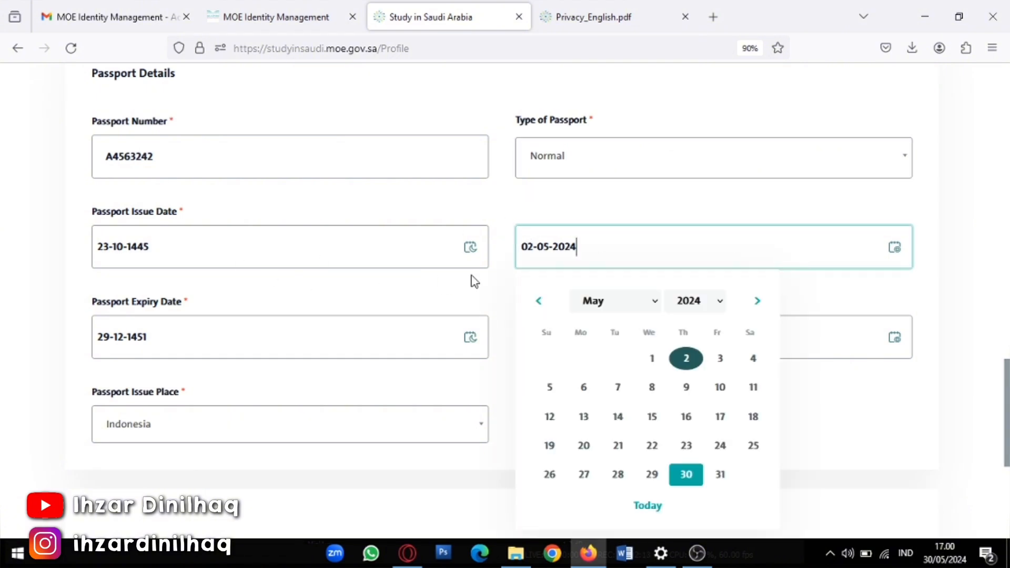
{"action": "left_click", "coordinate": [817, 309]}
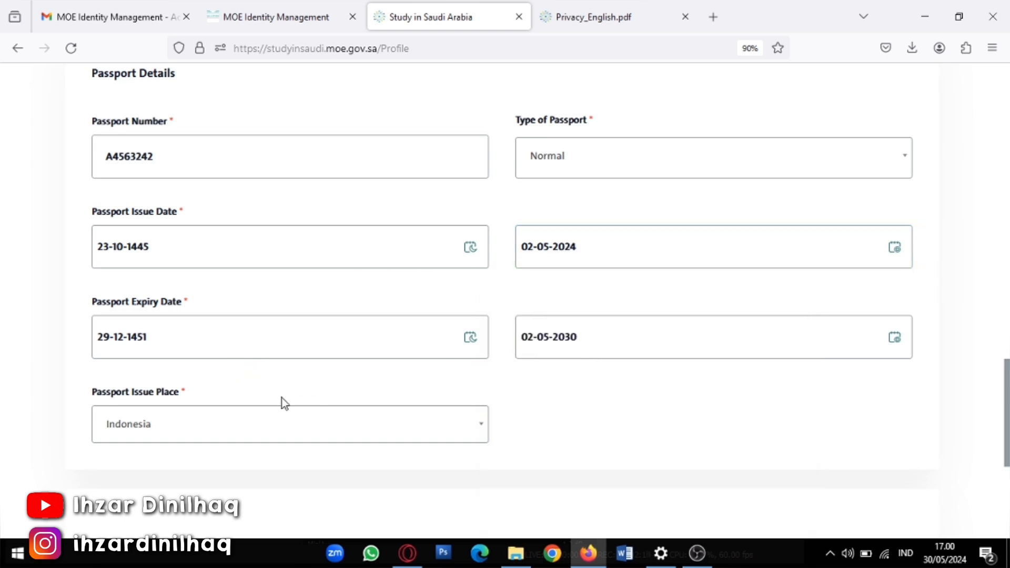
{"action": "scroll", "coordinate": [180, 417], "scroll_direction": "down", "scroll_amount": 3}
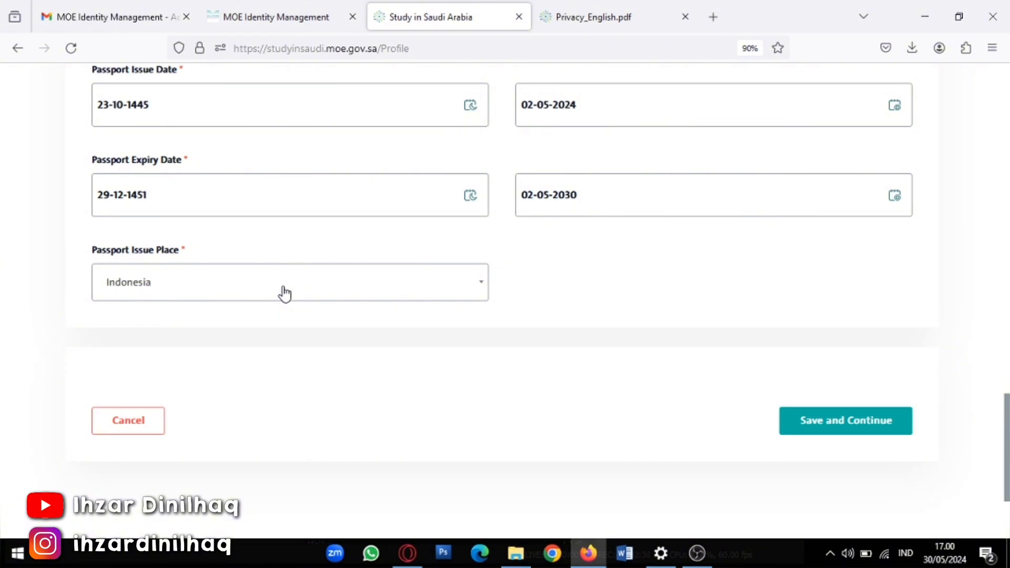
{"action": "scroll", "coordinate": [296, 301], "scroll_direction": "up", "scroll_amount": 10}
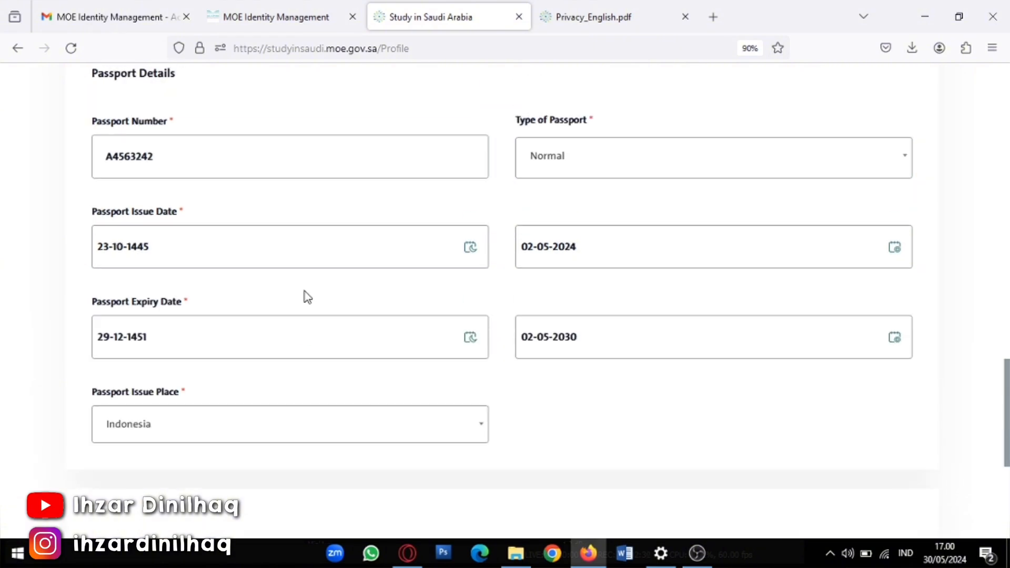
{"action": "scroll", "coordinate": [302, 304], "scroll_direction": "up", "scroll_amount": 10}
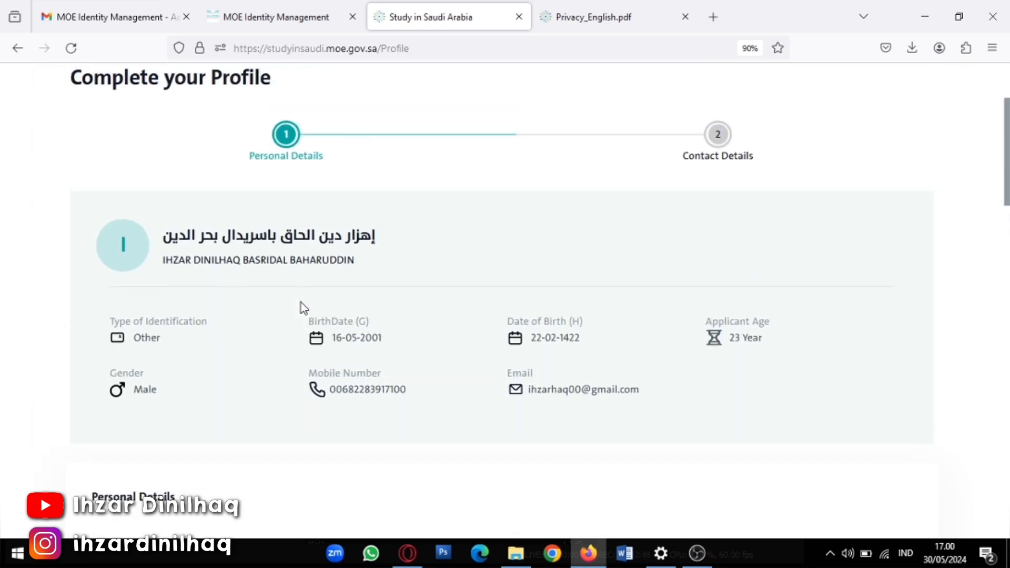
{"action": "scroll", "coordinate": [300, 303], "scroll_direction": "down", "scroll_amount": 20}
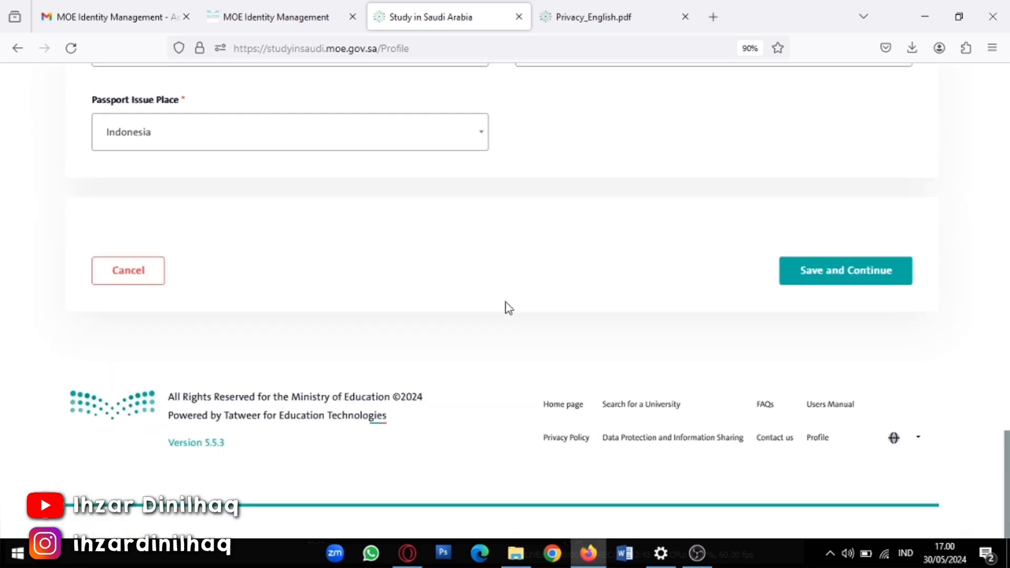
{"action": "scroll", "coordinate": [578, 315], "scroll_direction": "up", "scroll_amount": 1}
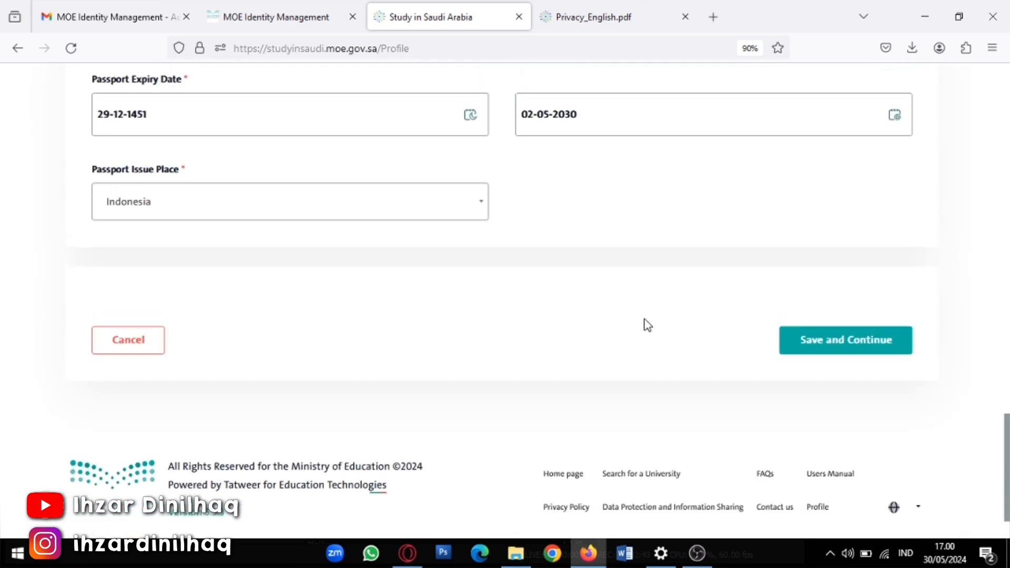
Save the personal details and review the prefilled Address and Contact Details fields
{"action": "left_click", "coordinate": [843, 352]}
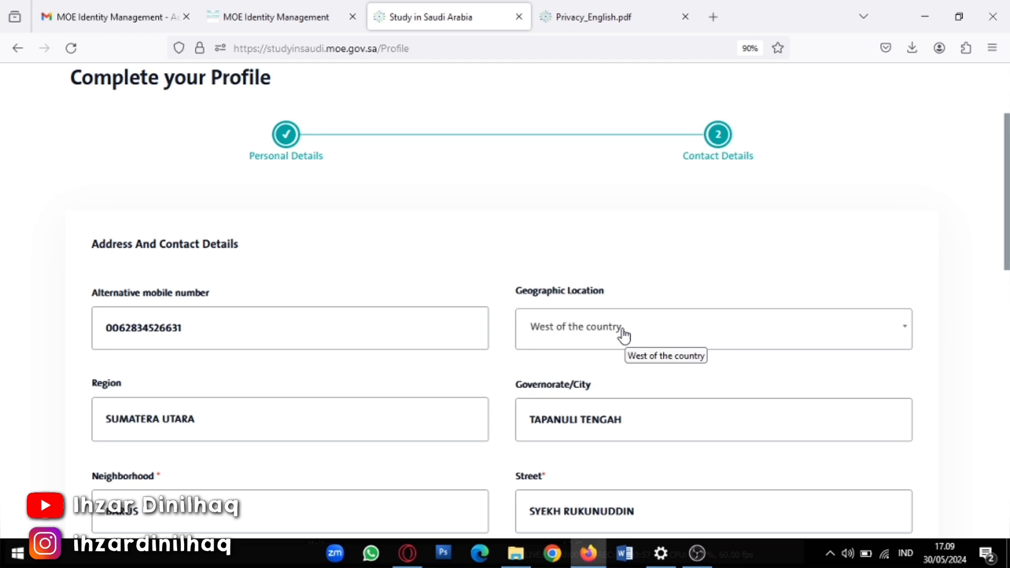
{"action": "scroll", "coordinate": [347, 401], "scroll_direction": "down", "scroll_amount": 3}
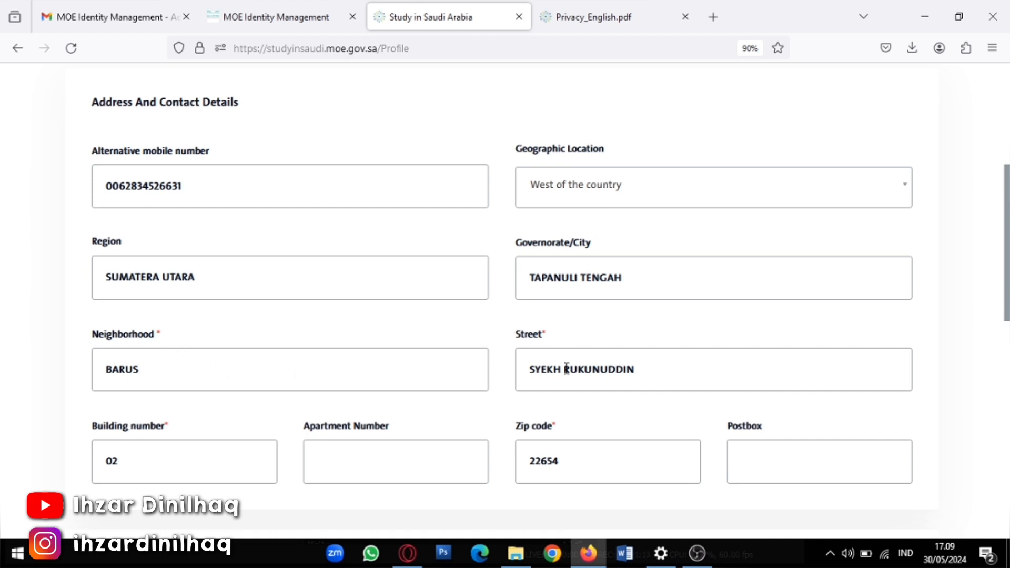
{"action": "scroll", "coordinate": [384, 413], "scroll_direction": "down", "scroll_amount": 2}
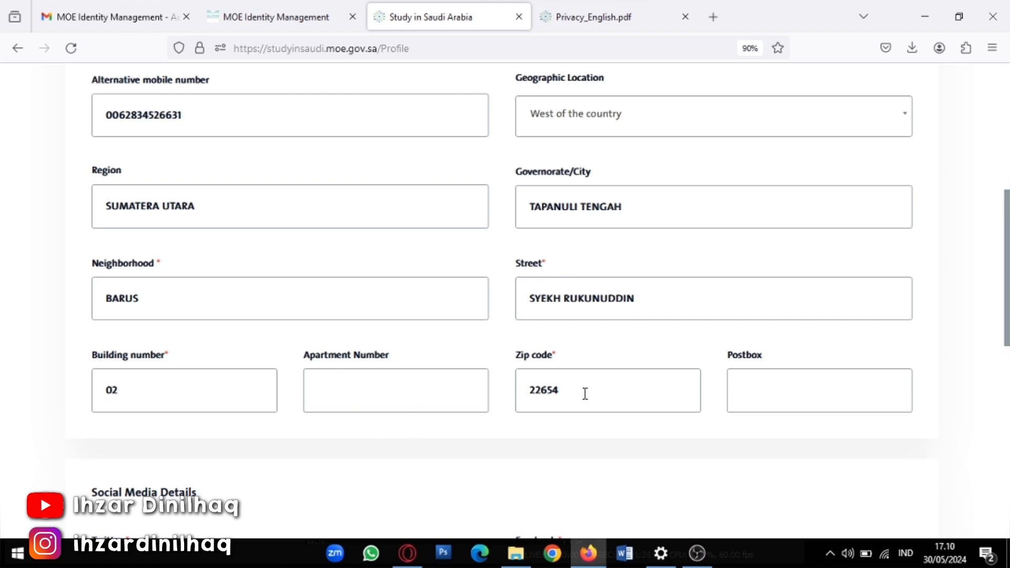
Scroll past Social Media Details and save the contact details to finish the profile
{"action": "scroll", "coordinate": [562, 374], "scroll_direction": "down", "scroll_amount": 2}
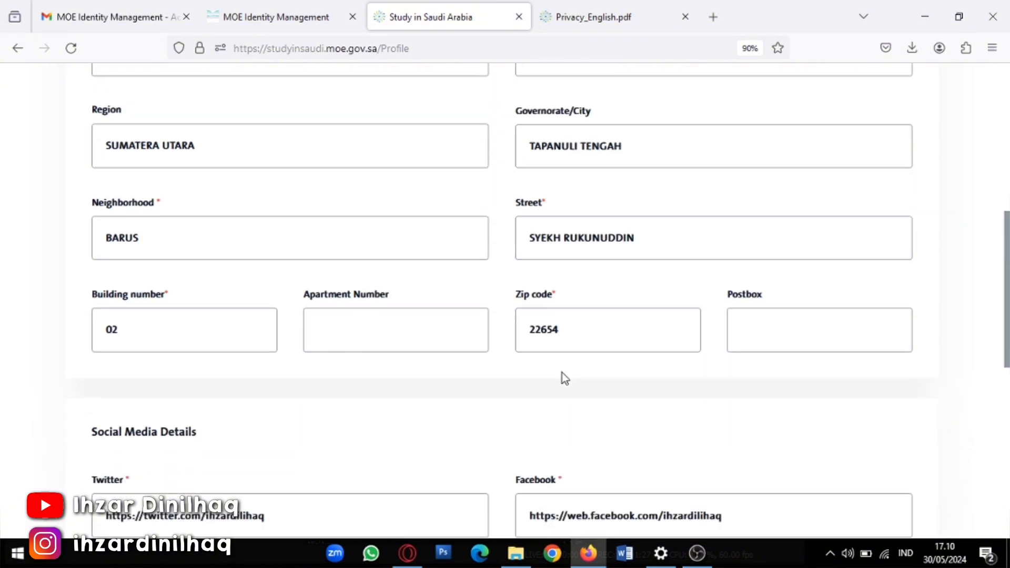
{"action": "scroll", "coordinate": [542, 368], "scroll_direction": "down", "scroll_amount": 3}
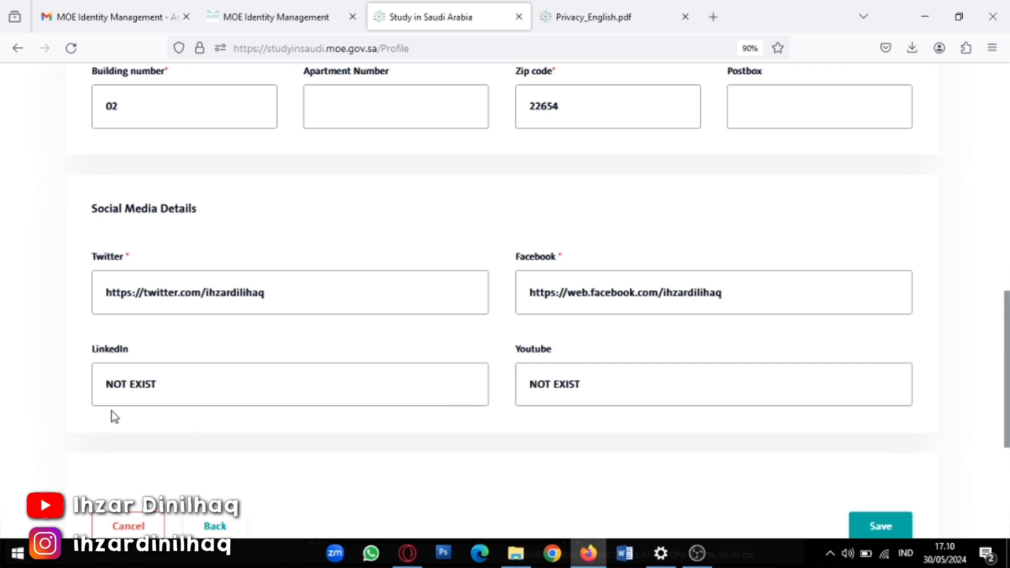
{"action": "scroll", "coordinate": [603, 385], "scroll_direction": "down", "scroll_amount": 2}
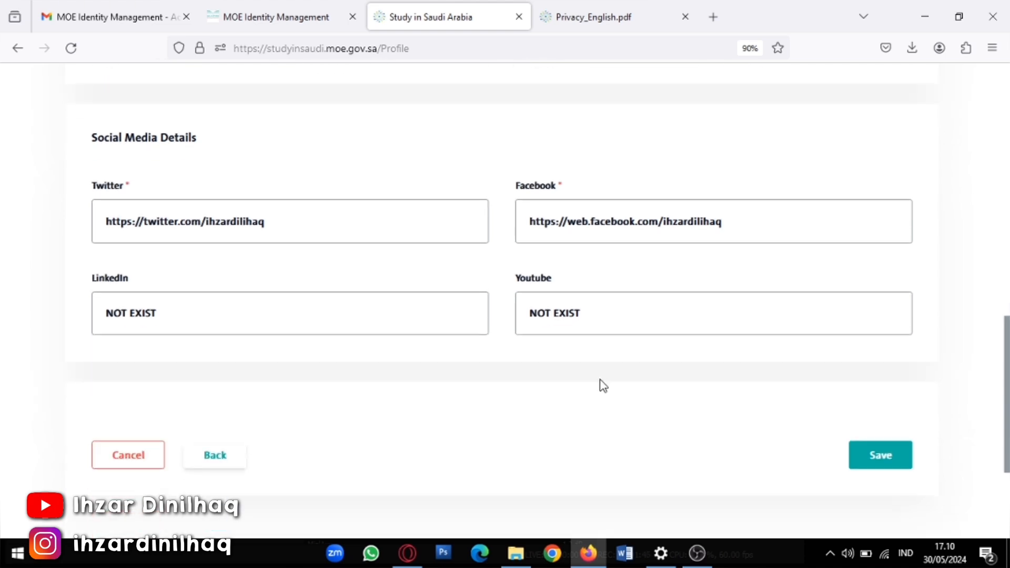
{"action": "scroll", "coordinate": [576, 383], "scroll_direction": "up", "scroll_amount": 10}
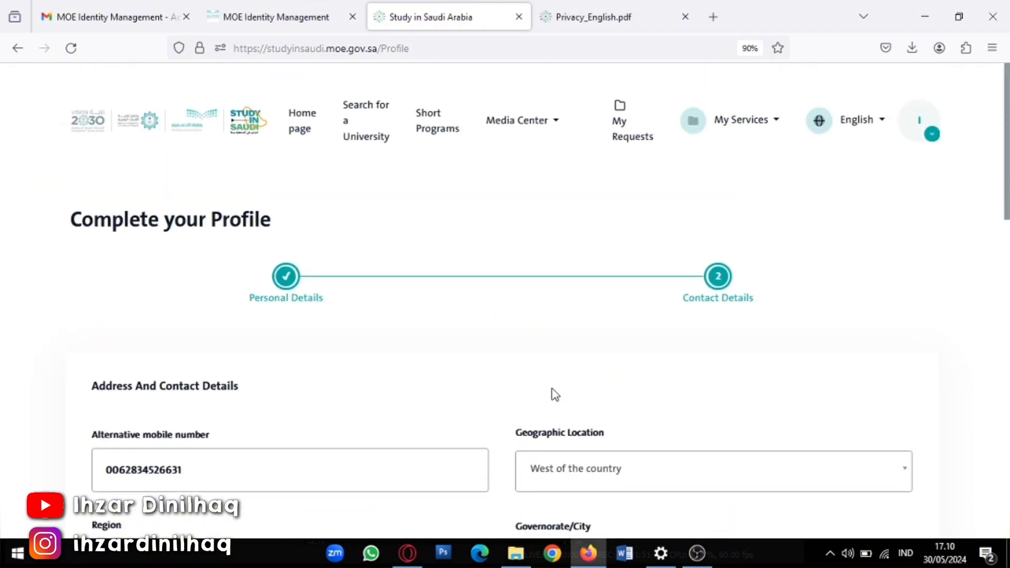
{"action": "scroll", "coordinate": [378, 428], "scroll_direction": "down", "scroll_amount": 2}
{"action": "scroll", "coordinate": [379, 421], "scroll_direction": "down", "scroll_amount": 10}
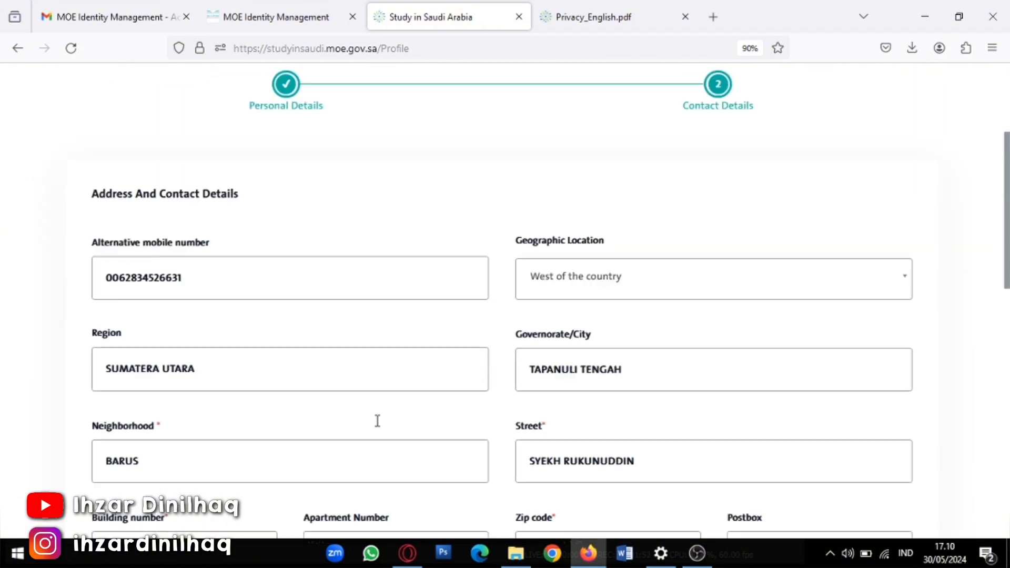
{"action": "scroll", "coordinate": [377, 420], "scroll_direction": "down", "scroll_amount": 7}
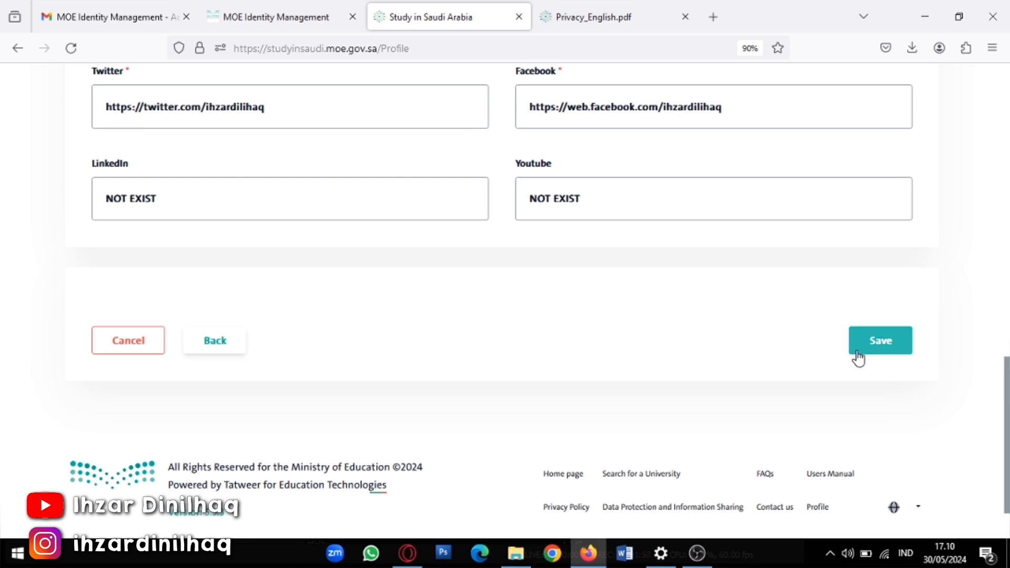
{"action": "left_click", "coordinate": [858, 357]}
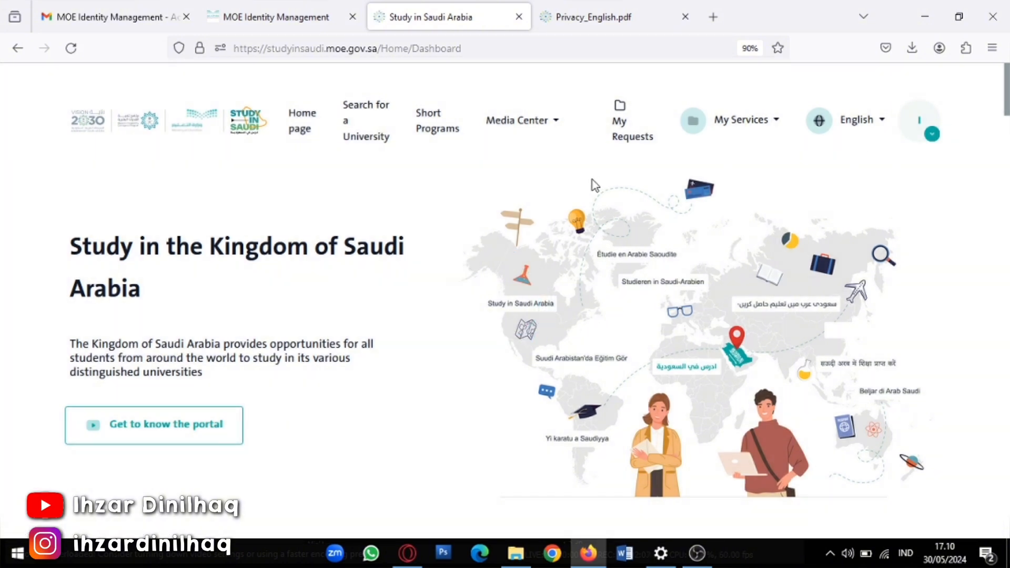
Start a new study application with Apply to Study Now on the dashboard
{"action": "scroll", "coordinate": [238, 286], "scroll_direction": "down", "scroll_amount": 5}
{"action": "scroll", "coordinate": [238, 288], "scroll_direction": "down", "scroll_amount": 4}
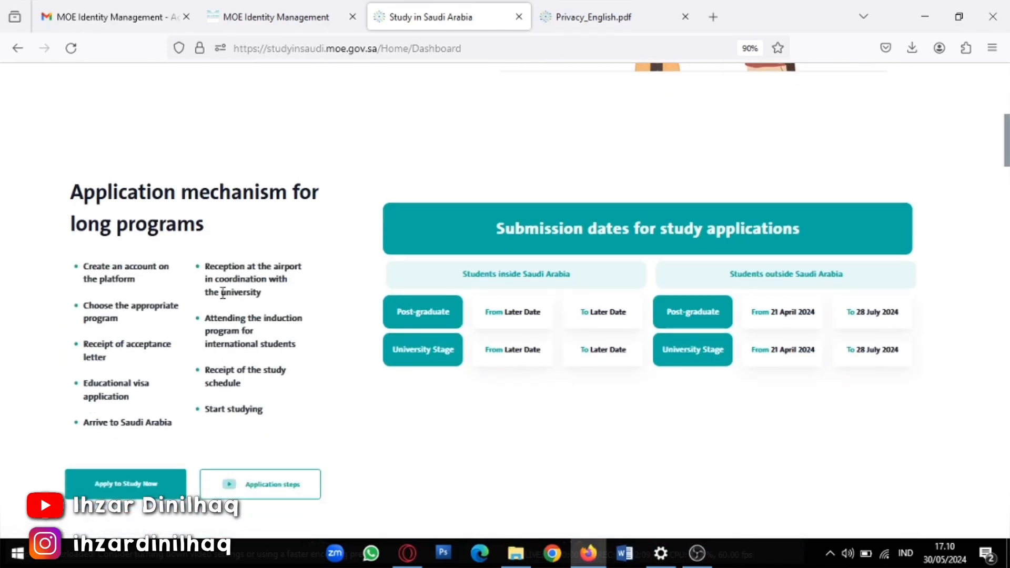
{"action": "left_click", "coordinate": [134, 414]}
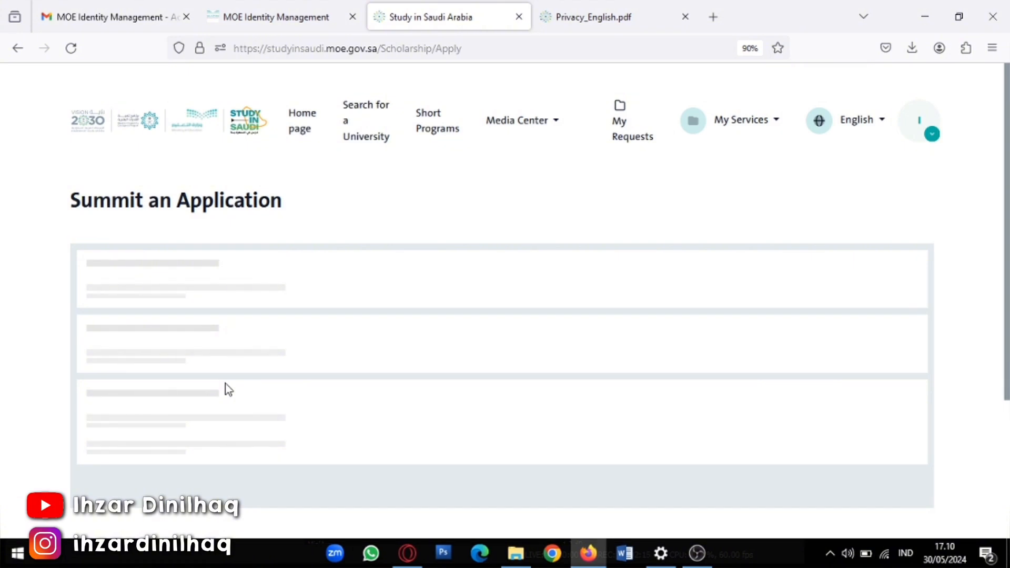
Tick the study pledge checkbox and choose External Scholarship as the type of grant
{"action": "scroll", "coordinate": [228, 389], "scroll_direction": "down", "scroll_amount": 2}
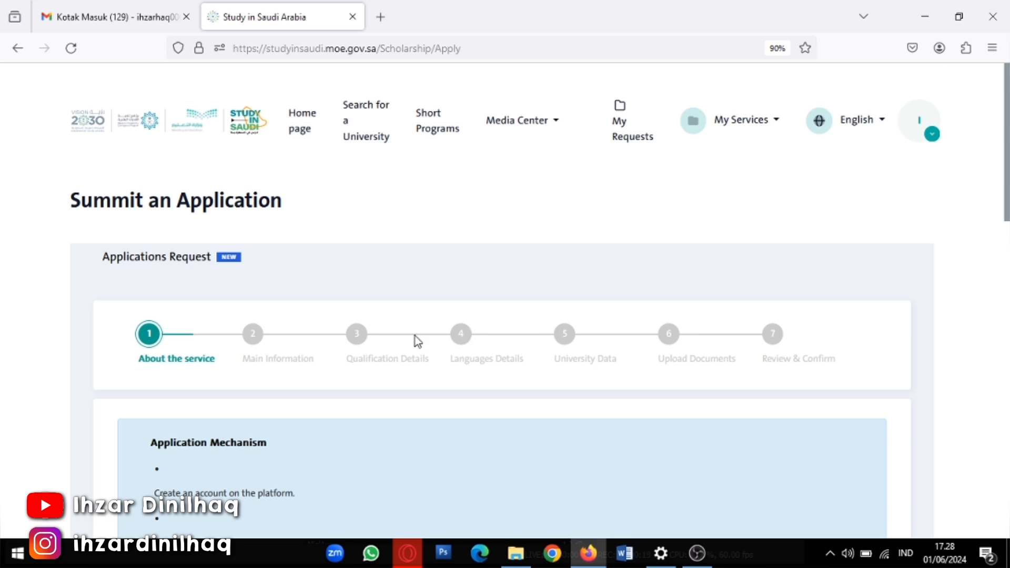
{"action": "scroll", "coordinate": [370, 355], "scroll_direction": "down", "scroll_amount": 6}
{"action": "scroll", "coordinate": [370, 358], "scroll_direction": "down", "scroll_amount": 5}
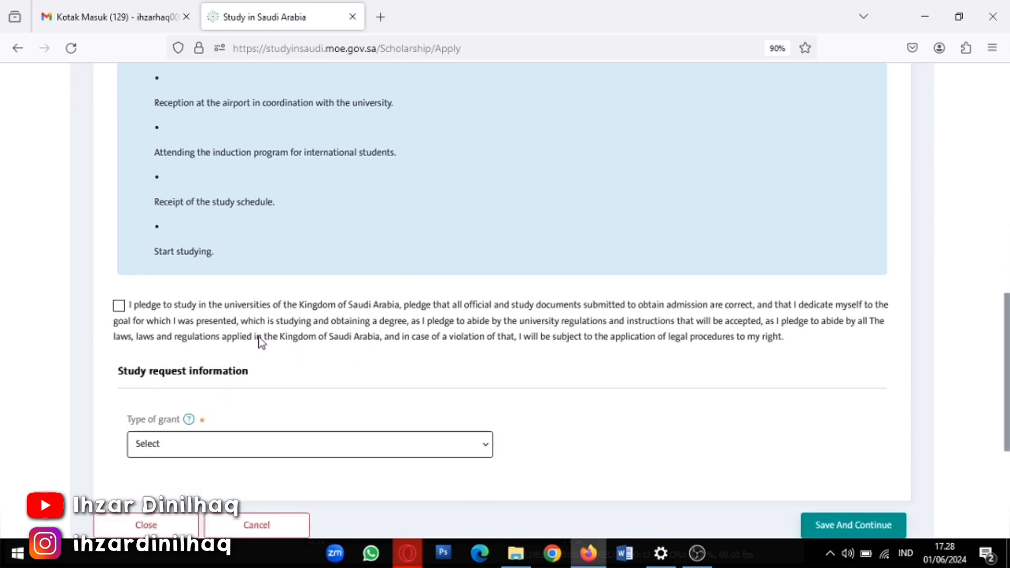
{"action": "left_click", "coordinate": [119, 306]}
{"action": "left_click", "coordinate": [223, 444]}
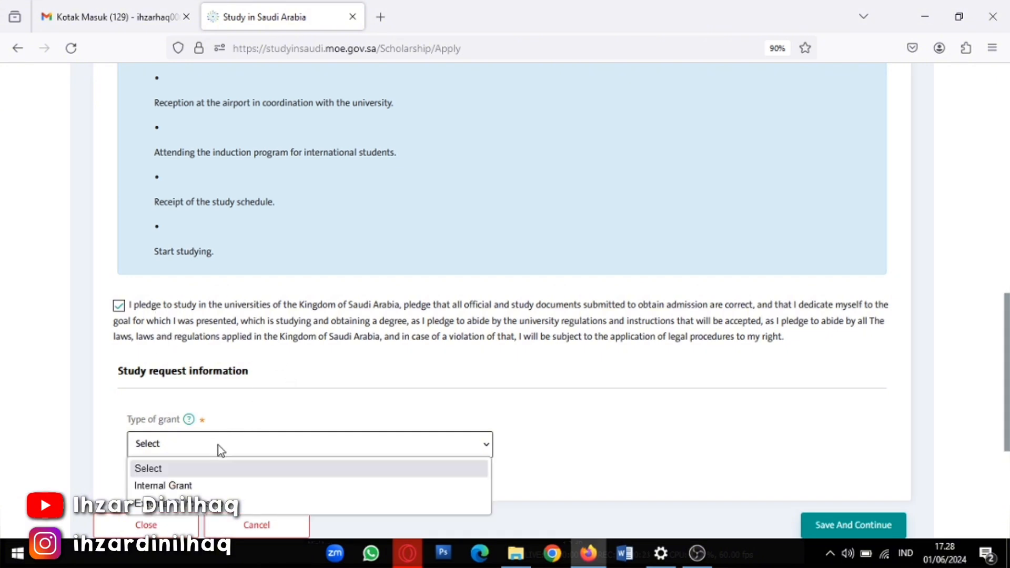
{"action": "left_click", "coordinate": [223, 508]}
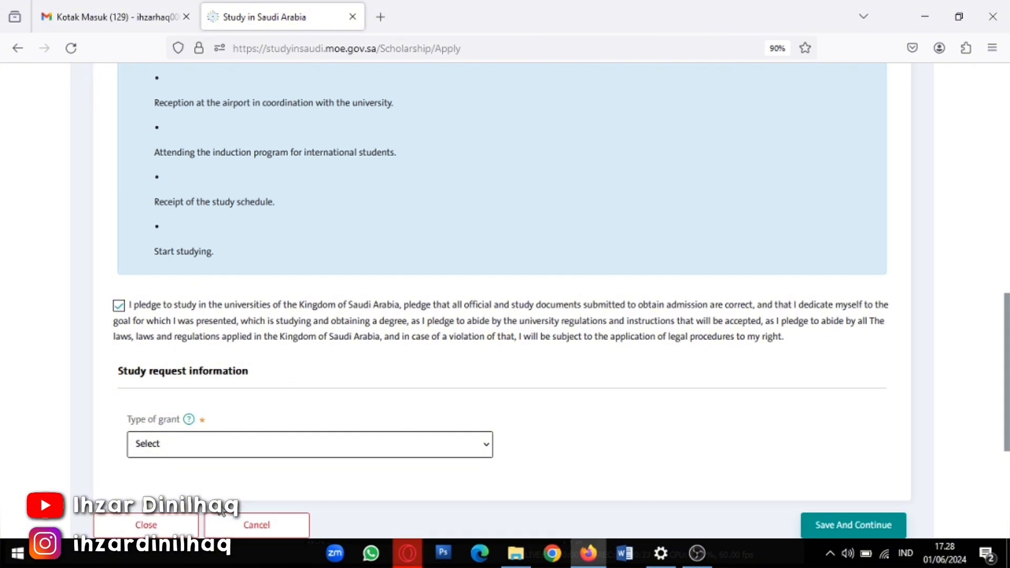
{"action": "scroll", "coordinate": [526, 428], "scroll_direction": "down", "scroll_amount": 3}
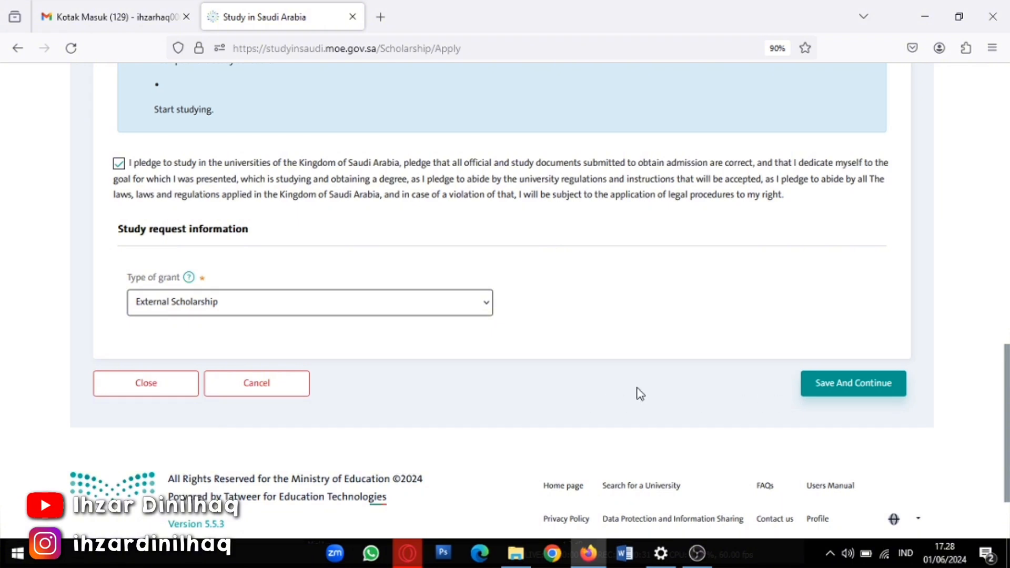
Continue to Main Information and answer Iqama No, visa authority JAKARTA, and the study reason
{"action": "left_click", "coordinate": [831, 392]}
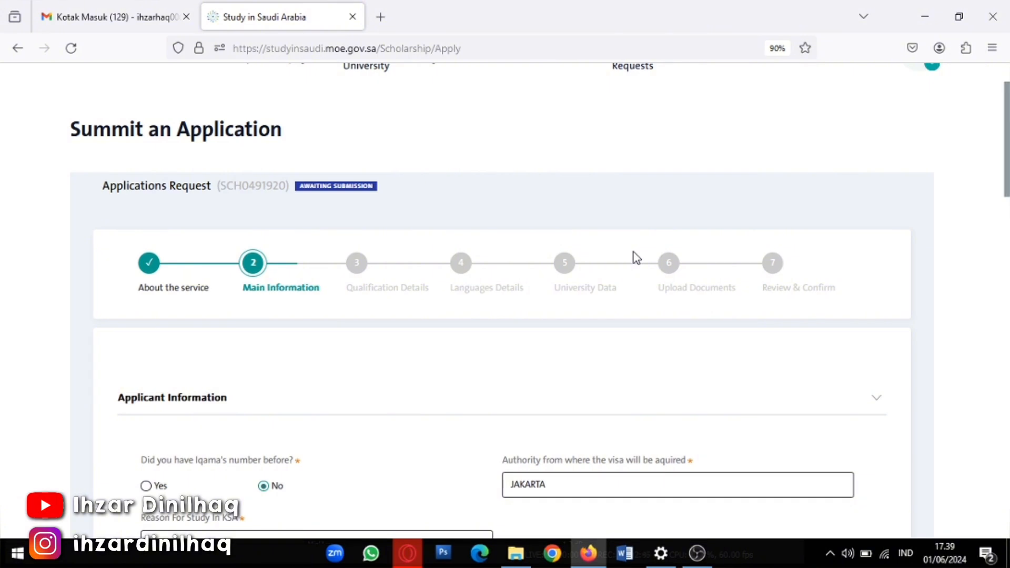
{"action": "scroll", "coordinate": [385, 302], "scroll_direction": "down", "scroll_amount": 2}
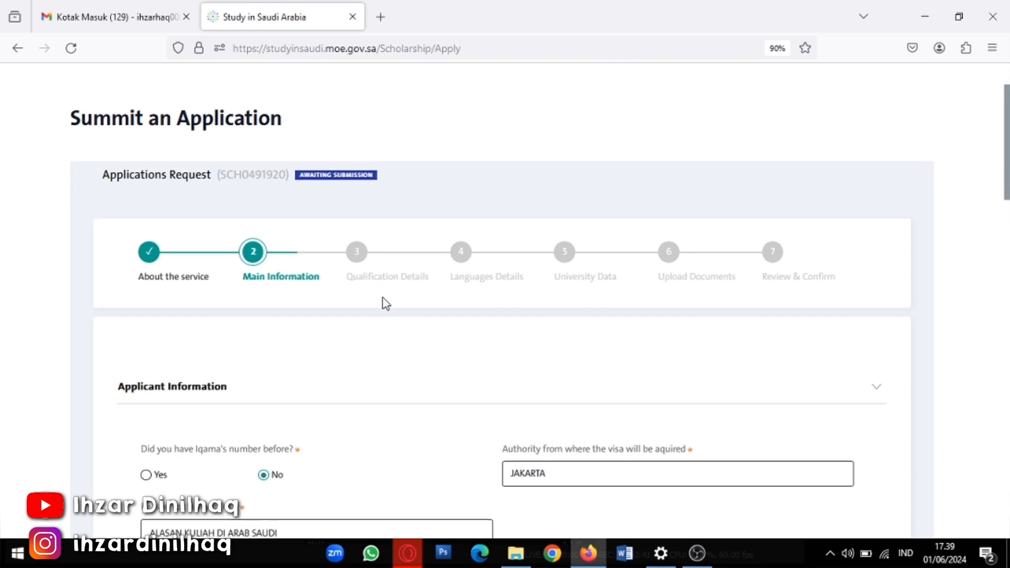
{"action": "scroll", "coordinate": [368, 327], "scroll_direction": "down", "scroll_amount": 2}
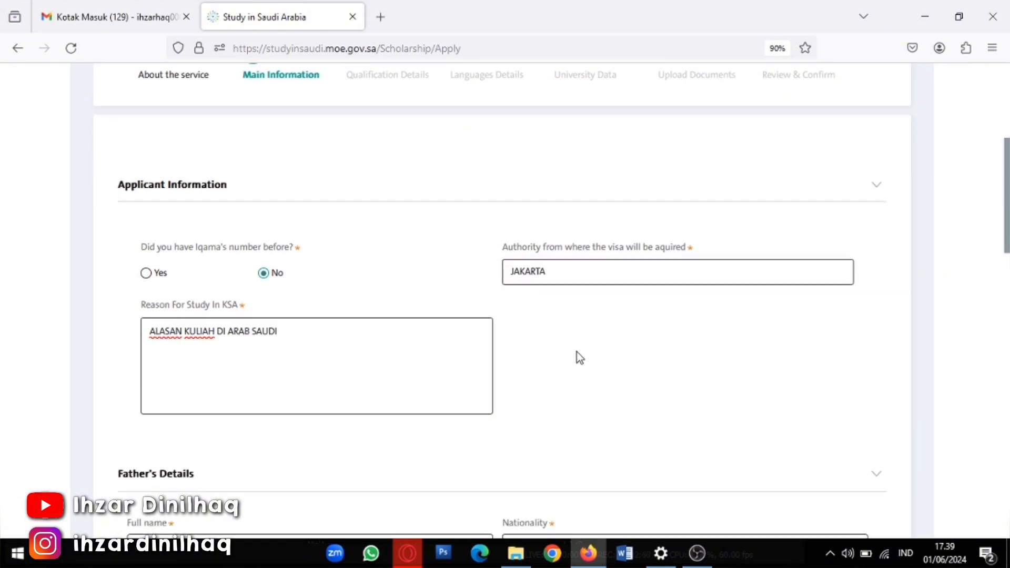
{"action": "scroll", "coordinate": [576, 353], "scroll_direction": "down", "scroll_amount": 2}
{"action": "scroll", "coordinate": [273, 357], "scroll_direction": "down", "scroll_amount": 4}
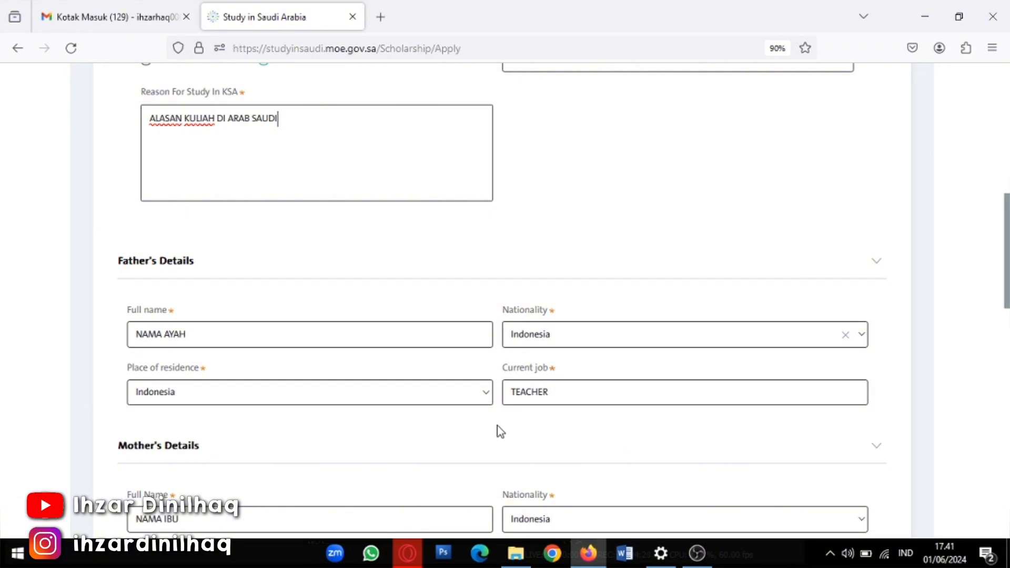
In Financial Details, set annual income to 0$ - 1000$ and begin choosing the income source
{"action": "scroll", "coordinate": [417, 430], "scroll_direction": "down", "scroll_amount": 3}
{"action": "scroll", "coordinate": [293, 419], "scroll_direction": "down", "scroll_amount": 2}
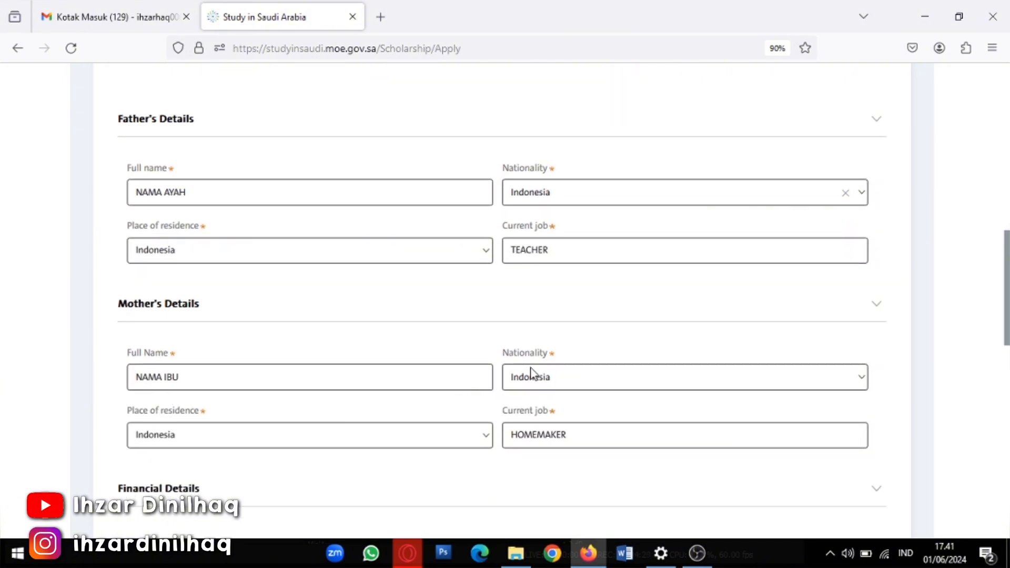
{"action": "scroll", "coordinate": [104, 367], "scroll_direction": "down", "scroll_amount": 2}
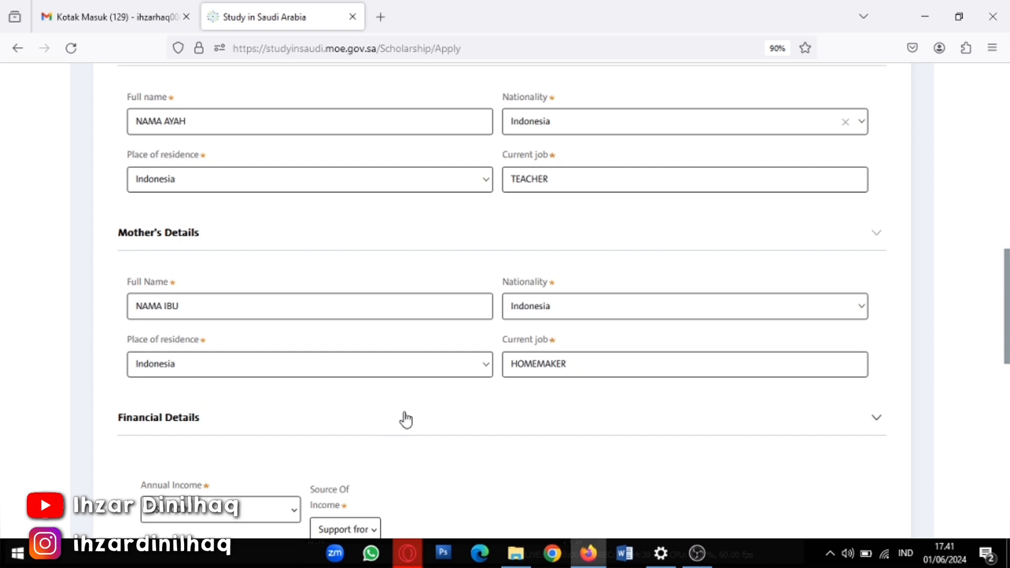
{"action": "scroll", "coordinate": [284, 402], "scroll_direction": "down", "scroll_amount": 2}
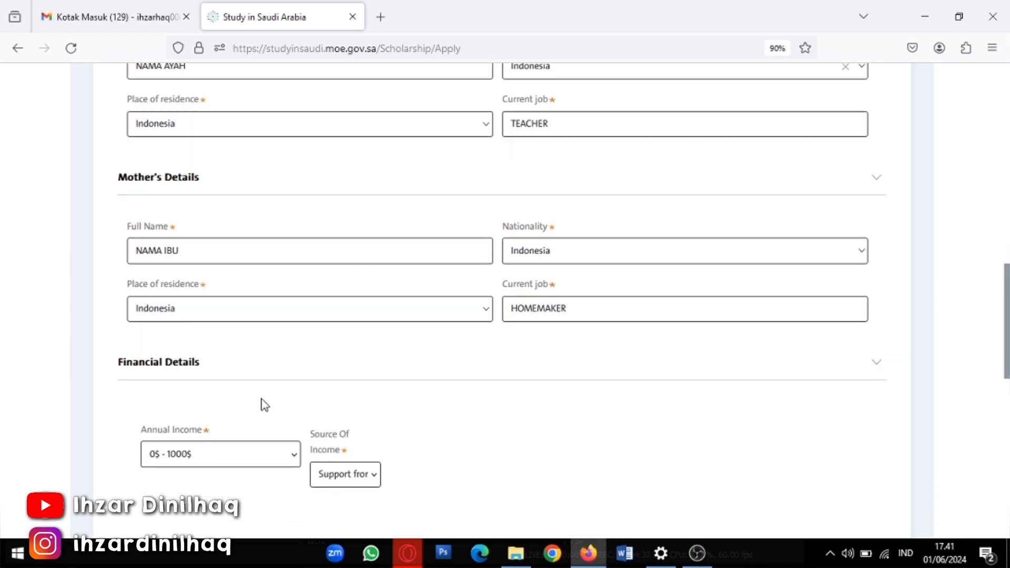
{"action": "scroll", "coordinate": [257, 416], "scroll_direction": "down", "scroll_amount": 2}
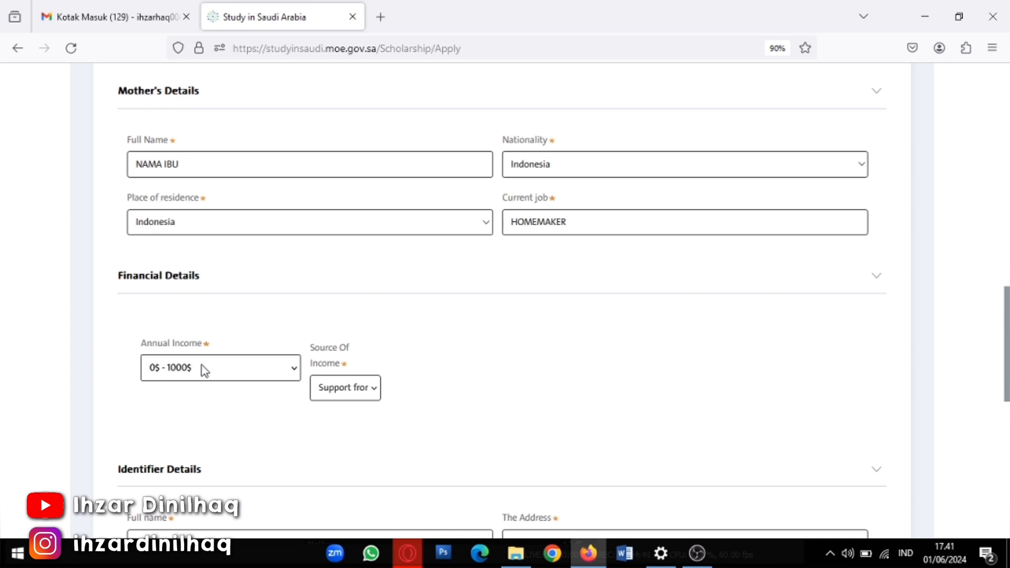
{"action": "left_click", "coordinate": [204, 368]}
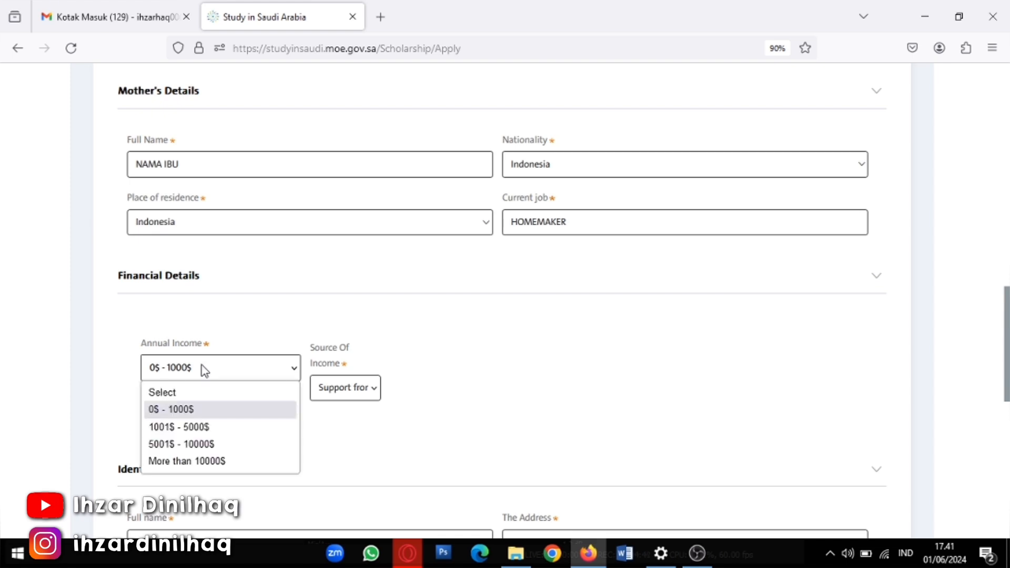
{"action": "left_click", "coordinate": [184, 416]}
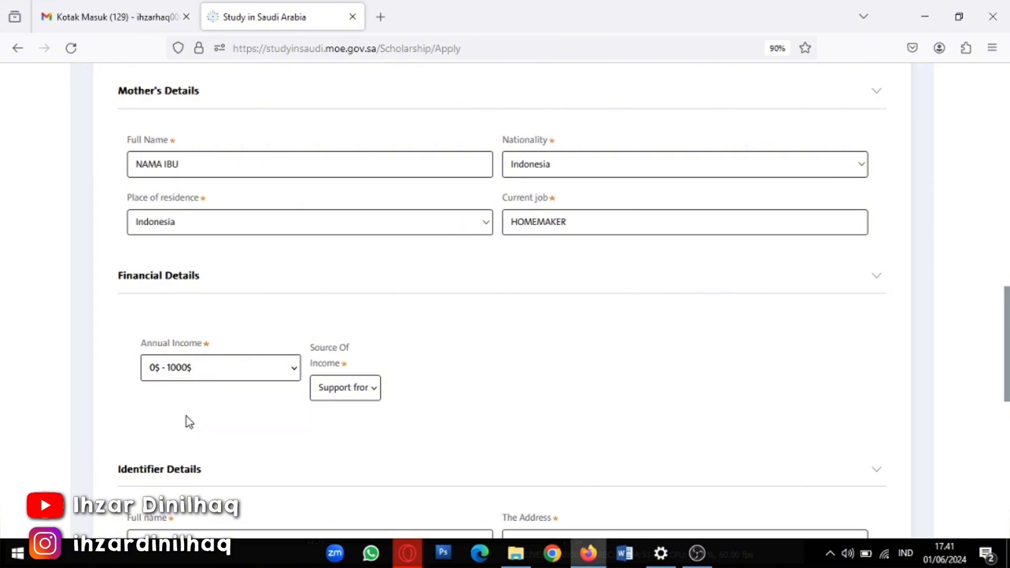
{"action": "left_click", "coordinate": [356, 387]}
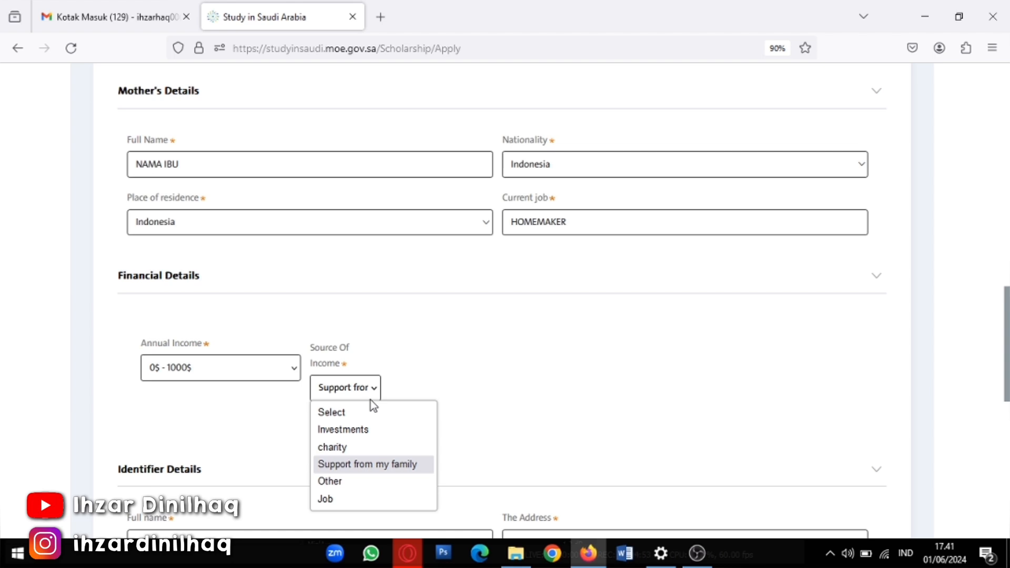
{"action": "left_click", "coordinate": [358, 469]}
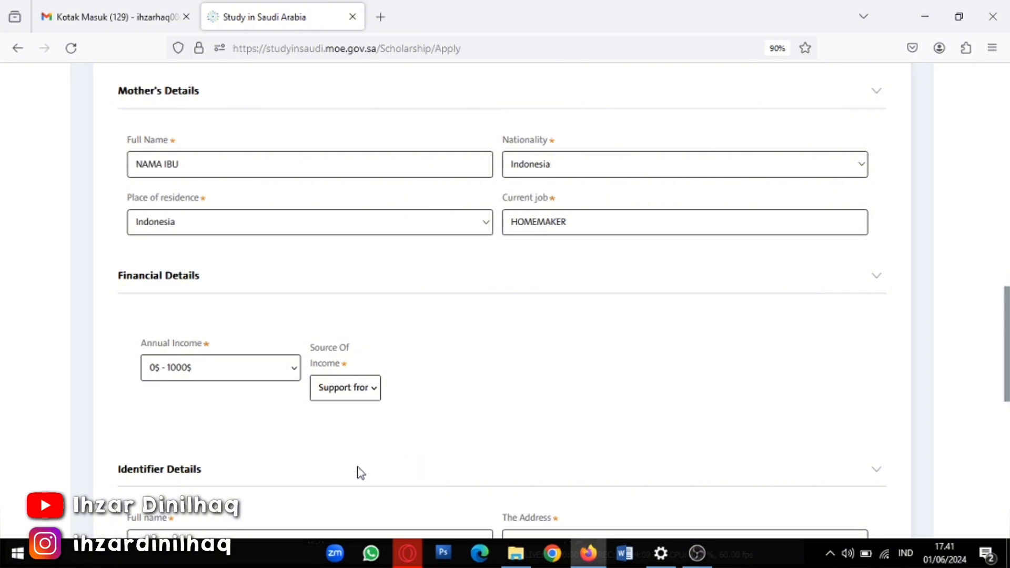
{"action": "scroll", "coordinate": [250, 416], "scroll_direction": "down", "scroll_amount": 4}
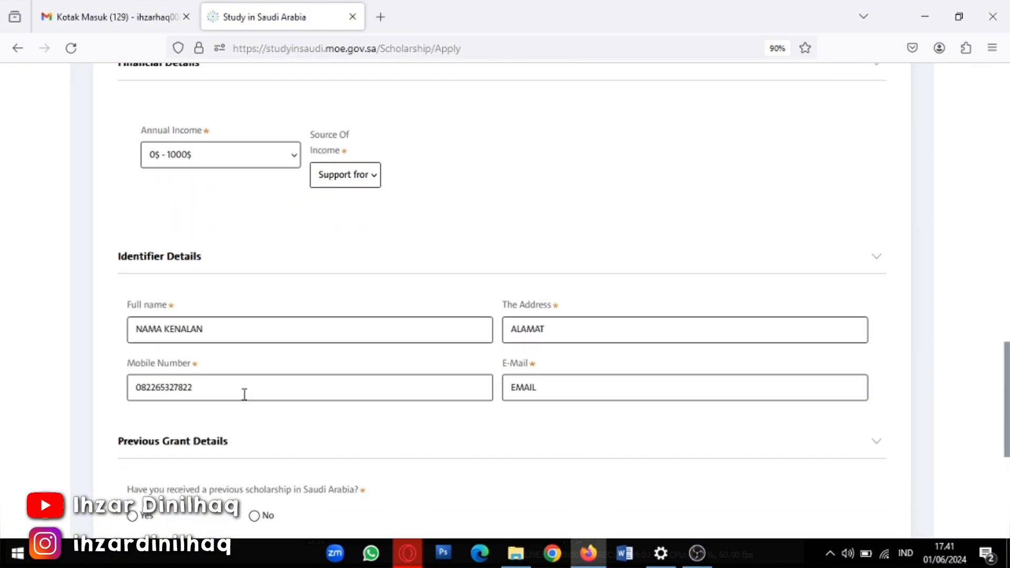
{"action": "scroll", "coordinate": [245, 400], "scroll_direction": "up", "scroll_amount": 1}
{"action": "scroll", "coordinate": [241, 390], "scroll_direction": "up", "scroll_amount": 1}
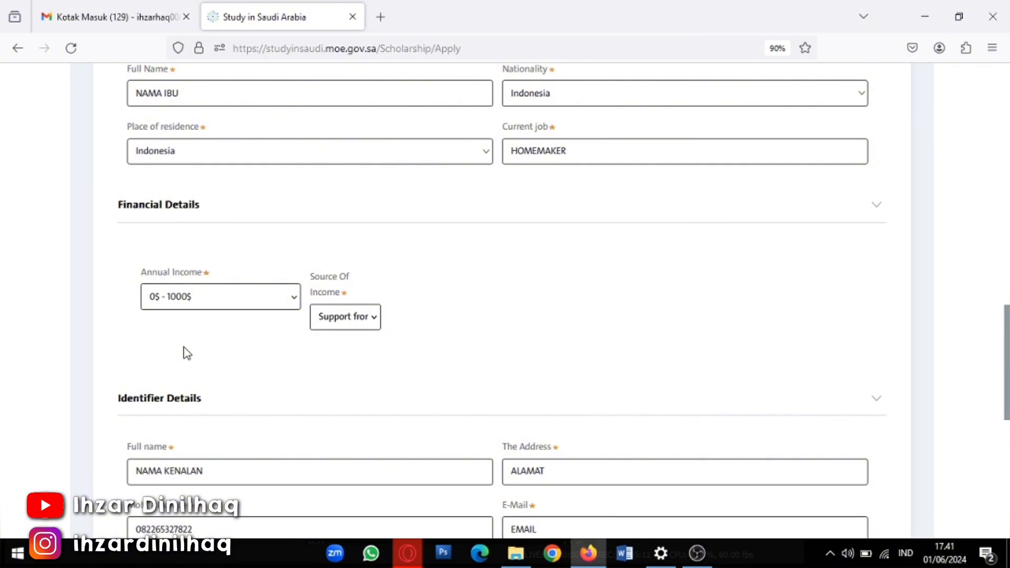
{"action": "scroll", "coordinate": [185, 353], "scroll_direction": "down", "scroll_amount": 1}
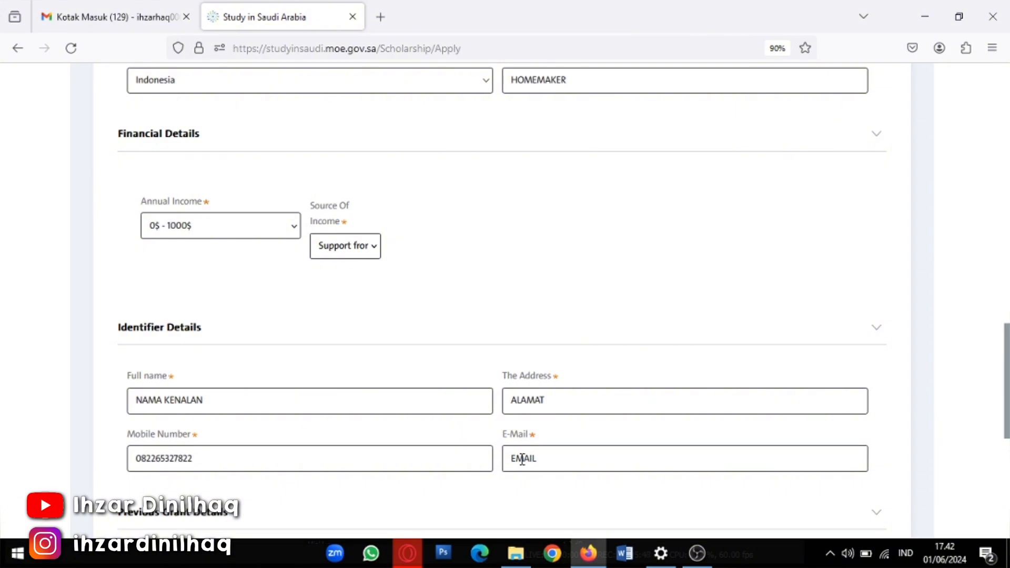
{"action": "scroll", "coordinate": [522, 459], "scroll_direction": "down", "scroll_amount": 2}
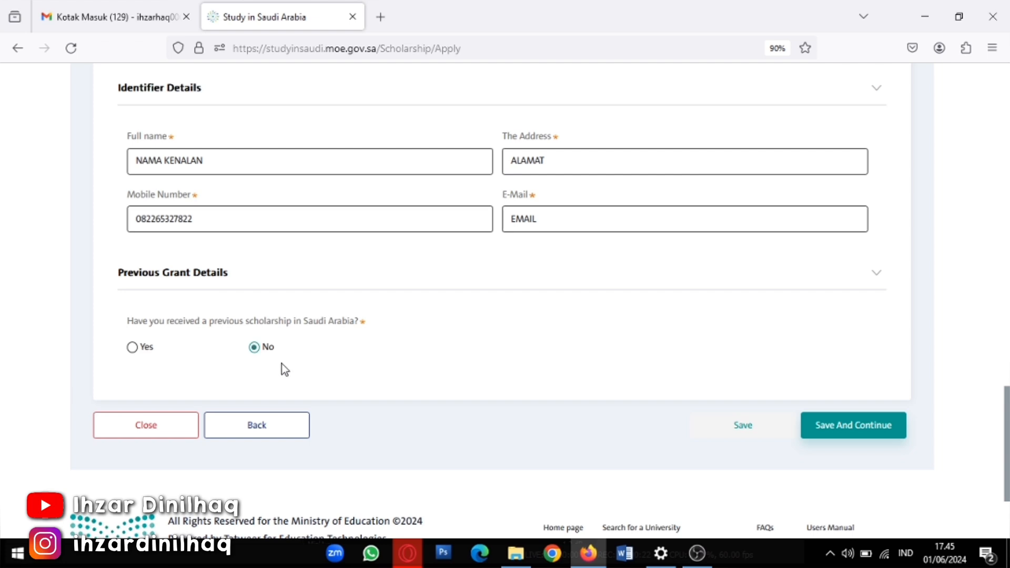
Leave the previous Saudi scholarship answer at No and review the Main Information form
{"action": "left_click", "coordinate": [132, 347]}
{"action": "left_click", "coordinate": [254, 347]}
{"action": "scroll", "coordinate": [573, 379], "scroll_direction": "up", "scroll_amount": 1}
{"action": "scroll", "coordinate": [573, 384], "scroll_direction": "up", "scroll_amount": 12}
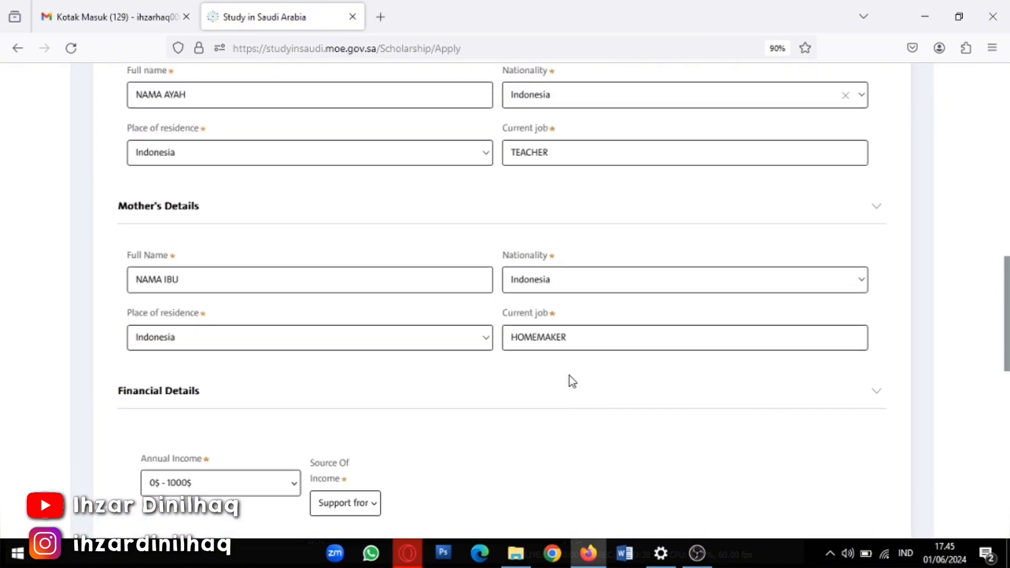
{"action": "scroll", "coordinate": [570, 379], "scroll_direction": "up", "scroll_amount": 5}
{"action": "scroll", "coordinate": [517, 365], "scroll_direction": "up", "scroll_amount": 5}
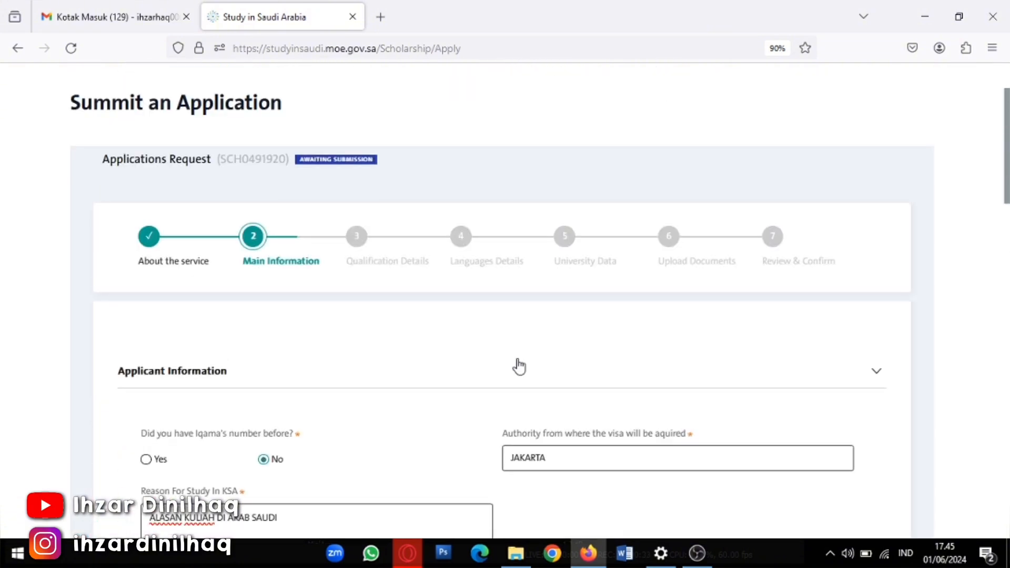
{"action": "scroll", "coordinate": [536, 376], "scroll_direction": "down", "scroll_amount": 7}
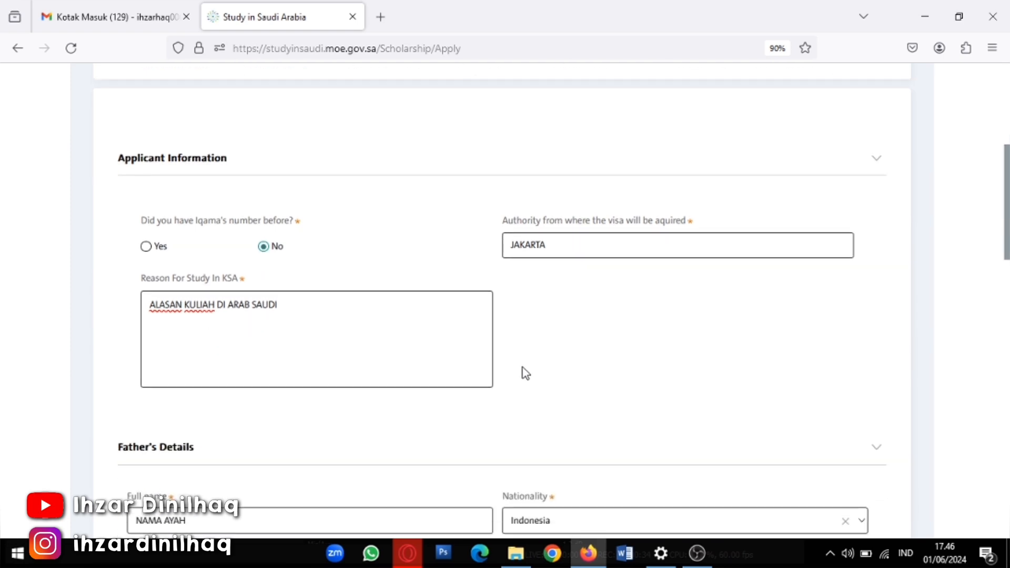
{"action": "scroll", "coordinate": [519, 370], "scroll_direction": "down", "scroll_amount": 10}
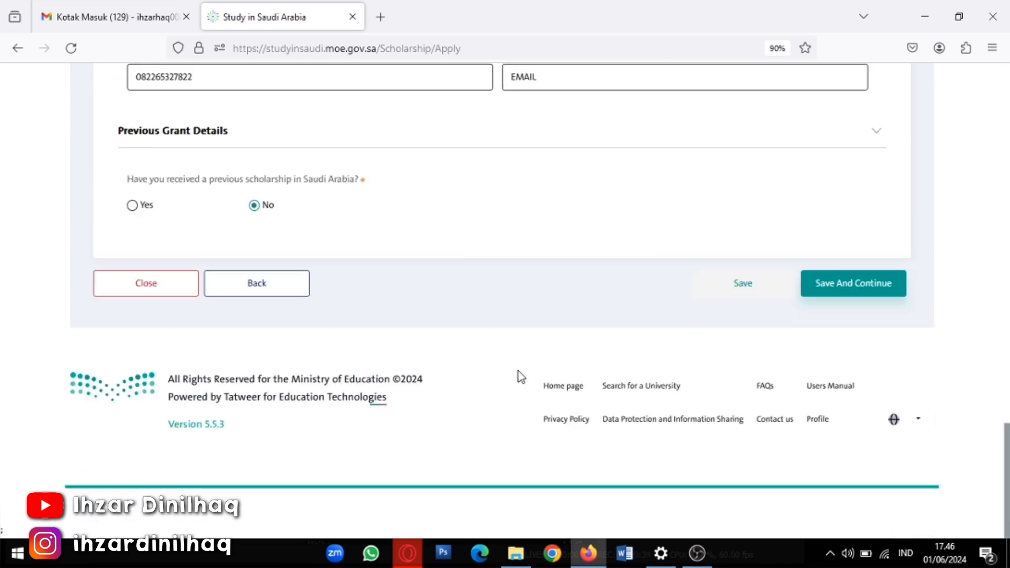
{"action": "scroll", "coordinate": [504, 315], "scroll_direction": "up", "scroll_amount": 2}
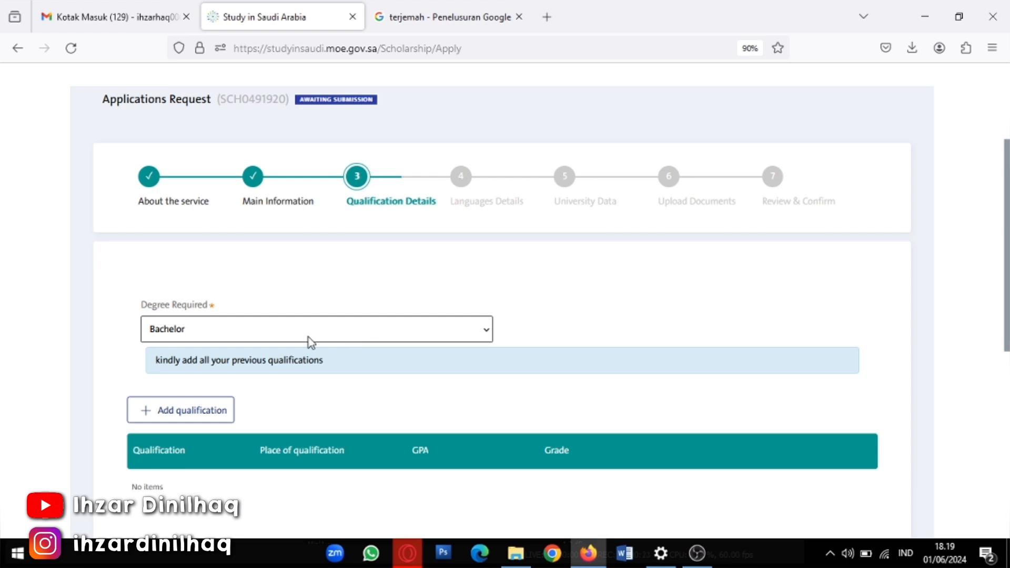
{"action": "left_click", "coordinate": [193, 338]}
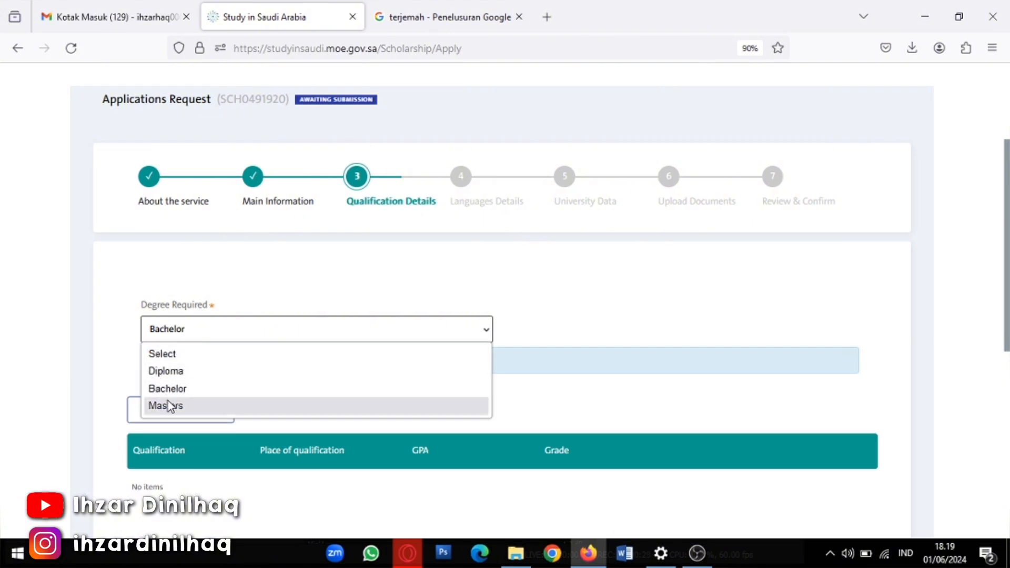
{"action": "left_click", "coordinate": [194, 390]}
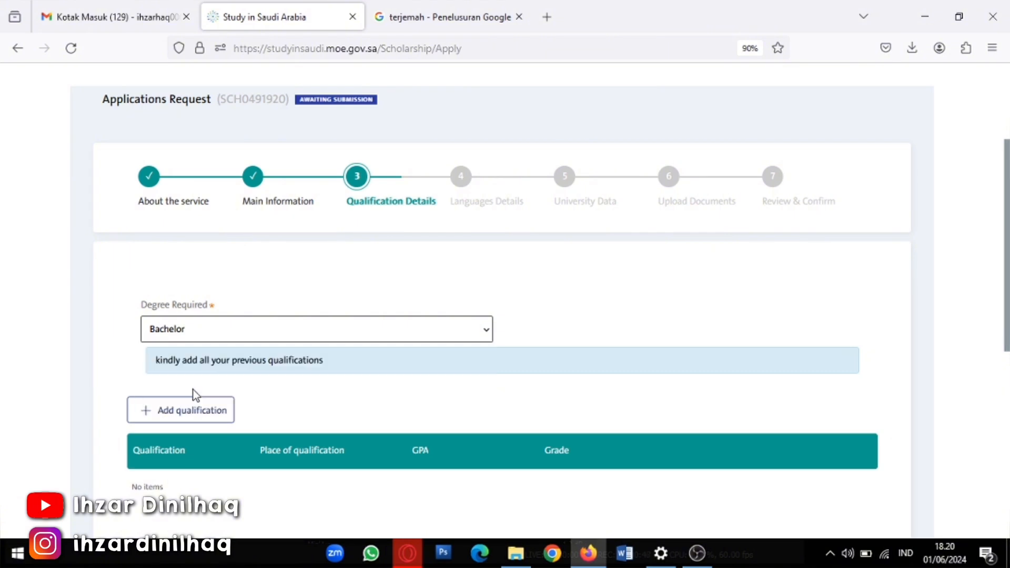
{"action": "left_click", "coordinate": [216, 332]}
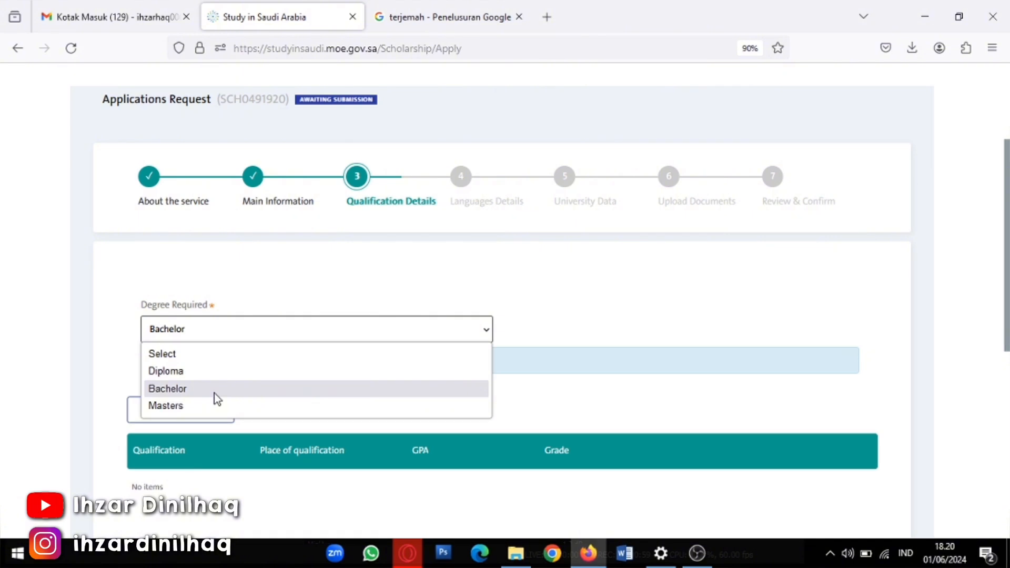
{"action": "left_click", "coordinate": [219, 389]}
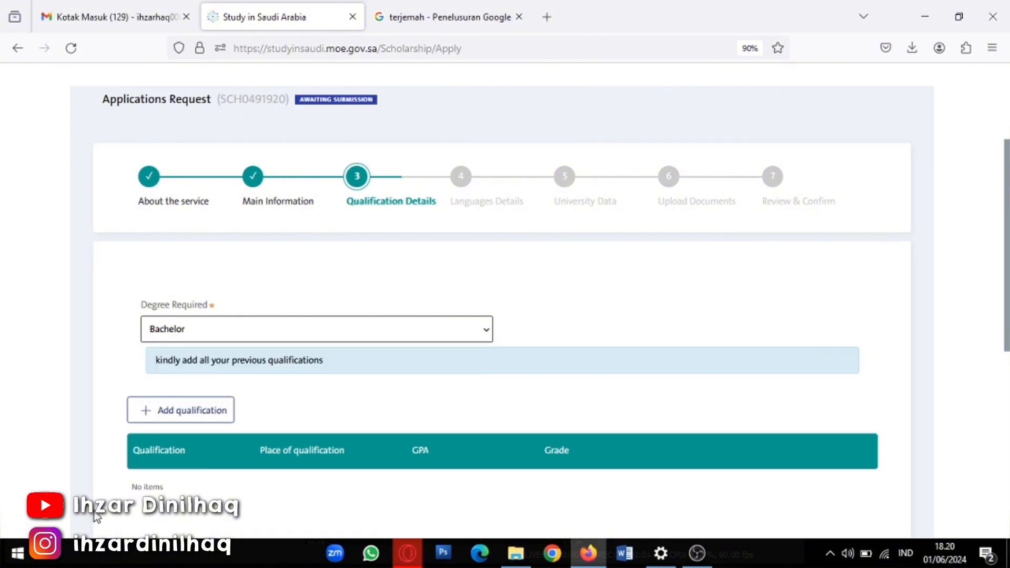
Start a new previous qualification with Indonesia as the place of qualification
{"action": "left_click", "coordinate": [153, 420]}
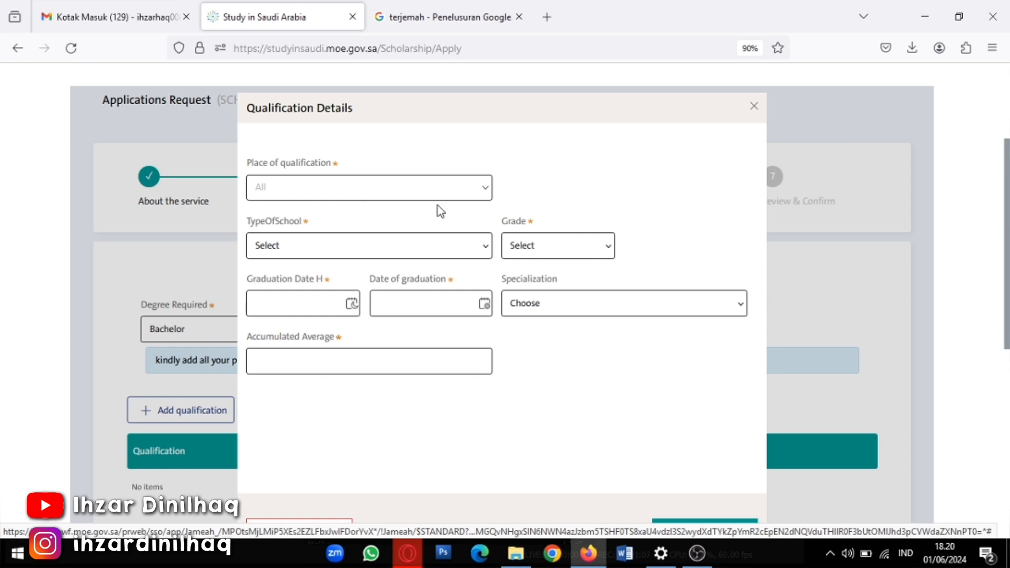
{"action": "left_click", "coordinate": [486, 198]}
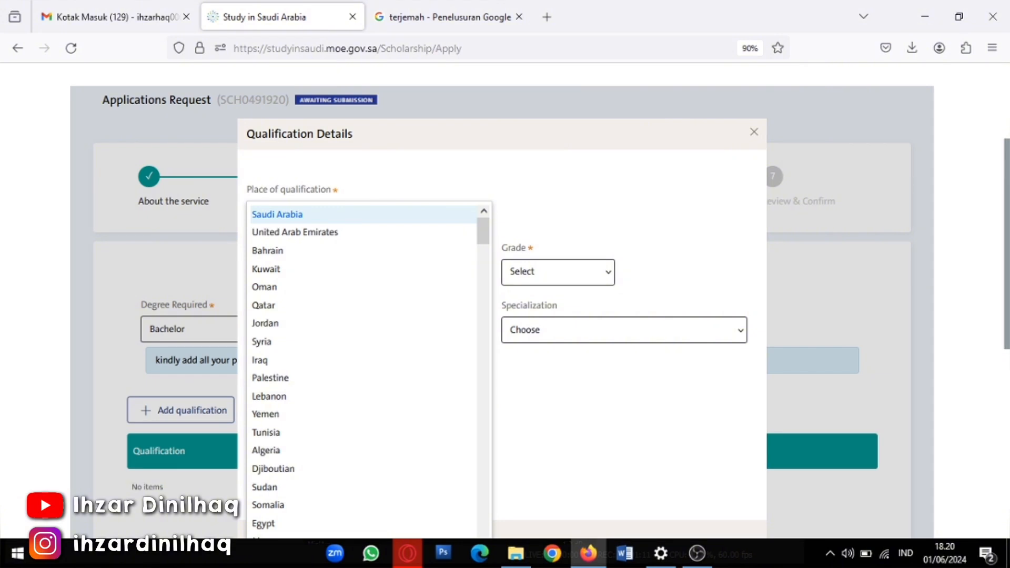
{"action": "type", "text": "IND"}
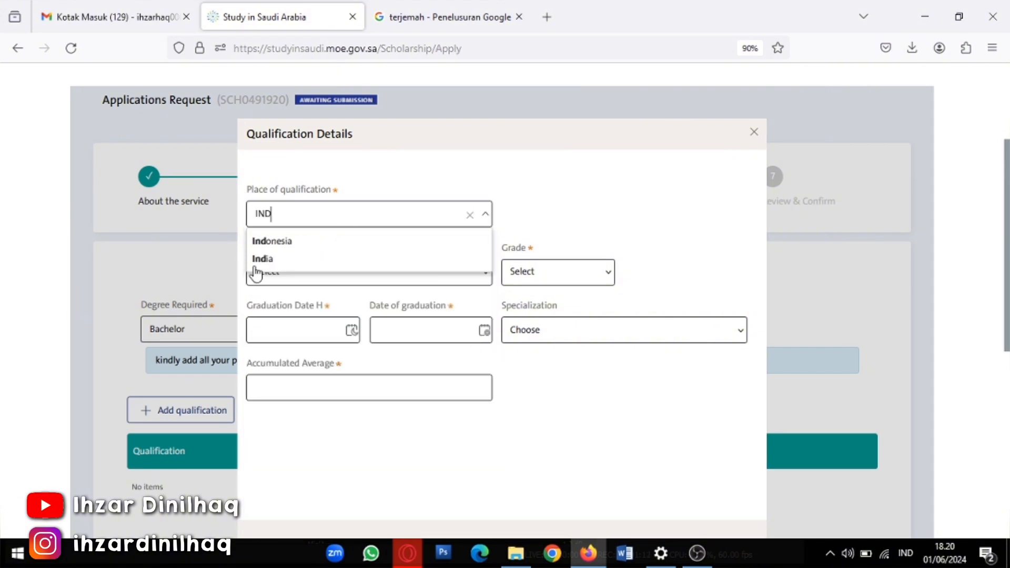
{"action": "left_click", "coordinate": [279, 242]}
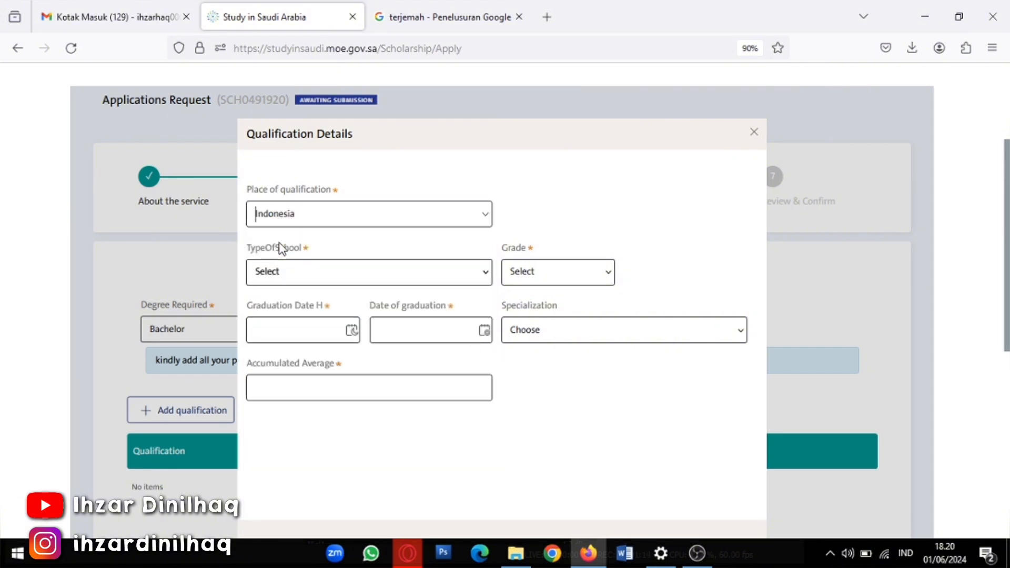
{"action": "left_click", "coordinate": [488, 274]}
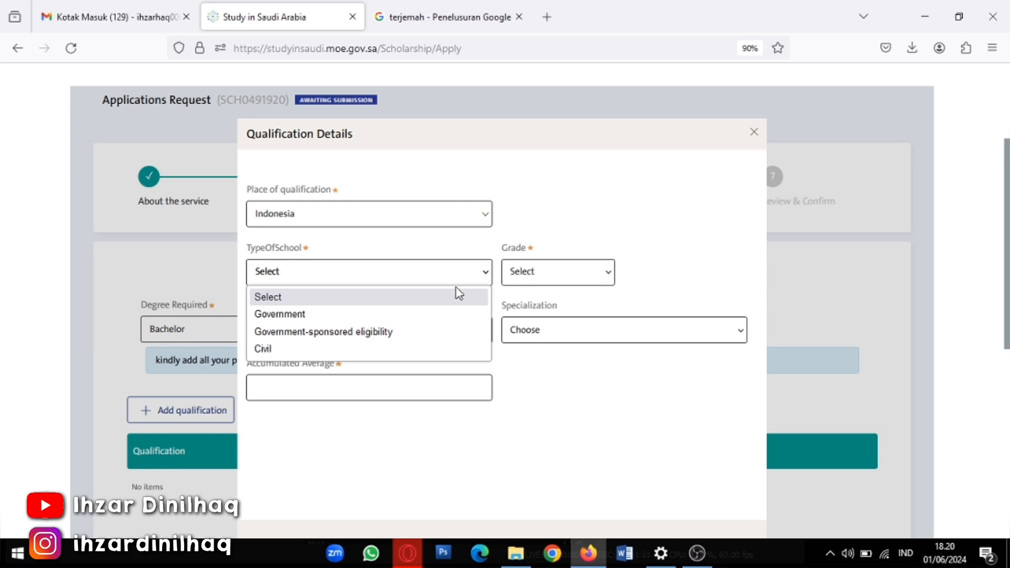
Try Government-sponsored eligibility as the school type and browse school names, then switch the type to Civil
{"action": "left_click", "coordinate": [339, 336]}
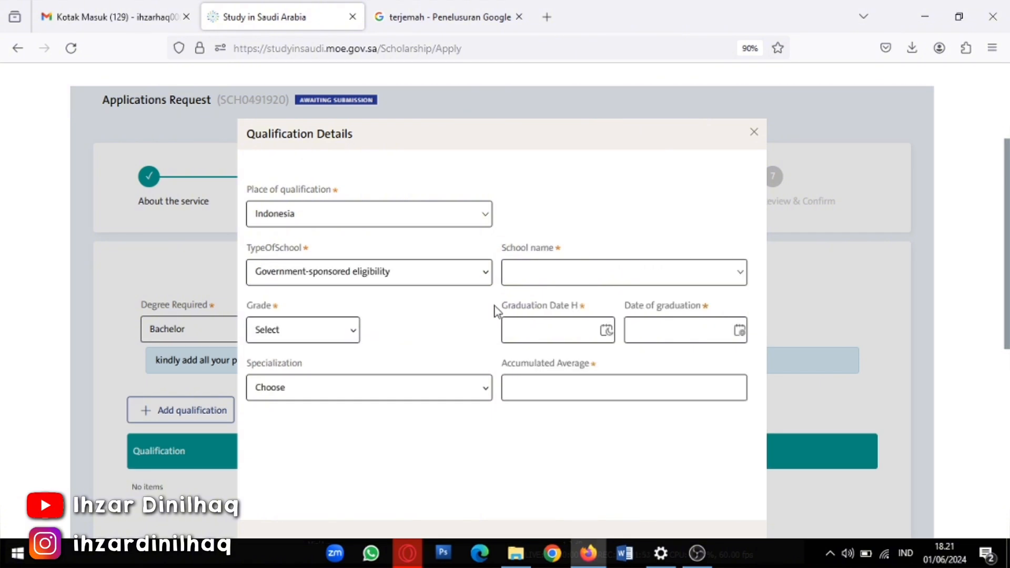
{"action": "left_click", "coordinate": [741, 279]}
{"action": "left_click", "coordinate": [742, 274]}
{"action": "left_click", "coordinate": [743, 273]}
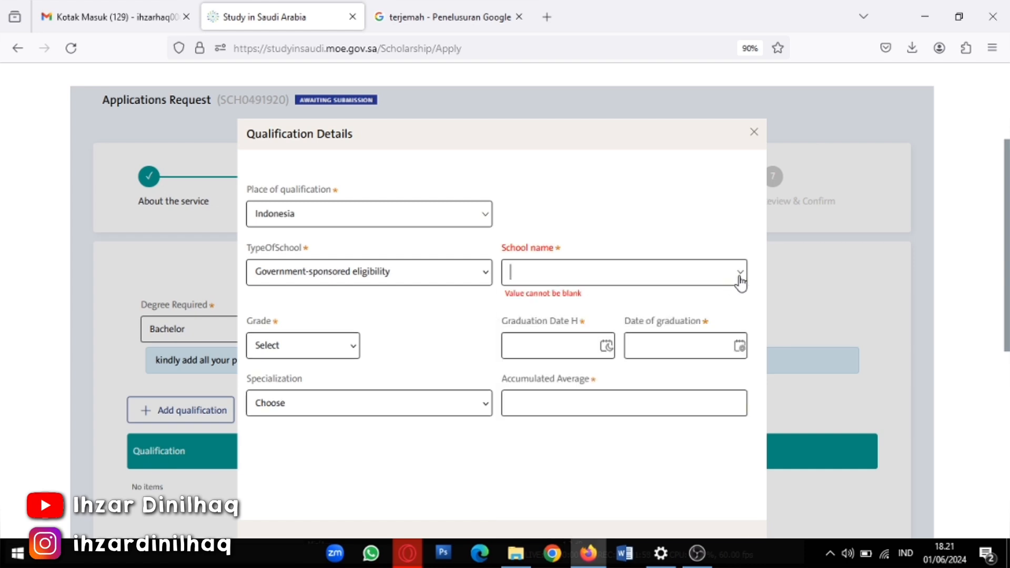
{"action": "left_click", "coordinate": [740, 279]}
{"action": "scroll", "coordinate": [614, 373], "scroll_direction": "down", "scroll_amount": 10}
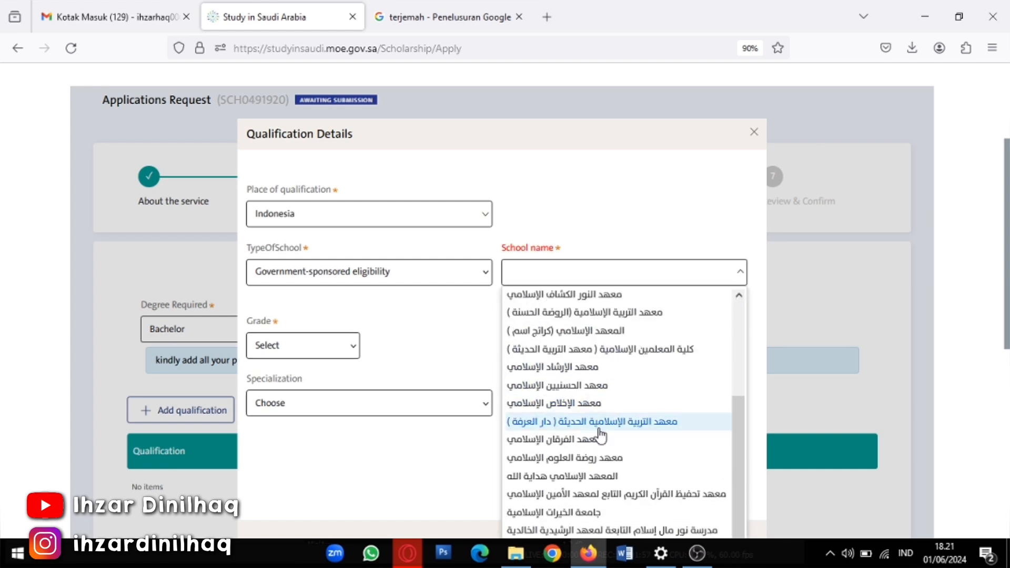
{"action": "scroll", "coordinate": [547, 359], "scroll_direction": "down", "scroll_amount": 3}
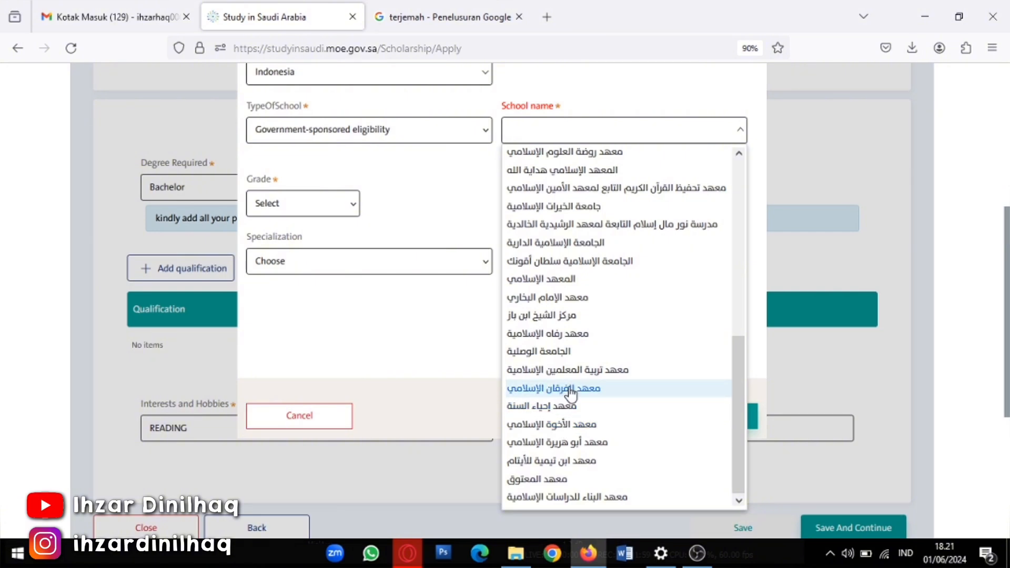
{"action": "scroll", "coordinate": [583, 368], "scroll_direction": "up", "scroll_amount": 5}
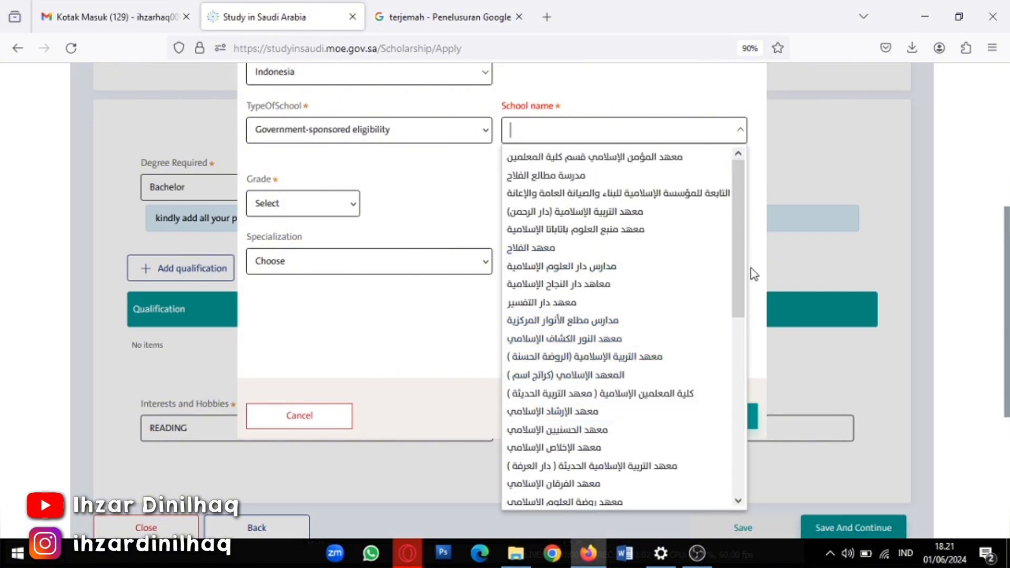
{"action": "left_click_drag", "start_coordinate": [748, 215], "coordinate": [740, 149]}
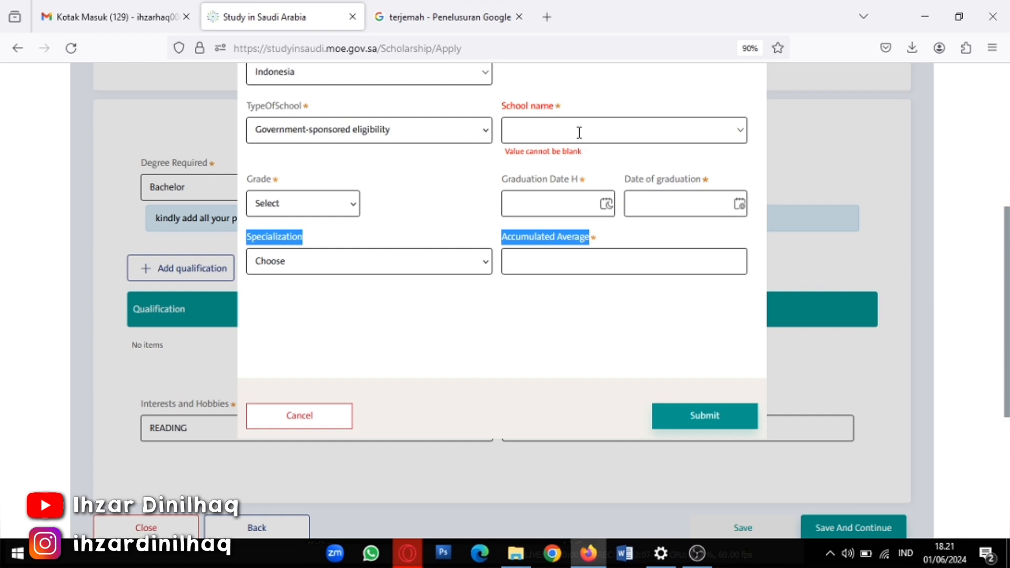
{"action": "left_click", "coordinate": [487, 133]}
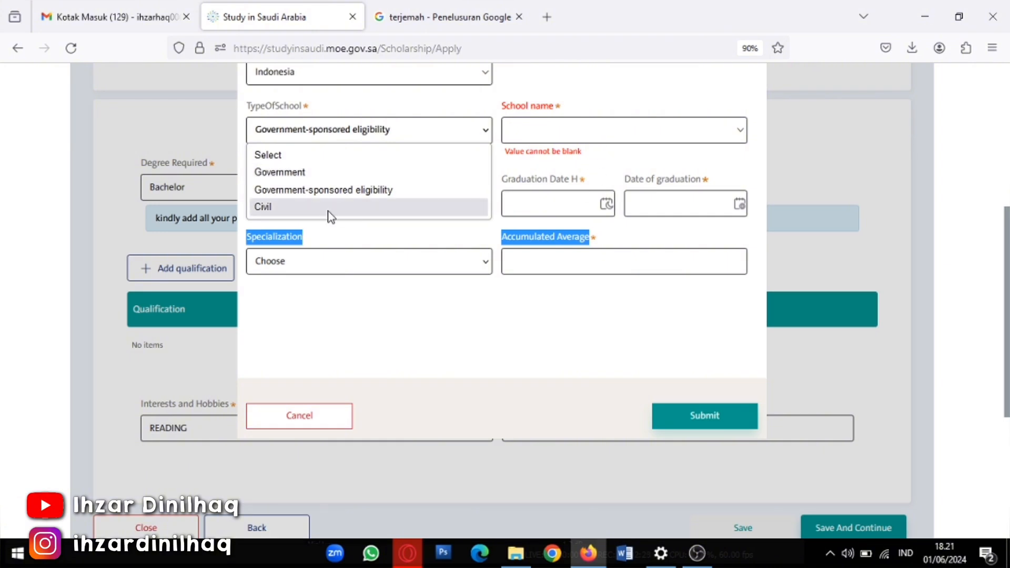
{"action": "left_click", "coordinate": [311, 212]}
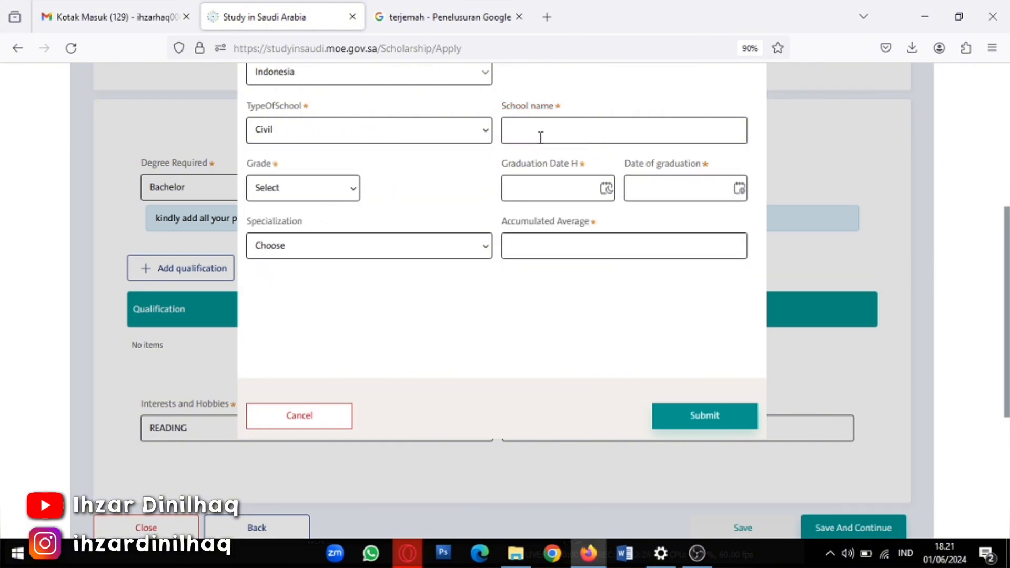
{"action": "left_click", "coordinate": [483, 138]}
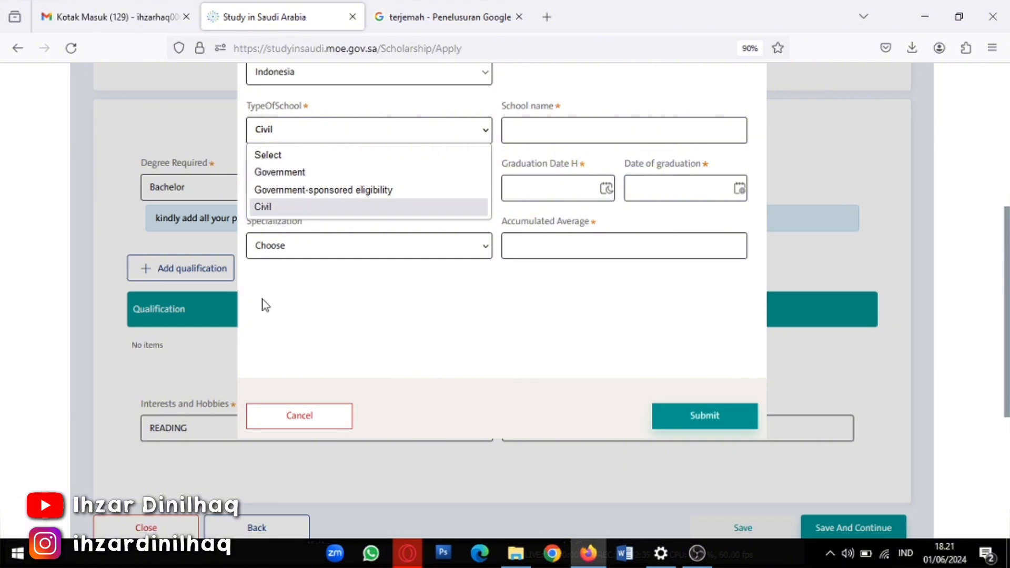
Set the school type to Government and the school name to MA KM KAUMAN MUHAMMADIYAH PADANG PANJANG
{"action": "left_click", "coordinate": [273, 173]}
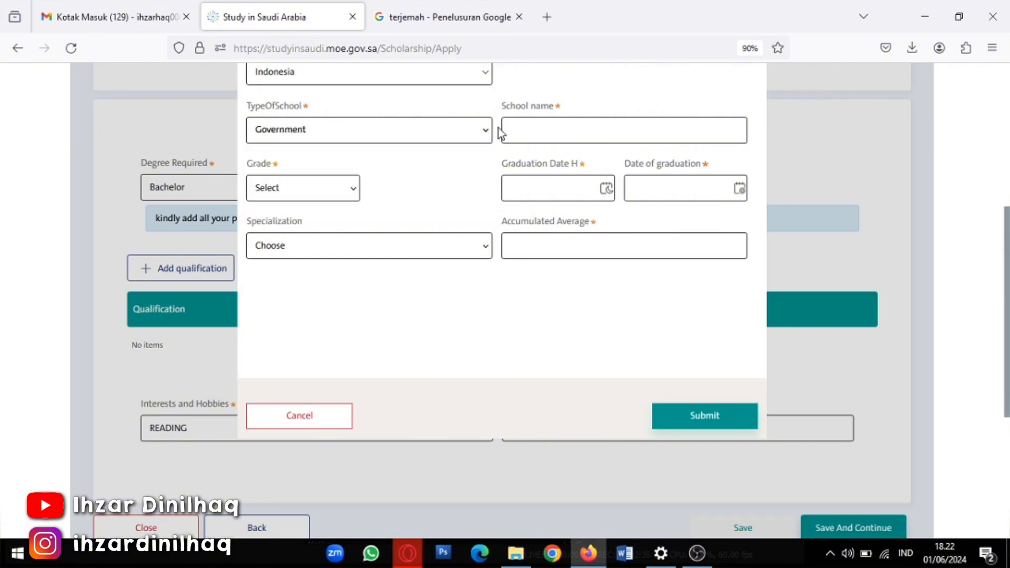
{"action": "left_click", "coordinate": [534, 130]}
{"action": "type", "text": "MA KM KAUMAN MUA"}
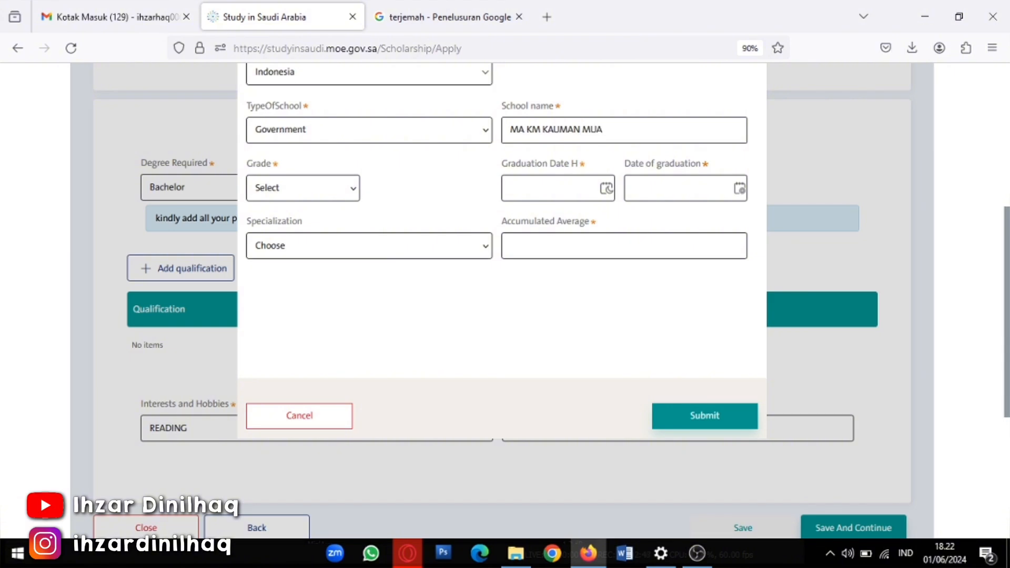
{"action": "key", "text": "BackSpace"}
{"action": "type", "text": "HAMMADIYAH PADANG PANJAN"}
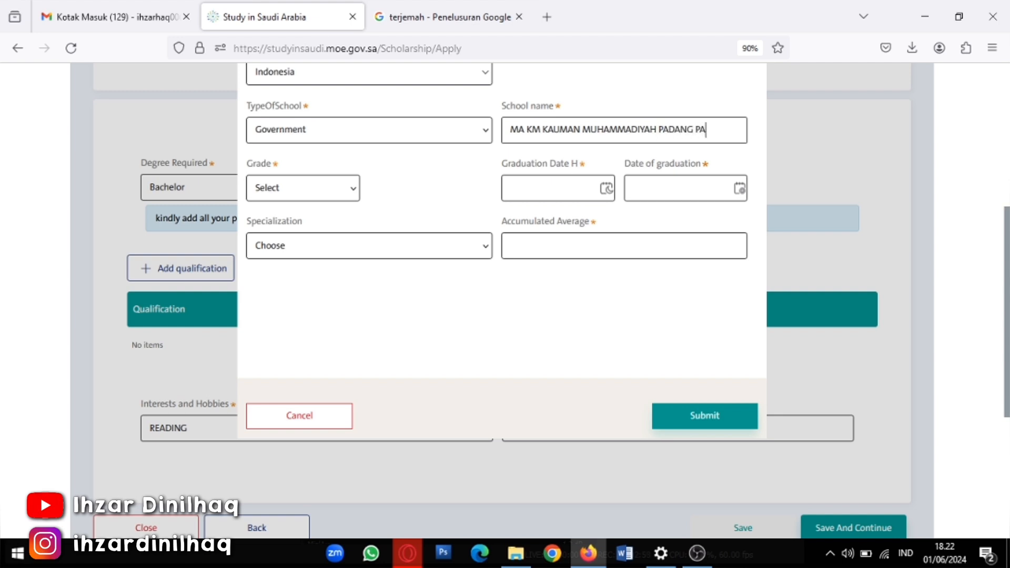
{"action": "type", "text": "G"}
Set the graduation date to 2 May 2024 and the accumulated average to 96
{"action": "left_click", "coordinate": [739, 188]}
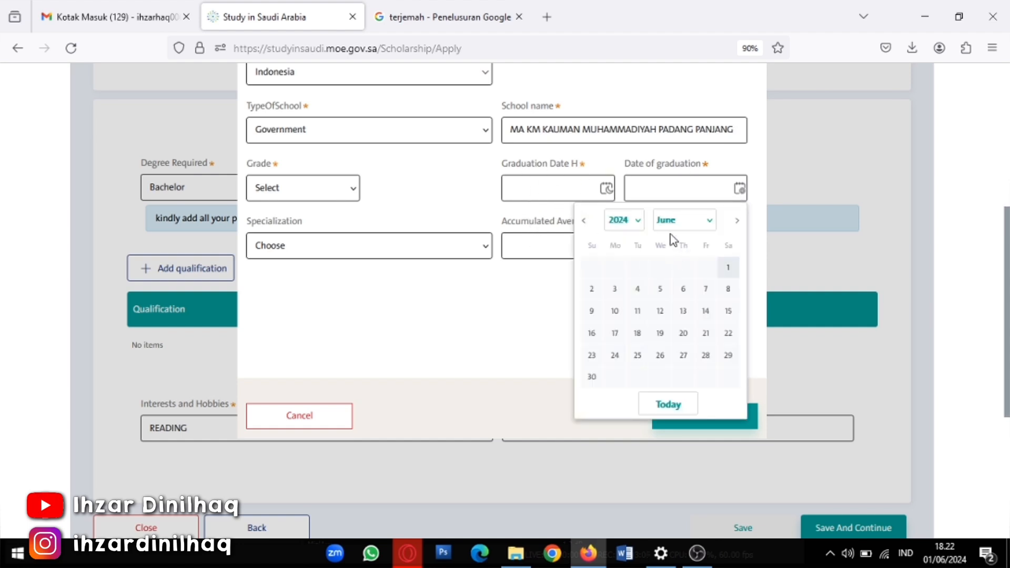
{"action": "left_click", "coordinate": [710, 220]}
{"action": "left_click", "coordinate": [682, 310]}
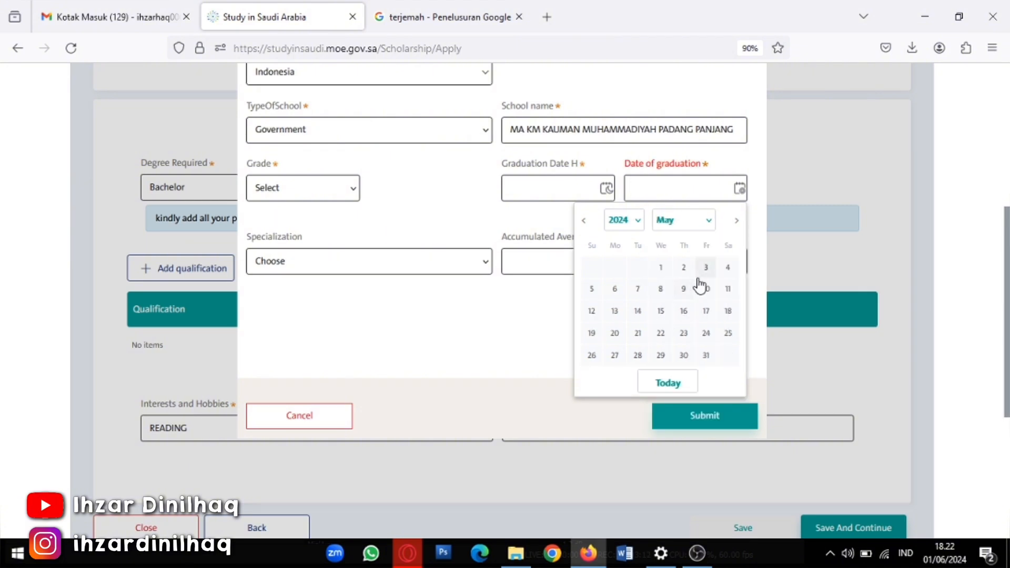
{"action": "left_click", "coordinate": [684, 268]}
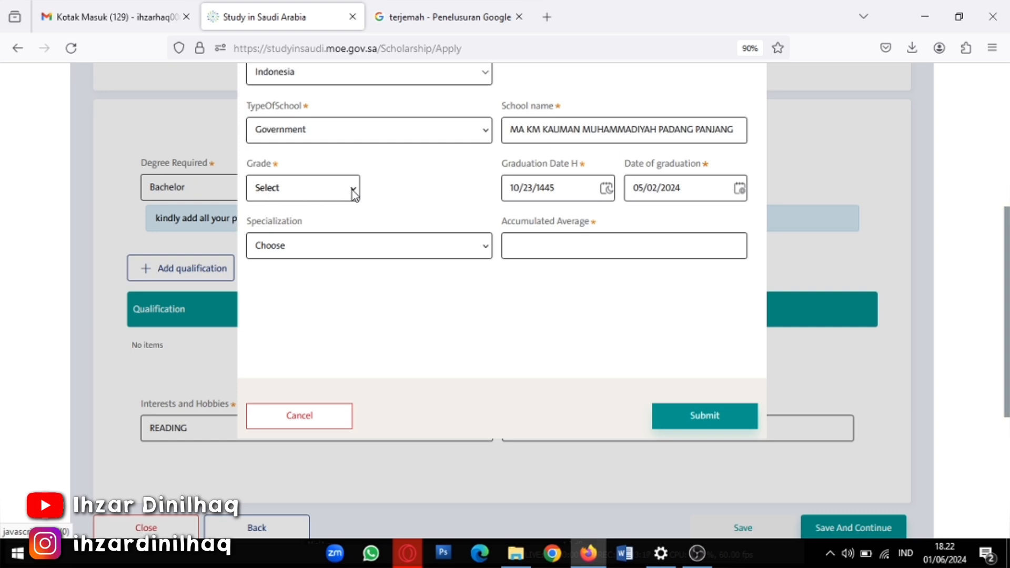
{"action": "left_click", "coordinate": [586, 256]}
{"action": "type", "text": "96"}
Set the qualification grade to Excellent and the specialization to شرعي/ادبي
{"action": "left_click", "coordinate": [289, 189]}
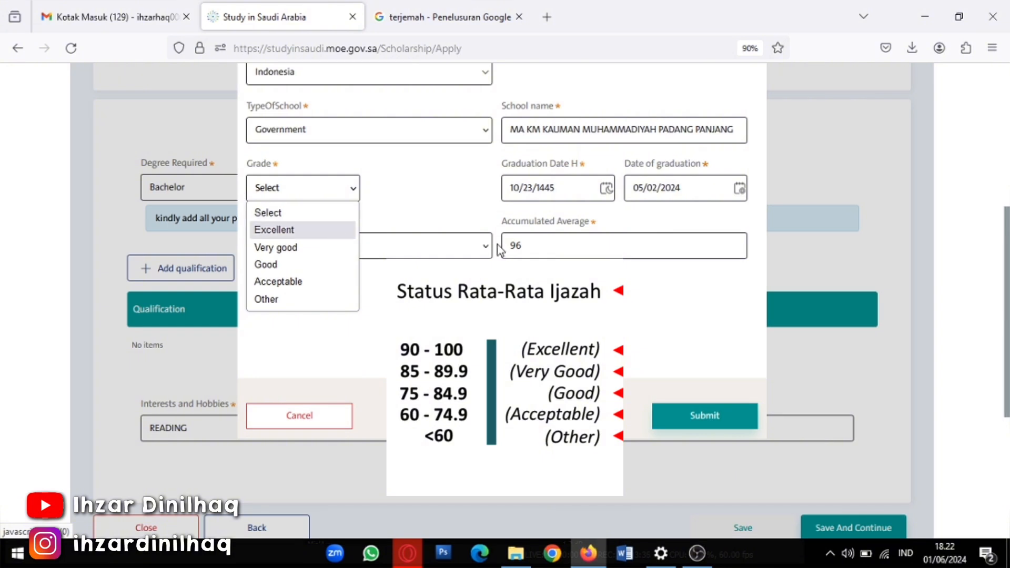
{"action": "left_click", "coordinate": [285, 230]}
{"action": "left_click", "coordinate": [320, 196]}
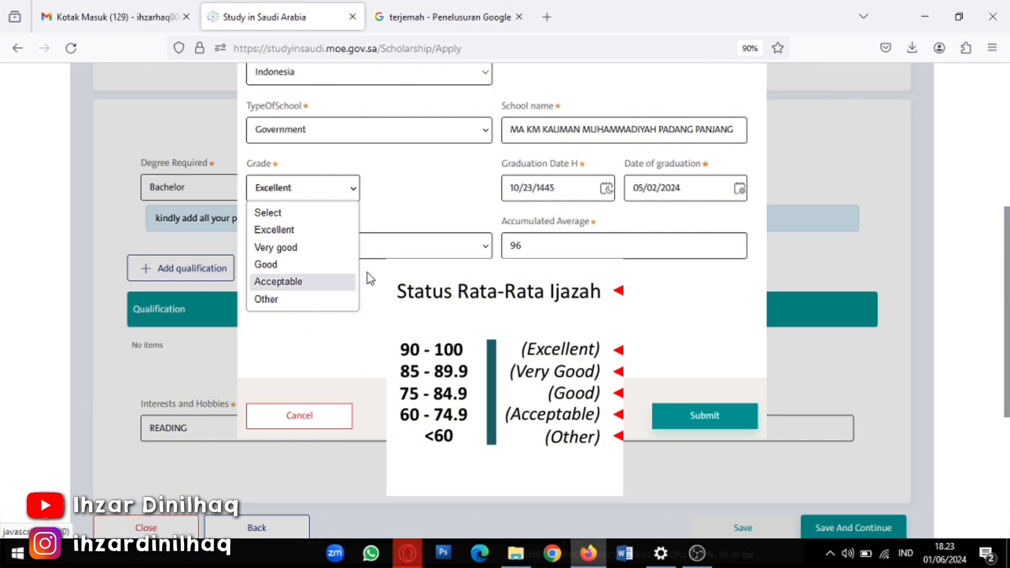
{"action": "left_click", "coordinate": [403, 286]}
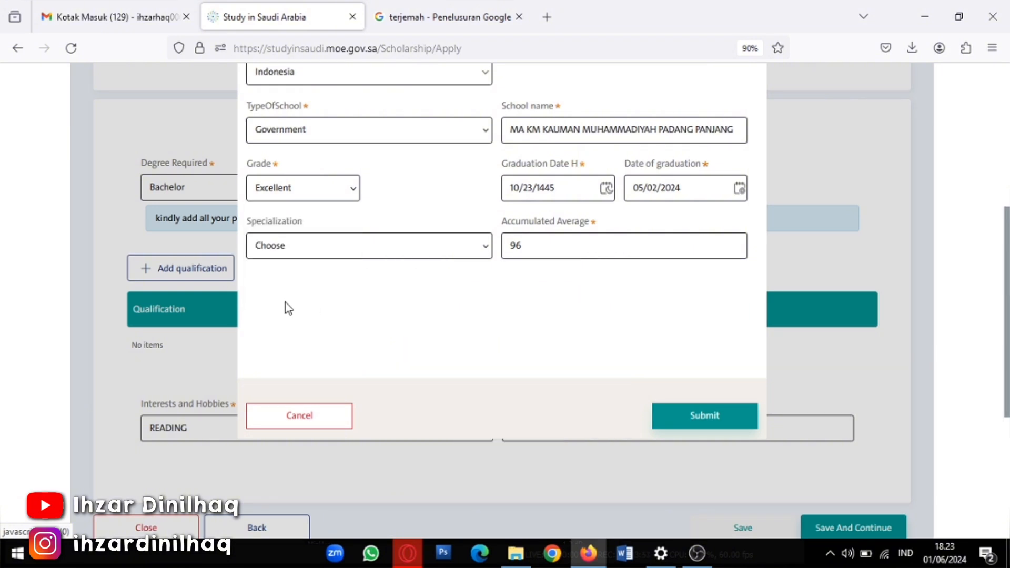
{"action": "left_click", "coordinate": [487, 251]}
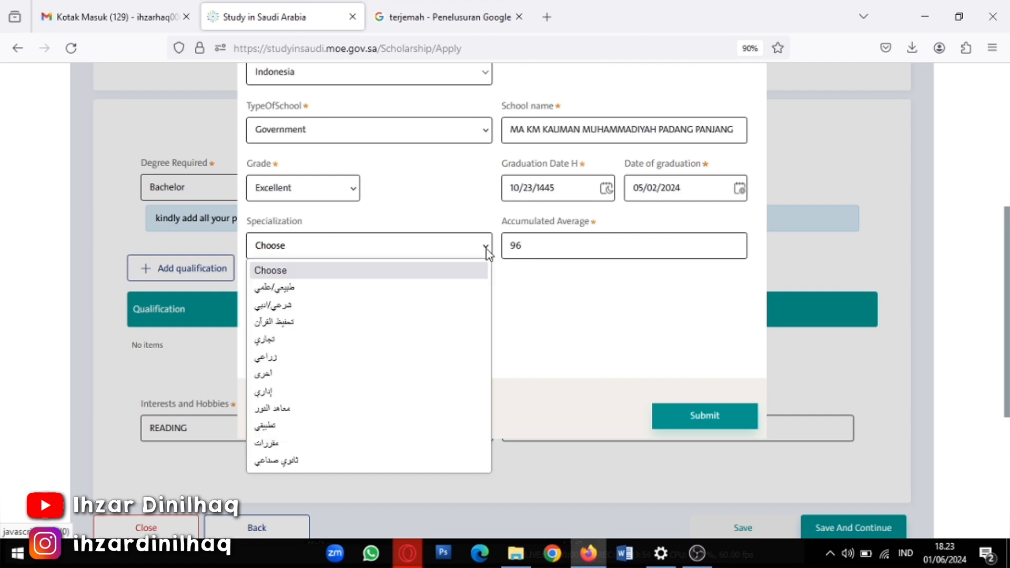
{"action": "left_click", "coordinate": [310, 313]}
{"action": "scroll", "coordinate": [515, 363], "scroll_direction": "up", "scroll_amount": 3}
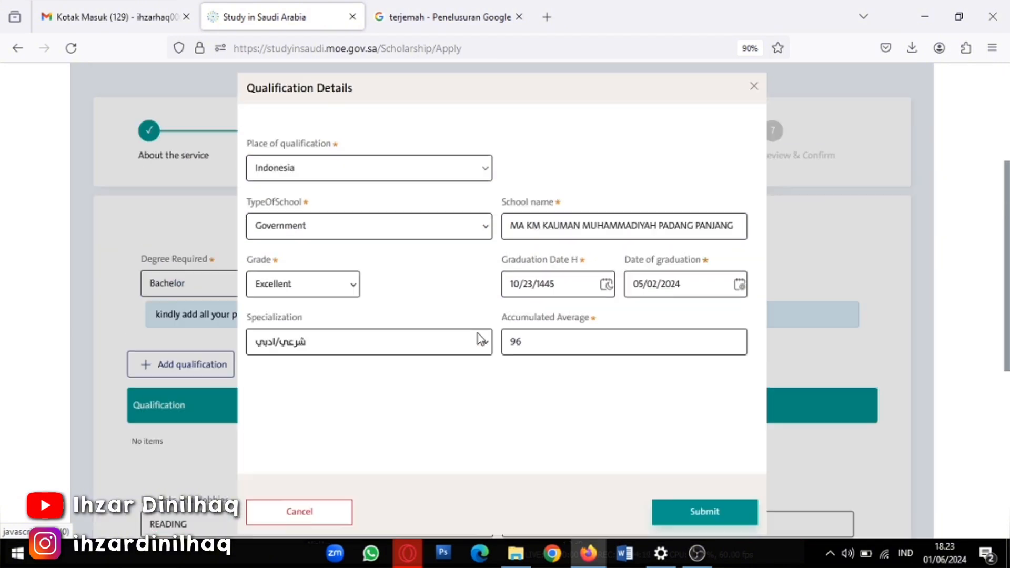
{"action": "scroll", "coordinate": [484, 379], "scroll_direction": "down", "scroll_amount": 3}
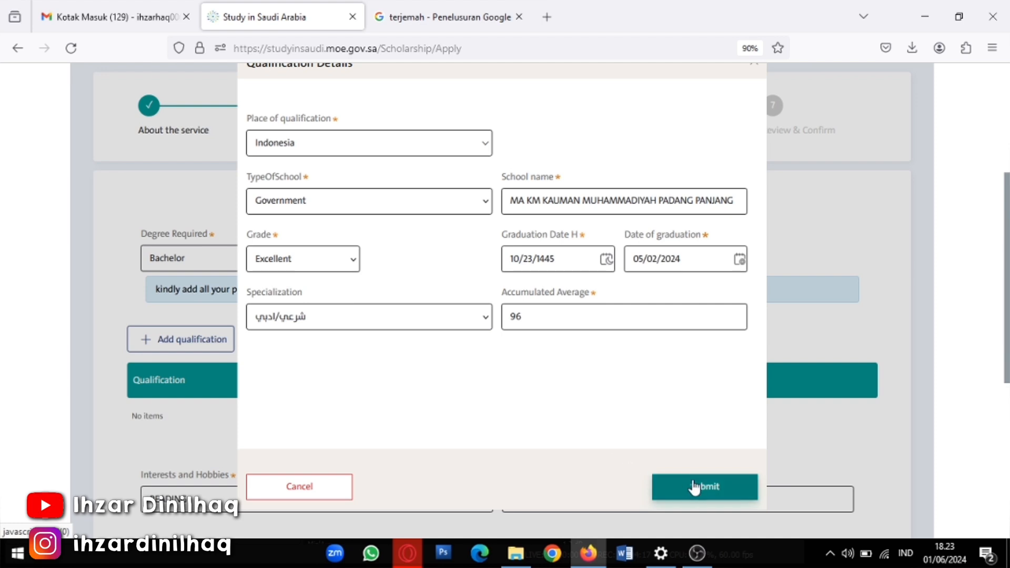
Submit the High School qualification (GPA 96, Excellent) and check its row in the table
{"action": "left_click", "coordinate": [688, 489]}
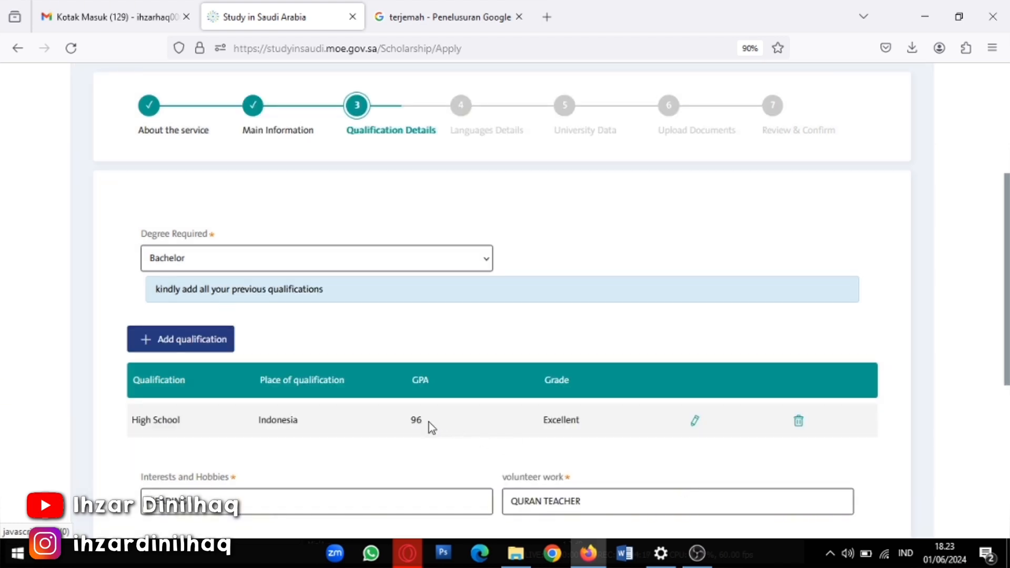
{"action": "scroll", "coordinate": [428, 422], "scroll_direction": "down", "scroll_amount": 2}
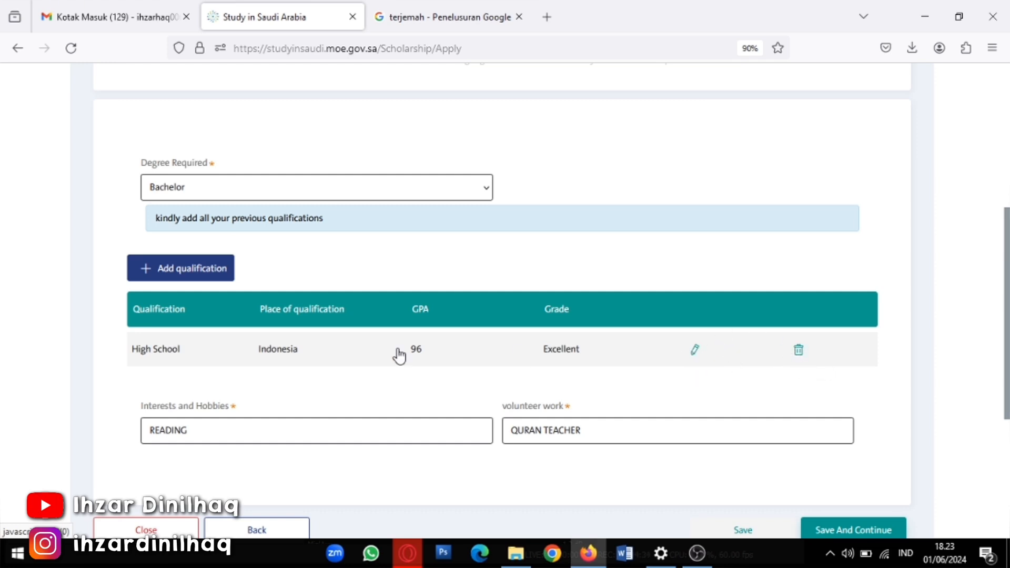
{"action": "scroll", "coordinate": [275, 414], "scroll_direction": "down", "scroll_amount": 2}
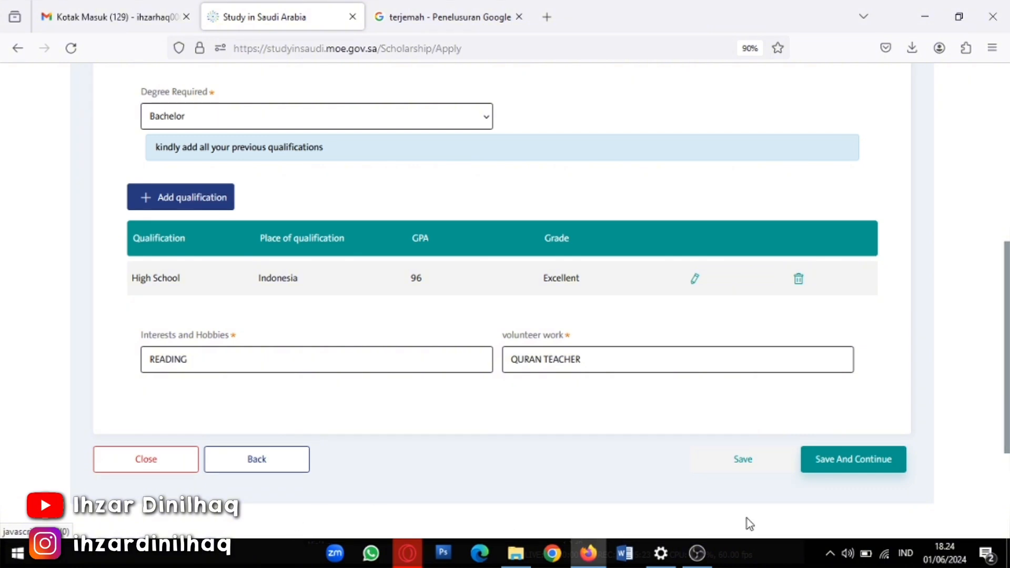
{"action": "scroll", "coordinate": [329, 421], "scroll_direction": "up", "scroll_amount": 4}
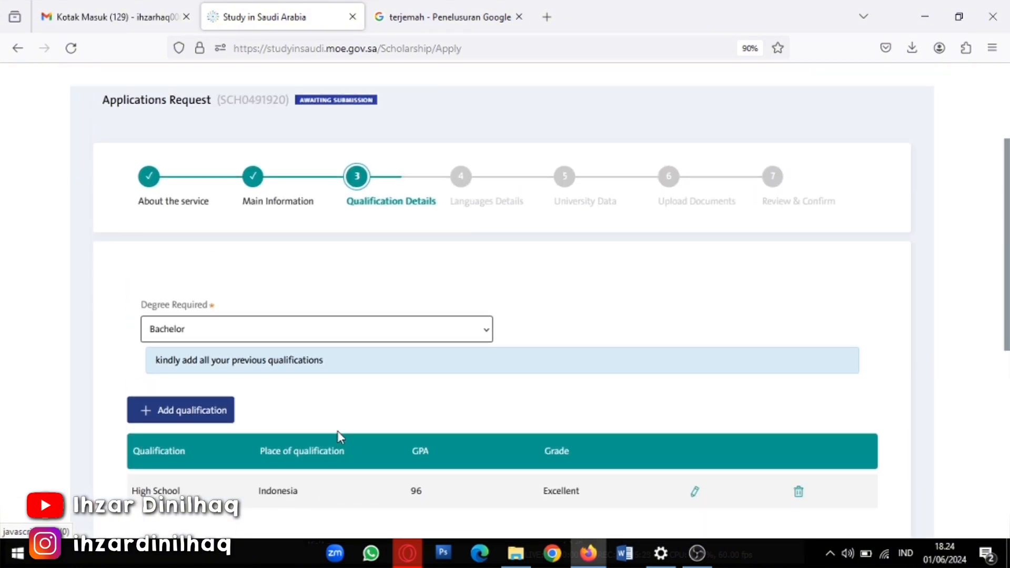
{"action": "scroll", "coordinate": [404, 423], "scroll_direction": "down", "scroll_amount": 4}
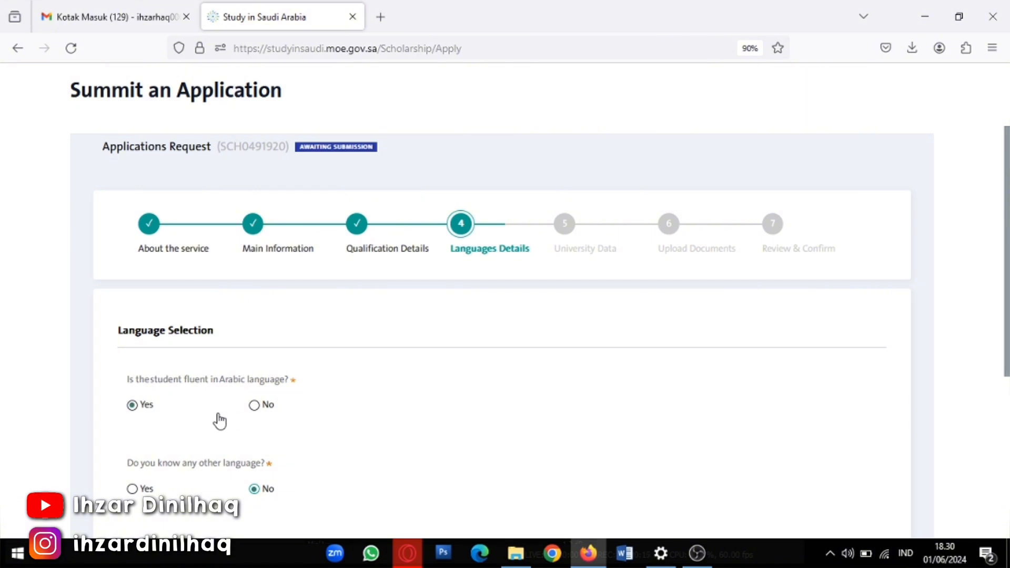
Answer Yes to Arabic fluency and set Arabic writing, reading, conversation and listening to Beginner
{"action": "left_click", "coordinate": [132, 404]}
{"action": "scroll", "coordinate": [184, 421], "scroll_direction": "down", "scroll_amount": 4}
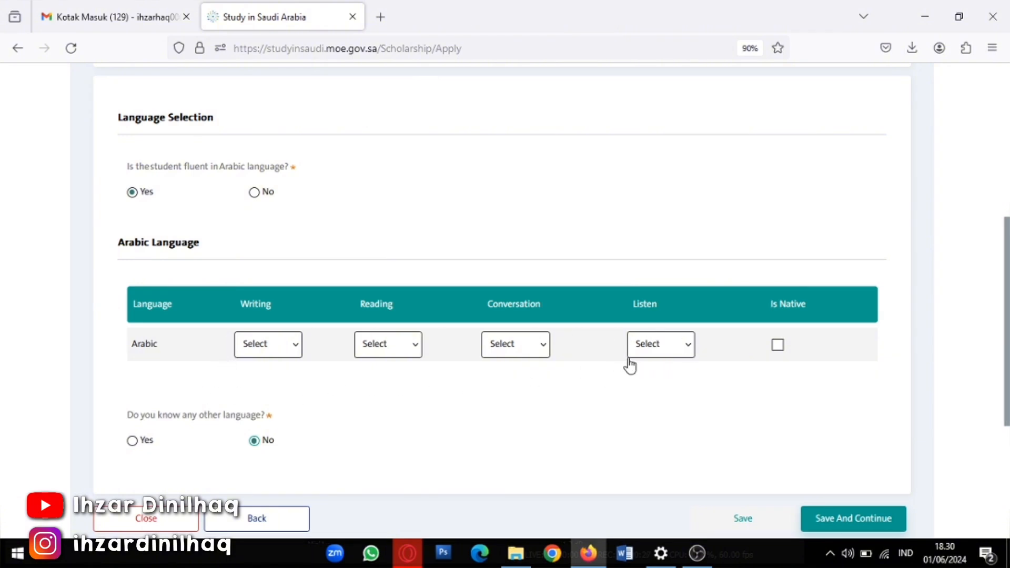
{"action": "left_click", "coordinate": [263, 353]}
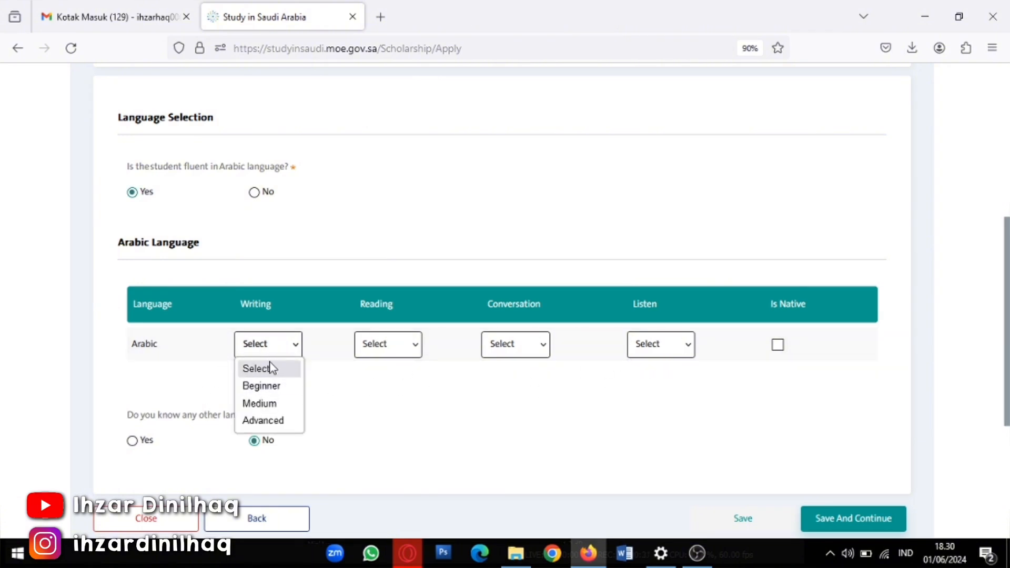
{"action": "left_click", "coordinate": [278, 370]}
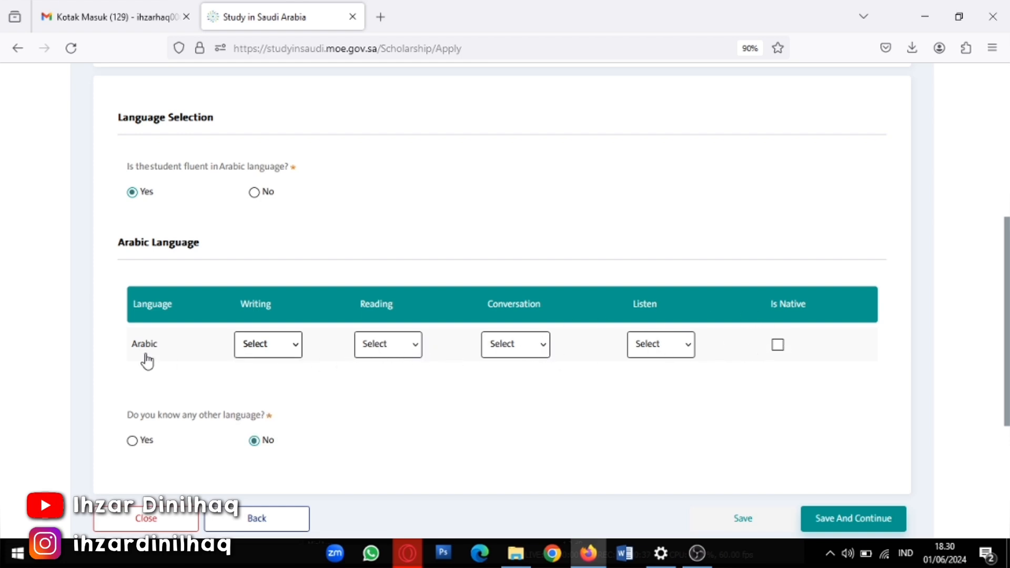
{"action": "left_click", "coordinate": [277, 351]}
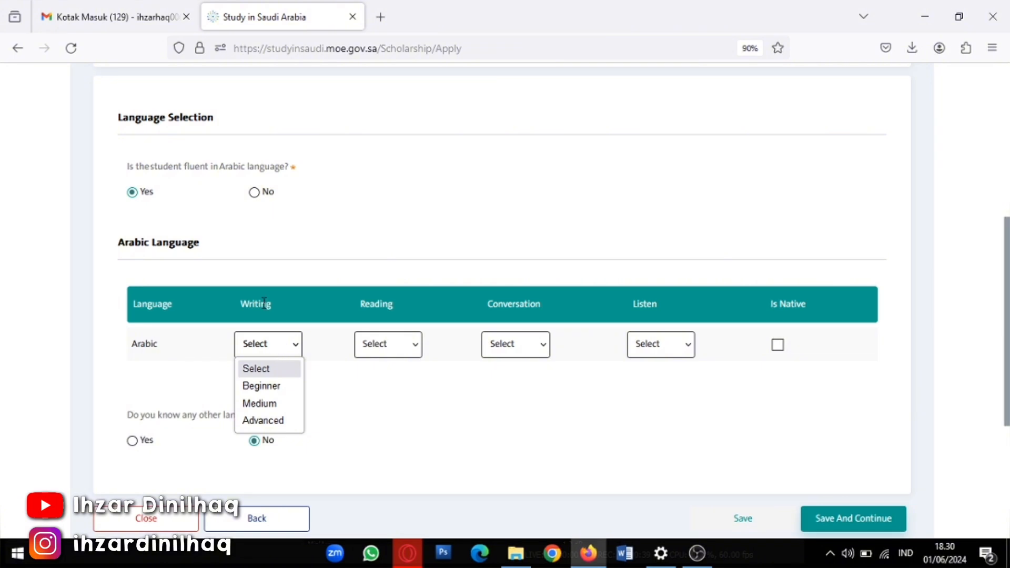
{"action": "left_click", "coordinate": [272, 392]}
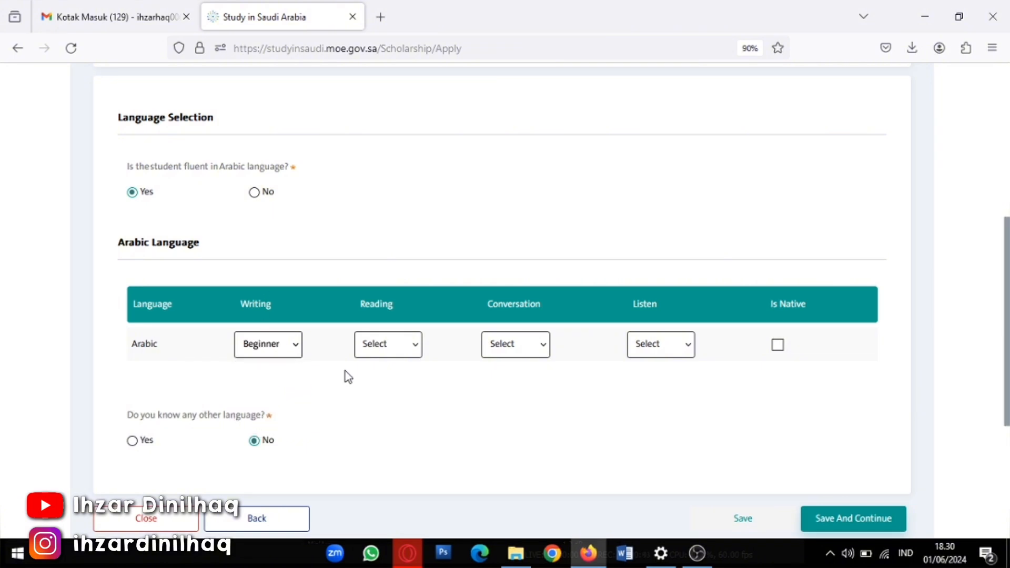
{"action": "left_click", "coordinate": [408, 348]}
{"action": "left_click", "coordinate": [403, 383]}
{"action": "left_click", "coordinate": [531, 352]}
{"action": "left_click", "coordinate": [526, 385]}
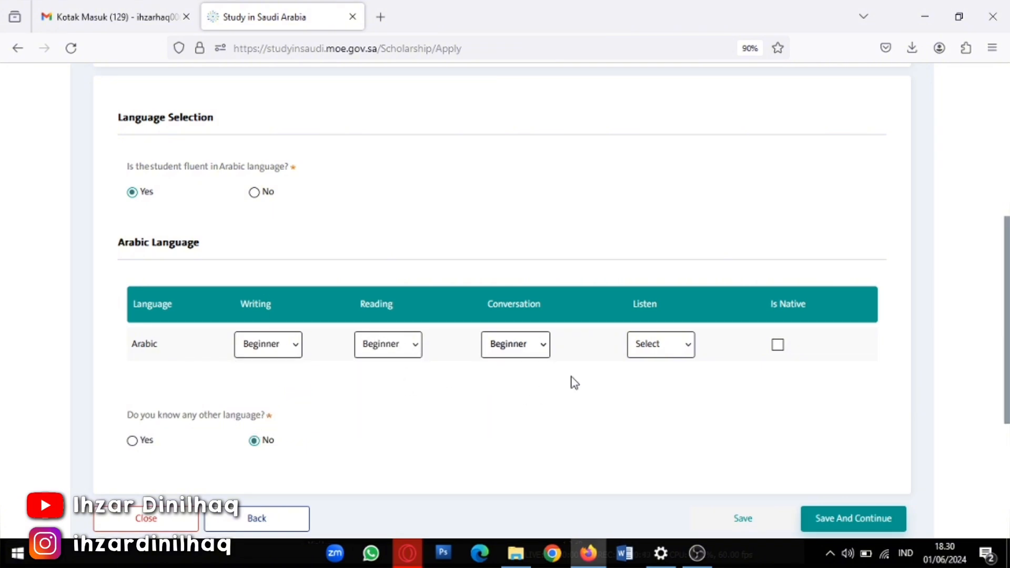
{"action": "left_click", "coordinate": [660, 352]}
{"action": "left_click", "coordinate": [662, 389]}
Toggle Arabic fluency to No and back to Yes, then re-select Beginner for all four skills
{"action": "left_click", "coordinate": [254, 193]}
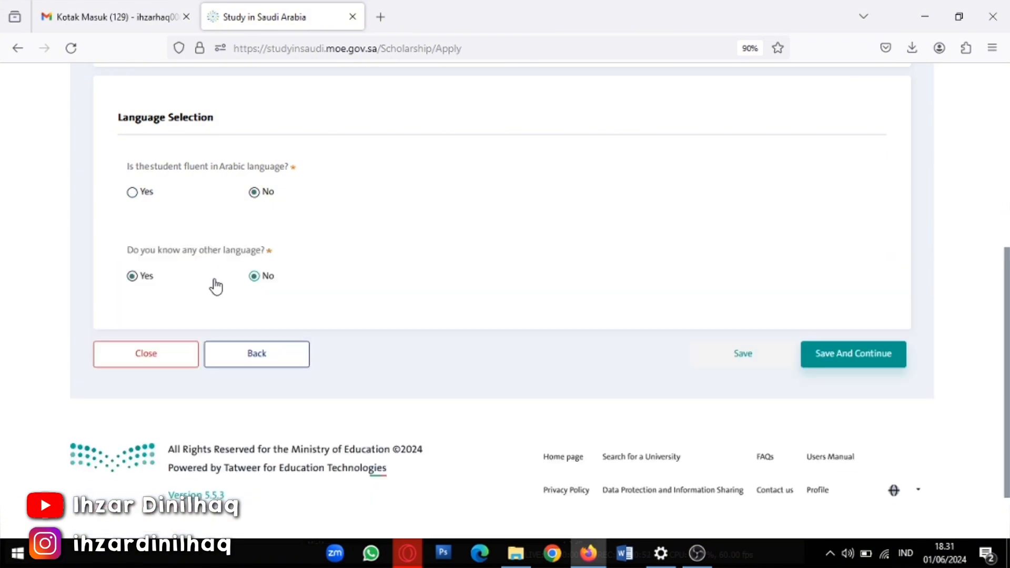
{"action": "left_click", "coordinate": [132, 192]}
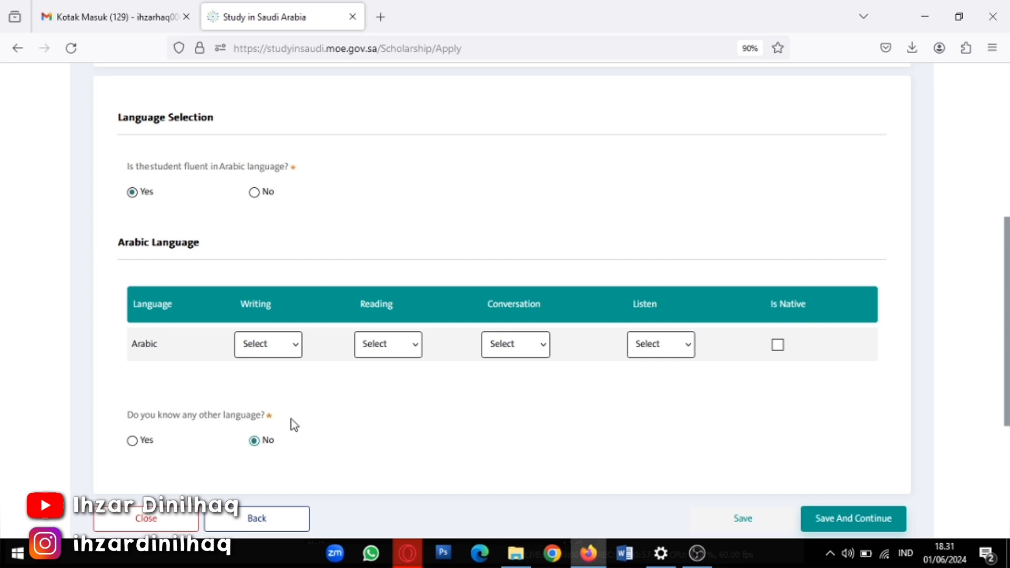
{"action": "scroll", "coordinate": [293, 425], "scroll_direction": "down", "scroll_amount": 2}
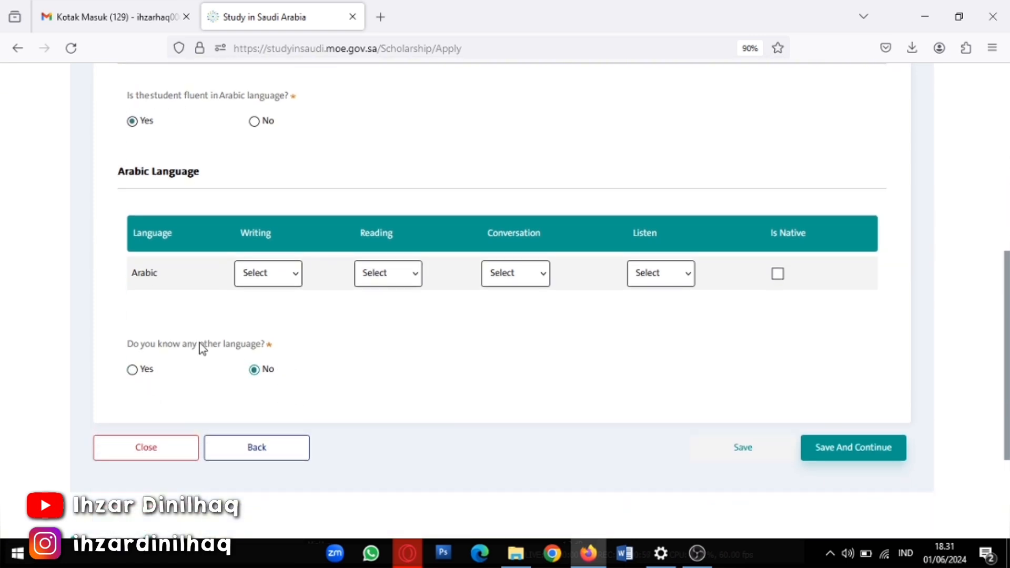
{"action": "left_click", "coordinate": [264, 279]}
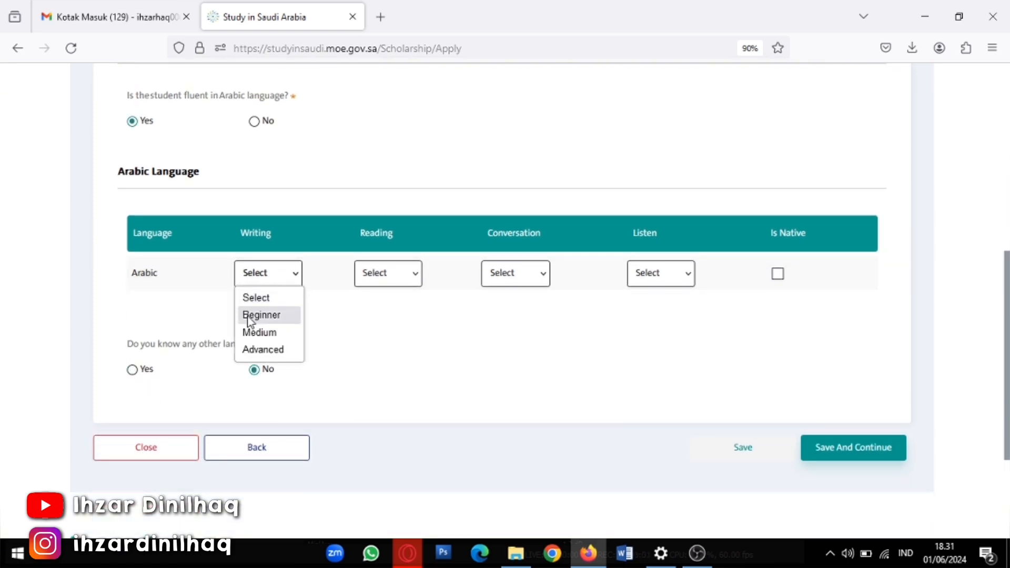
{"action": "left_click", "coordinate": [248, 316]}
{"action": "left_click", "coordinate": [389, 282]}
{"action": "left_click", "coordinate": [367, 314]}
{"action": "left_click", "coordinate": [502, 278]}
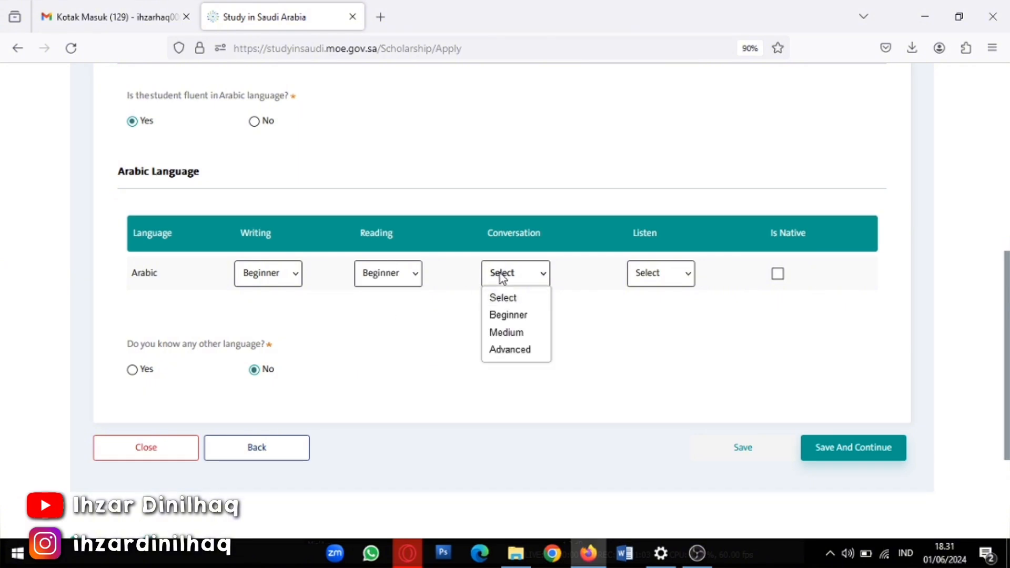
{"action": "left_click", "coordinate": [506, 316]}
{"action": "left_click", "coordinate": [639, 280]}
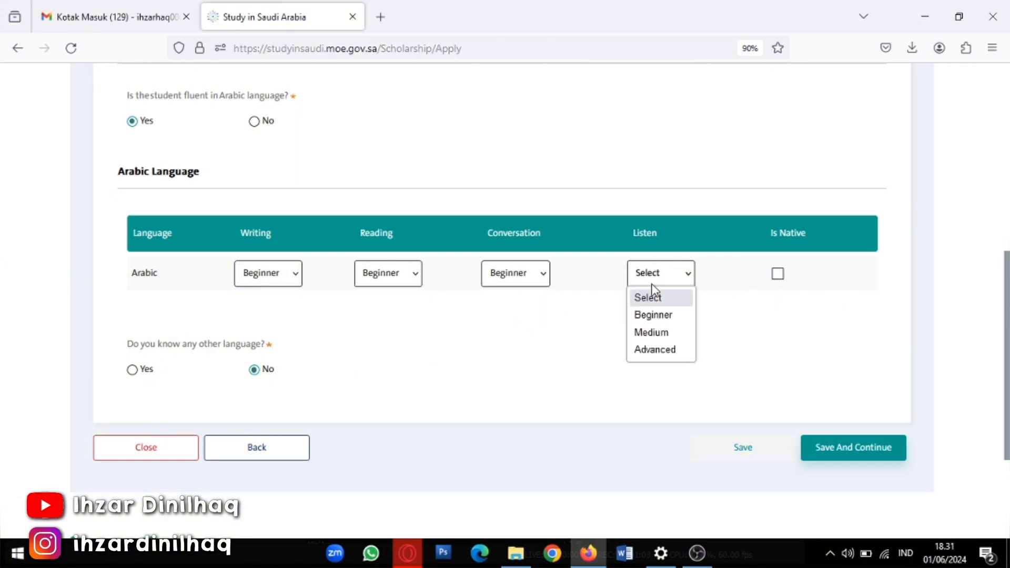
{"action": "left_click", "coordinate": [647, 317]}
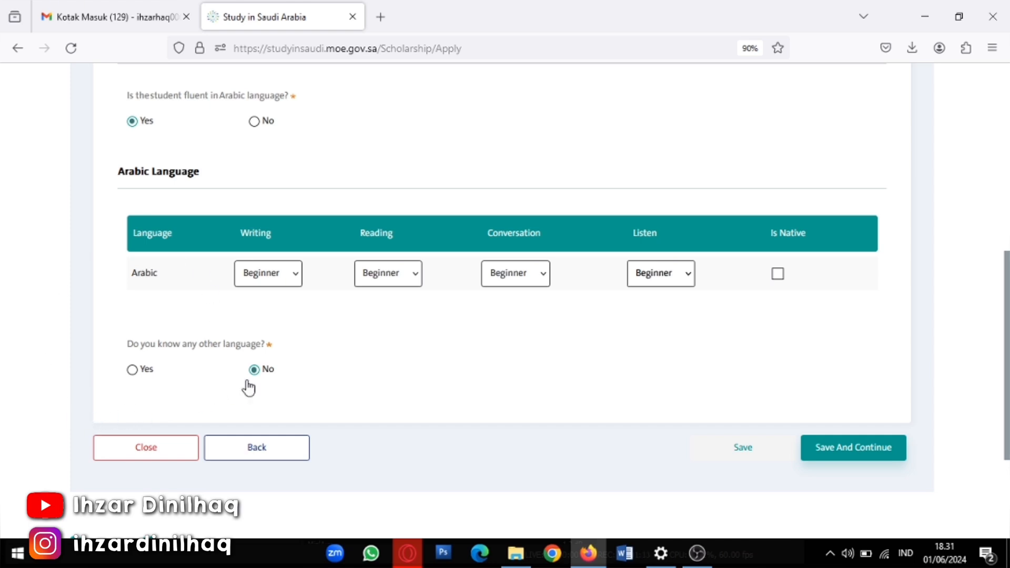
Answer Yes to other languages and add Indonesian, marked as a native language
{"action": "left_click", "coordinate": [133, 376]}
{"action": "scroll", "coordinate": [211, 411], "scroll_direction": "down", "scroll_amount": 3}
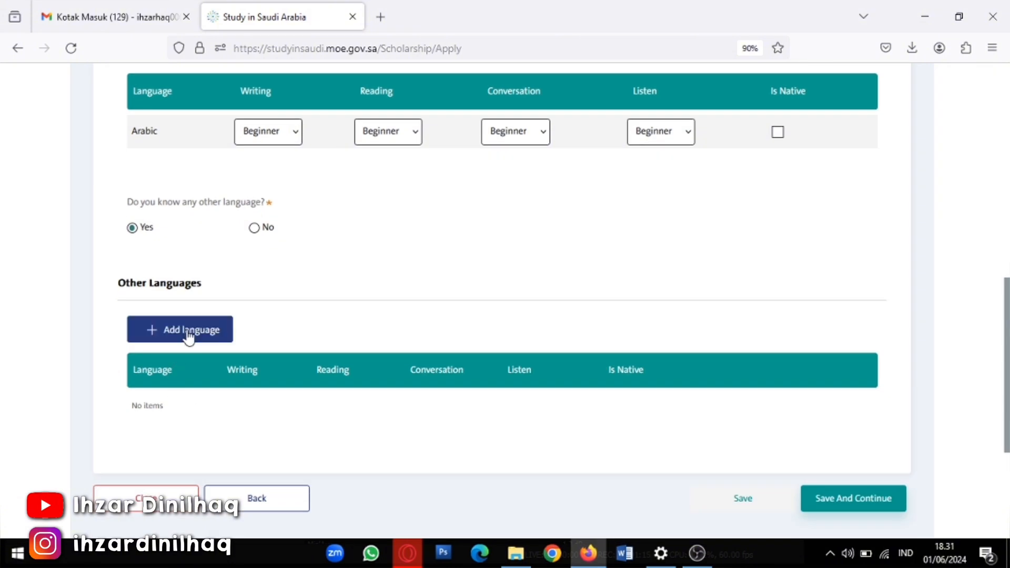
{"action": "left_click", "coordinate": [188, 337]}
{"action": "left_click", "coordinate": [393, 306]}
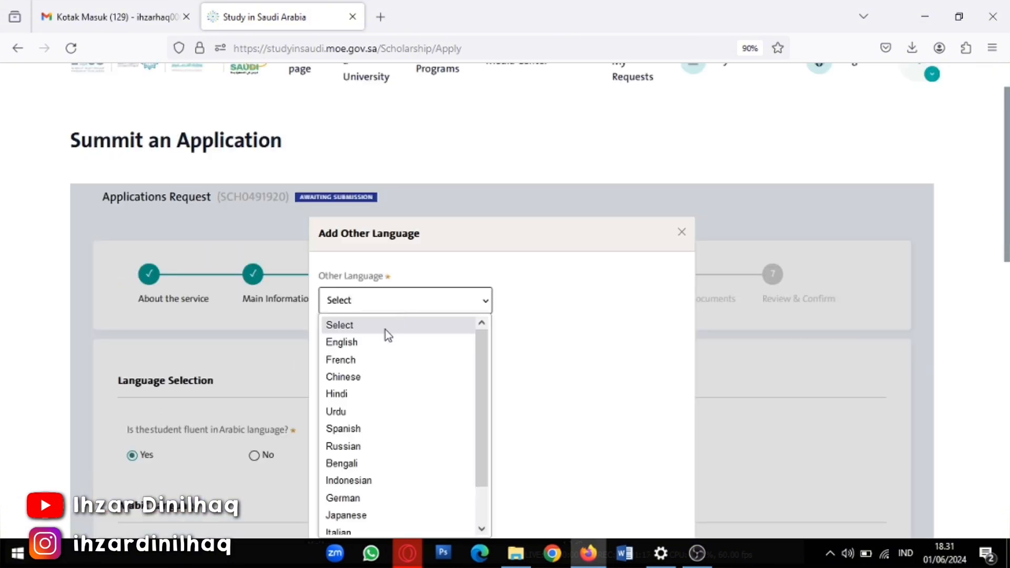
{"action": "left_click", "coordinate": [355, 482]}
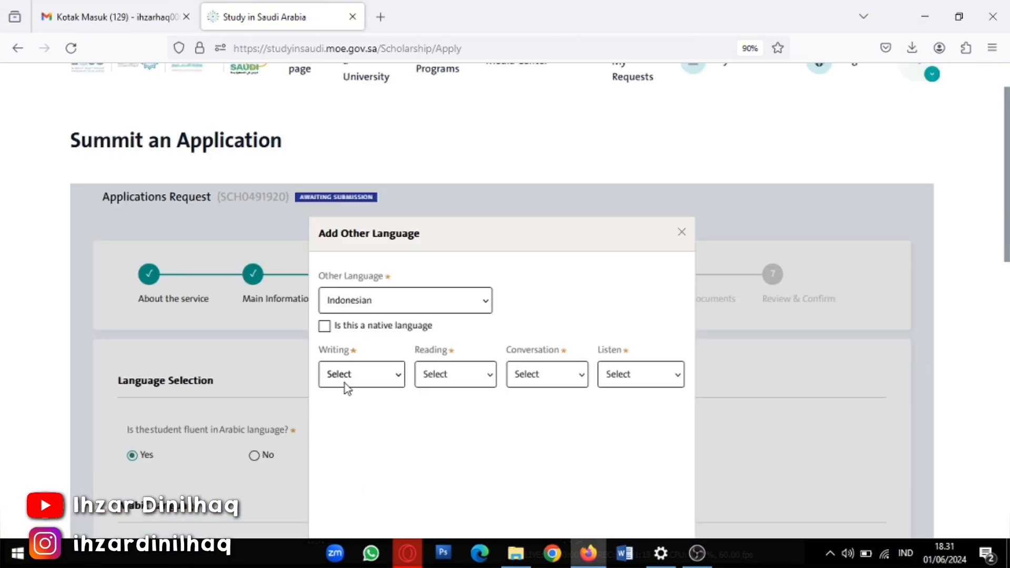
{"action": "left_click", "coordinate": [324, 326]}
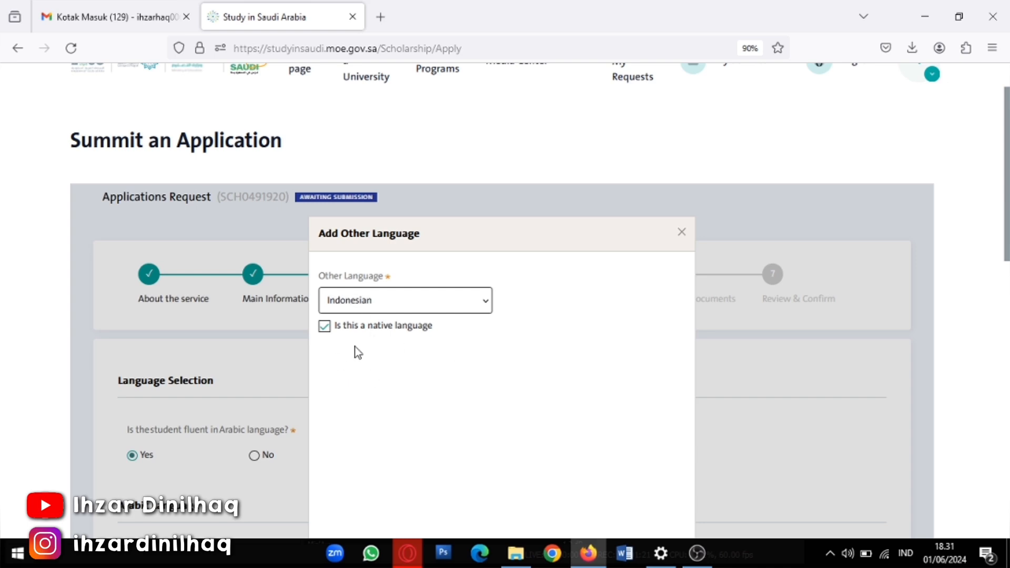
{"action": "scroll", "coordinate": [462, 416], "scroll_direction": "down", "scroll_amount": 2}
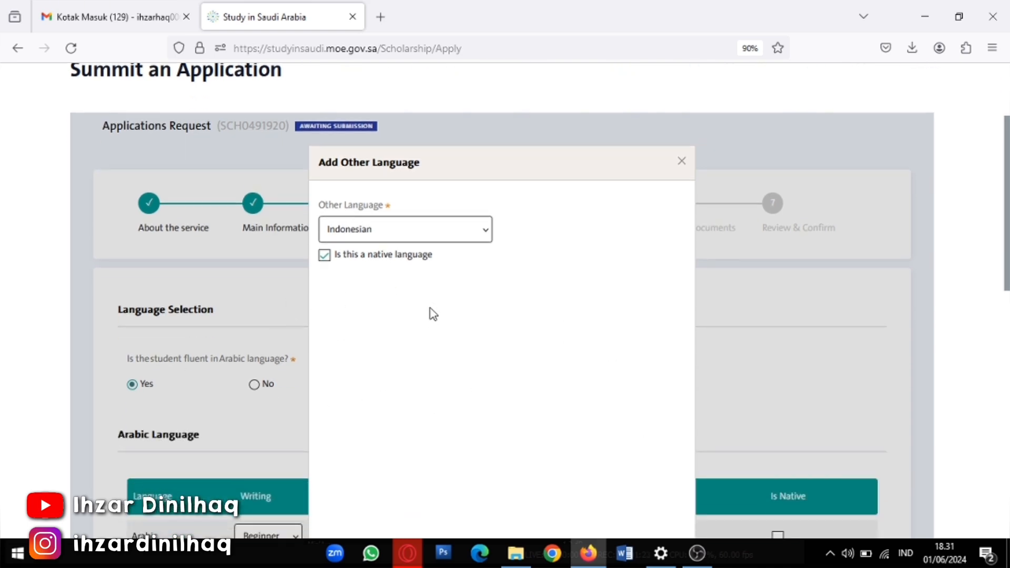
{"action": "scroll", "coordinate": [565, 297], "scroll_direction": "down", "scroll_amount": 5}
{"action": "left_click", "coordinate": [600, 301]}
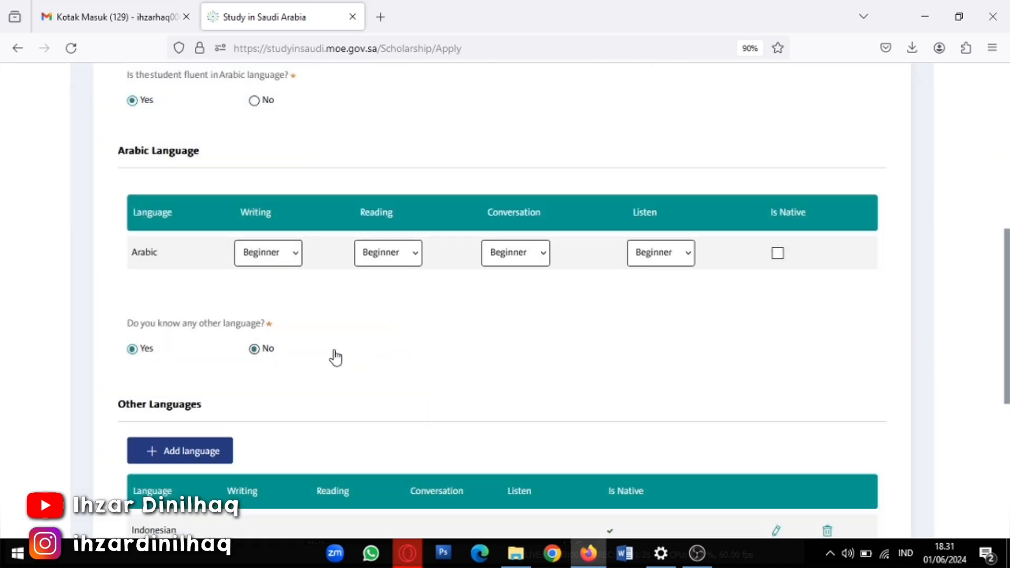
Begin an English language entry, then discard it without choosing a level test
{"action": "scroll", "coordinate": [335, 358], "scroll_direction": "down", "scroll_amount": 4}
{"action": "left_click", "coordinate": [202, 311]}
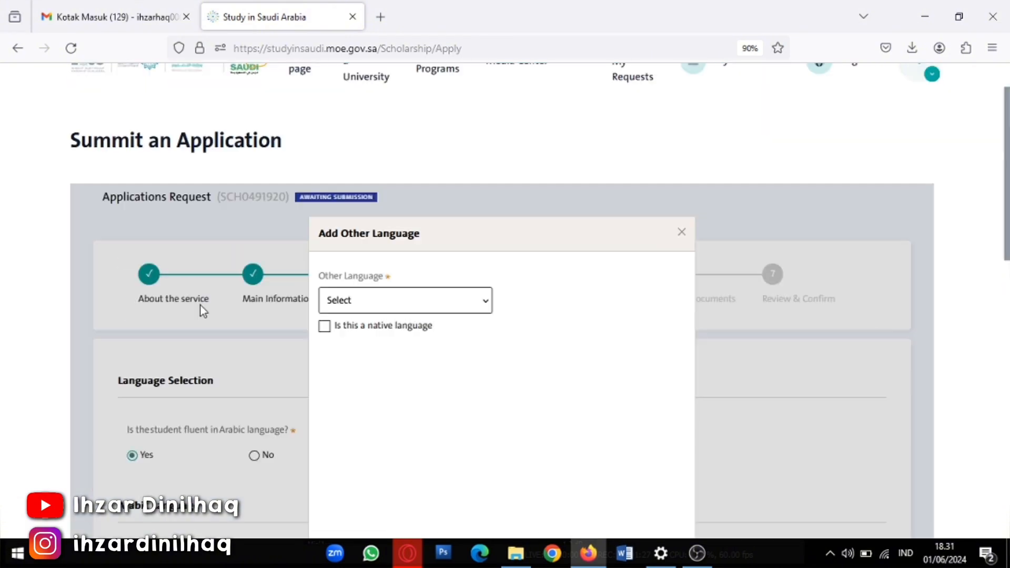
{"action": "left_click", "coordinate": [406, 300]}
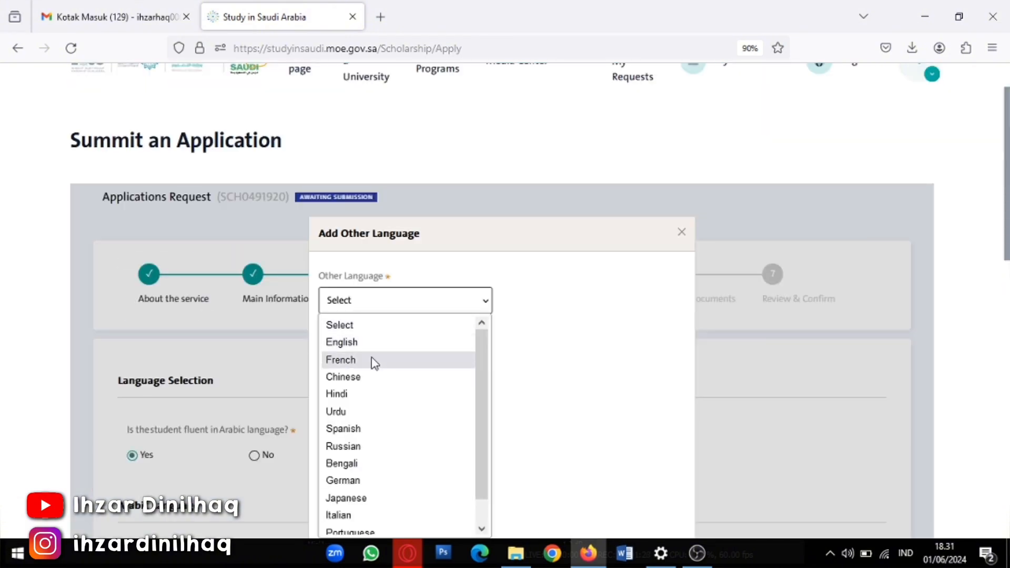
{"action": "scroll", "coordinate": [390, 434], "scroll_direction": "down", "scroll_amount": 1}
{"action": "scroll", "coordinate": [321, 393], "scroll_direction": "up", "scroll_amount": 1}
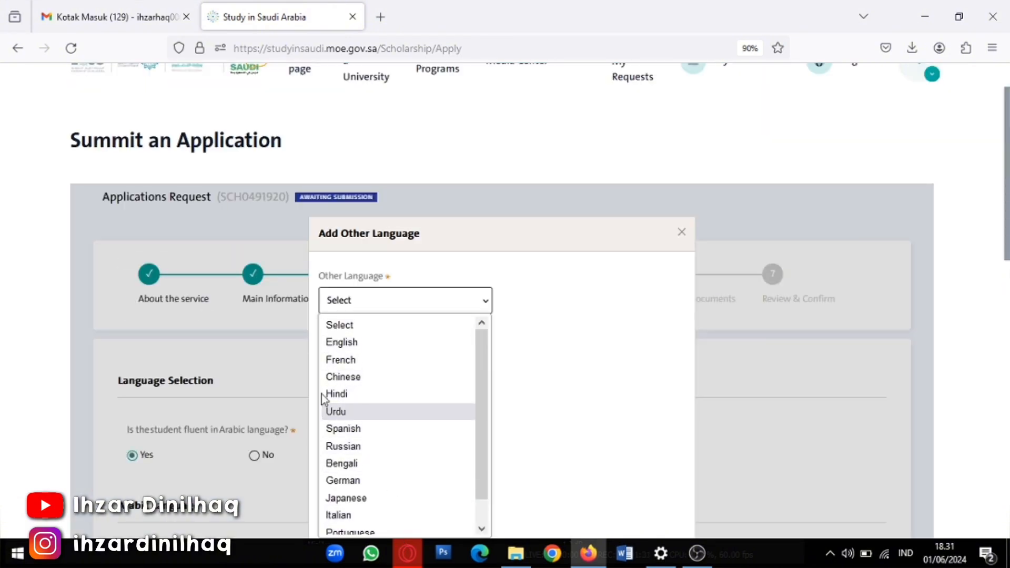
{"action": "left_click", "coordinate": [362, 340]}
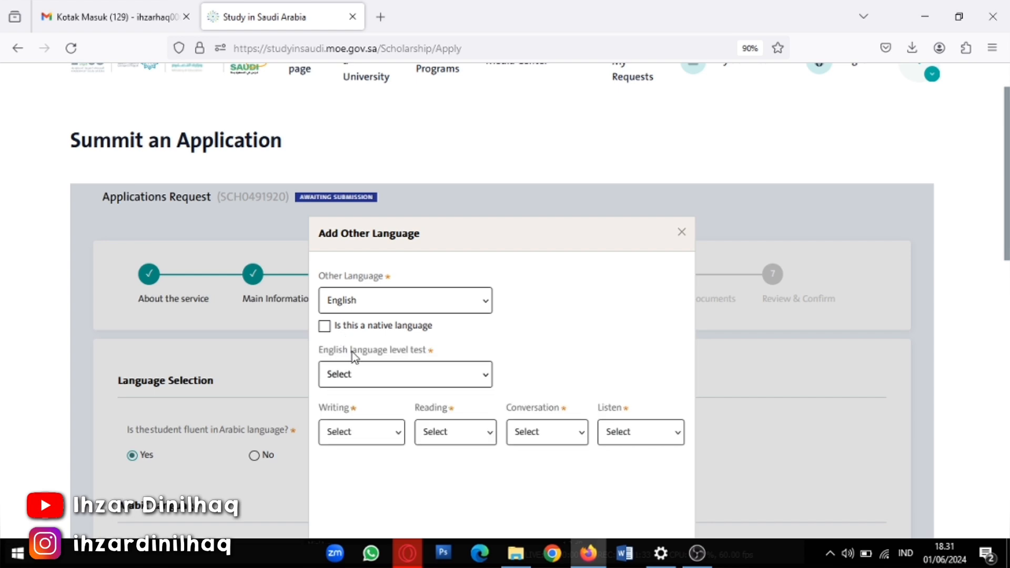
{"action": "left_click", "coordinate": [389, 377]}
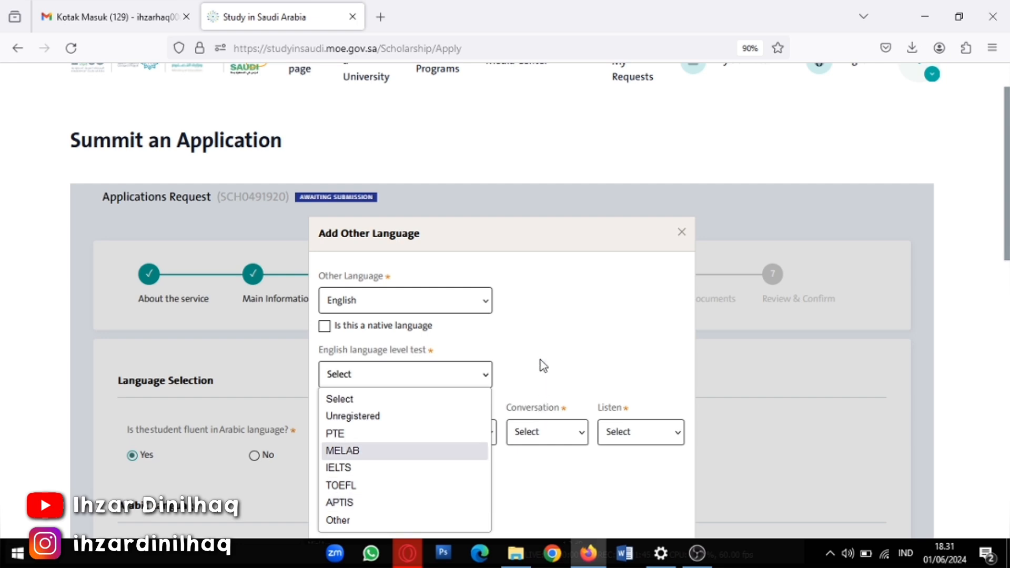
{"action": "left_click", "coordinate": [606, 271]}
{"action": "left_click", "coordinate": [681, 232]}
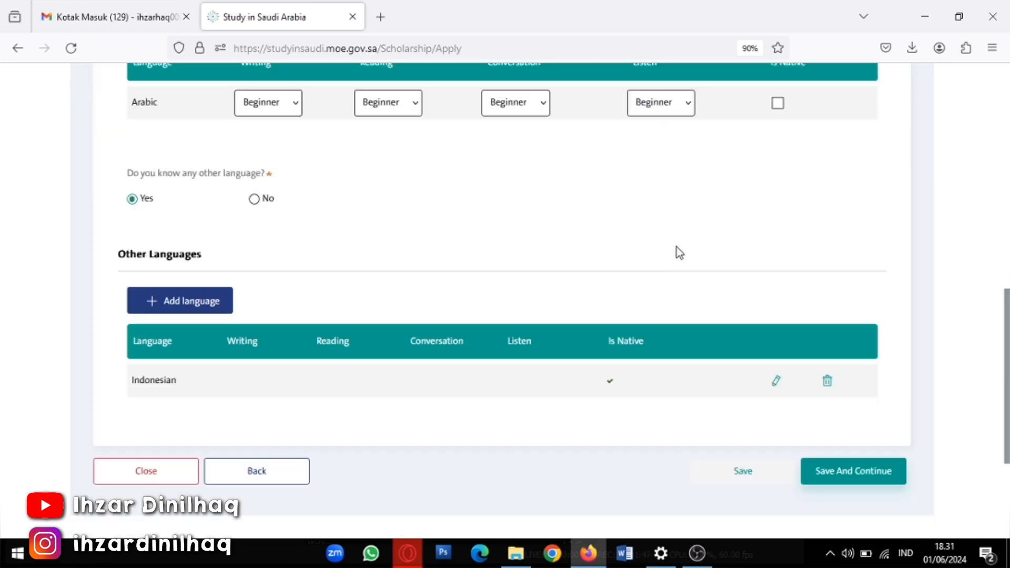
{"action": "scroll", "coordinate": [207, 385], "scroll_direction": "down", "scroll_amount": 2}
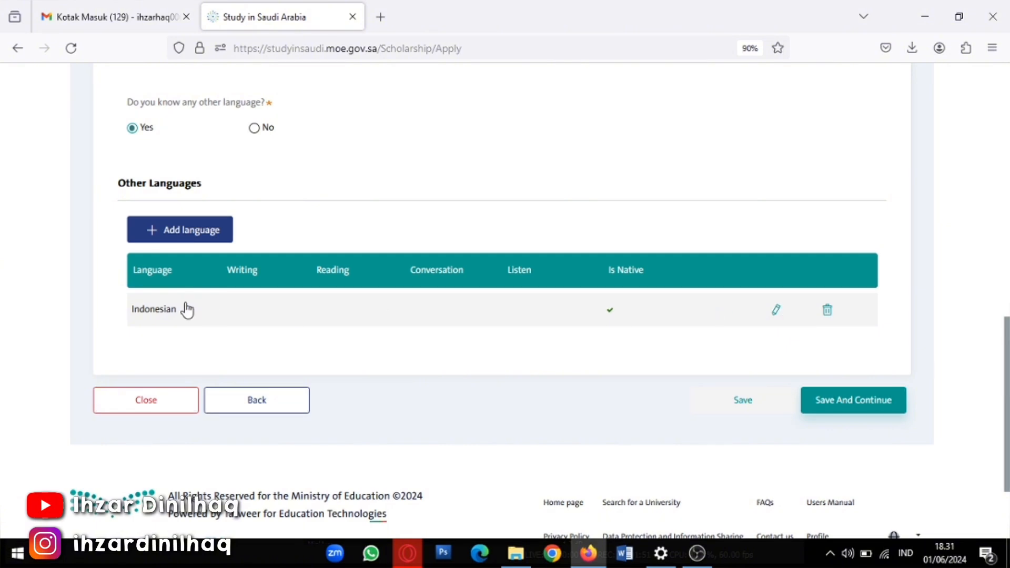
Start a new English language entry with the level test set to Unregistered
{"action": "left_click", "coordinate": [192, 234]}
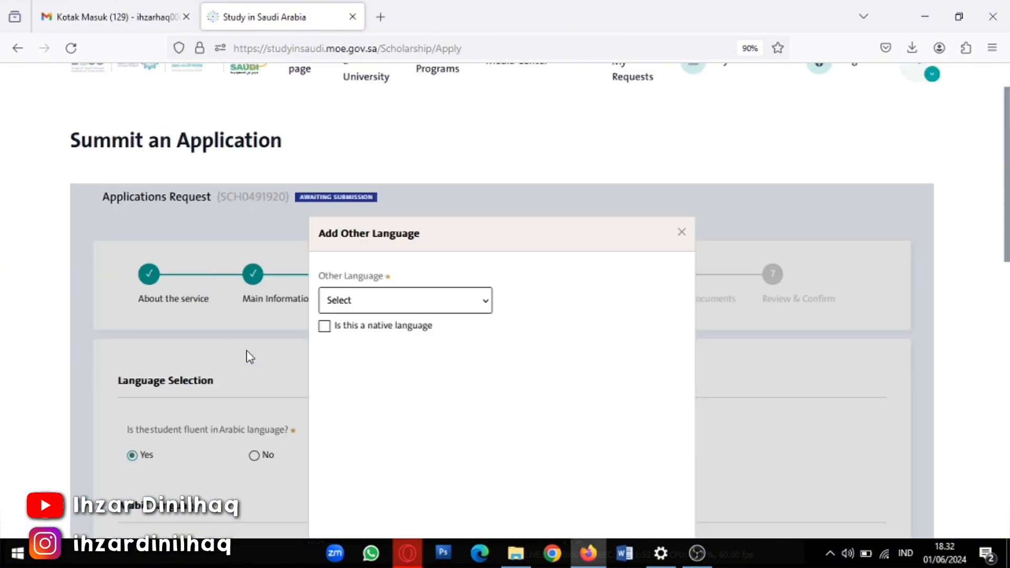
{"action": "left_click", "coordinate": [381, 308]}
{"action": "left_click", "coordinate": [361, 343]}
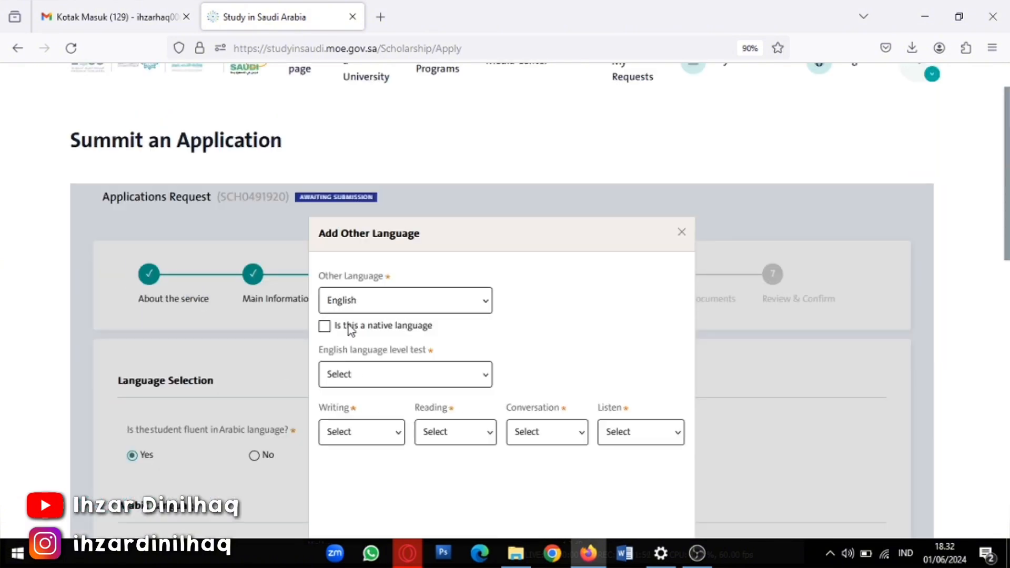
{"action": "left_click", "coordinate": [338, 375]}
{"action": "left_click", "coordinate": [331, 416]}
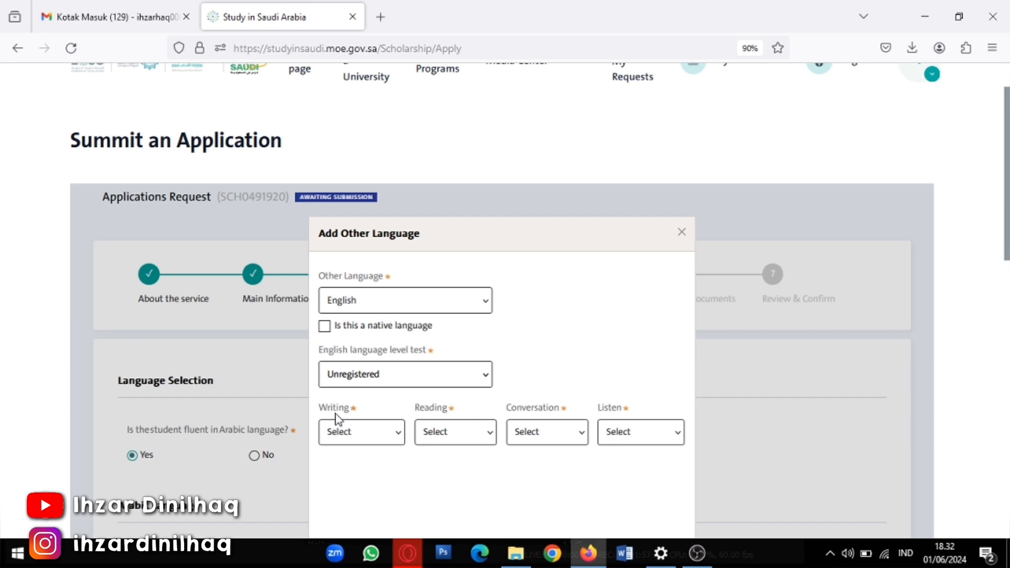
Rate English Beginner in writing, reading, conversation and listening, and submit it to the table
{"action": "left_click", "coordinate": [361, 423]}
{"action": "left_click", "coordinate": [387, 470]}
{"action": "left_click", "coordinate": [472, 437]}
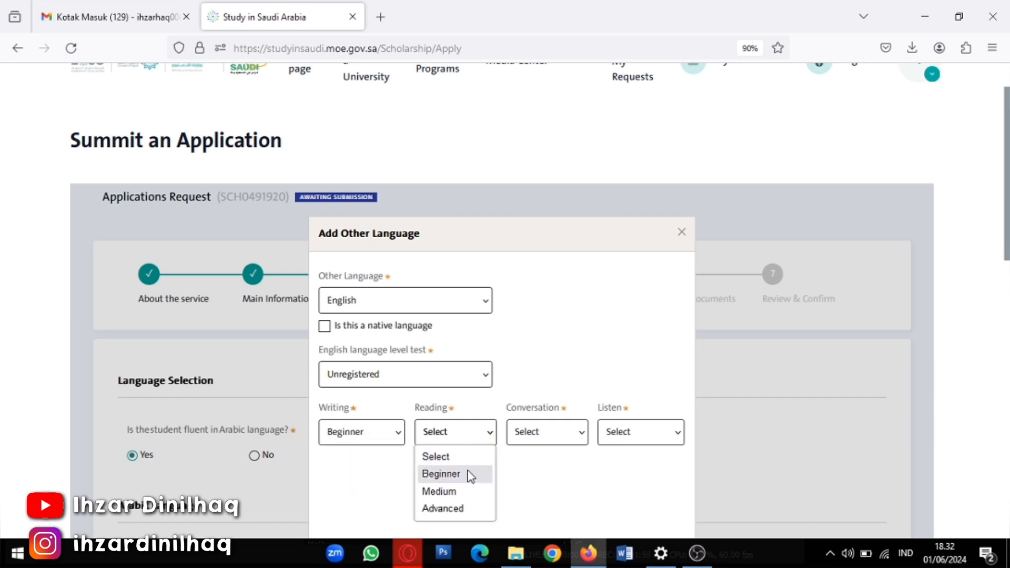
{"action": "left_click", "coordinate": [469, 473]}
{"action": "left_click", "coordinate": [543, 440]}
{"action": "left_click", "coordinate": [539, 472]}
{"action": "left_click", "coordinate": [625, 435]}
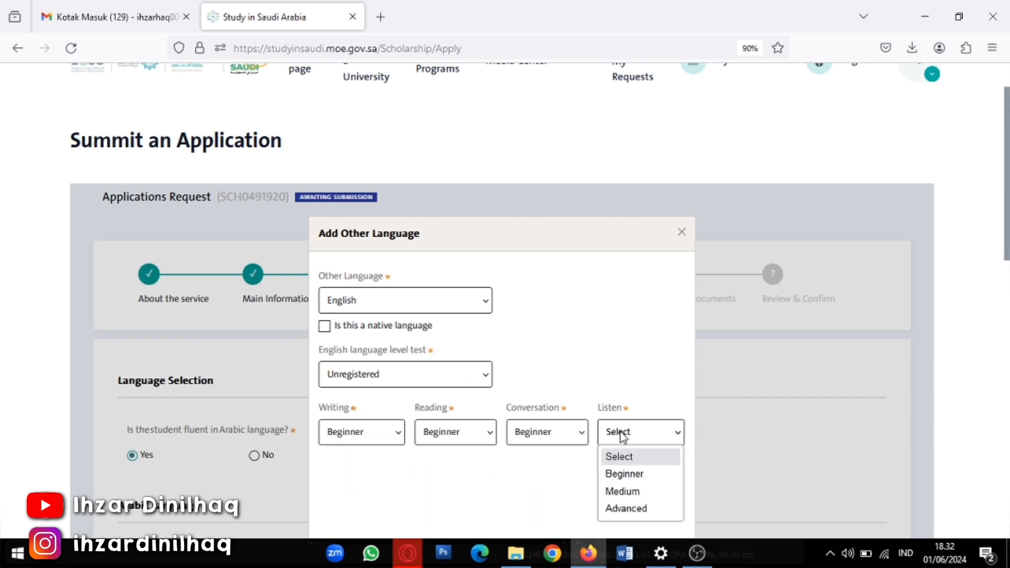
{"action": "left_click", "coordinate": [616, 474]}
{"action": "scroll", "coordinate": [584, 444], "scroll_direction": "down", "scroll_amount": 5}
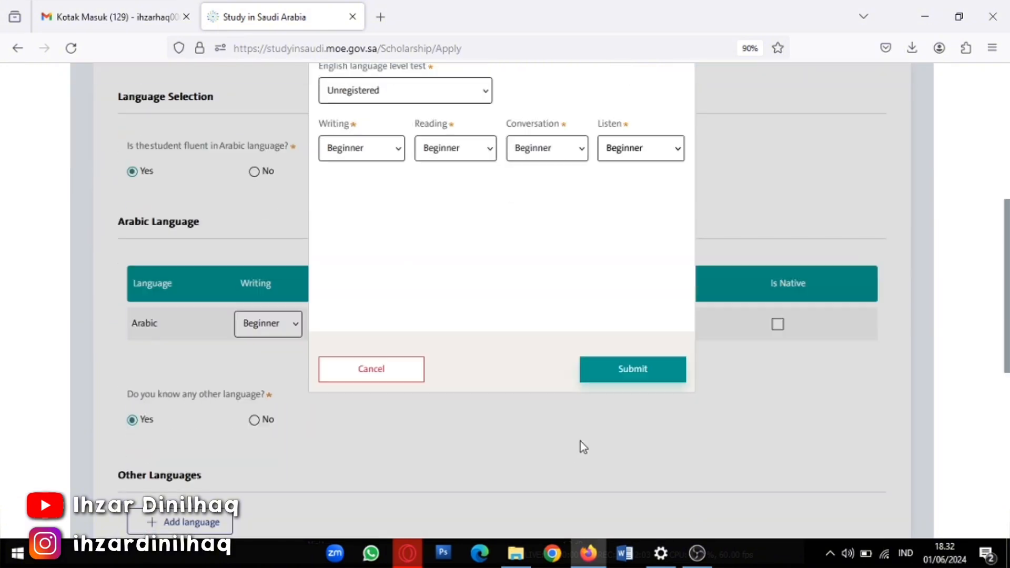
{"action": "left_click", "coordinate": [627, 363]}
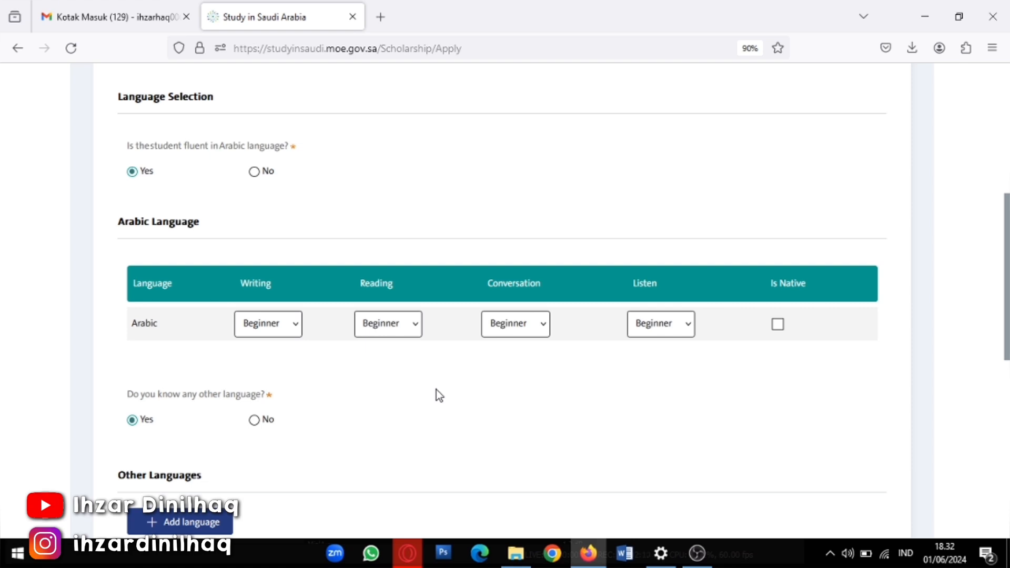
{"action": "scroll", "coordinate": [248, 415], "scroll_direction": "down", "scroll_amount": 3}
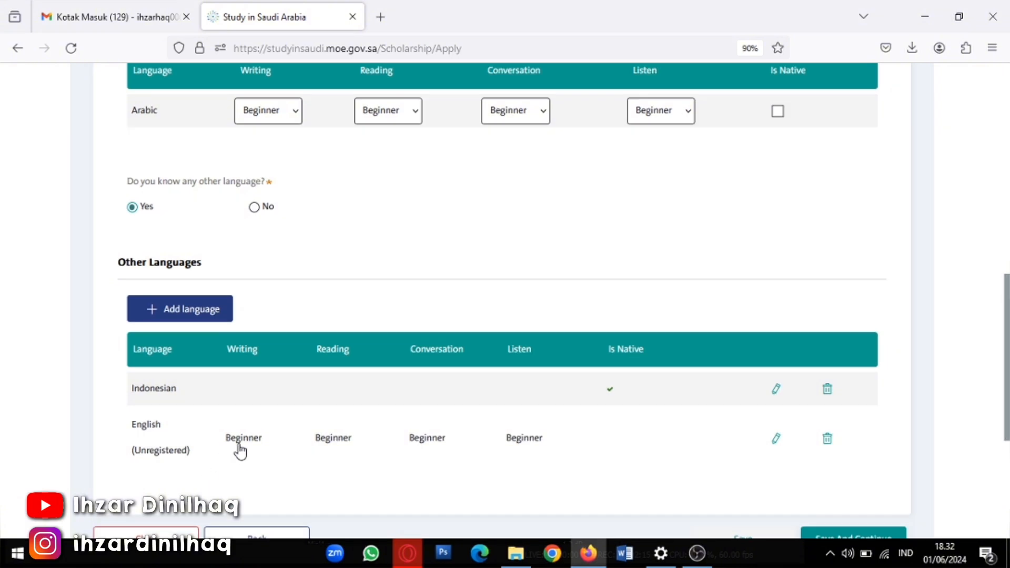
{"action": "scroll", "coordinate": [278, 419], "scroll_direction": "up", "scroll_amount": 1}
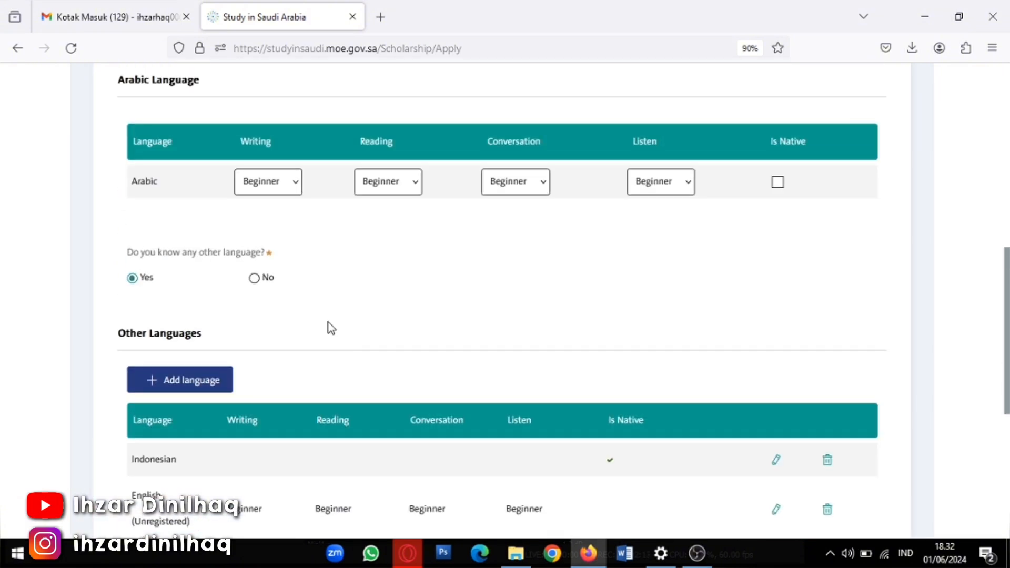
{"action": "scroll", "coordinate": [329, 326], "scroll_direction": "down", "scroll_amount": 2}
{"action": "scroll", "coordinate": [302, 333], "scroll_direction": "up", "scroll_amount": 3}
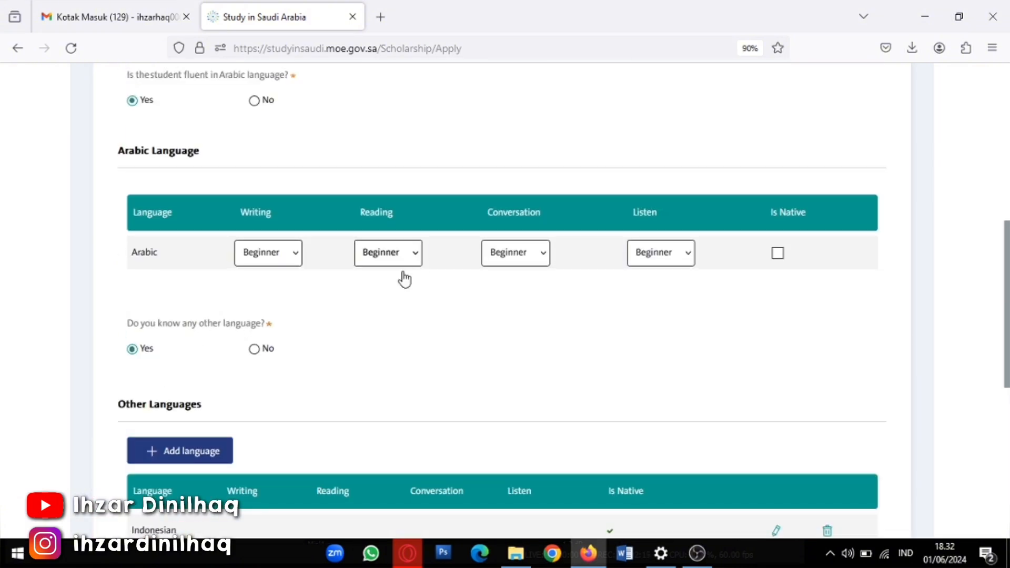
{"action": "scroll", "coordinate": [507, 431], "scroll_direction": "down", "scroll_amount": 3}
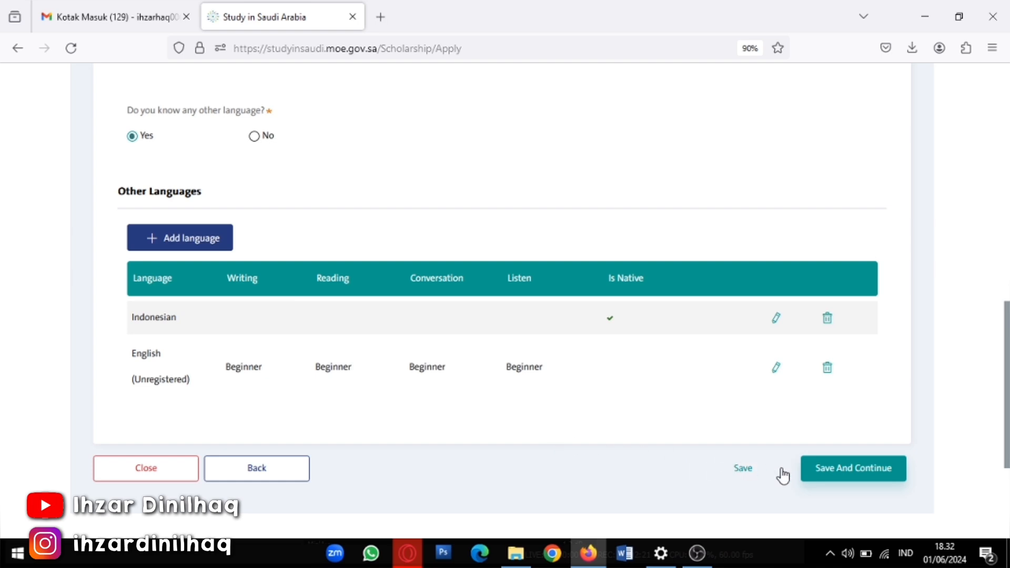
Save the language details, advance to step 5 University Data, and start adding a university
{"action": "left_click", "coordinate": [853, 467]}
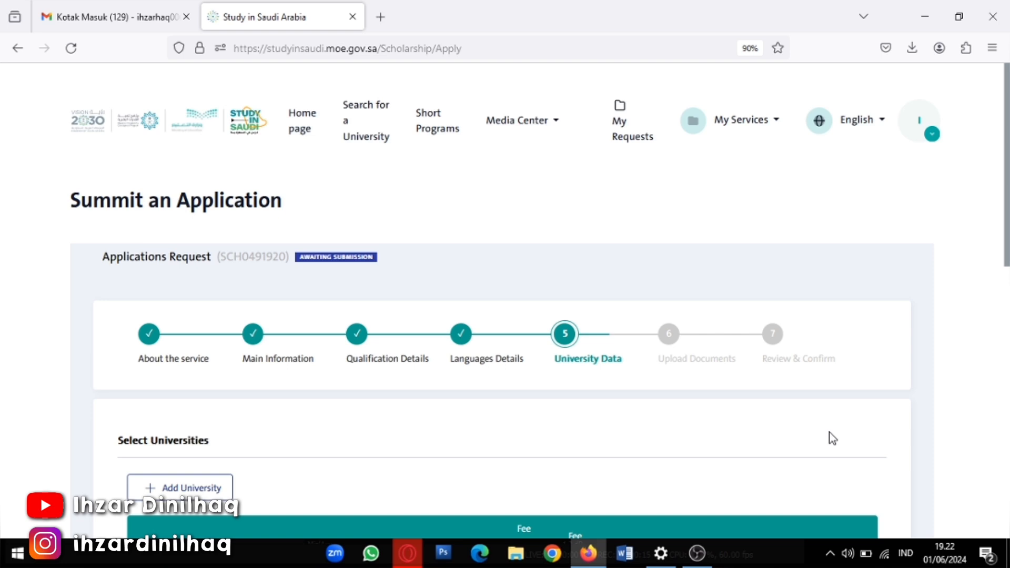
{"action": "scroll", "coordinate": [472, 410], "scroll_direction": "down", "scroll_amount": 3}
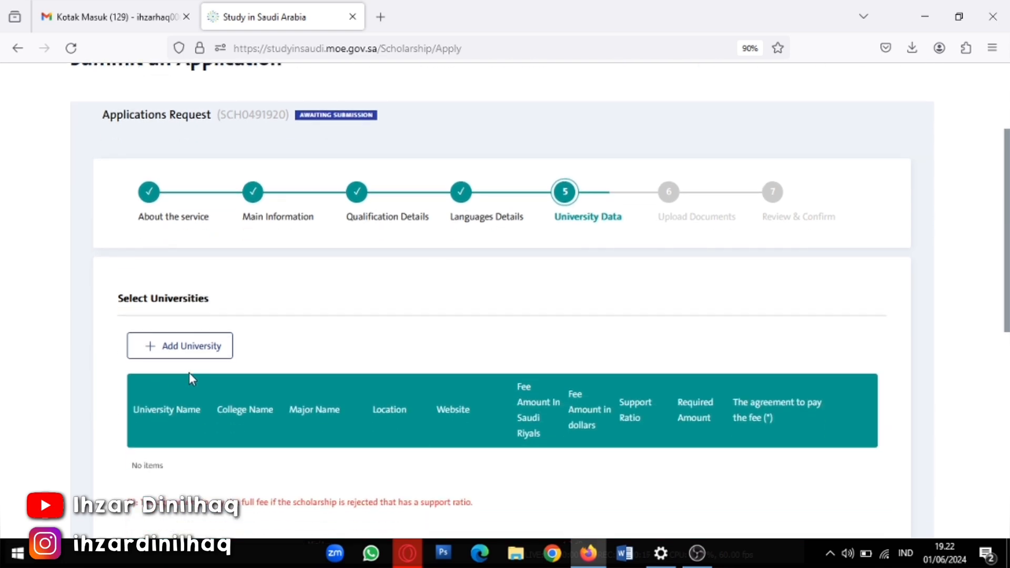
{"action": "left_click", "coordinate": [157, 350]}
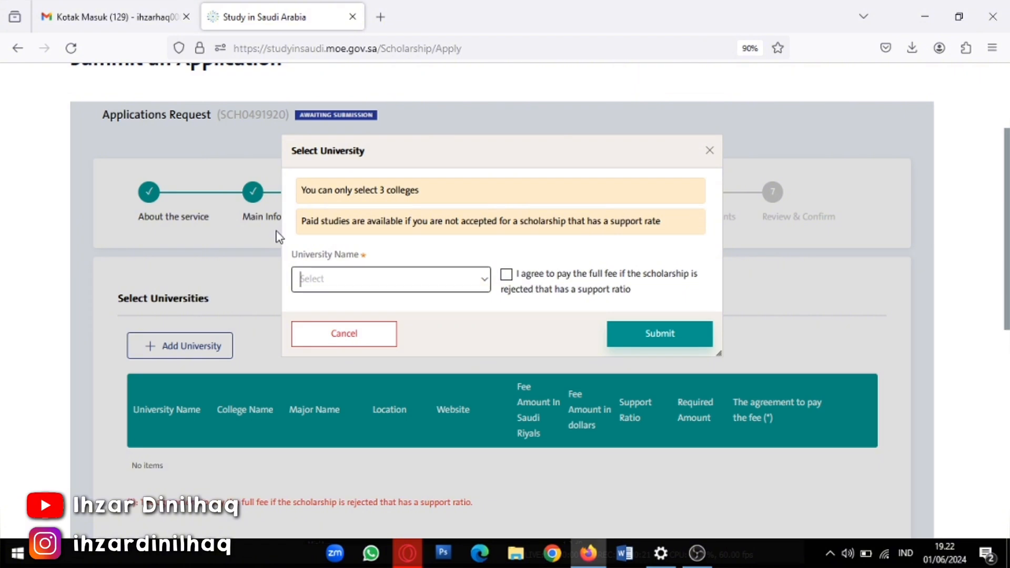
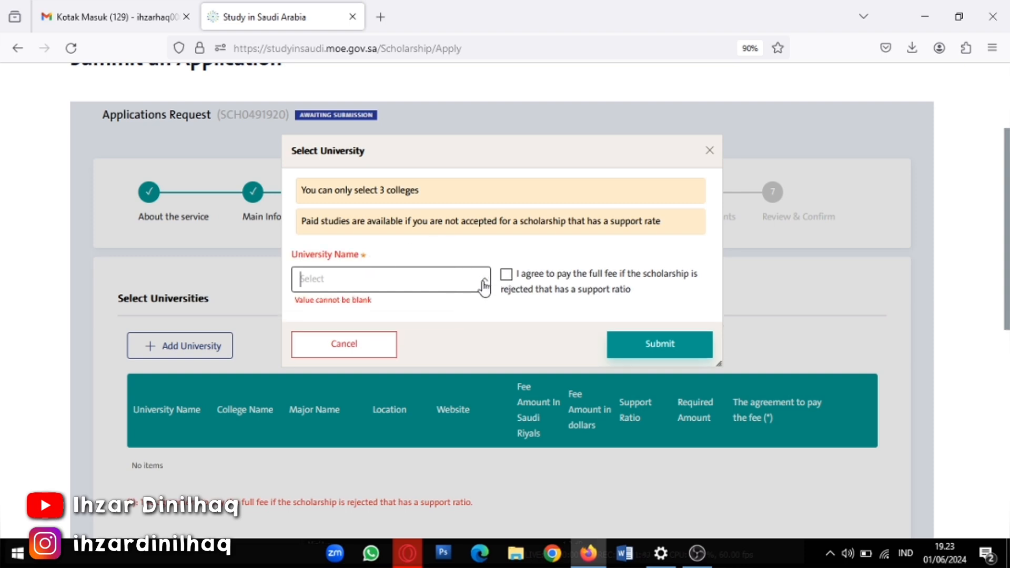
Select Islamic University of Madinah, tick College of Sharia, and submit it to the university list
{"action": "left_click", "coordinate": [488, 288]}
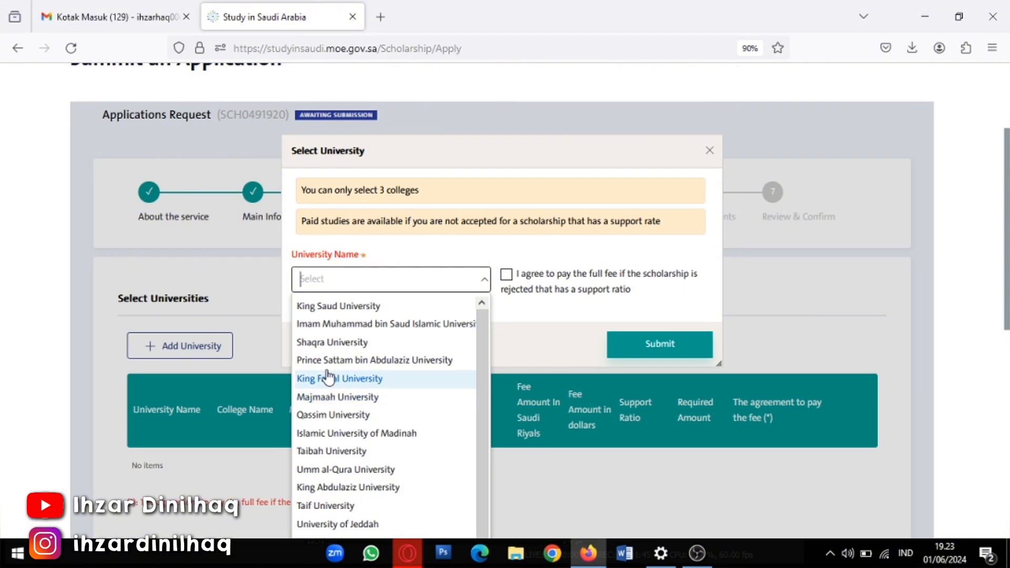
{"action": "scroll", "coordinate": [362, 402], "scroll_direction": "down", "scroll_amount": 2}
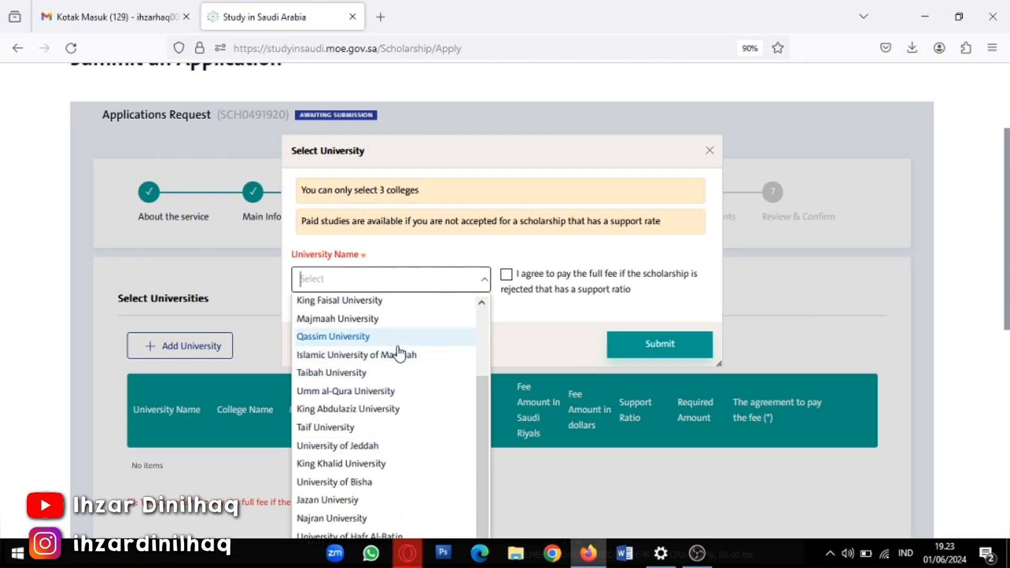
{"action": "left_click", "coordinate": [400, 356]}
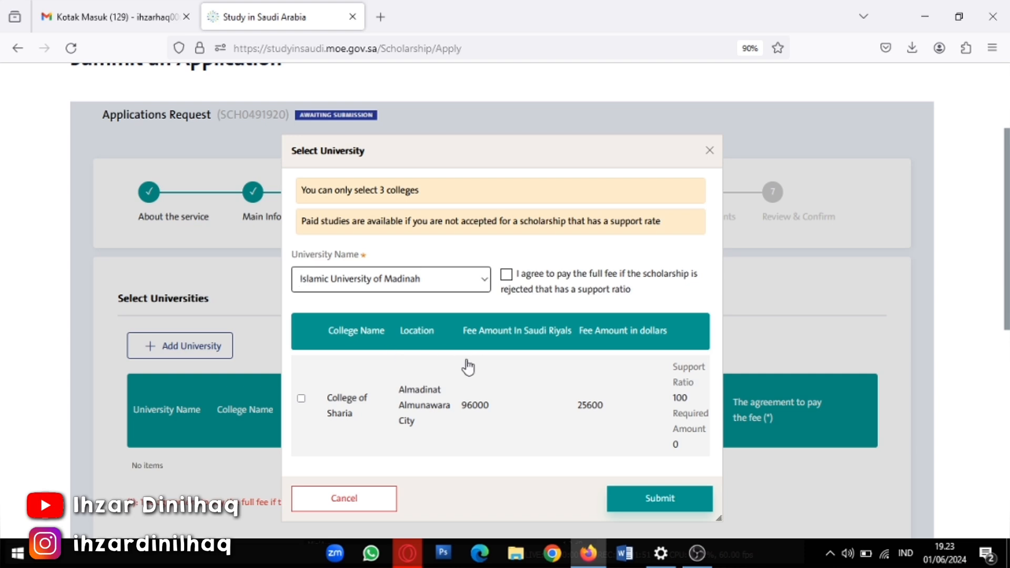
{"action": "scroll", "coordinate": [467, 365], "scroll_direction": "down", "scroll_amount": 1}
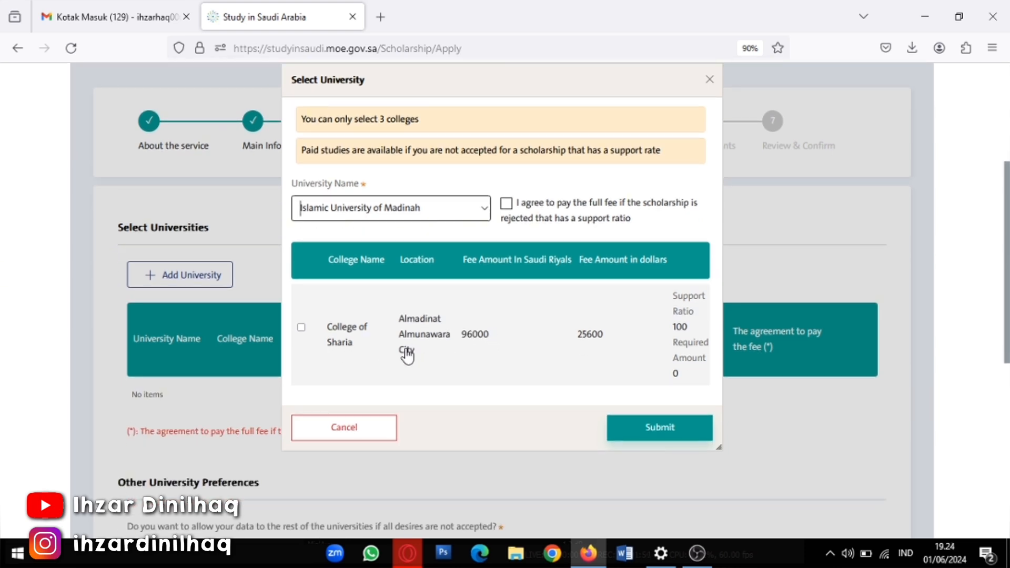
{"action": "left_click", "coordinate": [303, 332]}
{"action": "scroll", "coordinate": [570, 331], "scroll_direction": "down", "scroll_amount": 2}
{"action": "scroll", "coordinate": [570, 330], "scroll_direction": "down", "scroll_amount": 1}
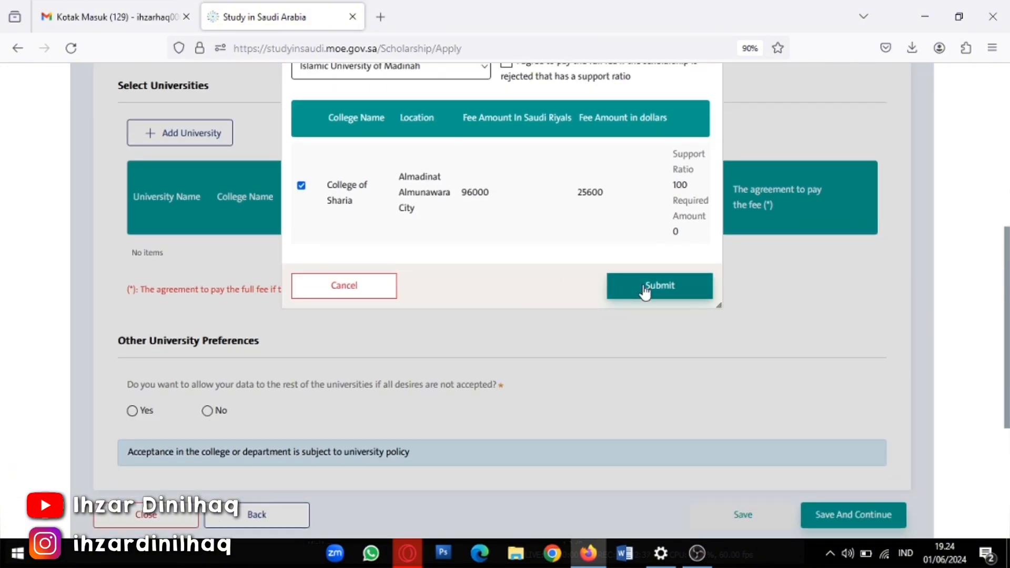
{"action": "left_click", "coordinate": [646, 288]}
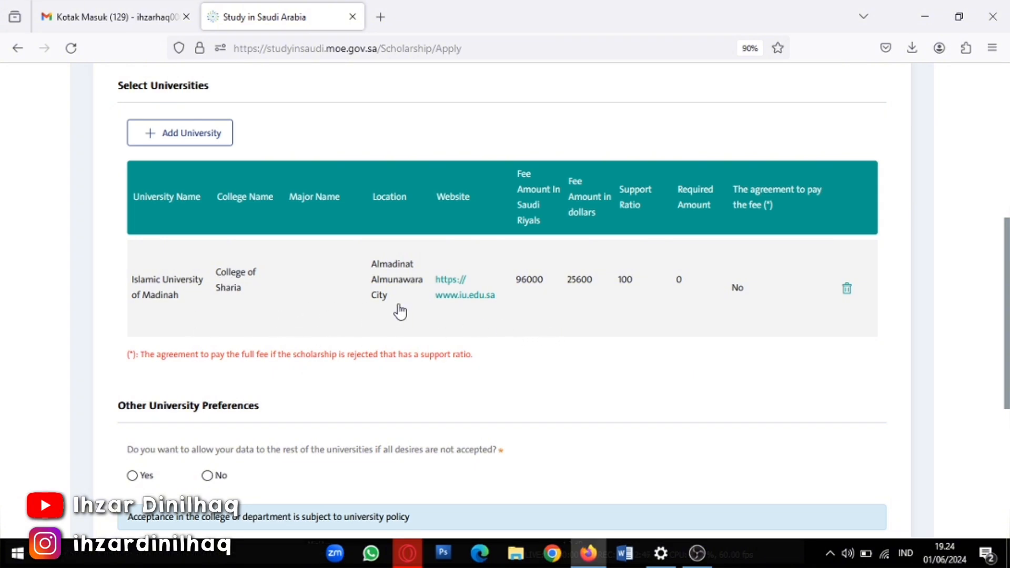
Start another university entry and select King Abdulaziz University
{"action": "left_click", "coordinate": [166, 141]}
{"action": "scroll", "coordinate": [413, 180], "scroll_direction": "up", "scroll_amount": 3}
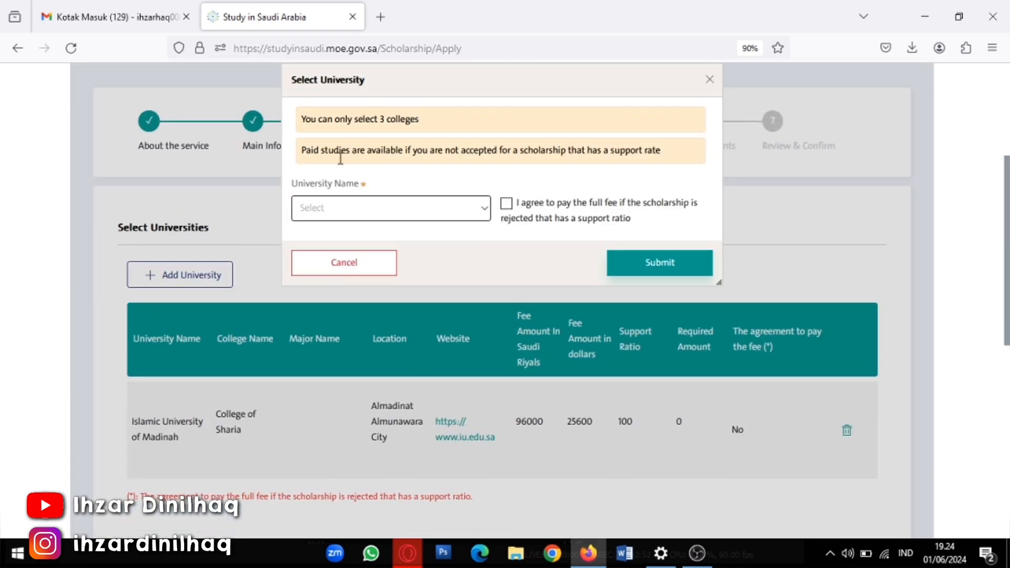
{"action": "left_click", "coordinate": [474, 212]}
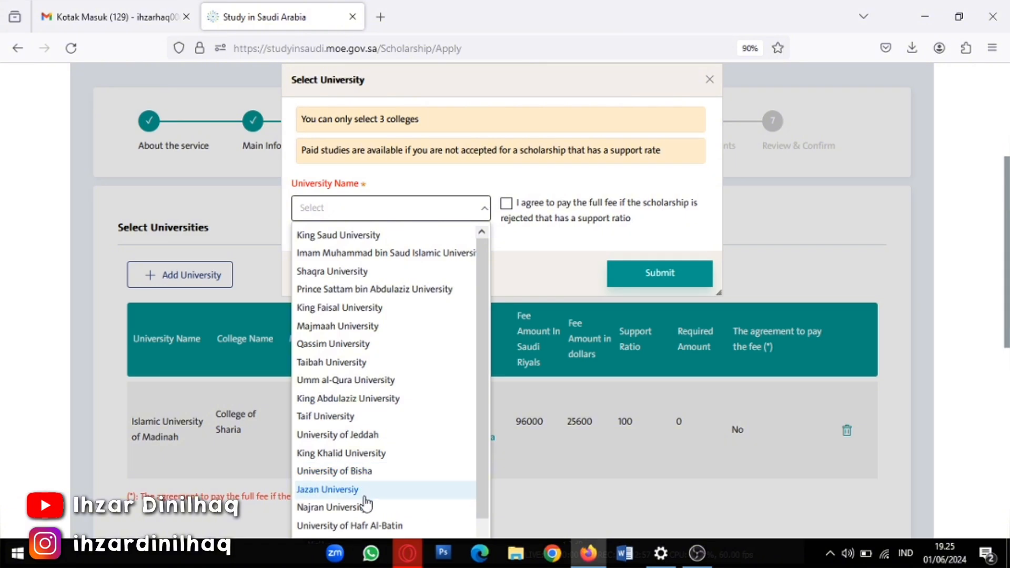
{"action": "scroll", "coordinate": [365, 504], "scroll_direction": "down", "scroll_amount": 1}
{"action": "scroll", "coordinate": [354, 410], "scroll_direction": "down", "scroll_amount": 1}
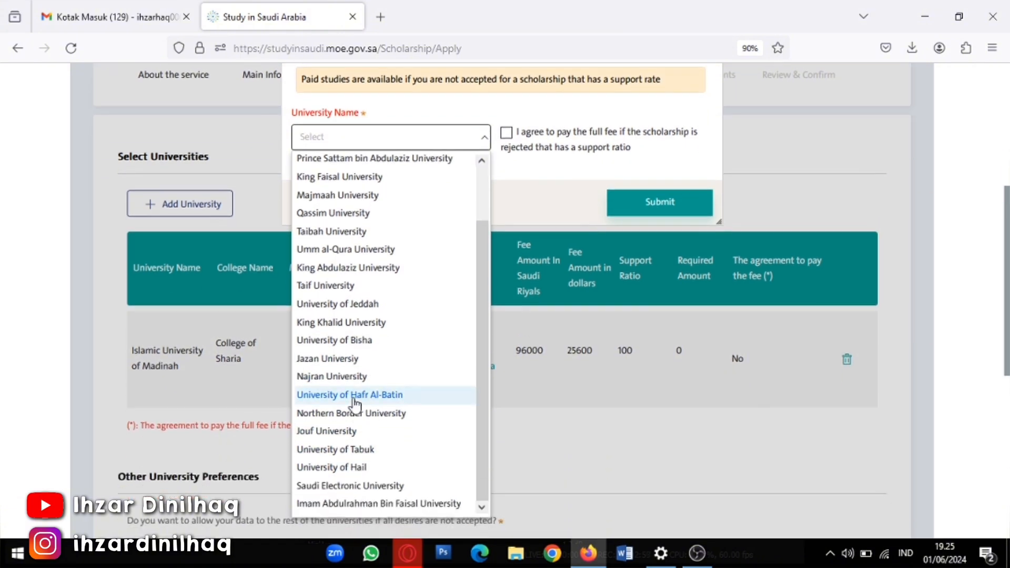
{"action": "left_click", "coordinate": [384, 270]}
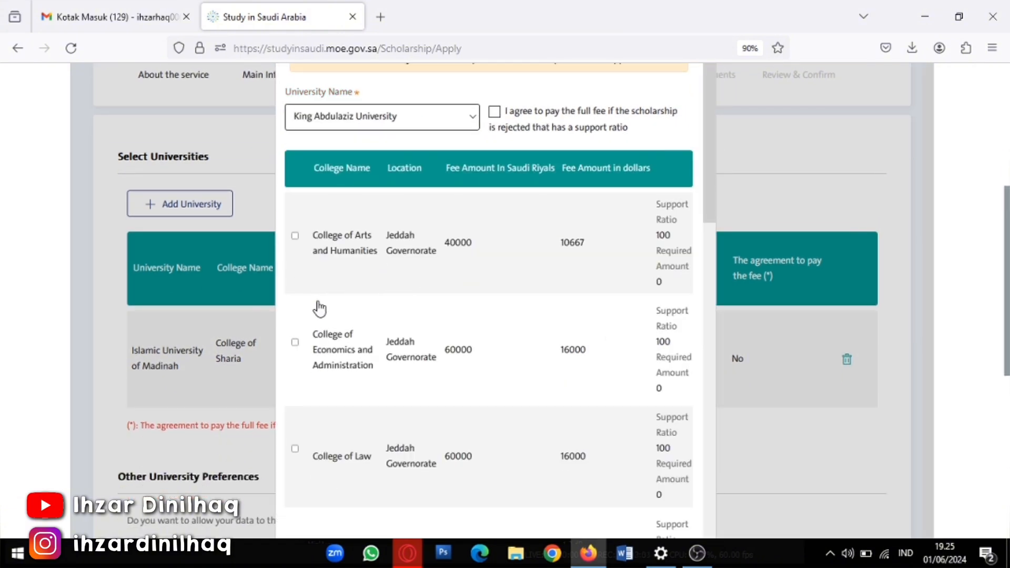
Tick the Arts and Humanities, Economics and Administration, and Law colleges and submit them
{"action": "left_click", "coordinate": [294, 236]}
{"action": "left_click", "coordinate": [295, 342]}
{"action": "left_click", "coordinate": [295, 343]}
{"action": "left_click", "coordinate": [295, 343]}
{"action": "left_click", "coordinate": [295, 449]}
{"action": "scroll", "coordinate": [473, 481], "scroll_direction": "down", "scroll_amount": 5}
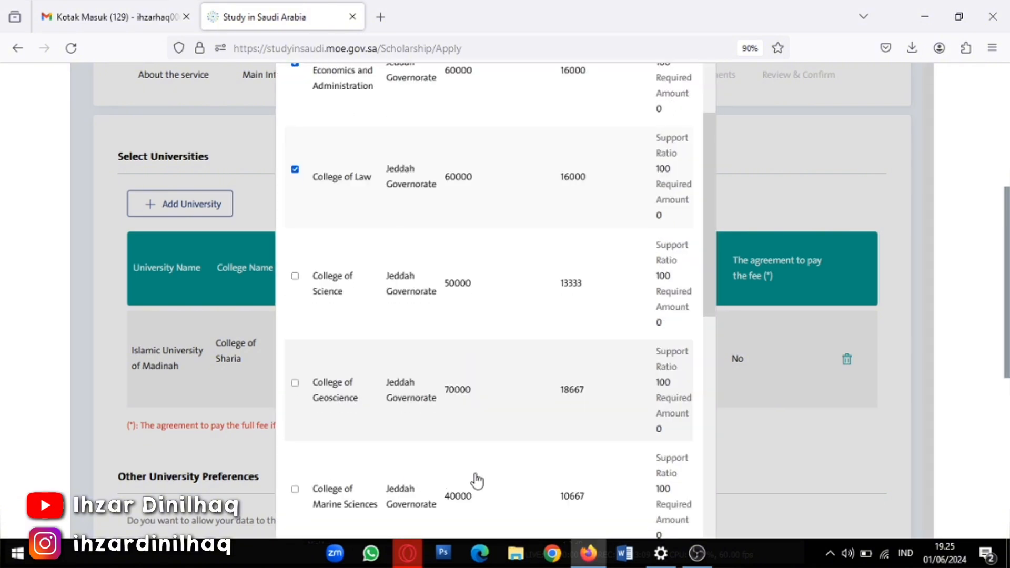
{"action": "scroll", "coordinate": [552, 455], "scroll_direction": "down", "scroll_amount": 5}
{"action": "scroll", "coordinate": [552, 455], "scroll_direction": "down", "scroll_amount": 10}
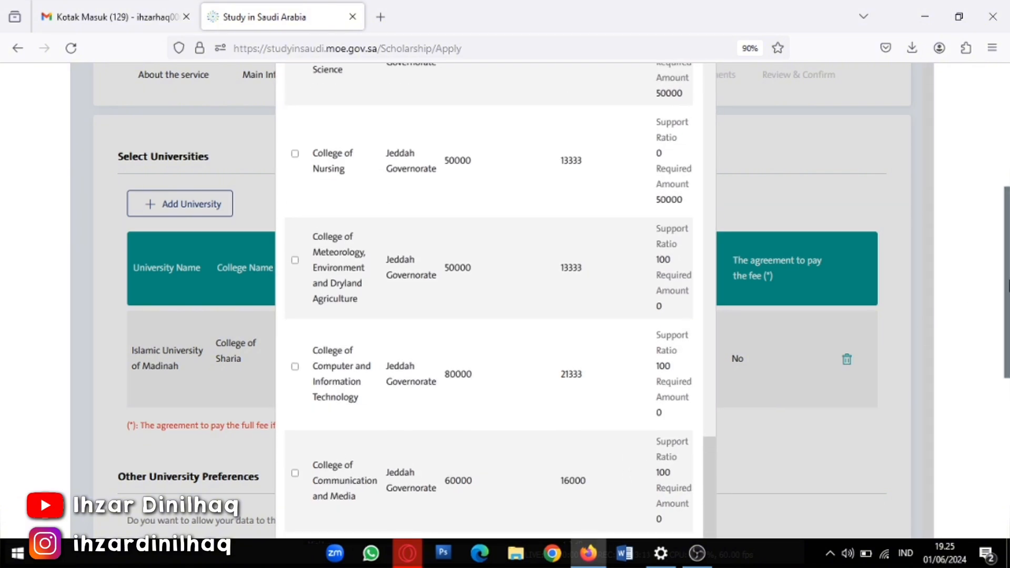
{"action": "scroll", "coordinate": [687, 462], "scroll_direction": "down", "scroll_amount": 3}
{"action": "scroll", "coordinate": [631, 399], "scroll_direction": "down", "scroll_amount": 3}
{"action": "left_click", "coordinate": [631, 377]}
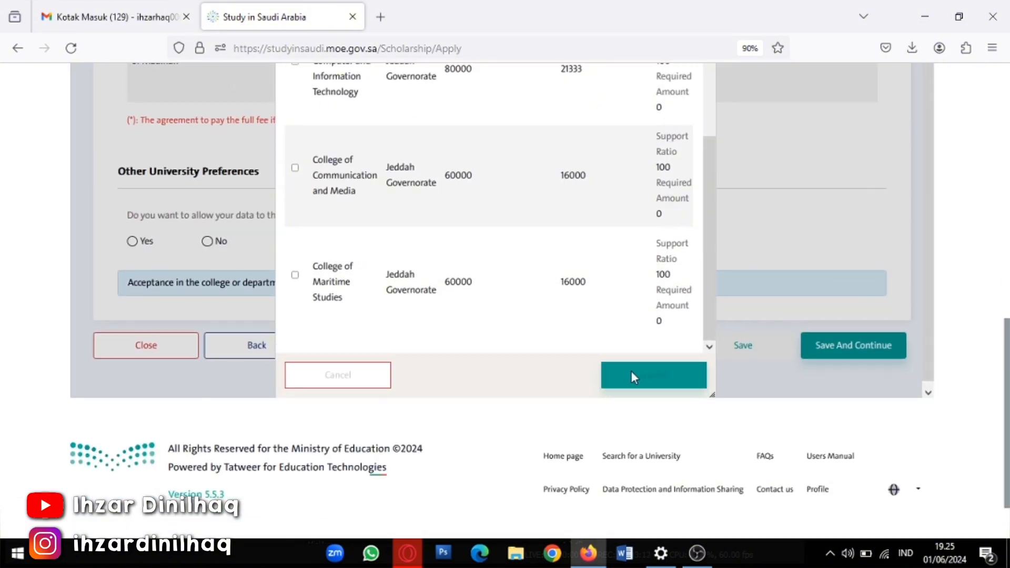
{"action": "scroll", "coordinate": [212, 336], "scroll_direction": "down", "scroll_amount": 4}
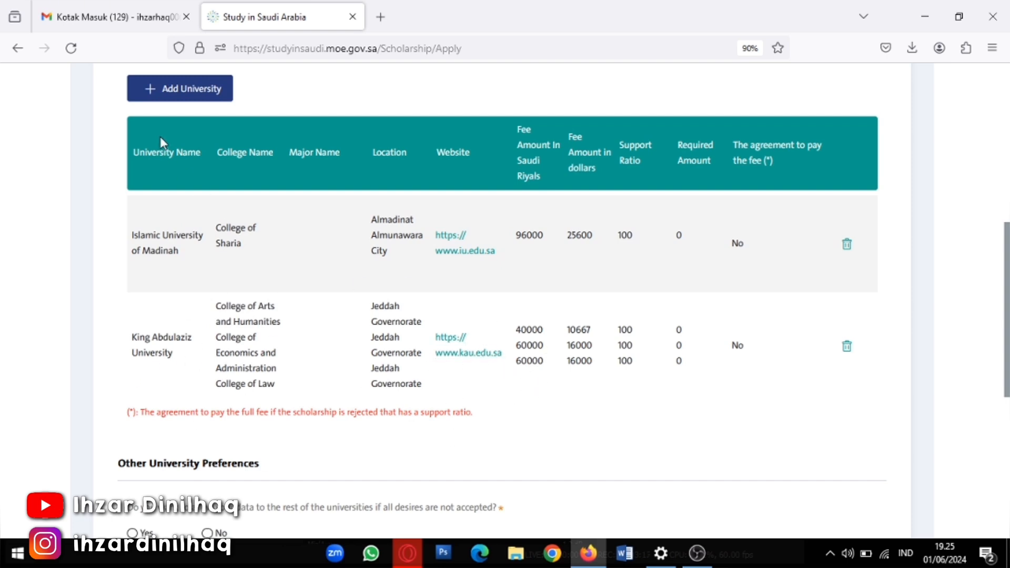
Add King Saud University's Common first year of Business and Humanities colleges
{"action": "left_click", "coordinate": [176, 90]}
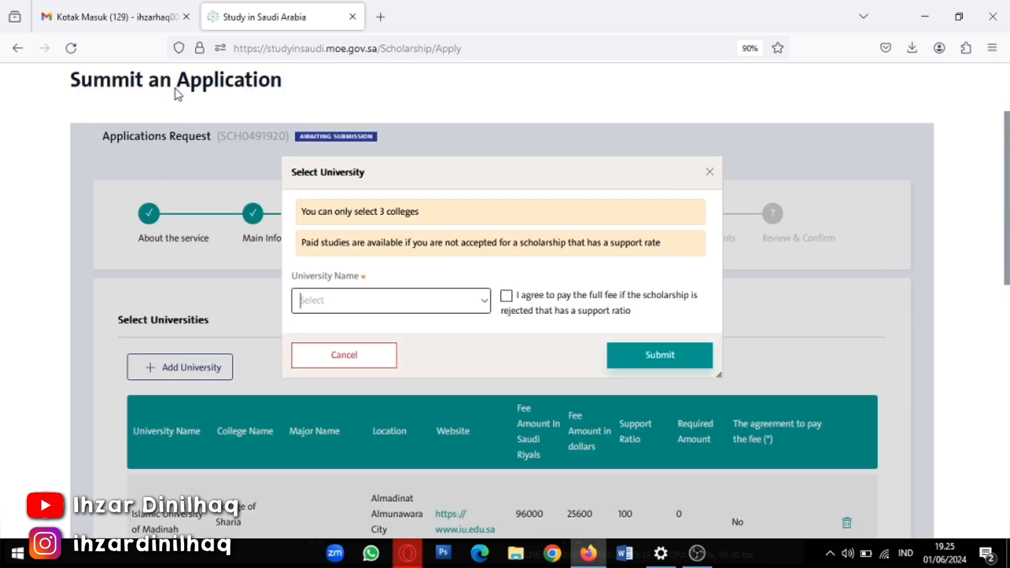
{"action": "left_click", "coordinate": [481, 302]}
{"action": "left_click", "coordinate": [341, 326]}
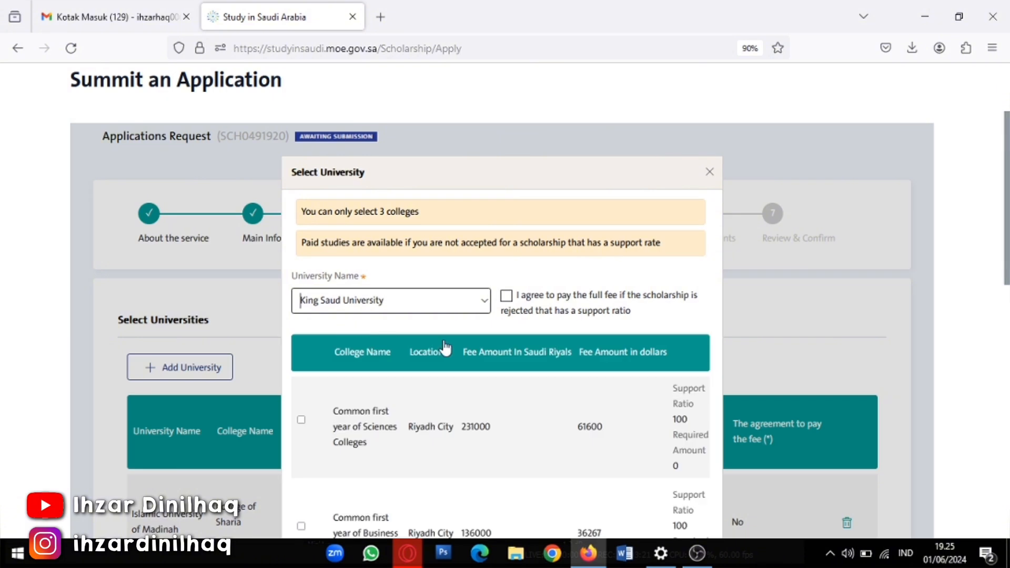
{"action": "scroll", "coordinate": [310, 429], "scroll_direction": "down", "scroll_amount": 3}
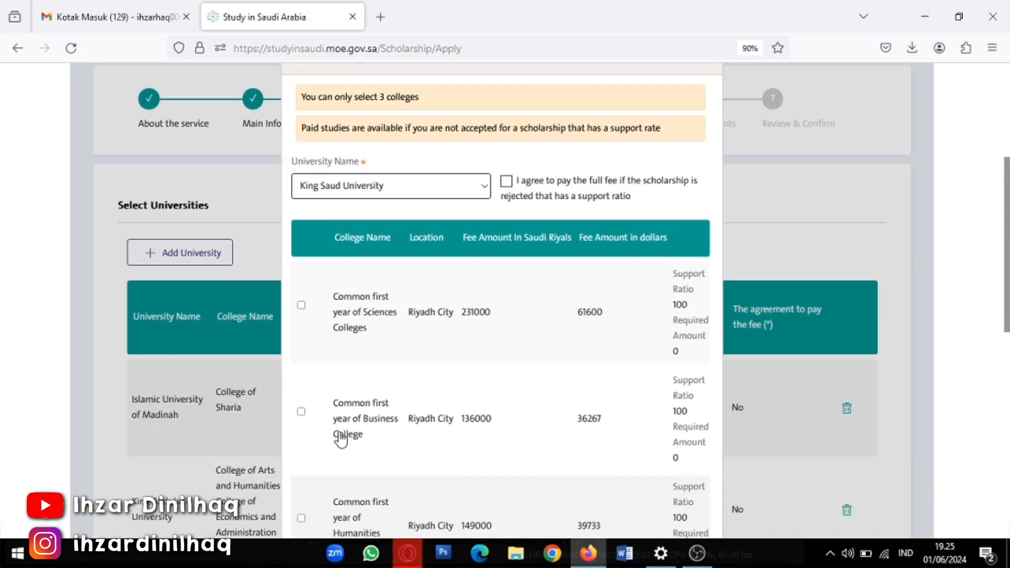
{"action": "left_click", "coordinate": [301, 383]}
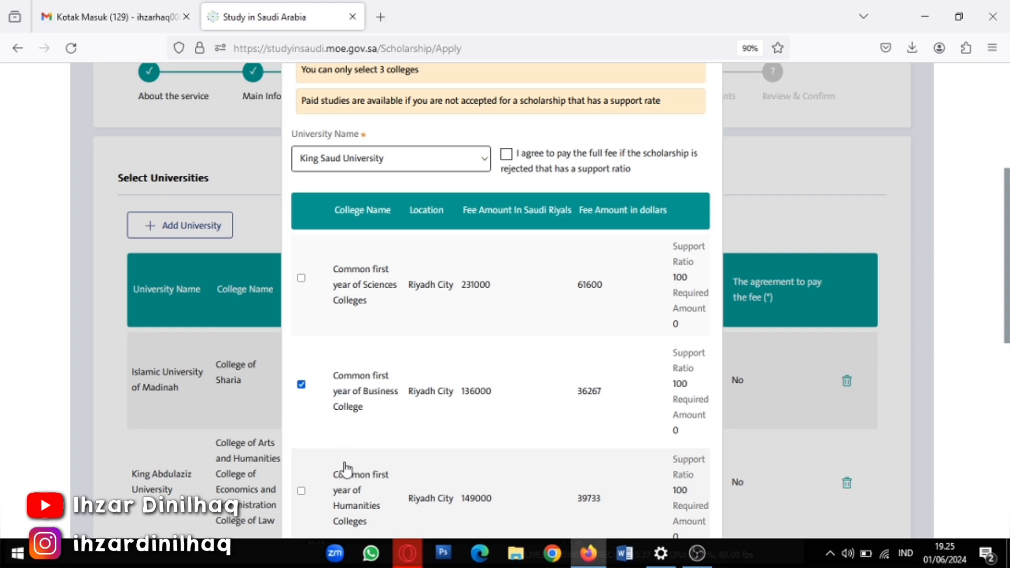
{"action": "scroll", "coordinate": [303, 363], "scroll_direction": "down", "scroll_amount": 6}
{"action": "left_click", "coordinate": [300, 207]}
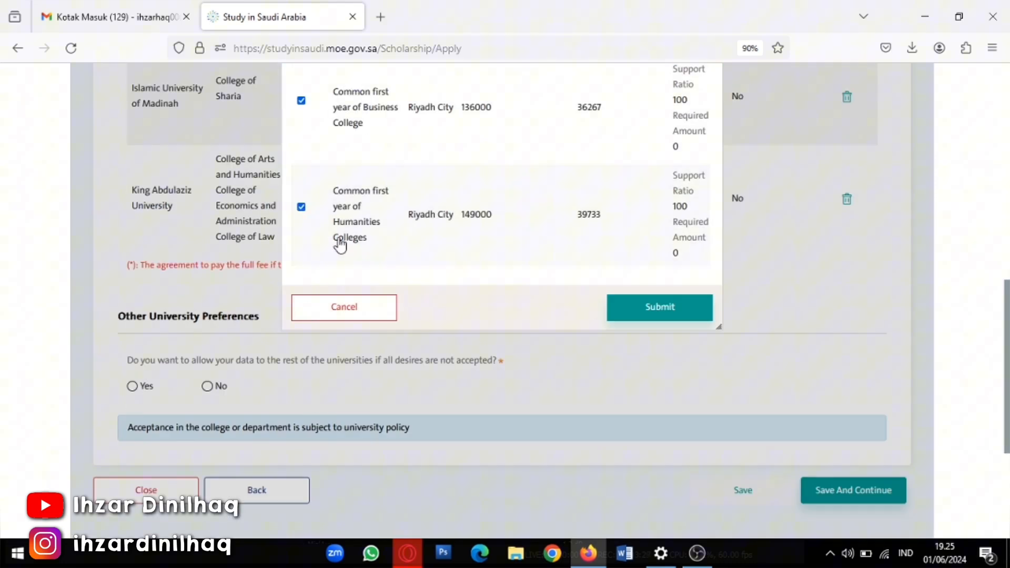
{"action": "left_click", "coordinate": [657, 314]}
{"action": "scroll", "coordinate": [302, 372], "scroll_direction": "down", "scroll_amount": 8}
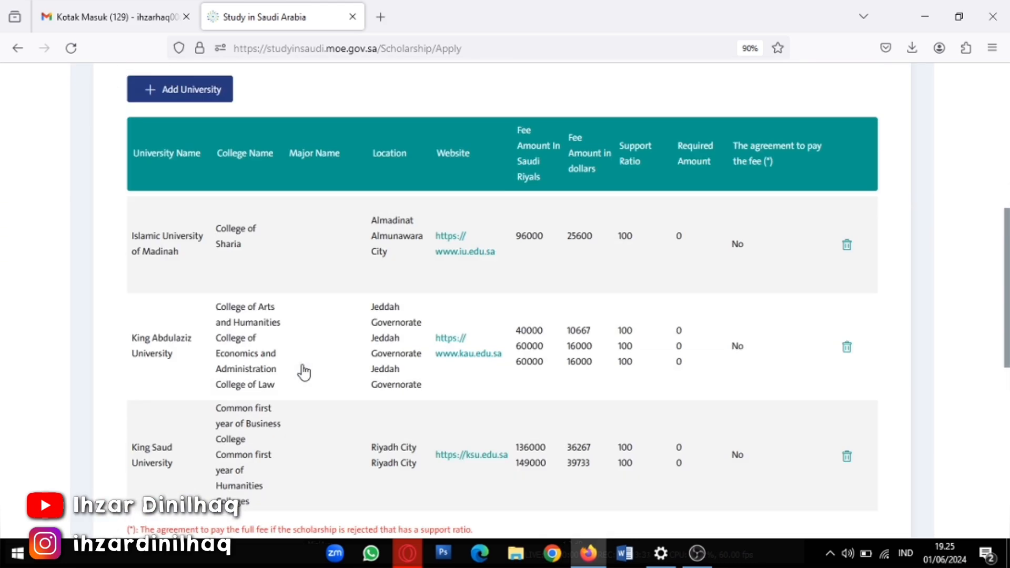
Under Other University Preferences, choose Yes to share data with other universities
{"action": "scroll", "coordinate": [304, 371], "scroll_direction": "up", "scroll_amount": 1}
{"action": "scroll", "coordinate": [300, 368], "scroll_direction": "down", "scroll_amount": 4}
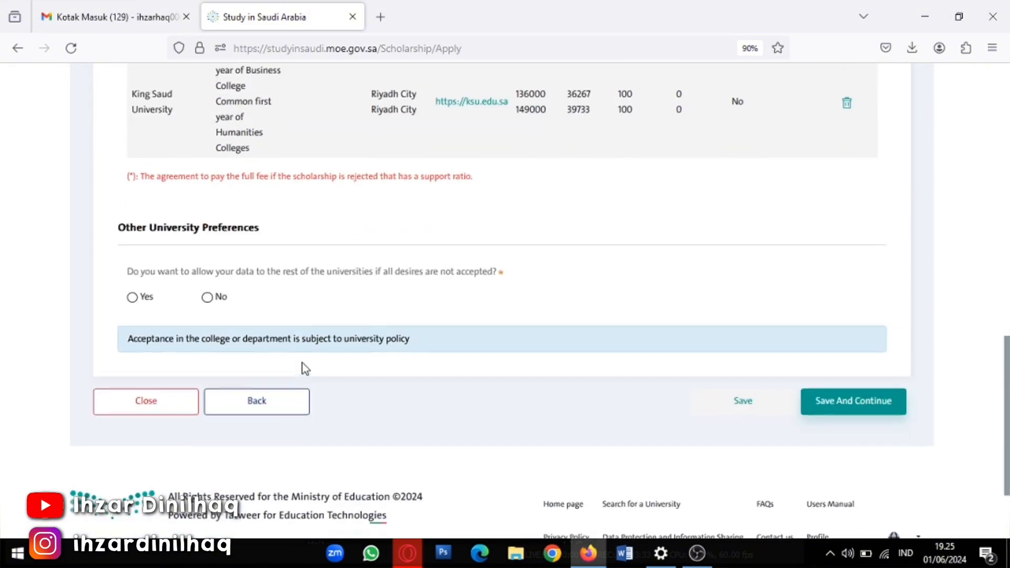
{"action": "scroll", "coordinate": [281, 356], "scroll_direction": "up", "scroll_amount": 3}
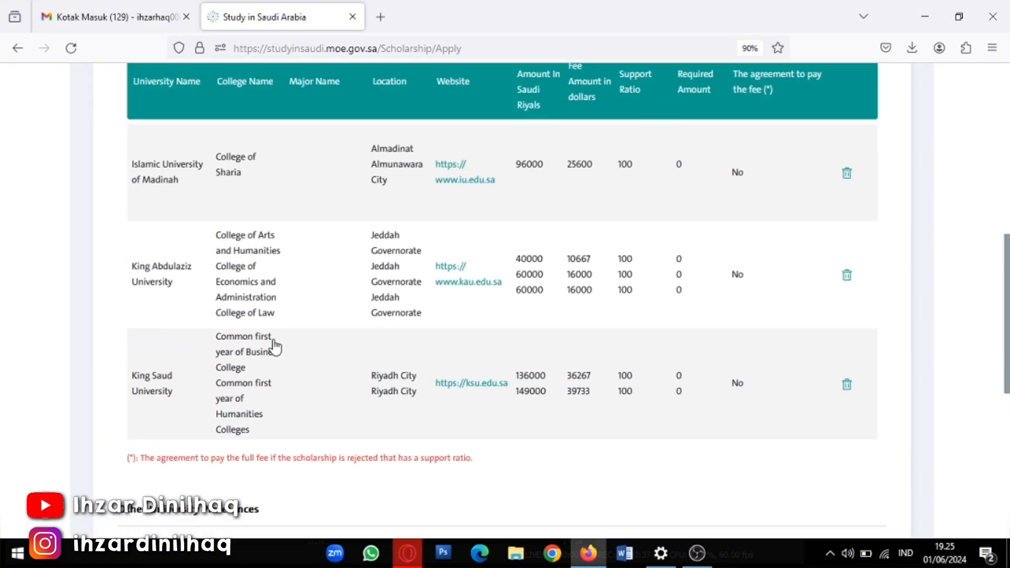
{"action": "scroll", "coordinate": [272, 342], "scroll_direction": "down", "scroll_amount": 6}
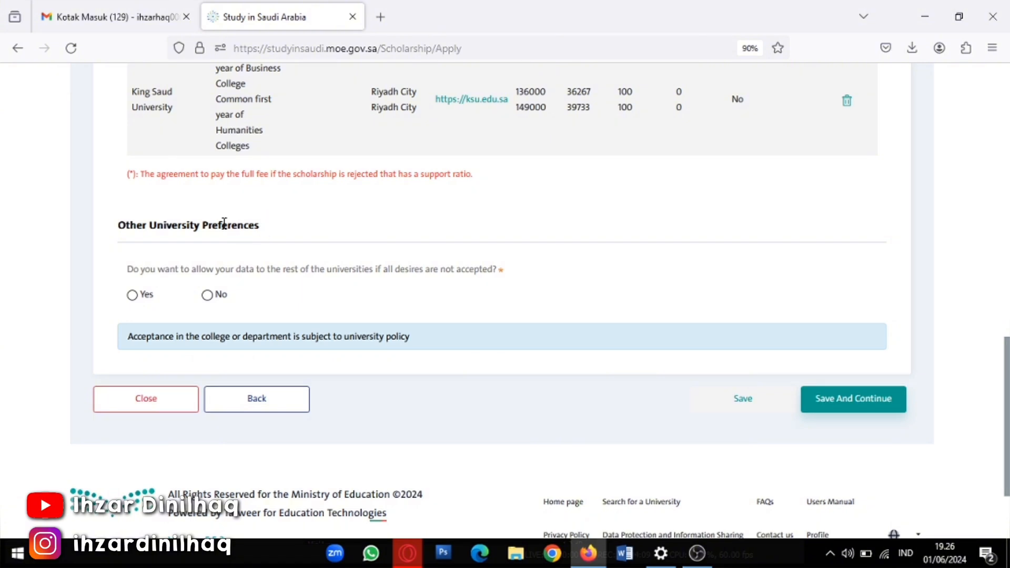
{"action": "scroll", "coordinate": [231, 237], "scroll_direction": "up", "scroll_amount": 5}
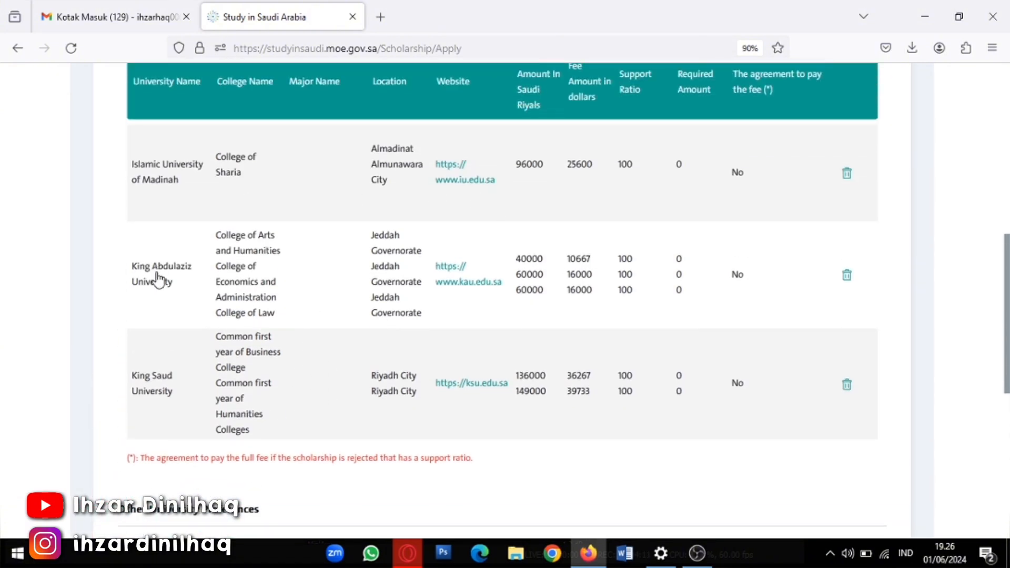
{"action": "scroll", "coordinate": [216, 294], "scroll_direction": "down", "scroll_amount": 3}
{"action": "scroll", "coordinate": [215, 308], "scroll_direction": "down", "scroll_amount": 3}
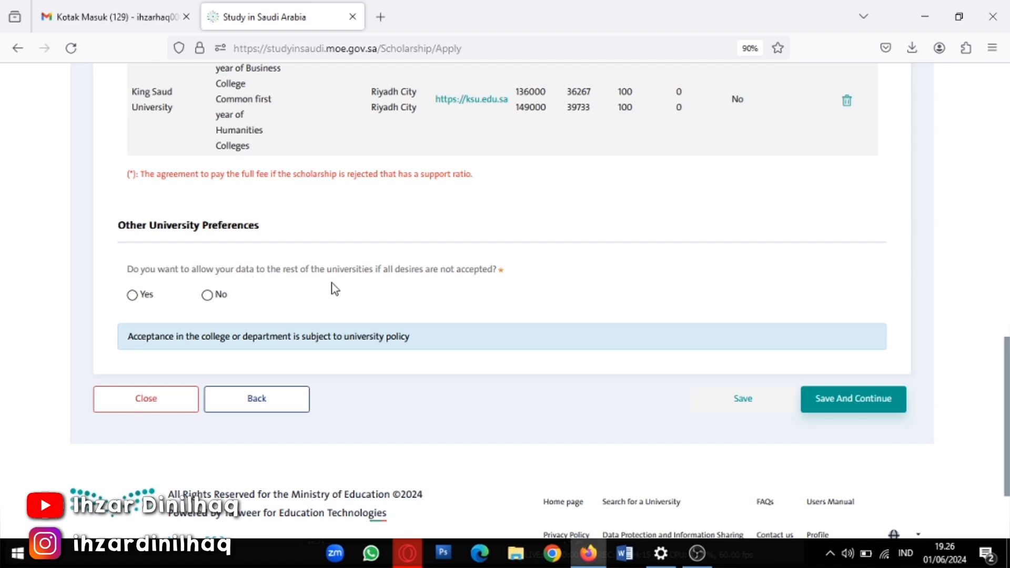
{"action": "left_click", "coordinate": [132, 296]}
Save the University Data and move on to the Upload Documents step
{"action": "left_click", "coordinate": [207, 298]}
{"action": "scroll", "coordinate": [209, 310], "scroll_direction": "up", "scroll_amount": 10}
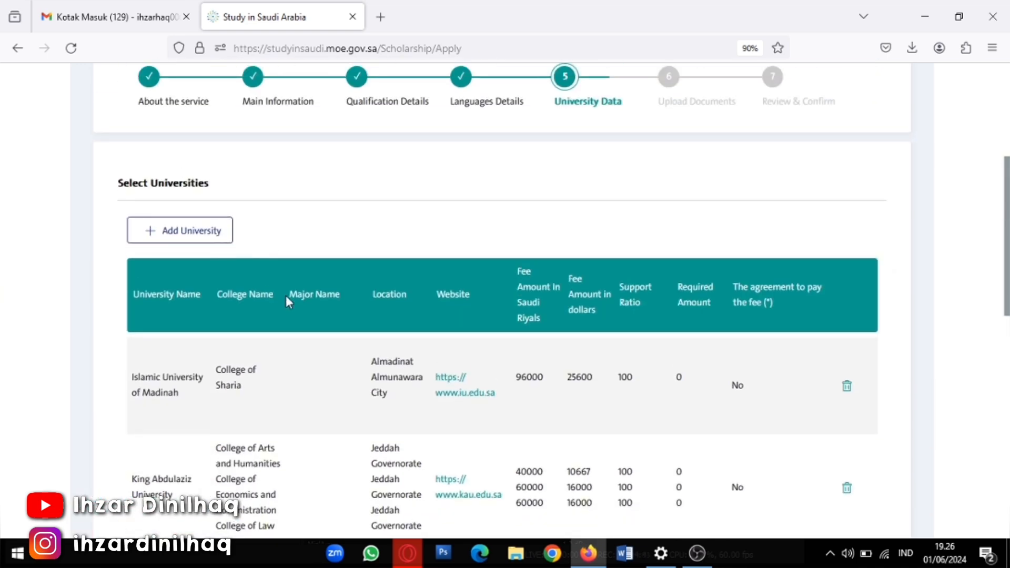
{"action": "scroll", "coordinate": [286, 295], "scroll_direction": "down", "scroll_amount": 3}
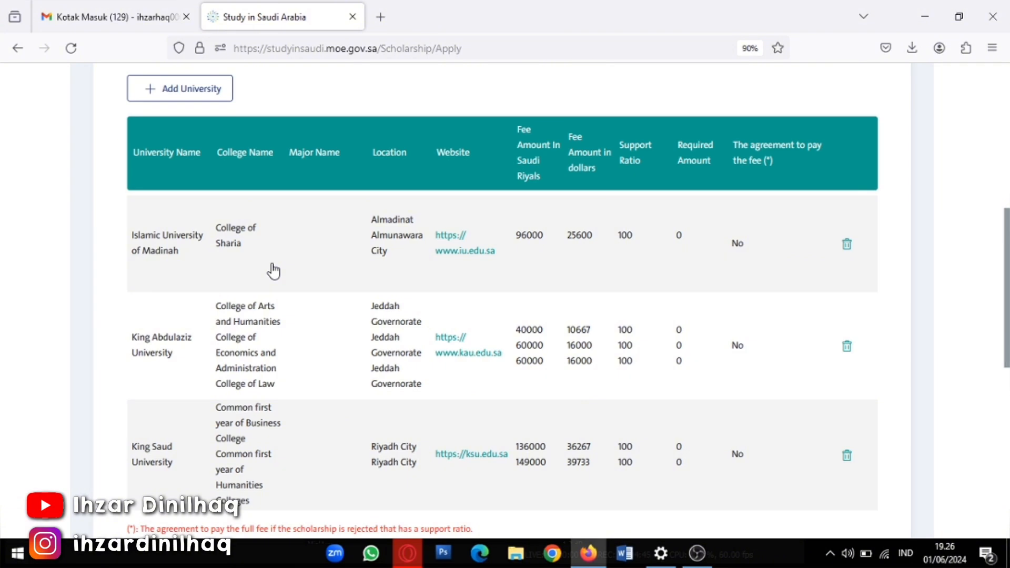
{"action": "scroll", "coordinate": [336, 284], "scroll_direction": "down", "scroll_amount": 3}
{"action": "scroll", "coordinate": [660, 359], "scroll_direction": "down", "scroll_amount": 5}
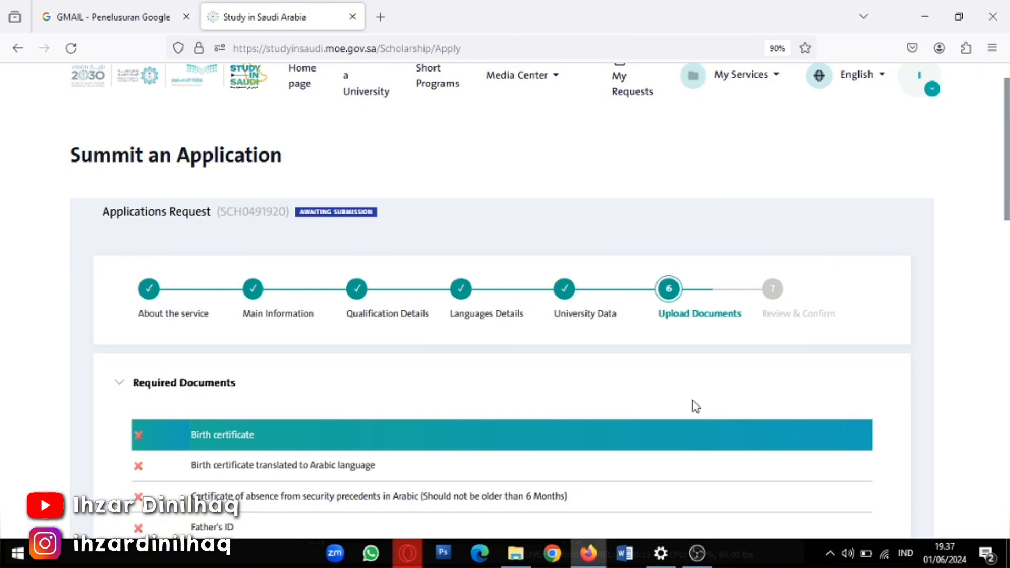
{"action": "scroll", "coordinate": [435, 334], "scroll_direction": "down", "scroll_amount": 3}
{"action": "scroll", "coordinate": [392, 331], "scroll_direction": "down", "scroll_amount": 3}
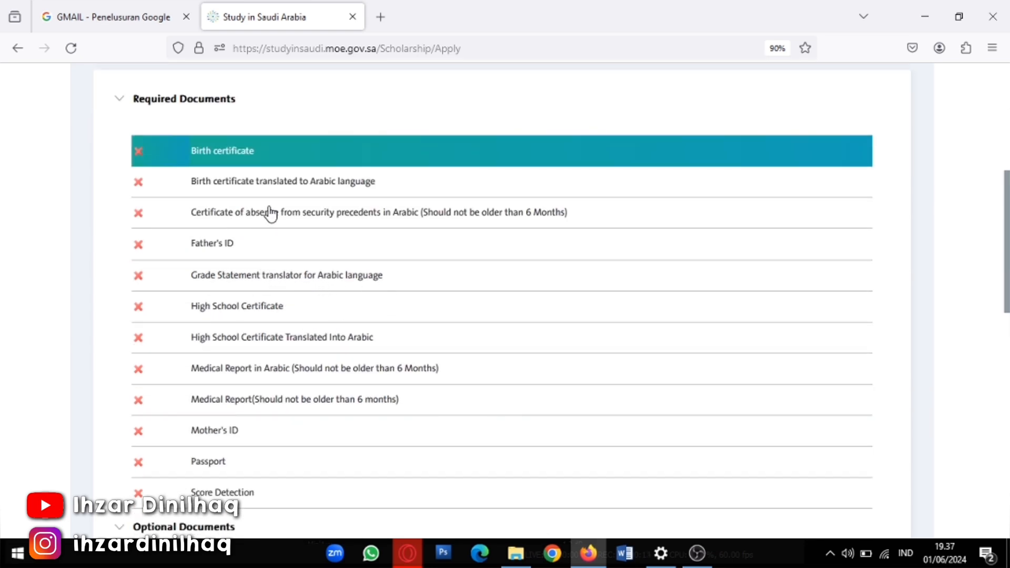
{"action": "scroll", "coordinate": [274, 405], "scroll_direction": "down", "scroll_amount": 5}
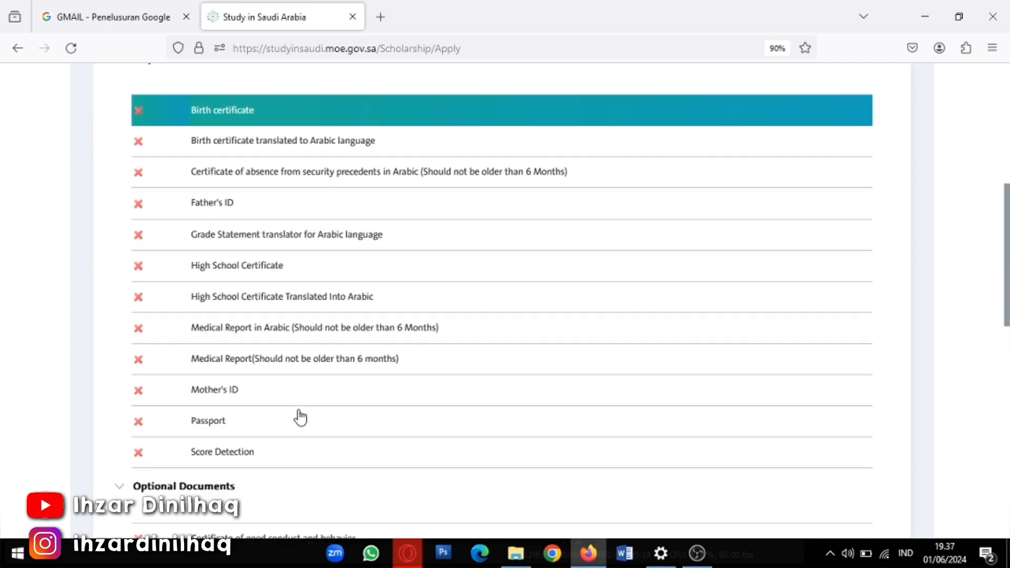
{"action": "scroll", "coordinate": [263, 363], "scroll_direction": "up", "scroll_amount": 5}
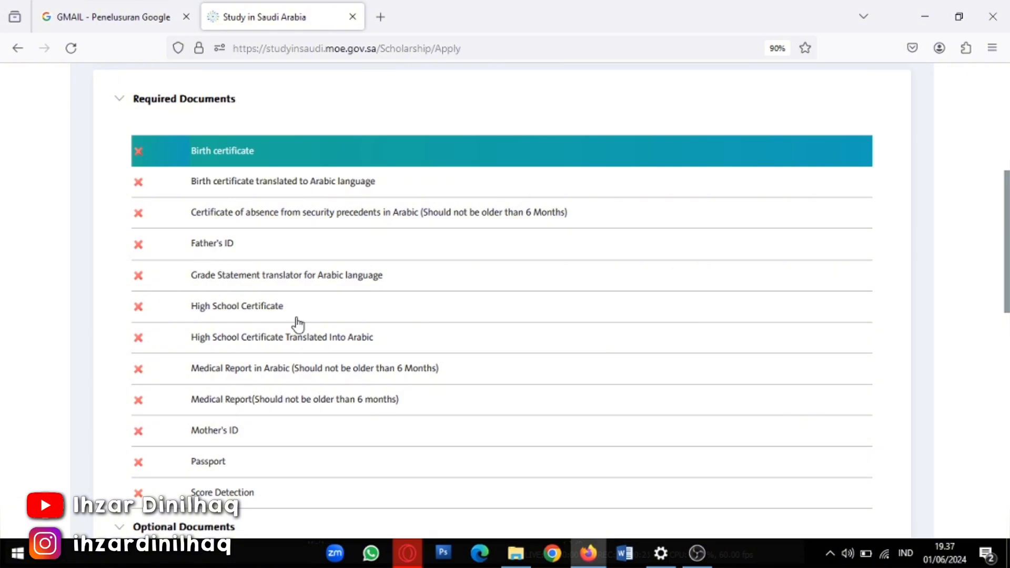
{"action": "scroll", "coordinate": [295, 323], "scroll_direction": "down", "scroll_amount": 4}
{"action": "scroll", "coordinate": [230, 368], "scroll_direction": "down", "scroll_amount": 3}
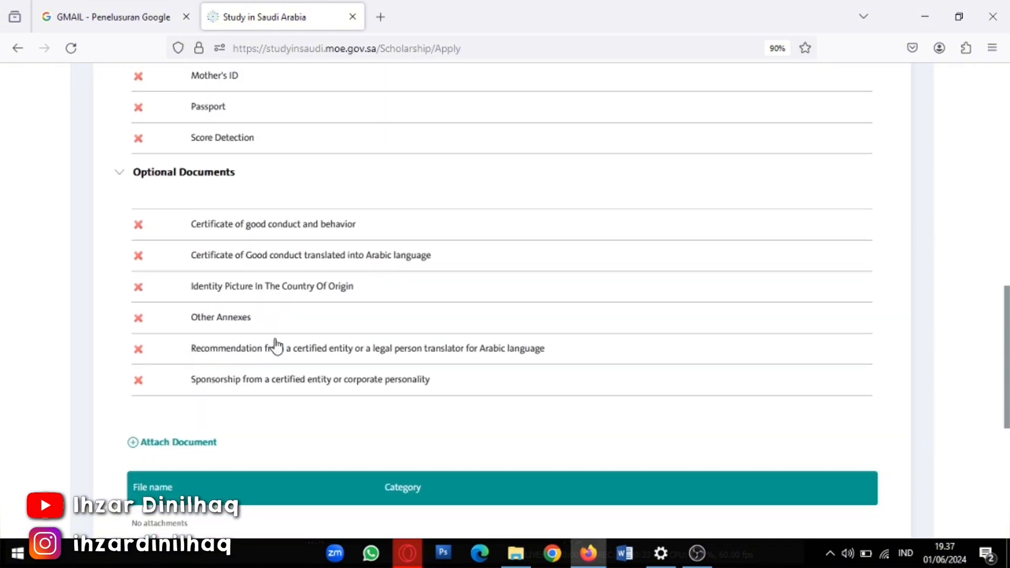
{"action": "scroll", "coordinate": [278, 343], "scroll_direction": "up", "scroll_amount": 1}
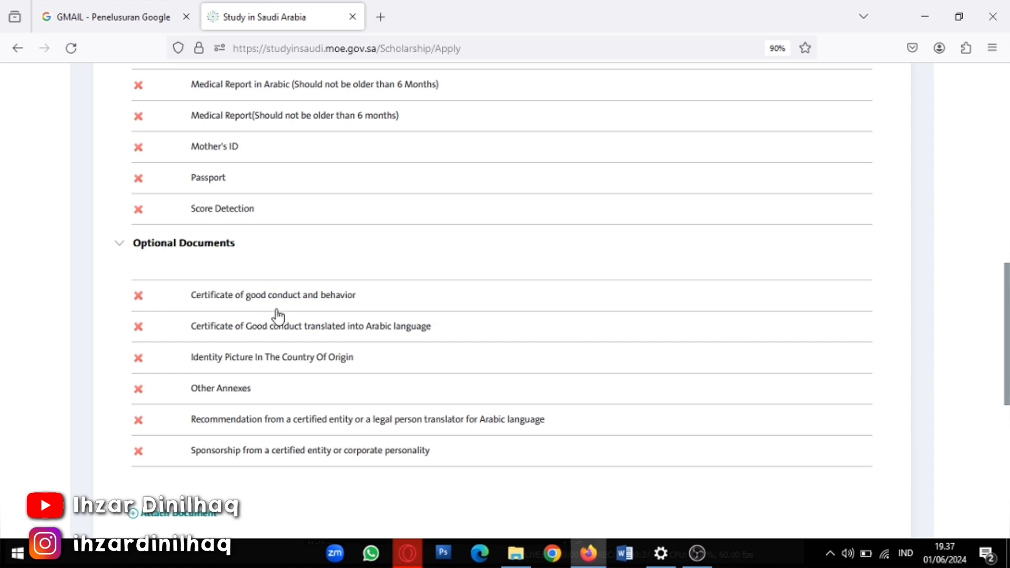
{"action": "scroll", "coordinate": [335, 309], "scroll_direction": "up", "scroll_amount": 4}
{"action": "scroll", "coordinate": [336, 307], "scroll_direction": "up", "scroll_amount": 2}
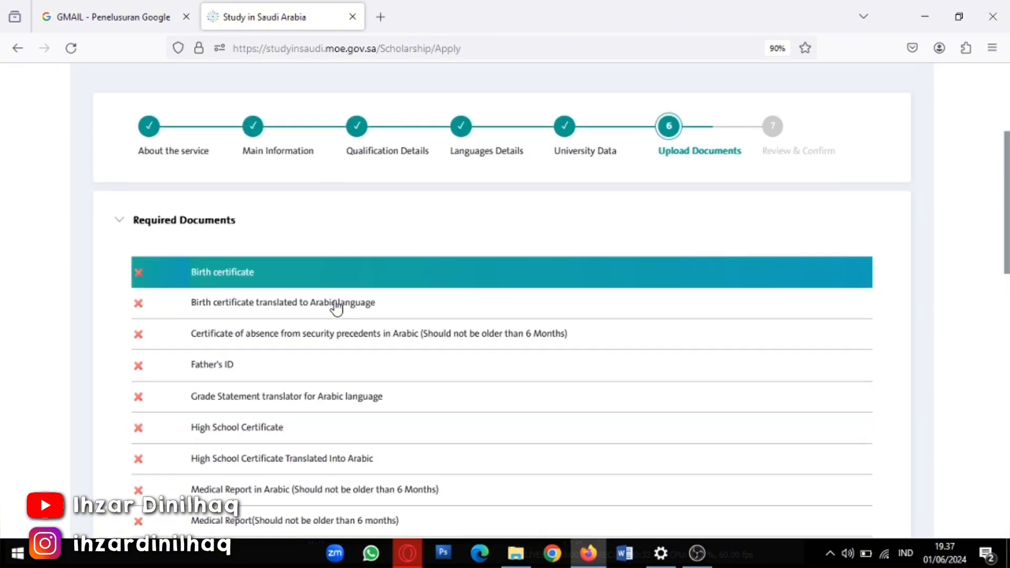
{"action": "scroll", "coordinate": [336, 308], "scroll_direction": "down", "scroll_amount": 1}
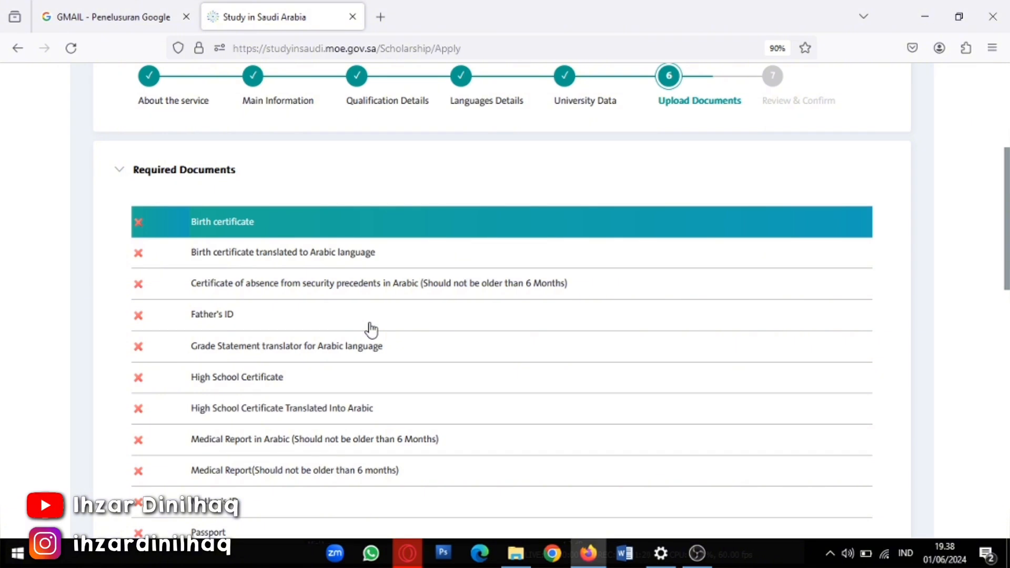
{"action": "scroll", "coordinate": [371, 330], "scroll_direction": "down", "scroll_amount": 2}
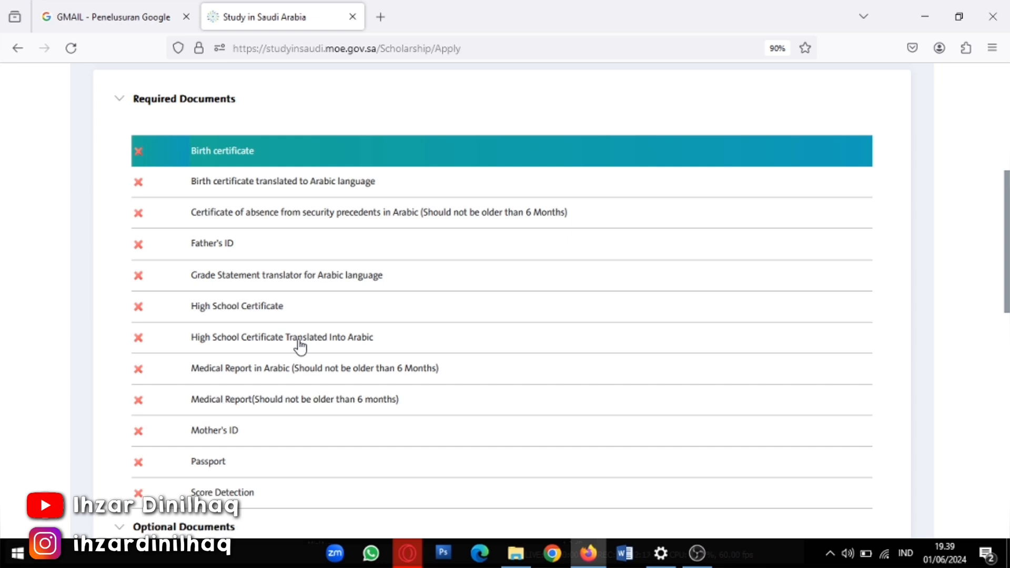
{"action": "scroll", "coordinate": [300, 347], "scroll_direction": "down", "scroll_amount": 3}
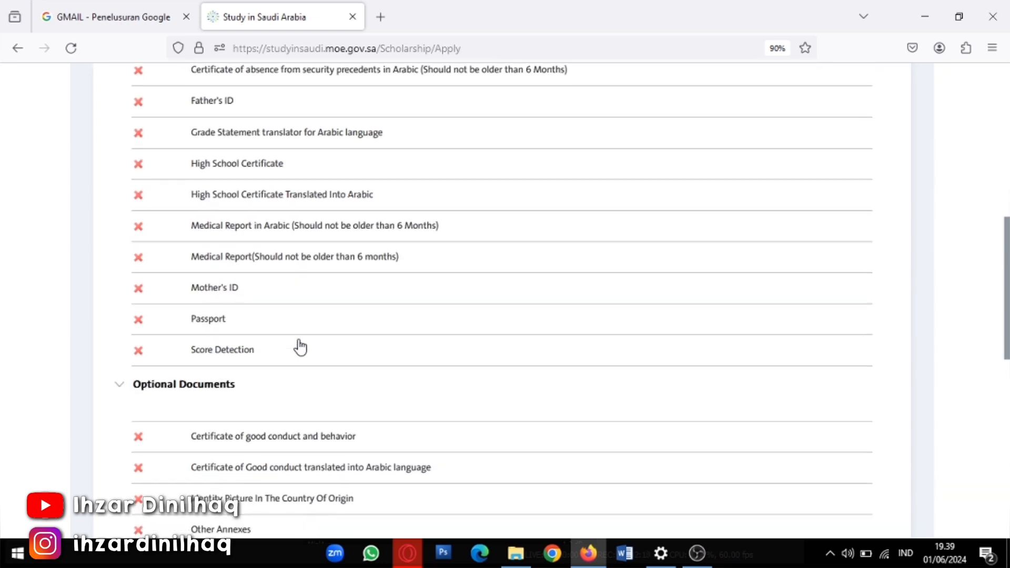
{"action": "scroll", "coordinate": [300, 347], "scroll_direction": "down", "scroll_amount": 3}
{"action": "scroll", "coordinate": [210, 415], "scroll_direction": "down", "scroll_amount": 2}
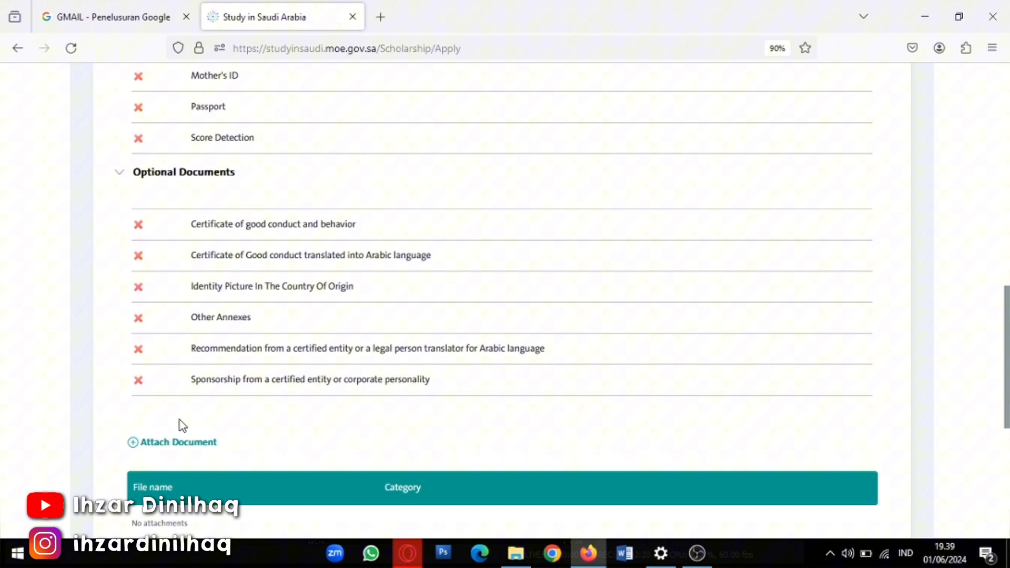
Start a new document attachment and bring up the file picker
{"action": "left_click", "coordinate": [166, 444]}
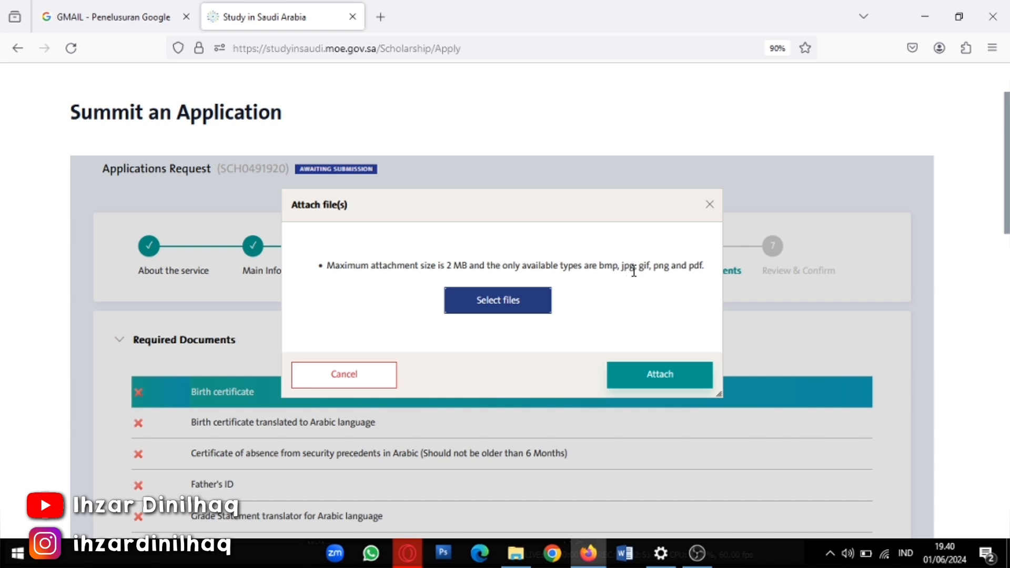
{"action": "left_click", "coordinate": [499, 302]}
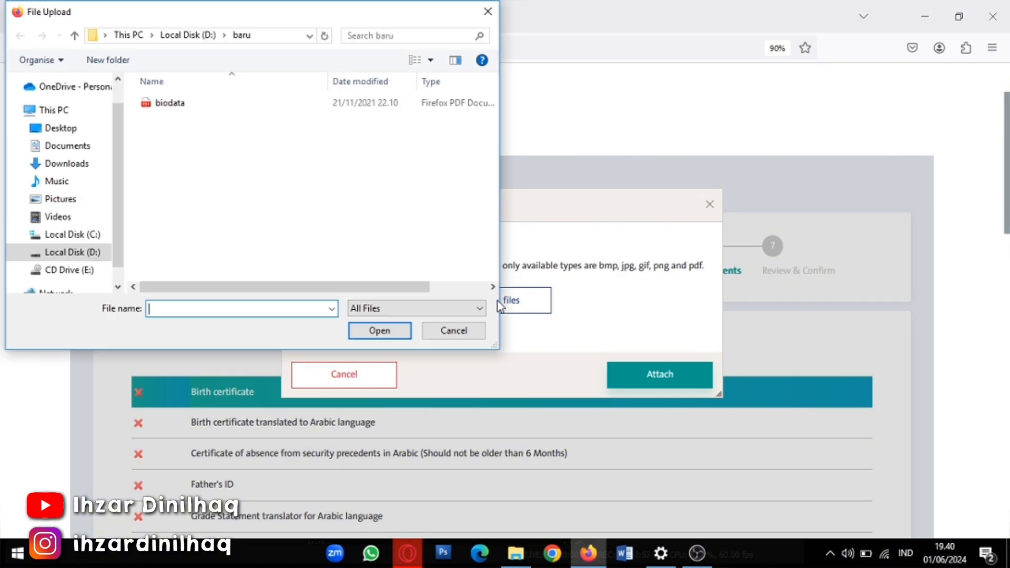
Choose biodata.pdf from Local Disk (D:) > baru for upload
{"action": "left_click", "coordinate": [166, 104]}
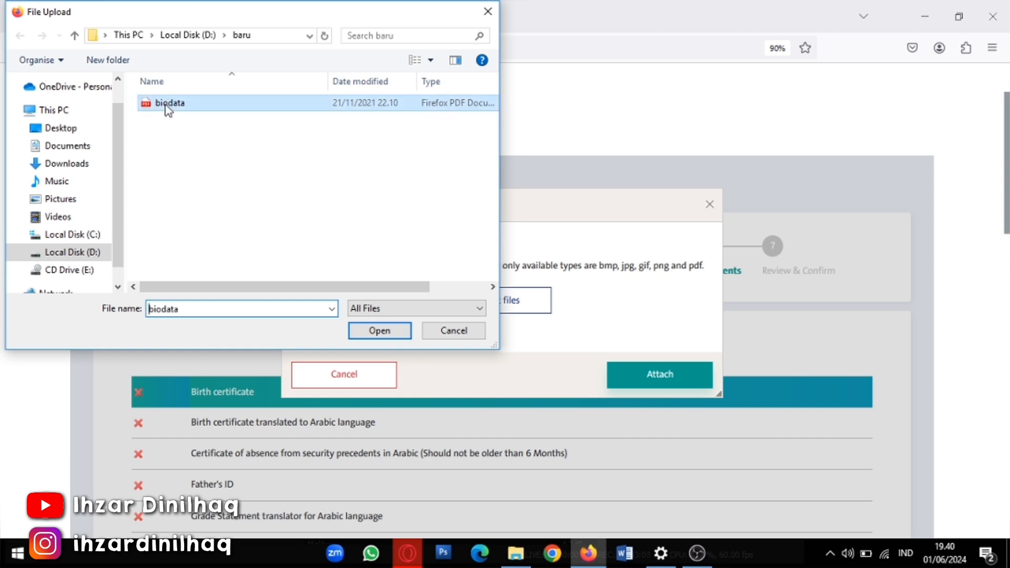
{"action": "left_click", "coordinate": [379, 331]}
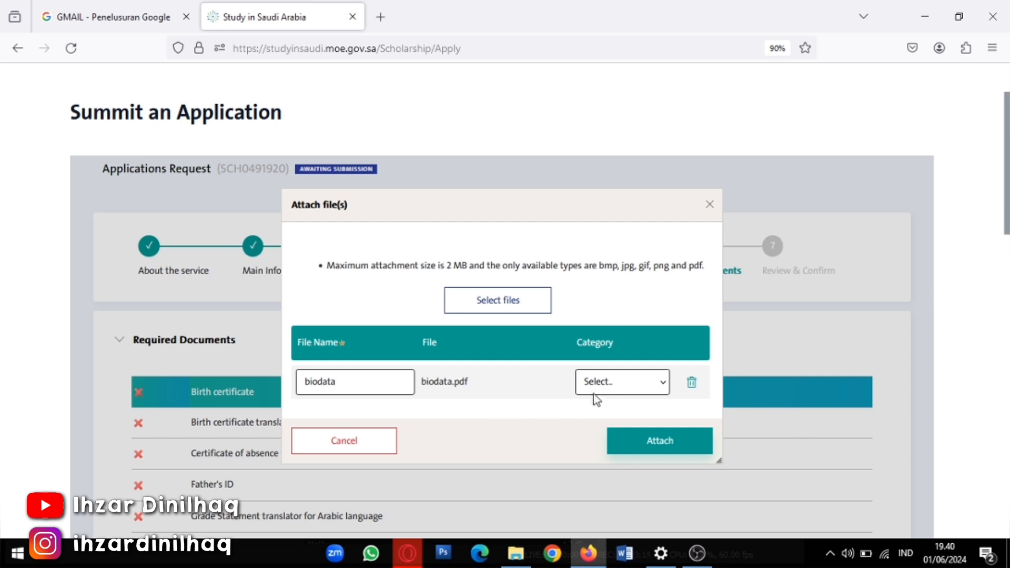
Categorise biodata.pdf as Birth certificate, then add it again as Personal Picture (4 x 6)
{"action": "left_click", "coordinate": [629, 382]}
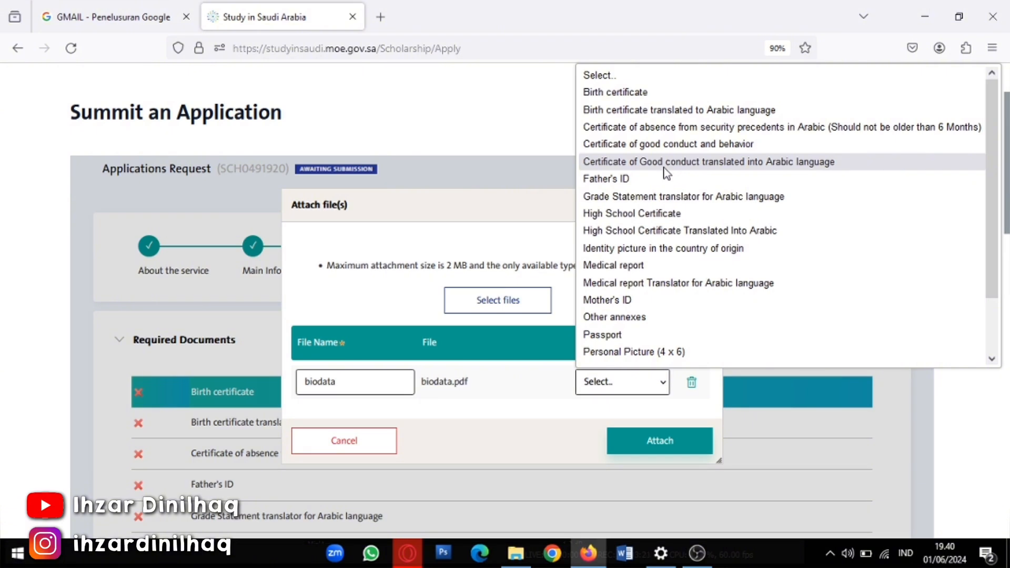
{"action": "left_click", "coordinate": [613, 98]}
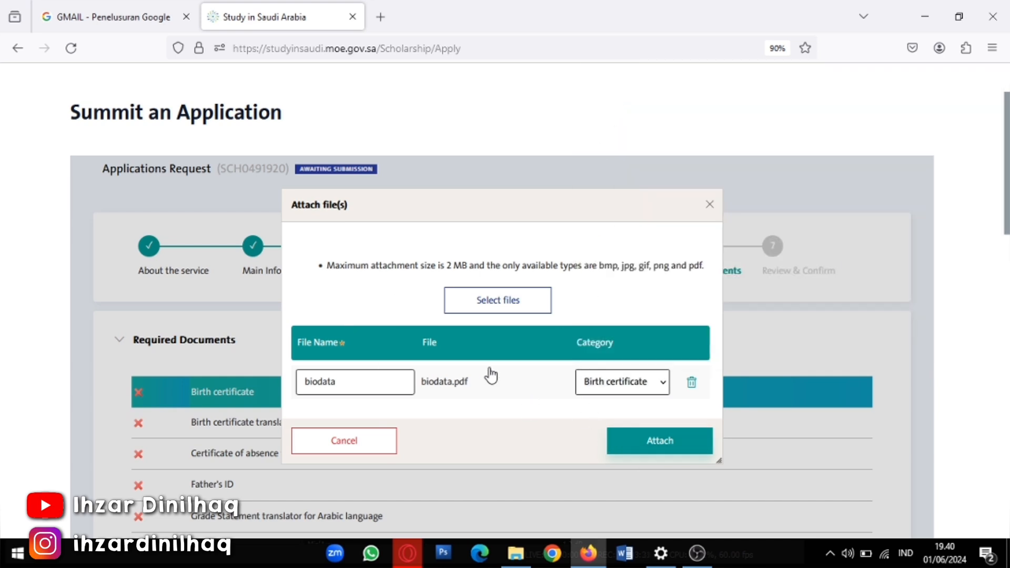
{"action": "left_click", "coordinate": [509, 311]}
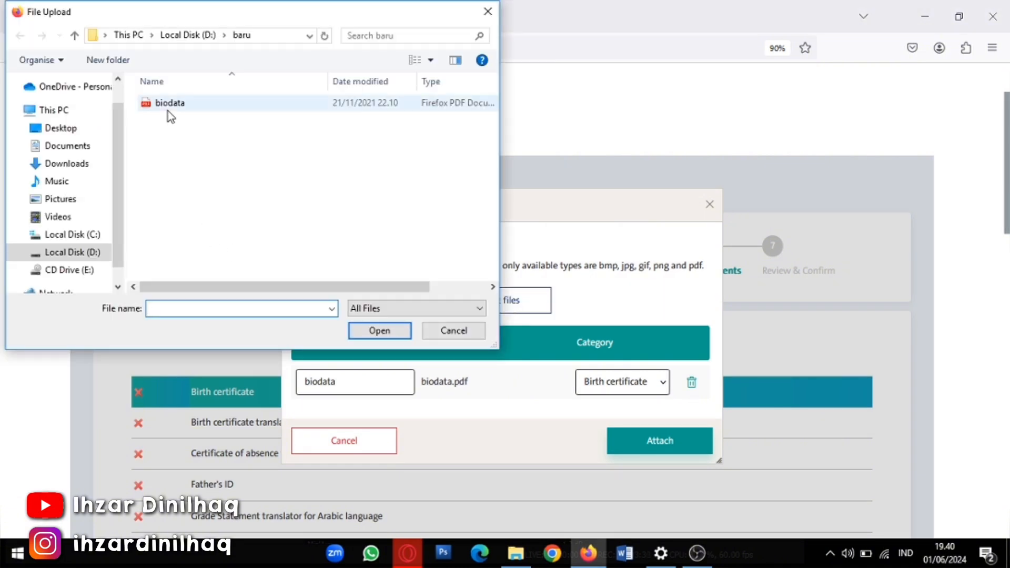
{"action": "left_click", "coordinate": [168, 104]}
{"action": "left_click", "coordinate": [379, 331]}
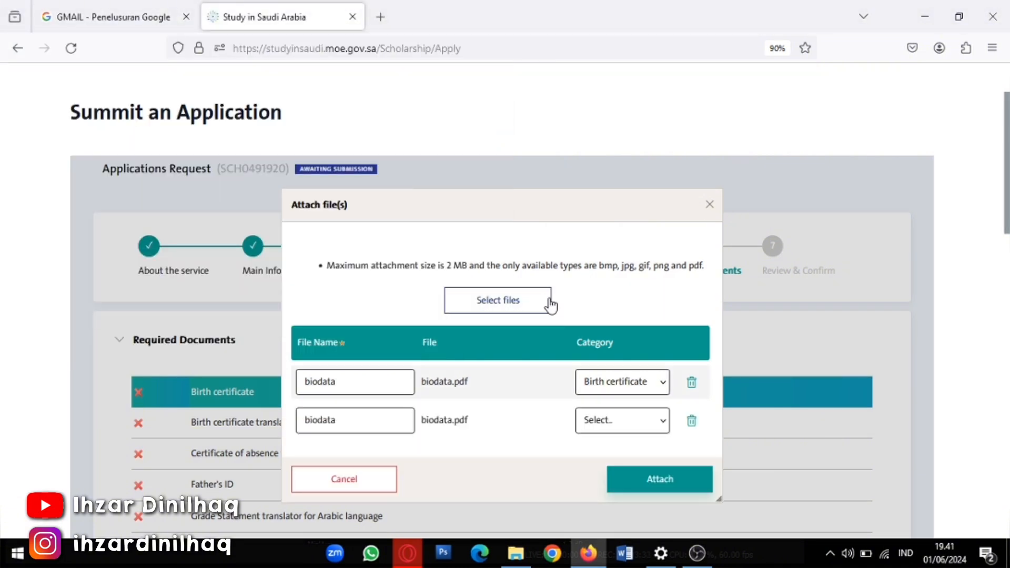
{"action": "left_click", "coordinate": [616, 421]}
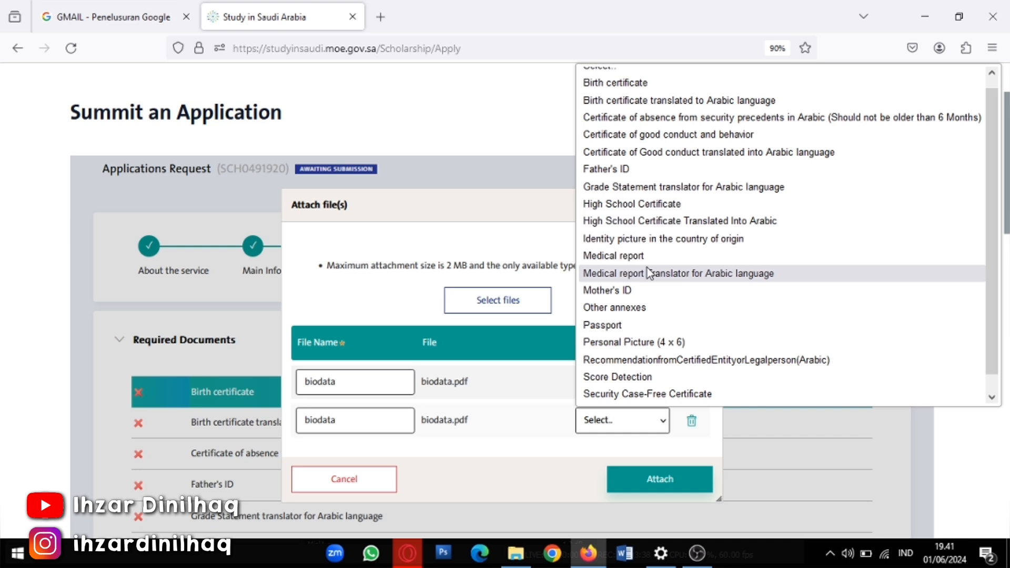
{"action": "left_click", "coordinate": [624, 342]}
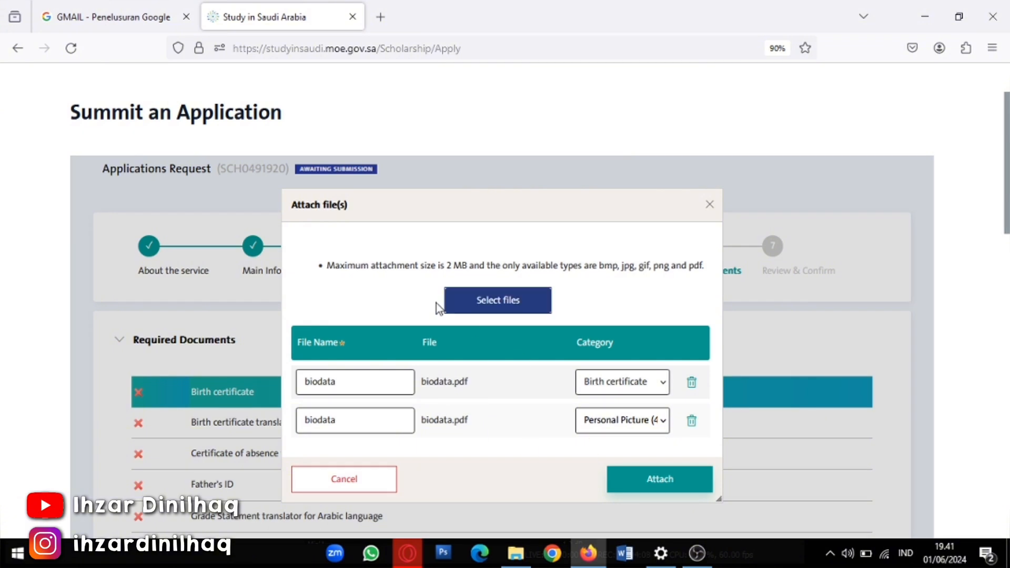
Add biodata.pdf a third time as Certificate of absence and attach all three files
{"action": "left_click", "coordinate": [460, 309]}
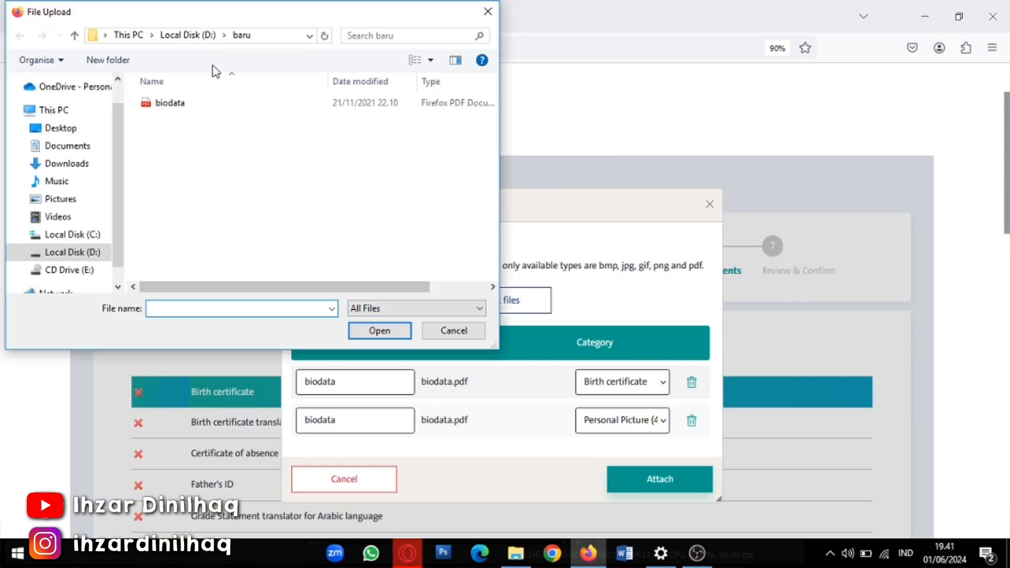
{"action": "left_click", "coordinate": [223, 99]}
{"action": "left_click", "coordinate": [400, 330]}
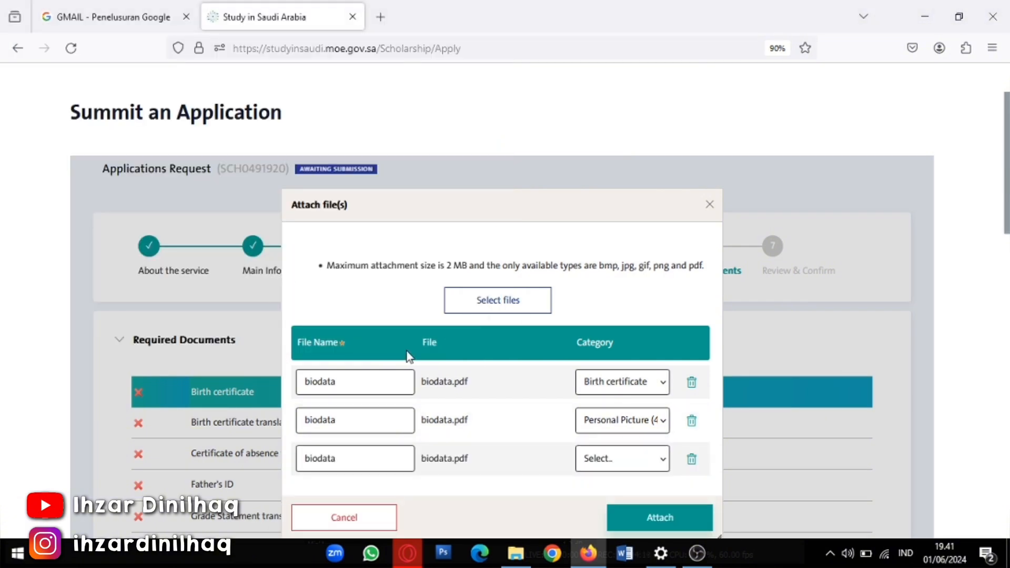
{"action": "left_click", "coordinate": [634, 467]}
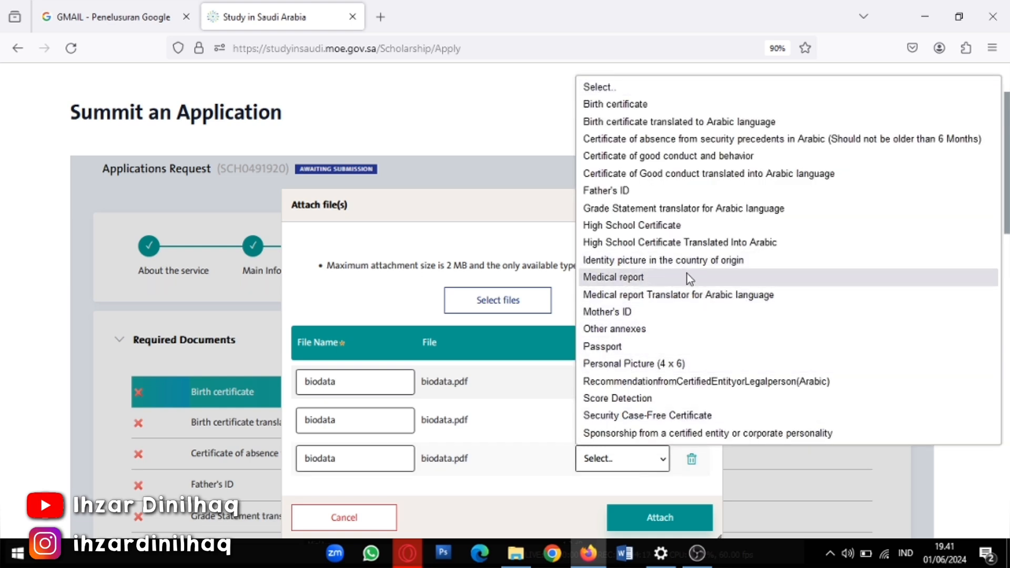
{"action": "left_click", "coordinate": [823, 143]}
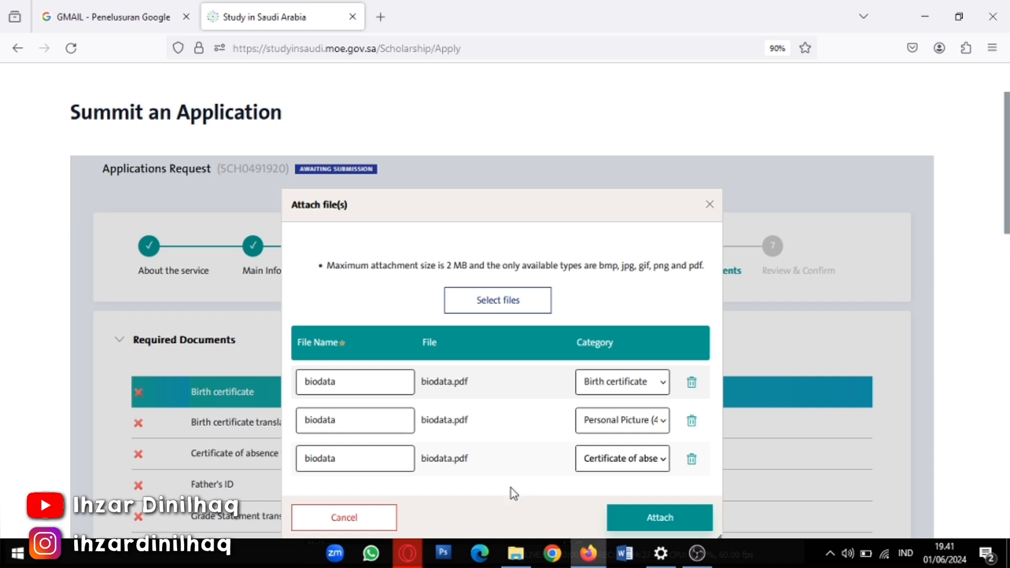
{"action": "left_click", "coordinate": [641, 517]}
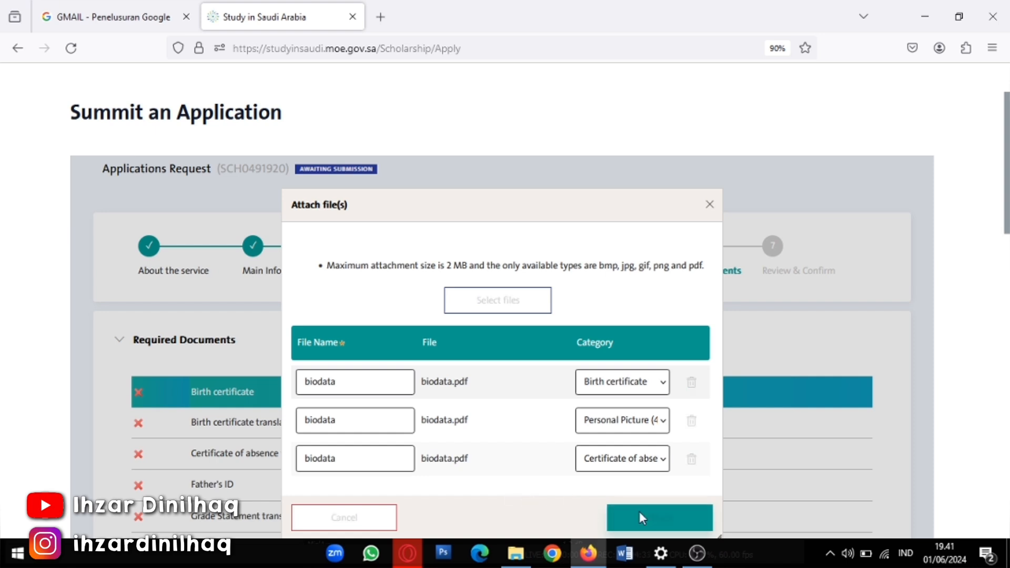
{"action": "scroll", "coordinate": [639, 511], "scroll_direction": "down", "scroll_amount": 6}
{"action": "scroll", "coordinate": [548, 474], "scroll_direction": "down", "scroll_amount": 6}
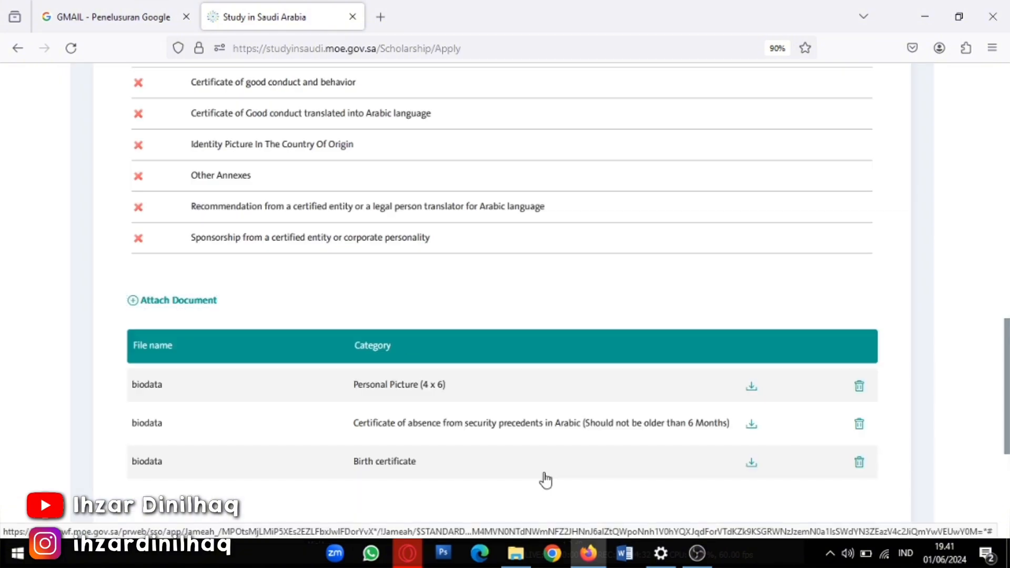
{"action": "scroll", "coordinate": [463, 466], "scroll_direction": "up", "scroll_amount": 2}
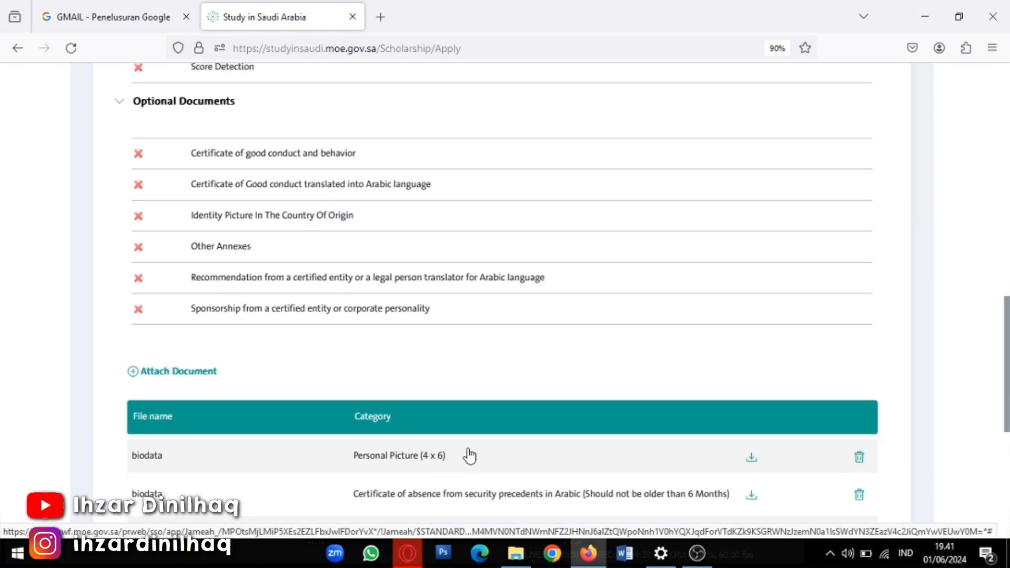
{"action": "scroll", "coordinate": [447, 417], "scroll_direction": "up", "scroll_amount": 4}
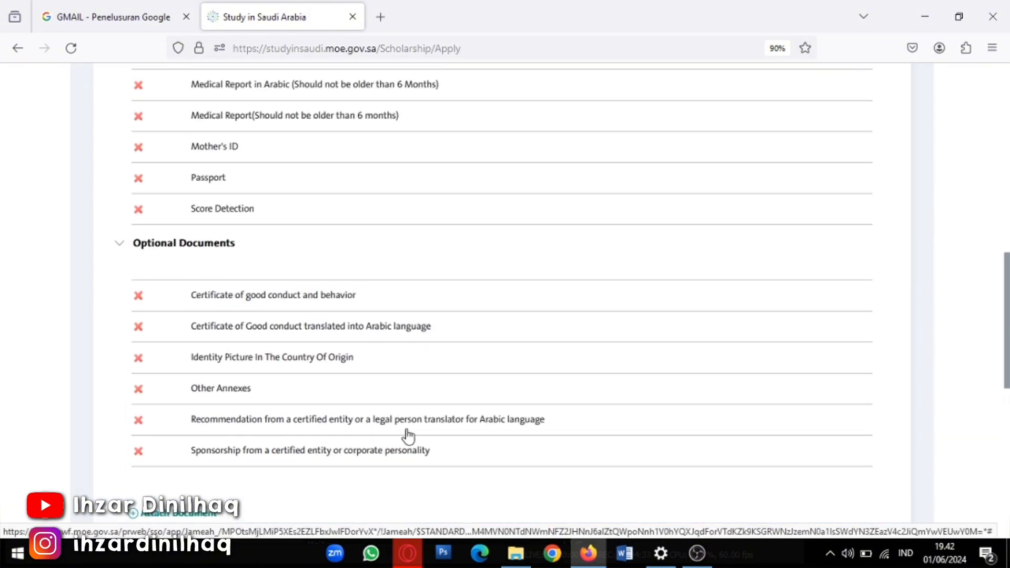
{"action": "scroll", "coordinate": [408, 436], "scroll_direction": "up", "scroll_amount": 8}
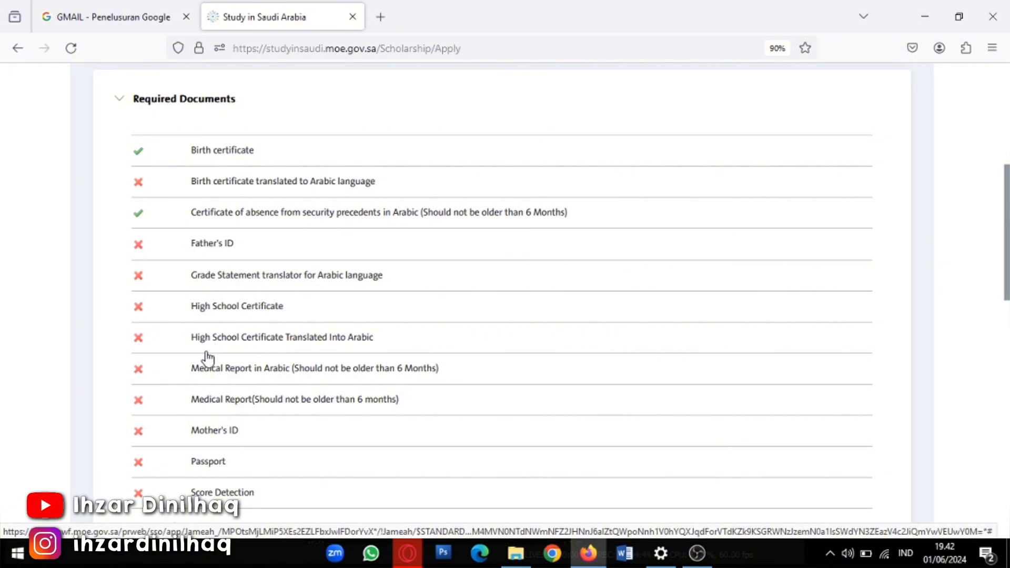
{"action": "scroll", "coordinate": [202, 355], "scroll_direction": "up", "scroll_amount": 3}
{"action": "scroll", "coordinate": [165, 357], "scroll_direction": "down", "scroll_amount": 3}
{"action": "scroll", "coordinate": [166, 357], "scroll_direction": "down", "scroll_amount": 3}
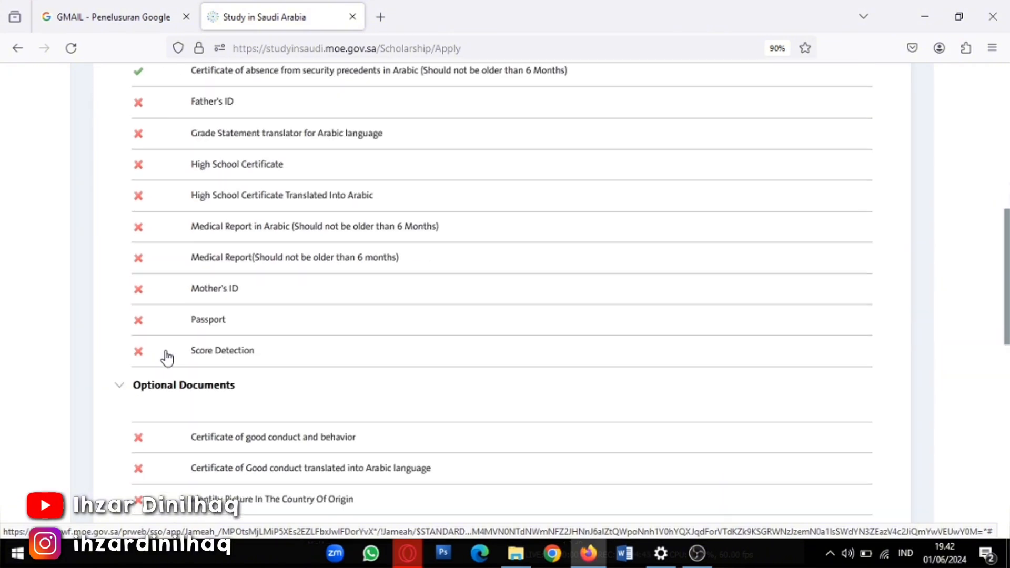
{"action": "scroll", "coordinate": [208, 377], "scroll_direction": "down", "scroll_amount": 3}
{"action": "scroll", "coordinate": [208, 378], "scroll_direction": "down", "scroll_amount": 2}
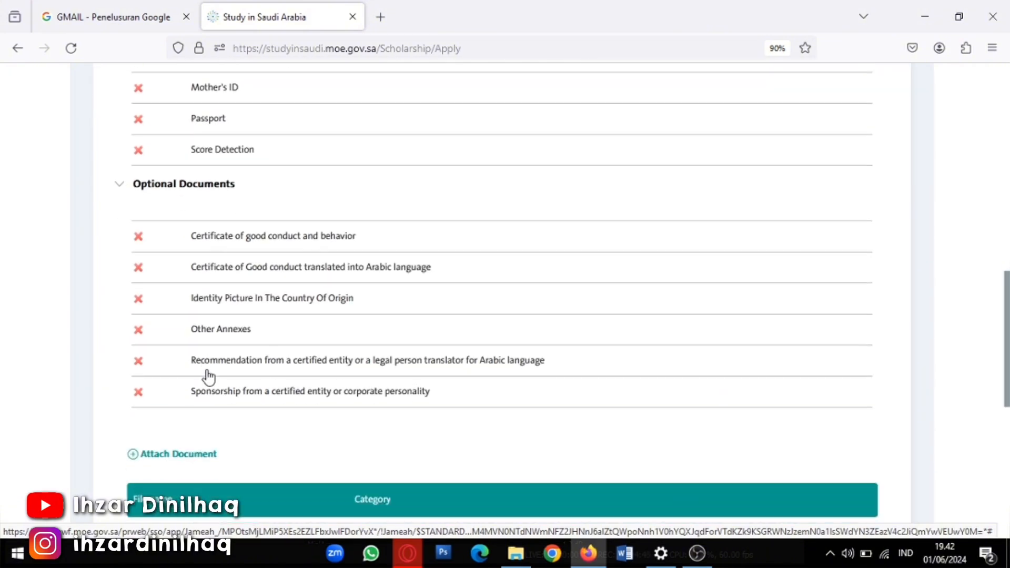
{"action": "scroll", "coordinate": [207, 377], "scroll_direction": "up", "scroll_amount": 2}
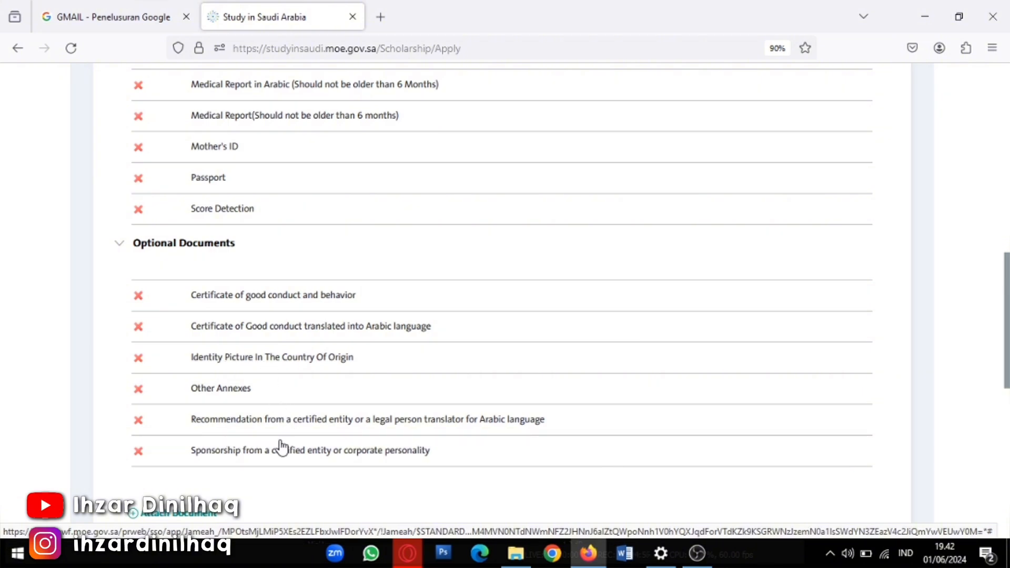
{"action": "scroll", "coordinate": [343, 471], "scroll_direction": "down", "scroll_amount": 3}
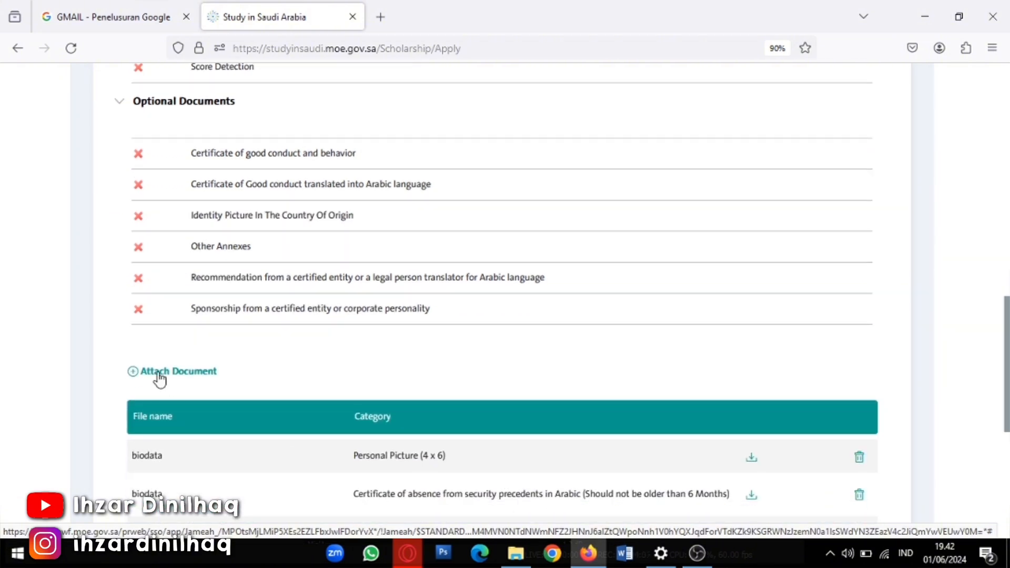
Start a new attachment and add biodata.pdf categorised as Recommendation
{"action": "left_click", "coordinate": [159, 373]}
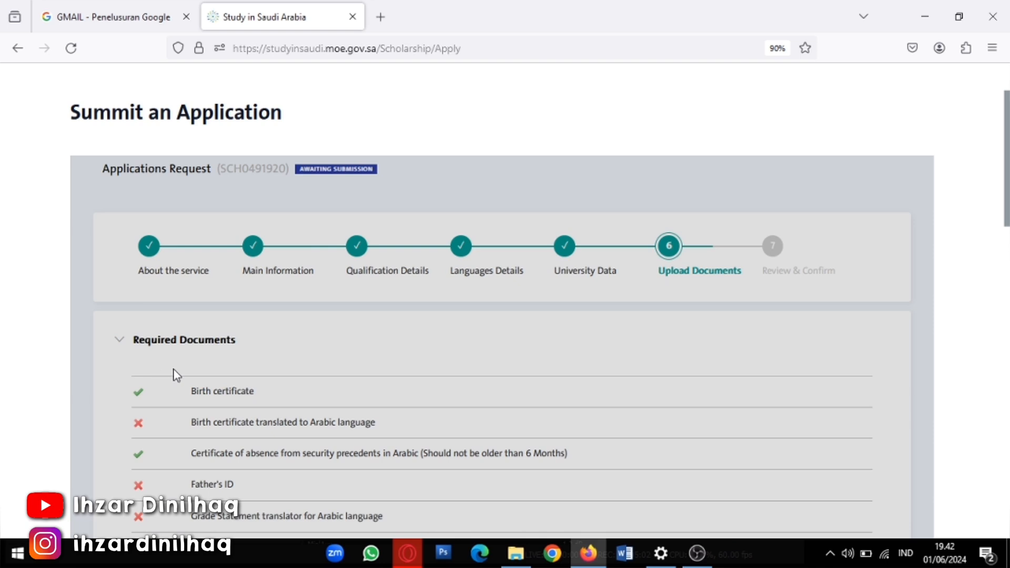
{"action": "scroll", "coordinate": [288, 374], "scroll_direction": "down", "scroll_amount": 7}
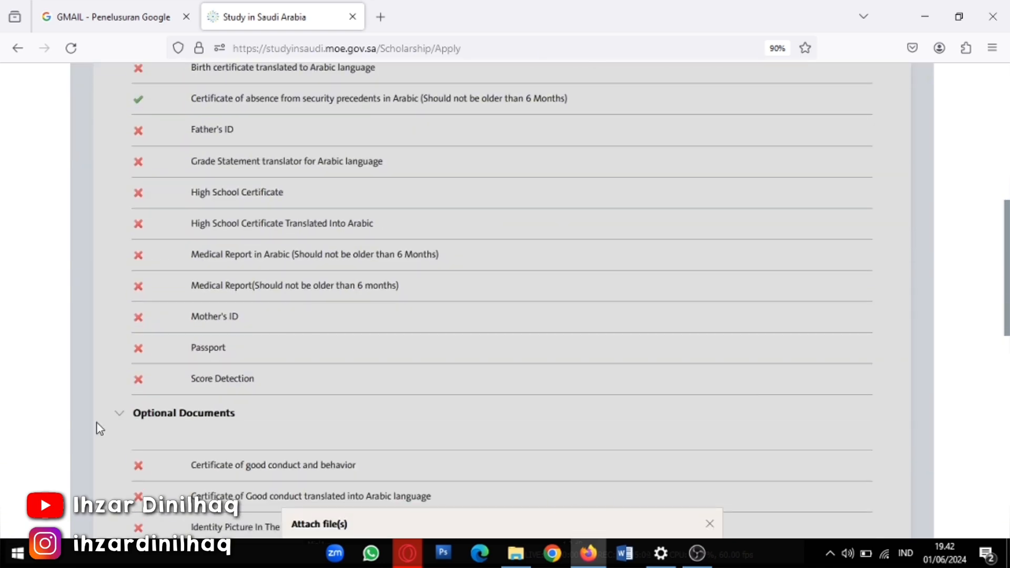
{"action": "scroll", "coordinate": [216, 453], "scroll_direction": "down", "scroll_amount": 3}
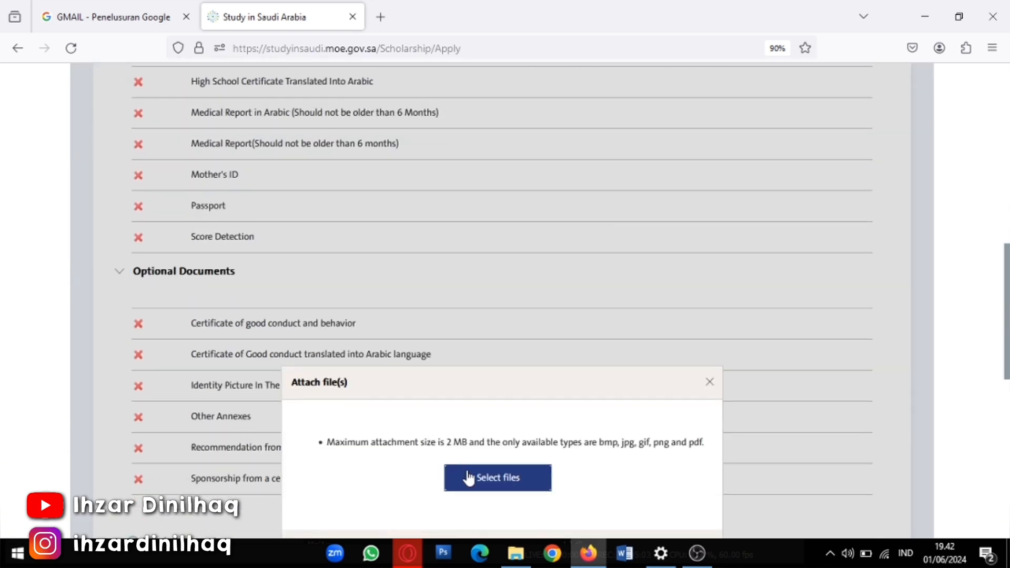
{"action": "scroll", "coordinate": [377, 441], "scroll_direction": "down", "scroll_amount": 3}
{"action": "left_click", "coordinate": [491, 342]}
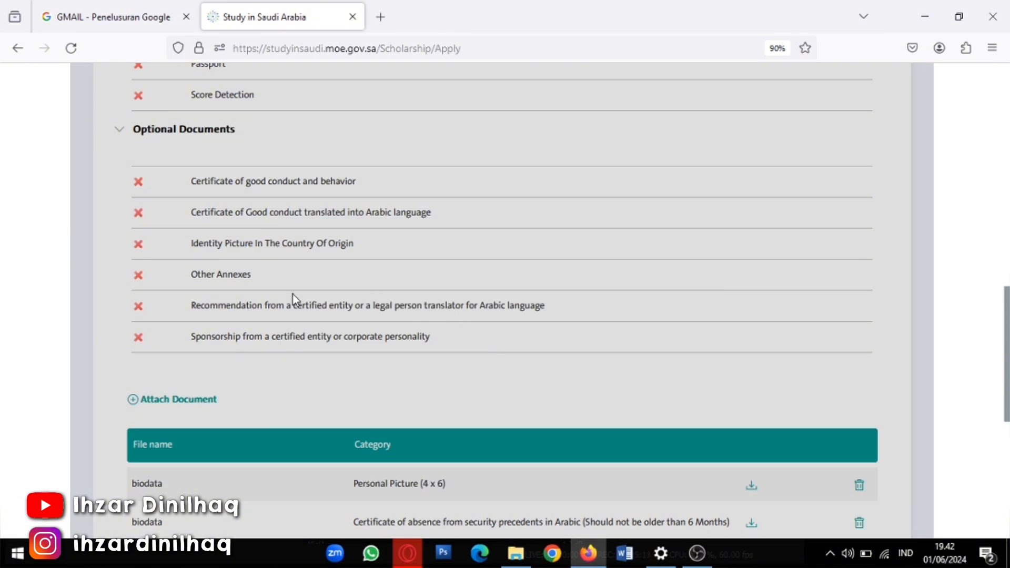
{"action": "scroll", "coordinate": [274, 310], "scroll_direction": "down", "scroll_amount": 5}
{"action": "scroll", "coordinate": [250, 310], "scroll_direction": "up", "scroll_amount": 15}
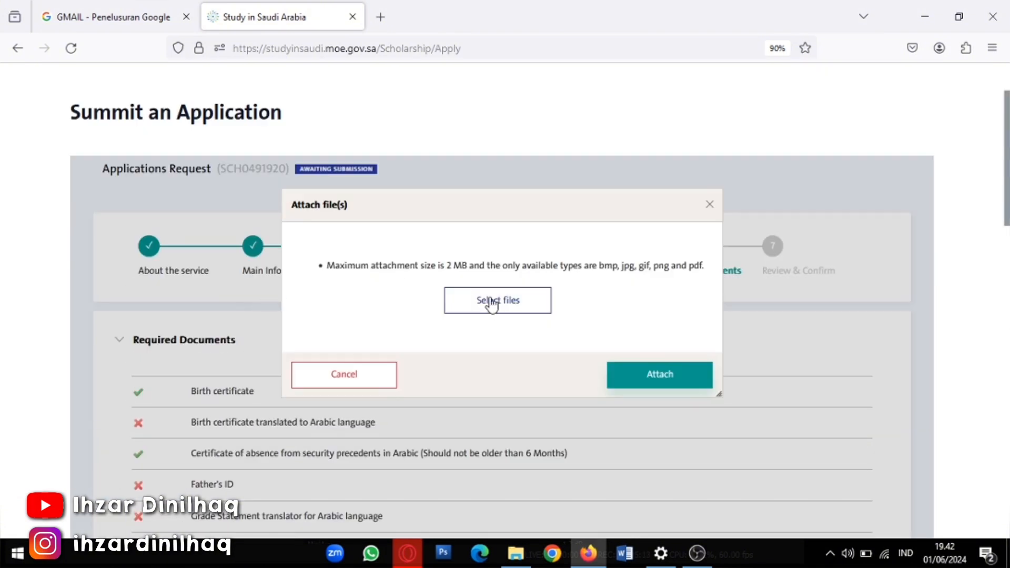
{"action": "left_click", "coordinate": [491, 304]}
{"action": "left_click", "coordinate": [176, 105]}
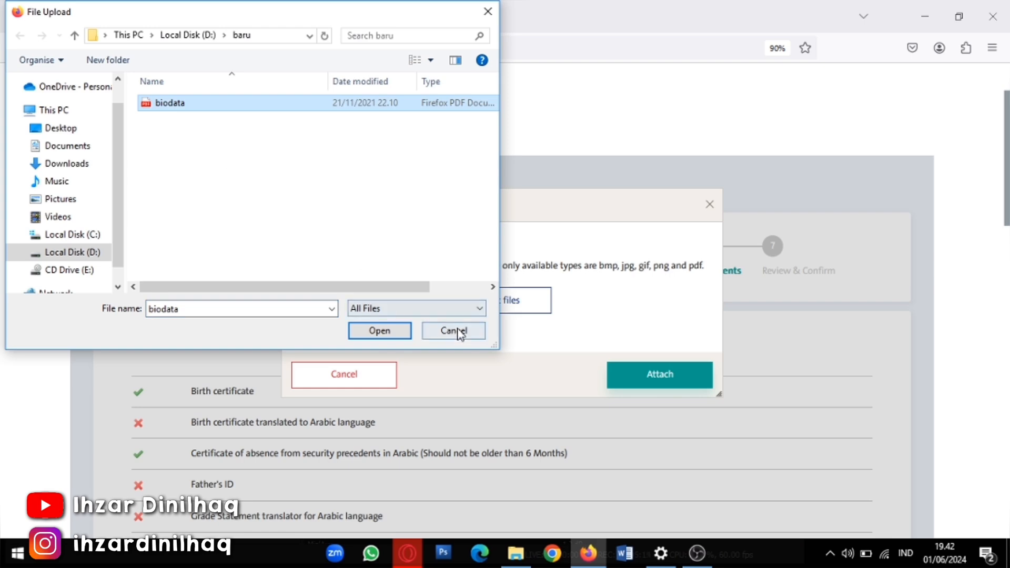
{"action": "left_click", "coordinate": [384, 333]}
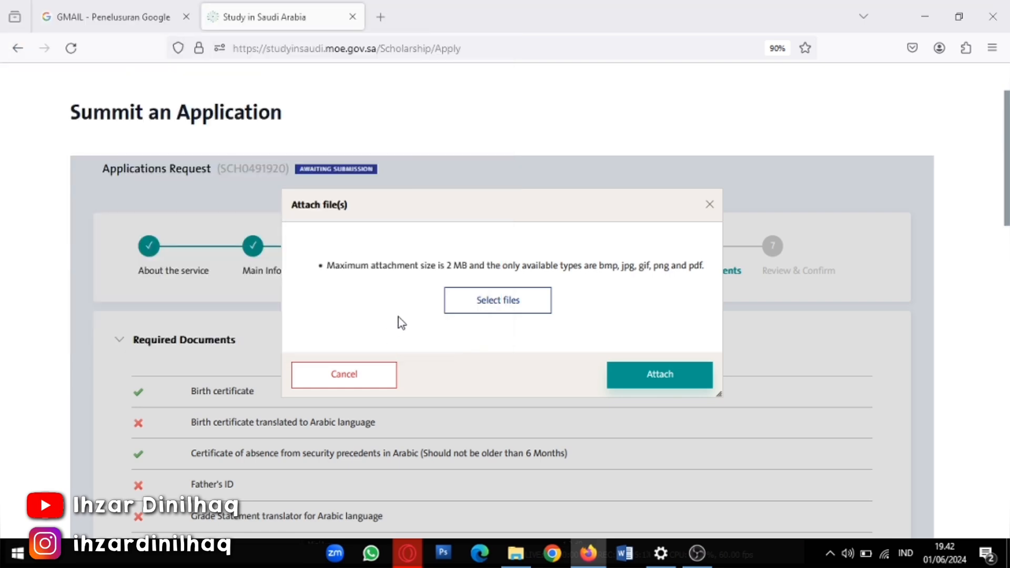
{"action": "left_click", "coordinate": [641, 384]}
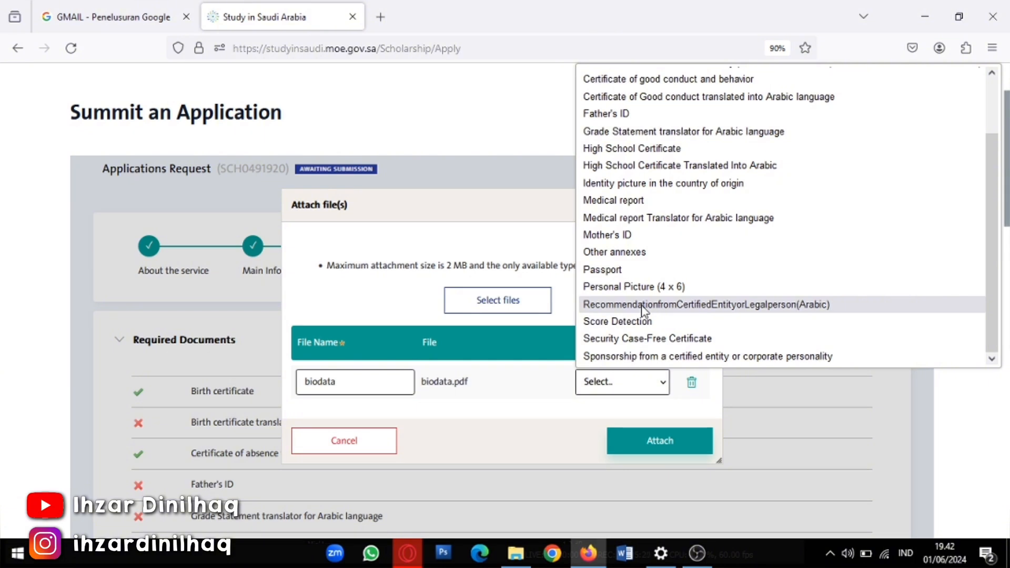
{"action": "left_click", "coordinate": [644, 305]}
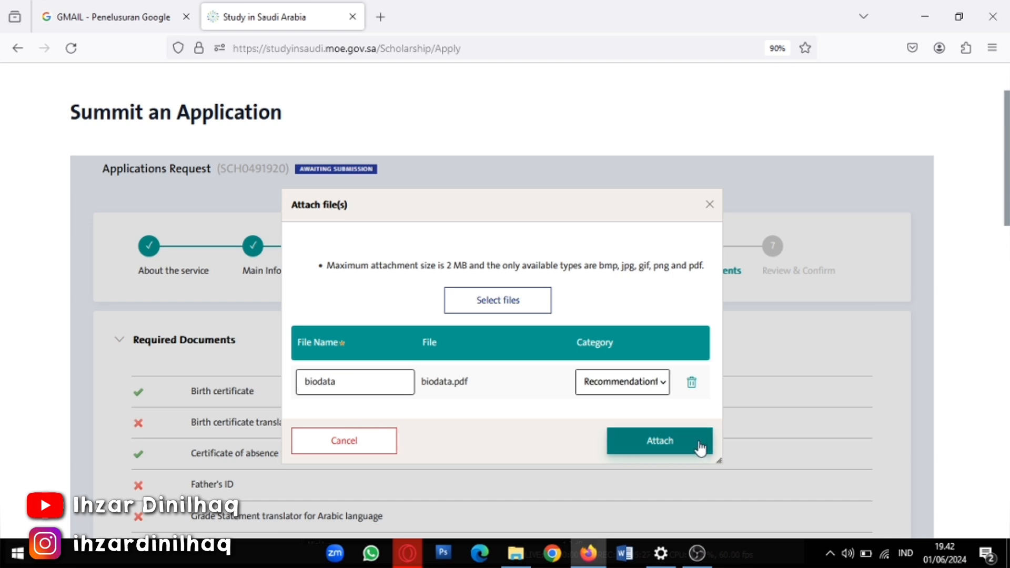
Add biodata.pdf twice more, each categorised as Recommendation
{"action": "left_click", "coordinate": [489, 304]}
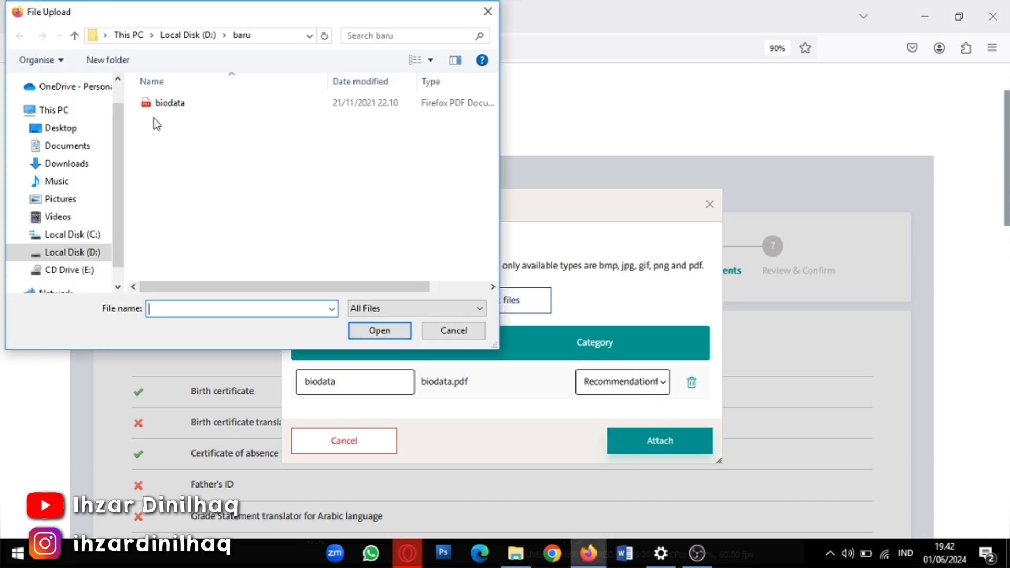
{"action": "left_click", "coordinate": [172, 105]}
{"action": "left_click", "coordinate": [394, 333]}
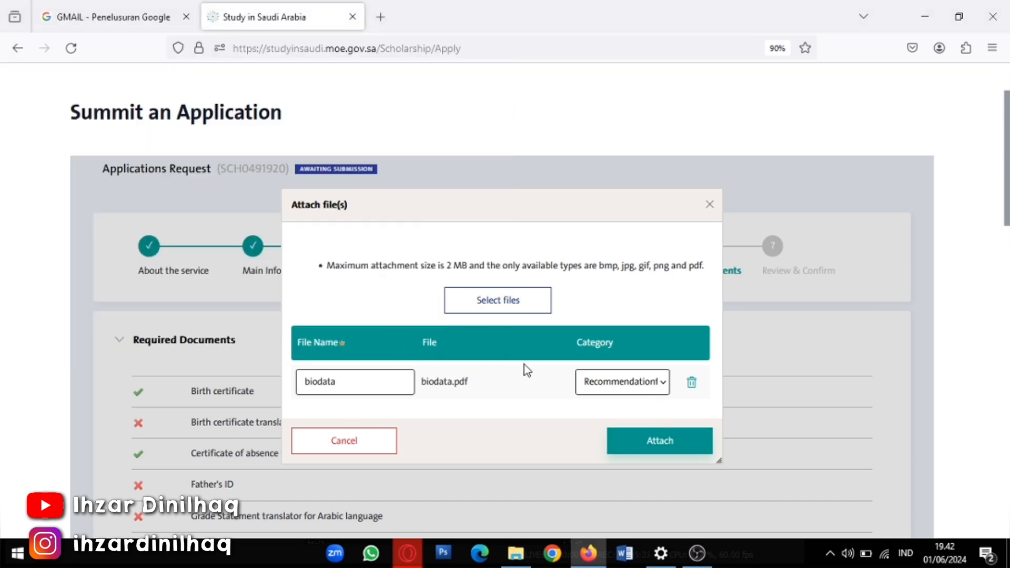
{"action": "left_click", "coordinate": [610, 424]}
{"action": "left_click", "coordinate": [650, 369]}
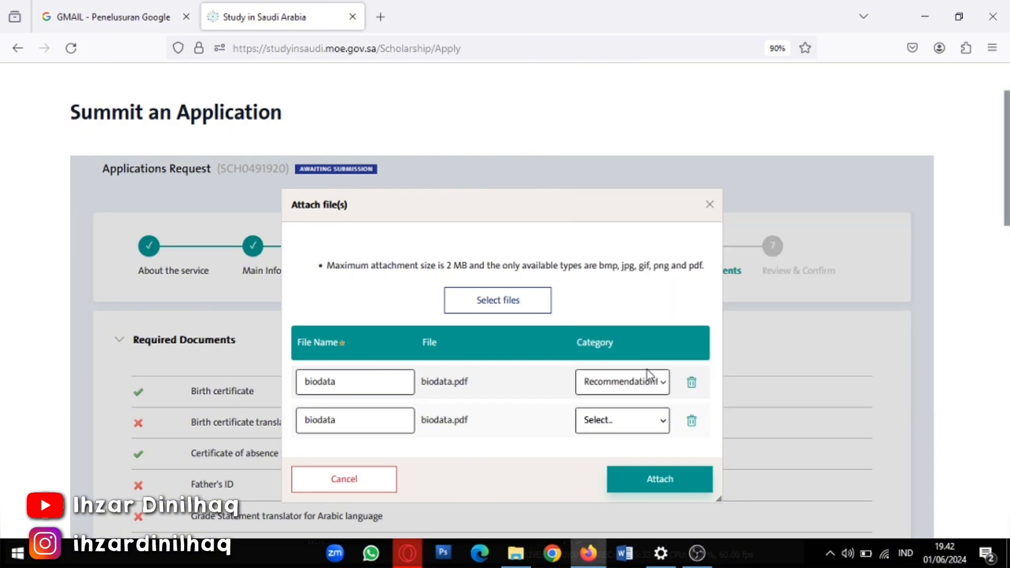
{"action": "left_click", "coordinate": [506, 302]}
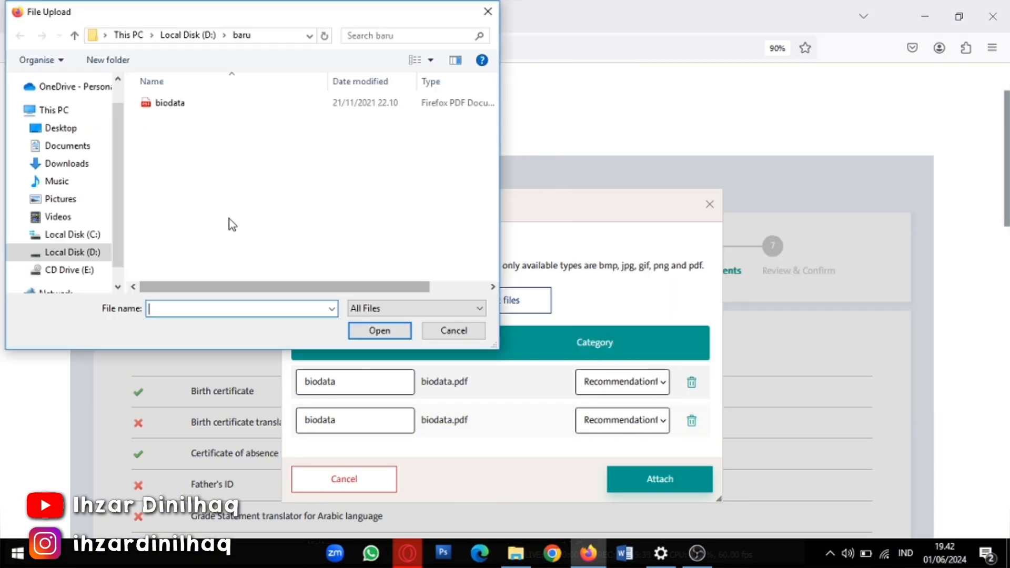
{"action": "left_click", "coordinate": [200, 107]}
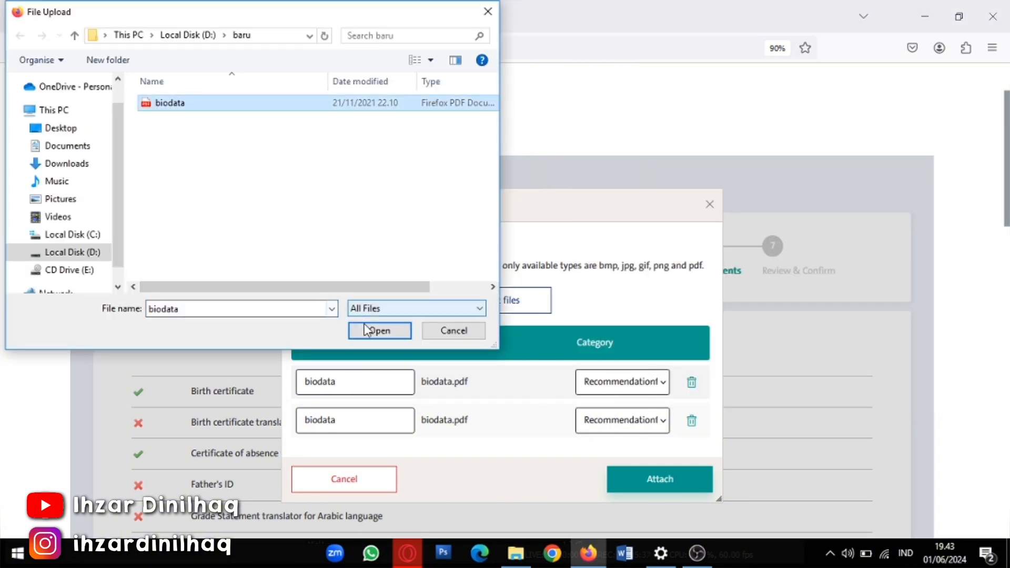
{"action": "left_click", "coordinate": [378, 330]}
{"action": "left_click", "coordinate": [624, 453]}
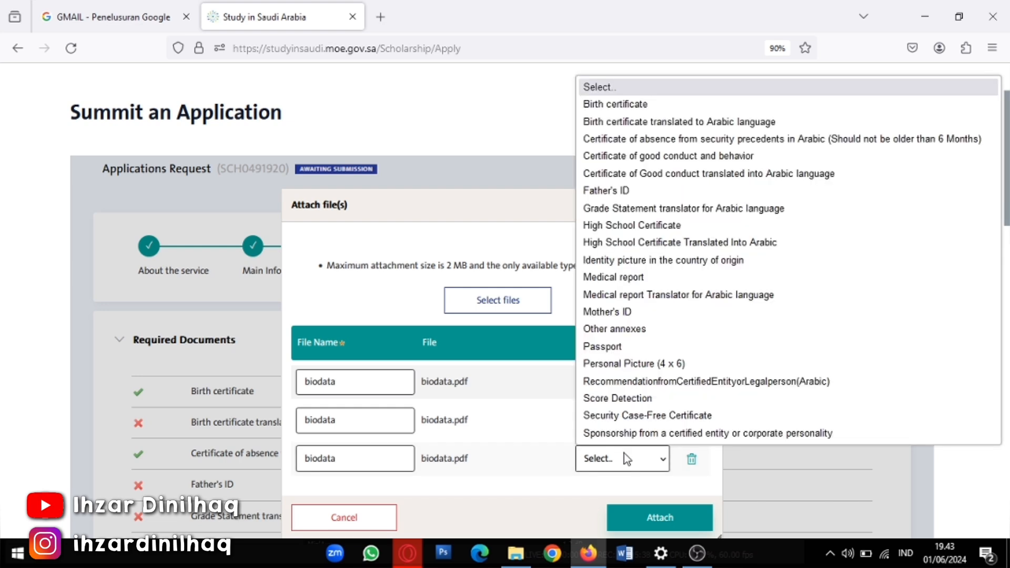
{"action": "left_click", "coordinate": [632, 383]}
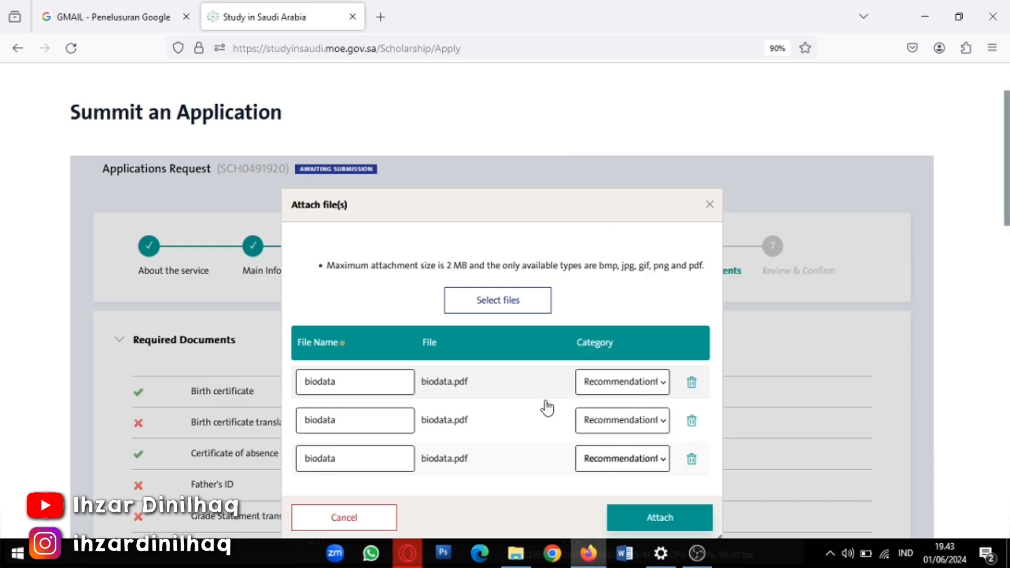
Add a fourth biodata.pdf as Recommendation and attach all four files
{"action": "left_click", "coordinate": [499, 306]}
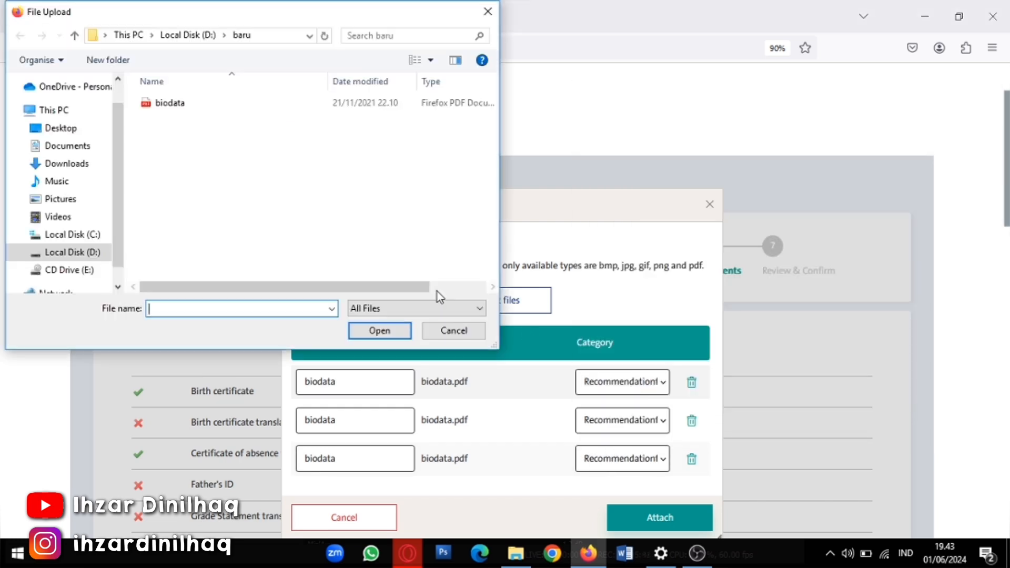
{"action": "left_click", "coordinate": [151, 105]}
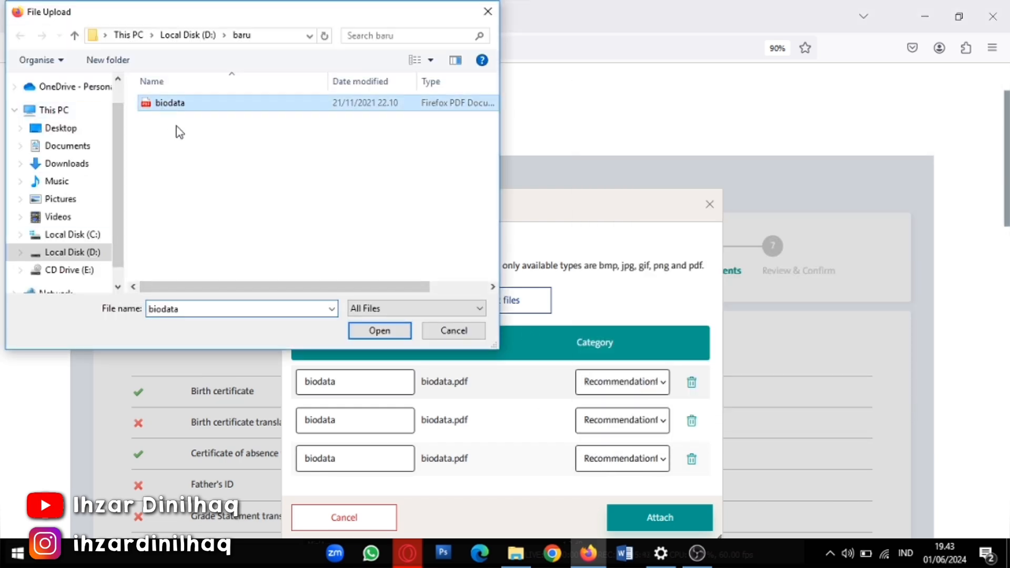
{"action": "left_click", "coordinate": [332, 310]}
{"action": "left_click", "coordinate": [279, 307]}
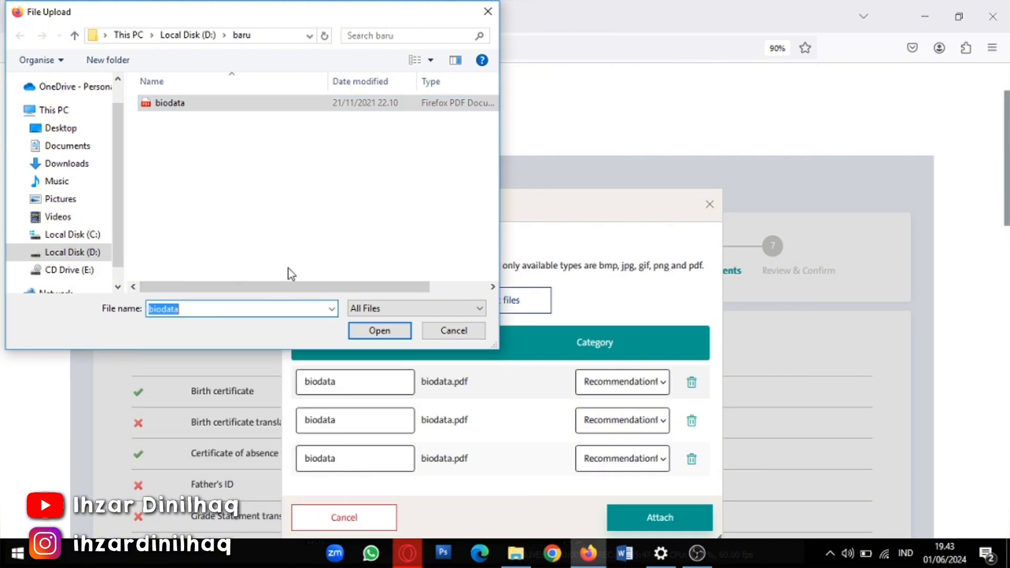
{"action": "left_click", "coordinate": [390, 331]}
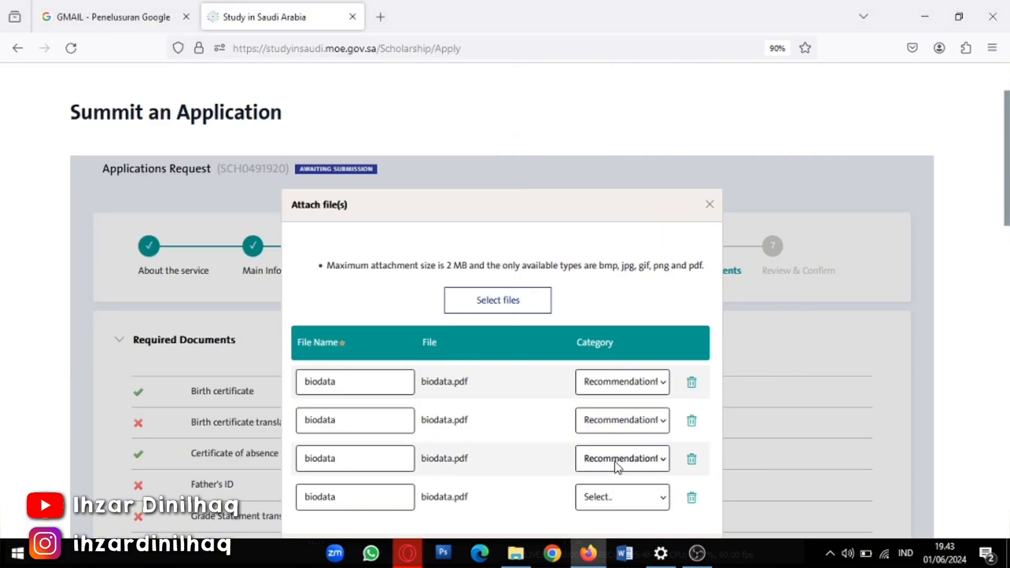
{"action": "scroll", "coordinate": [618, 466], "scroll_direction": "down", "scroll_amount": 2}
{"action": "left_click", "coordinate": [616, 431]}
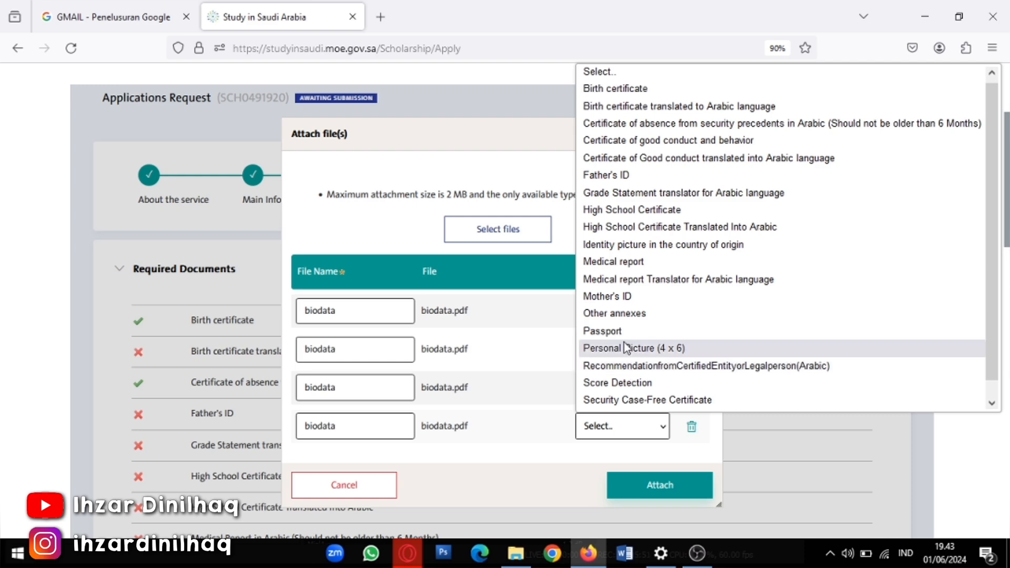
{"action": "left_click", "coordinate": [653, 366]}
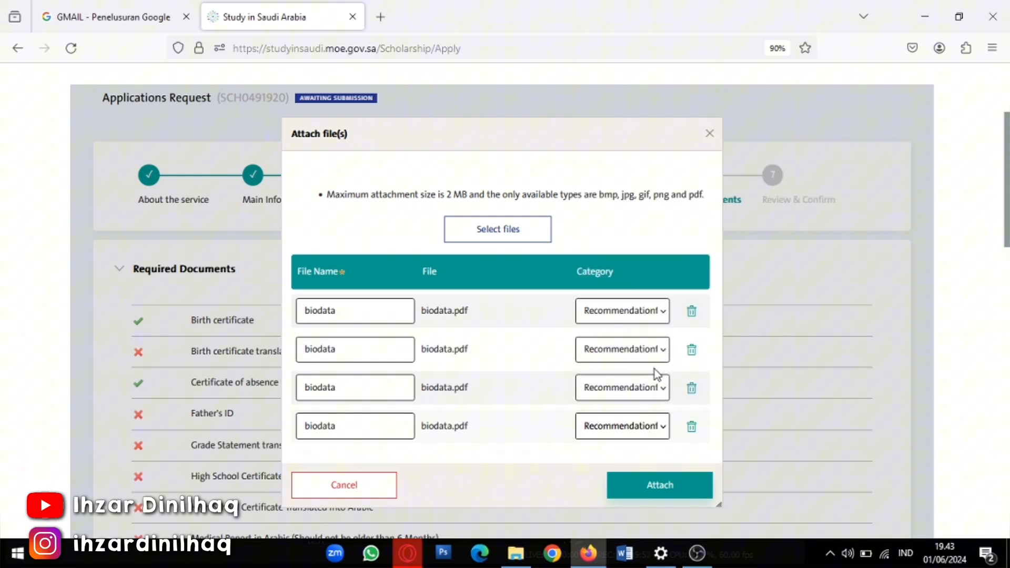
{"action": "left_click", "coordinate": [652, 488]}
Scroll through the Upload Documents list to check every required document is attached
{"action": "scroll", "coordinate": [665, 439], "scroll_direction": "down", "scroll_amount": 8}
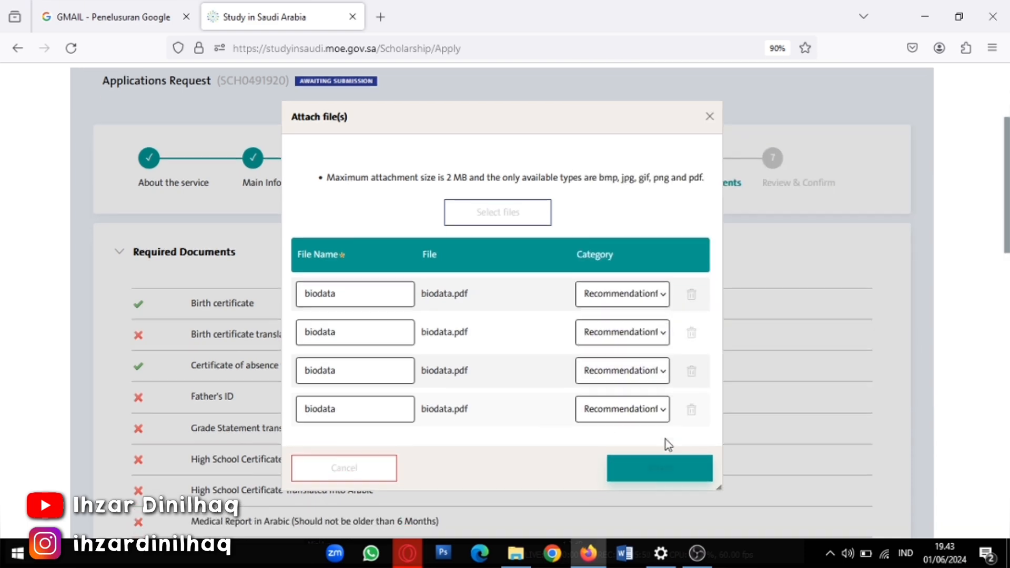
{"action": "scroll", "coordinate": [593, 421], "scroll_direction": "down", "scroll_amount": 5}
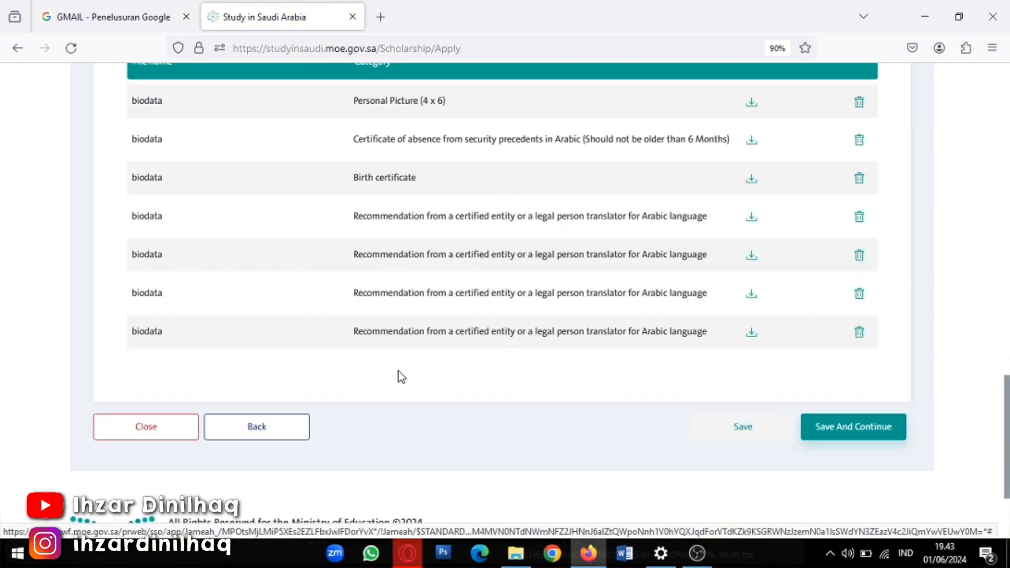
{"action": "scroll", "coordinate": [374, 375], "scroll_direction": "up", "scroll_amount": 8}
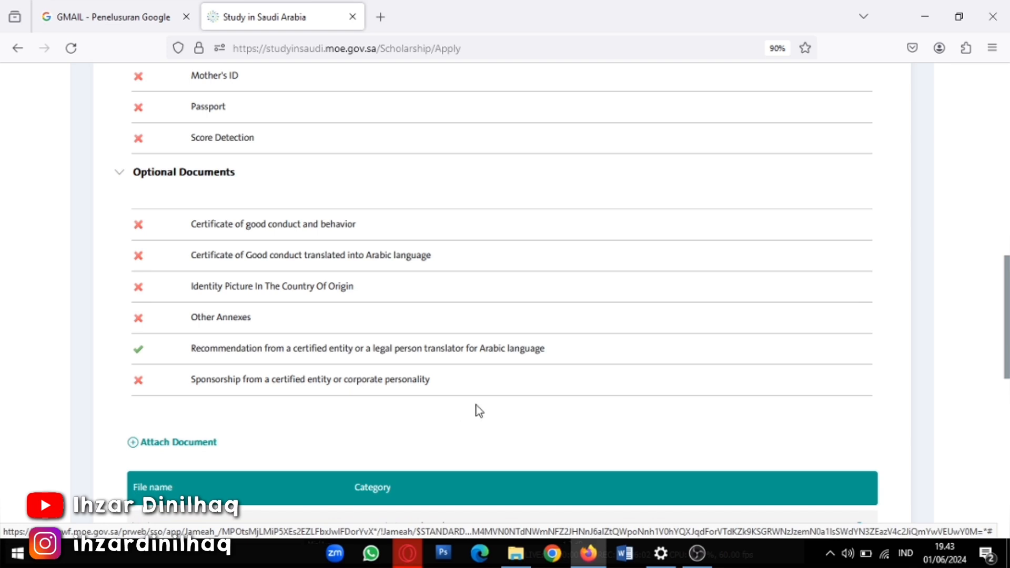
{"action": "scroll", "coordinate": [404, 415], "scroll_direction": "down", "scroll_amount": 6}
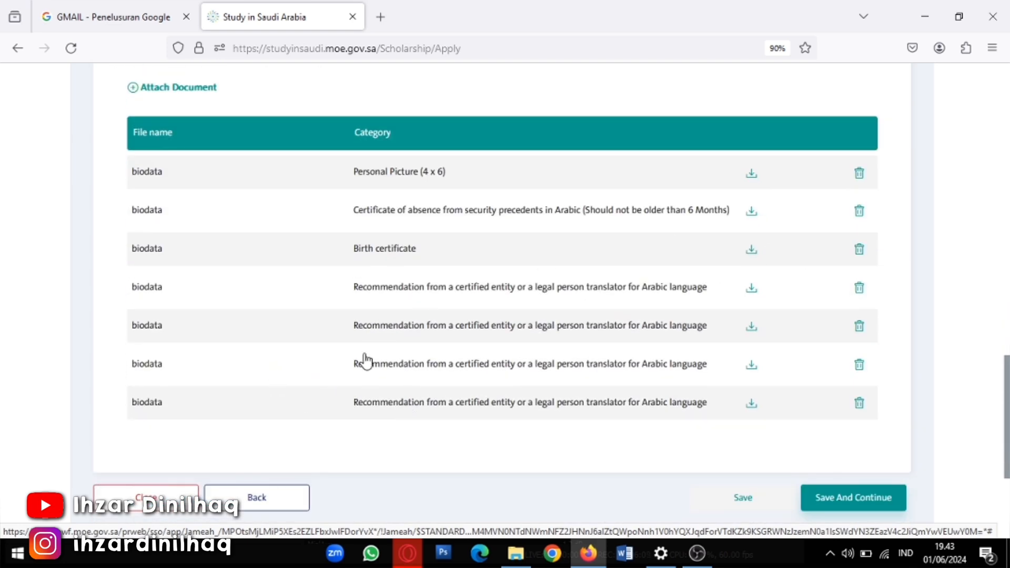
{"action": "scroll", "coordinate": [106, 435], "scroll_direction": "up", "scroll_amount": 4}
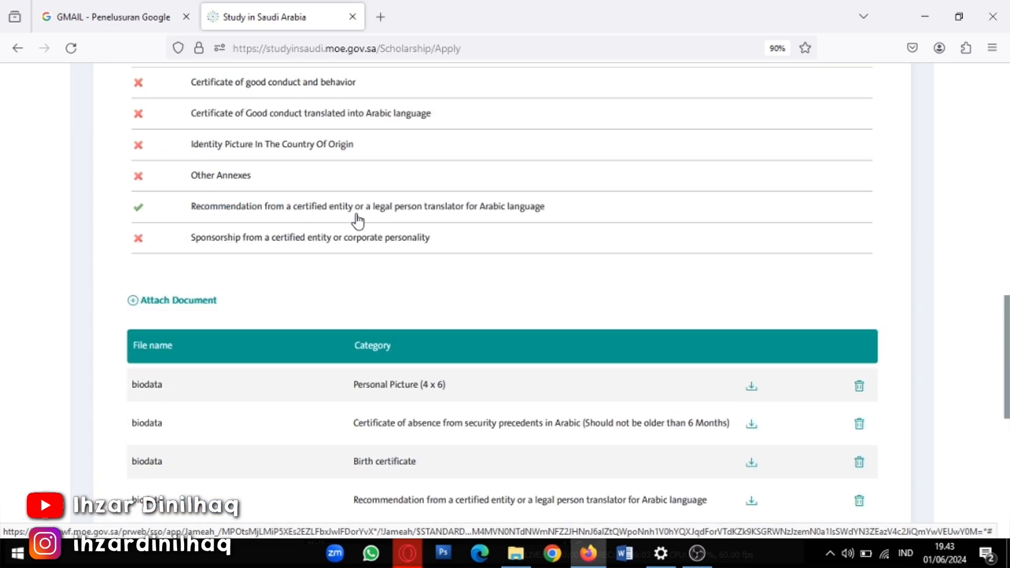
{"action": "scroll", "coordinate": [214, 236], "scroll_direction": "up", "scroll_amount": 3}
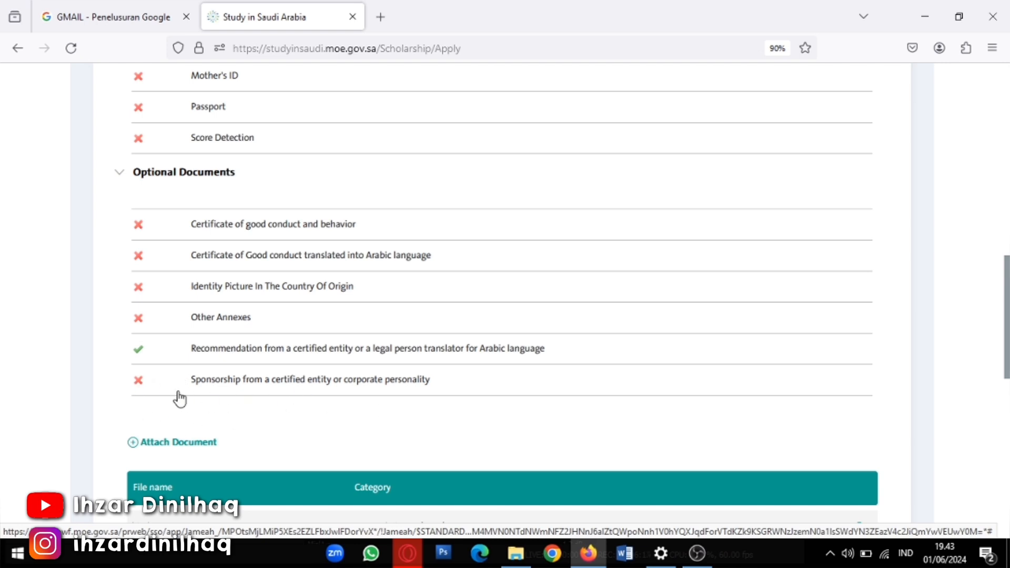
{"action": "scroll", "coordinate": [345, 400], "scroll_direction": "down", "scroll_amount": 2}
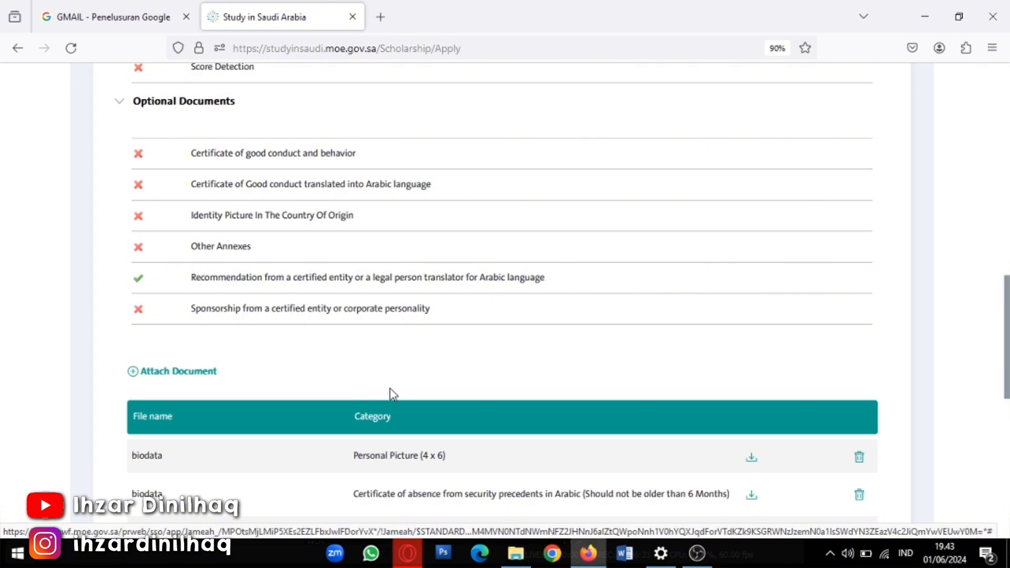
{"action": "scroll", "coordinate": [391, 395], "scroll_direction": "down", "scroll_amount": 2}
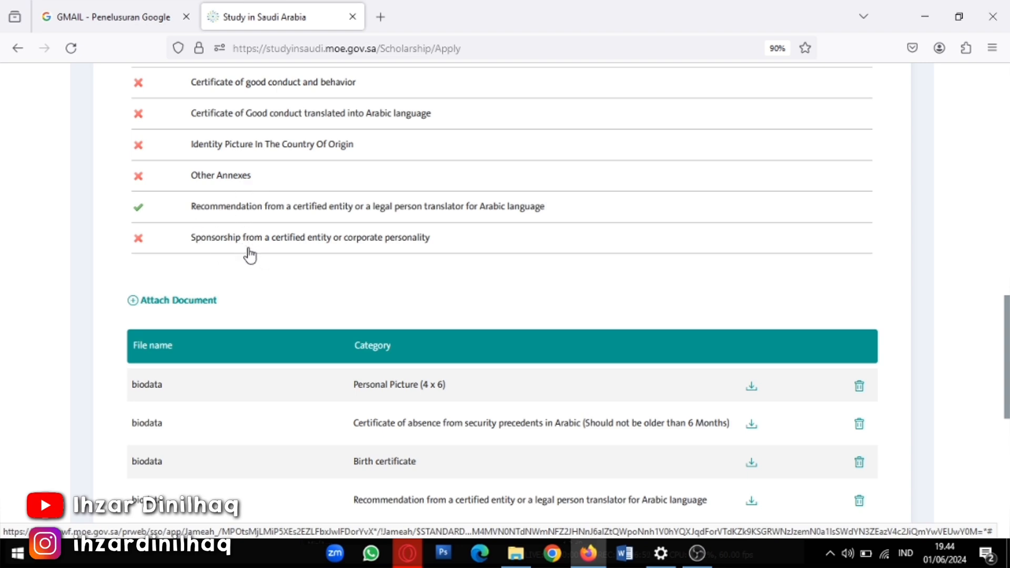
{"action": "scroll", "coordinate": [216, 270], "scroll_direction": "down", "scroll_amount": 7}
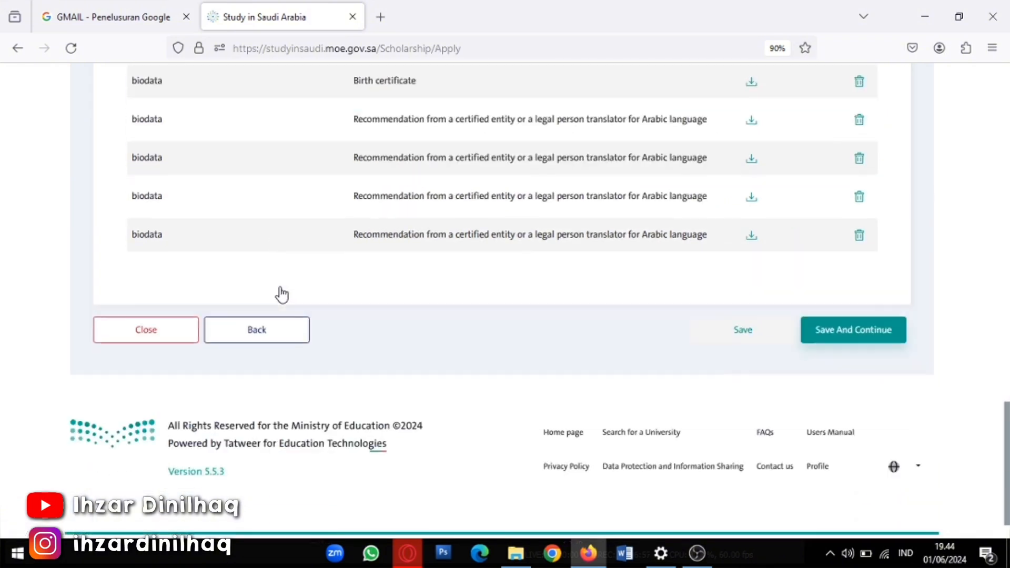
{"action": "scroll", "coordinate": [417, 307], "scroll_direction": "up", "scroll_amount": 5}
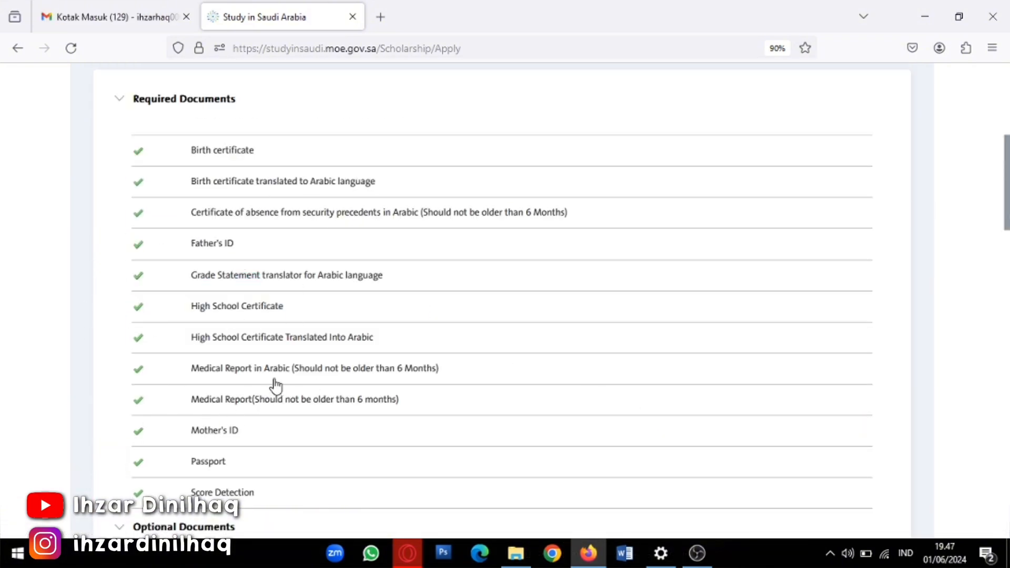
{"action": "scroll", "coordinate": [268, 378], "scroll_direction": "down", "scroll_amount": 14}
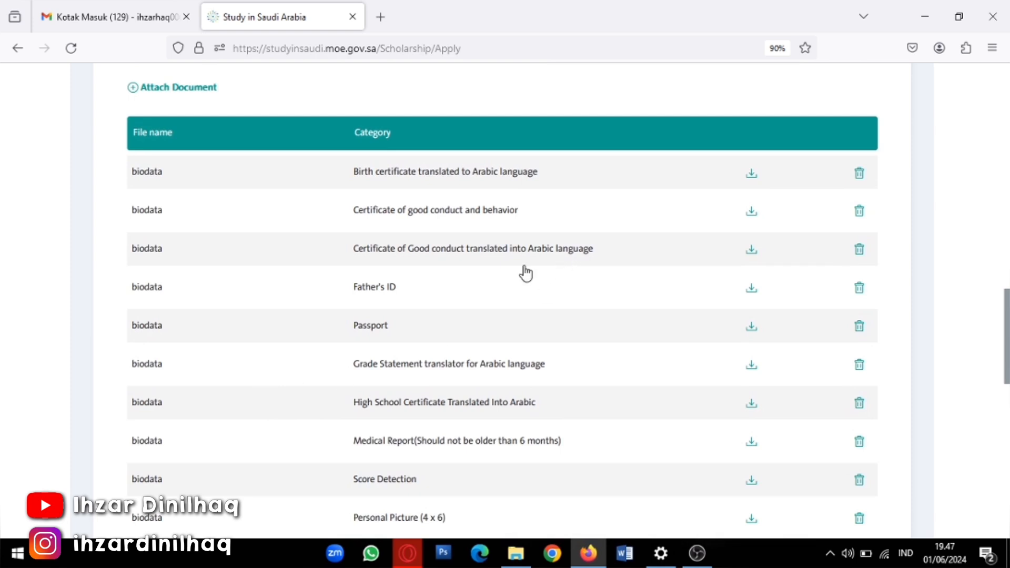
{"action": "scroll", "coordinate": [525, 272], "scroll_direction": "down", "scroll_amount": 4}
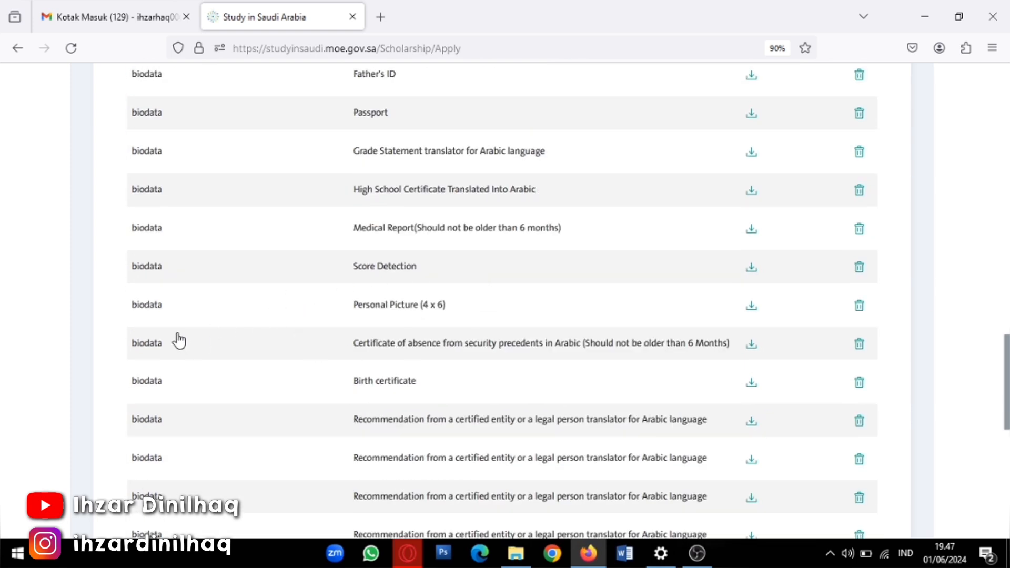
{"action": "scroll", "coordinate": [210, 330], "scroll_direction": "up", "scroll_amount": 4}
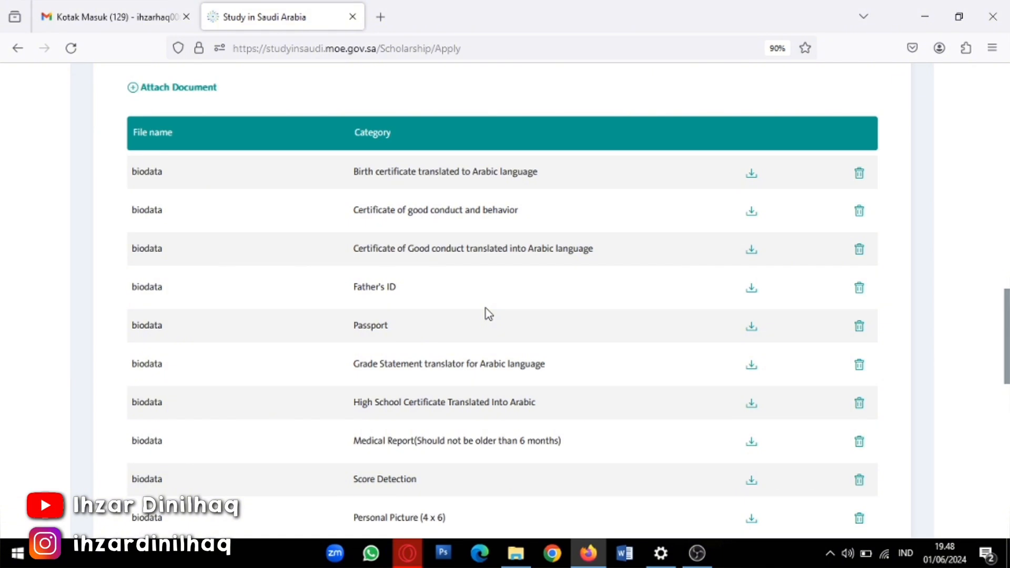
{"action": "scroll", "coordinate": [487, 309], "scroll_direction": "down", "scroll_amount": 8}
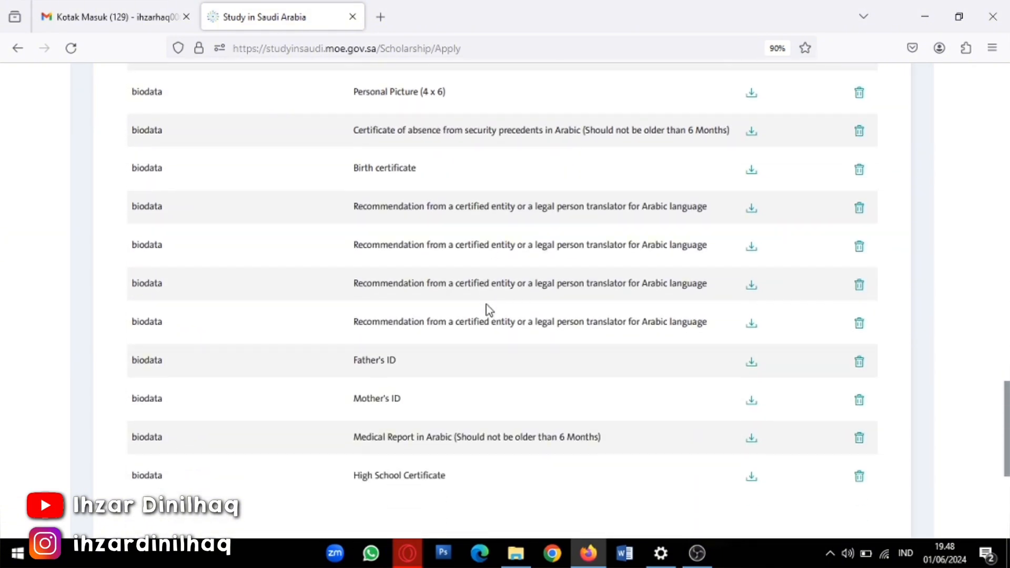
{"action": "scroll", "coordinate": [486, 305], "scroll_direction": "down", "scroll_amount": 4}
{"action": "scroll", "coordinate": [486, 305], "scroll_direction": "up", "scroll_amount": 4}
{"action": "scroll", "coordinate": [486, 304], "scroll_direction": "up", "scroll_amount": 15}
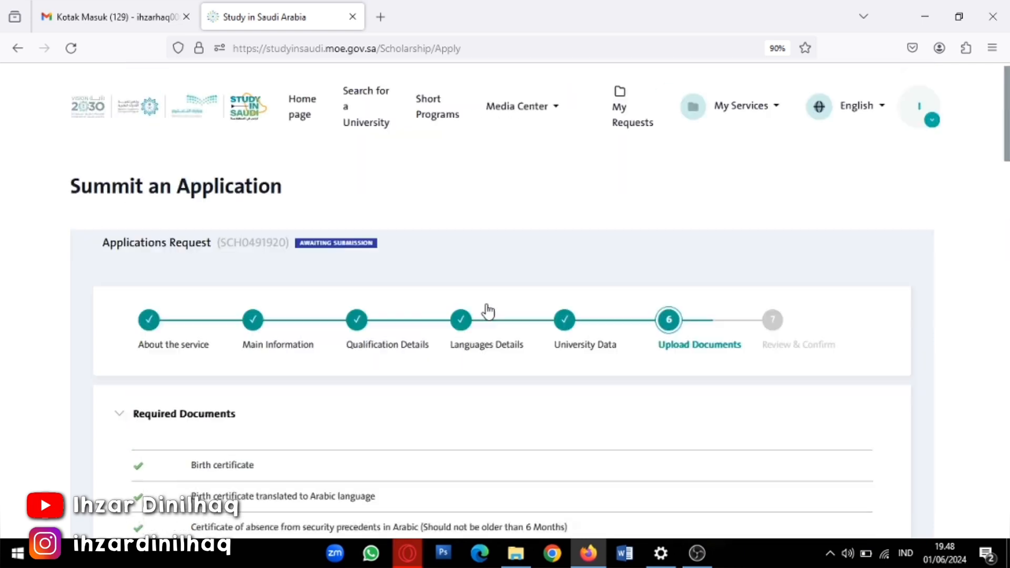
{"action": "scroll", "coordinate": [485, 306], "scroll_direction": "down", "scroll_amount": 5}
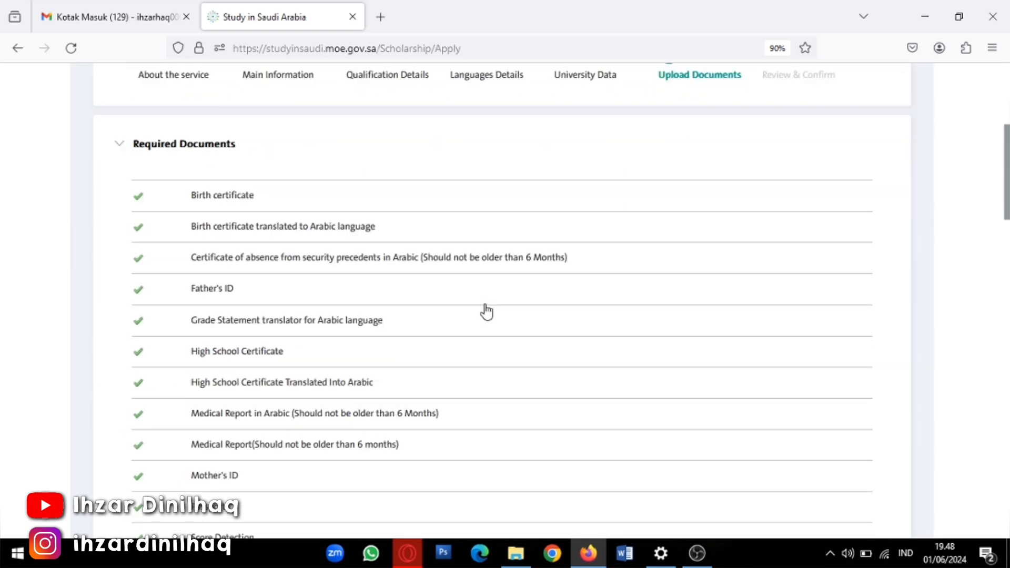
{"action": "scroll", "coordinate": [486, 311], "scroll_direction": "down", "scroll_amount": 1}
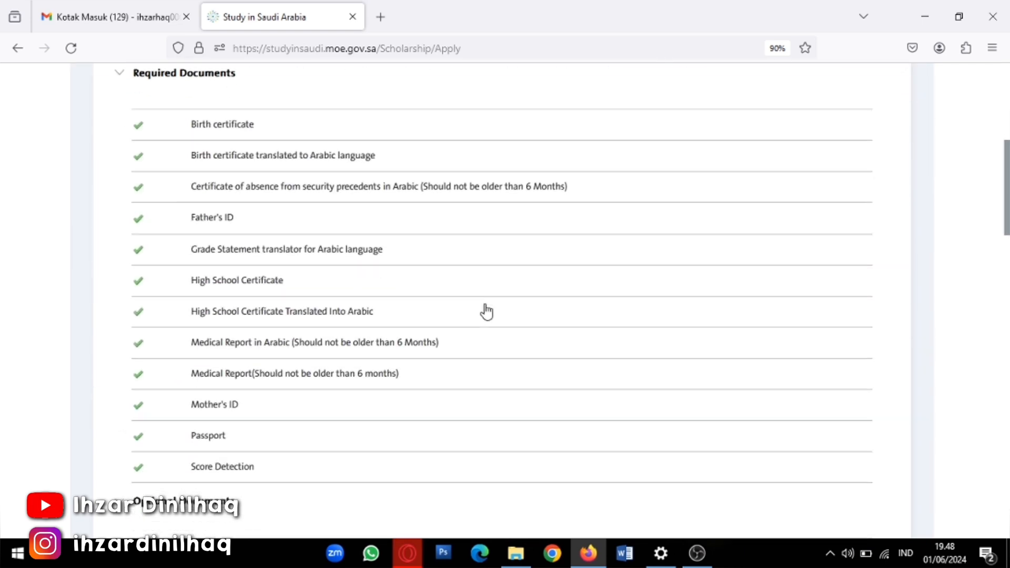
{"action": "scroll", "coordinate": [486, 313], "scroll_direction": "down", "scroll_amount": 3}
{"action": "scroll", "coordinate": [486, 318], "scroll_direction": "down", "scroll_amount": 1}
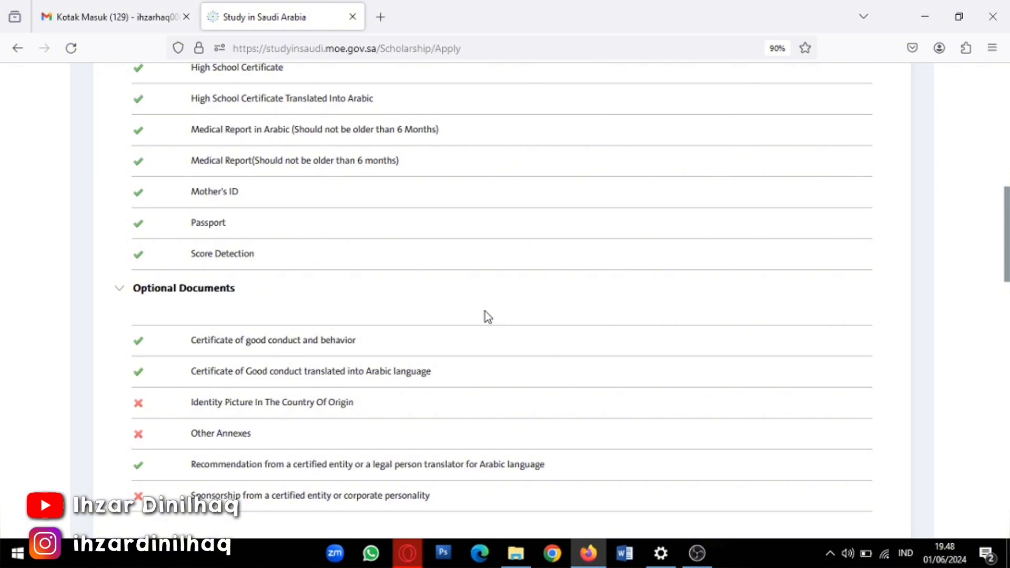
{"action": "scroll", "coordinate": [485, 315], "scroll_direction": "down", "scroll_amount": 10}
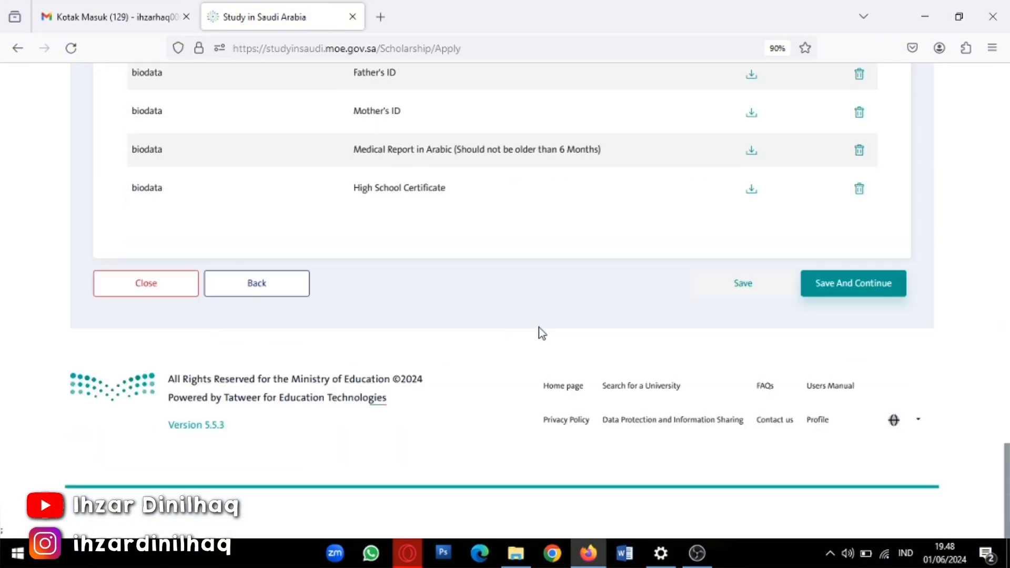
{"action": "left_click", "coordinate": [823, 297]}
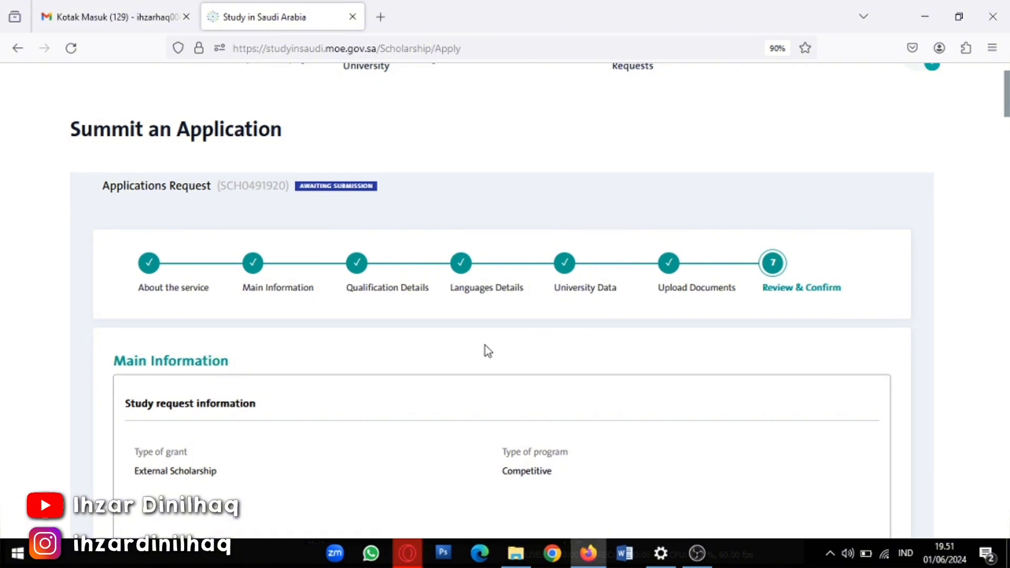
{"action": "scroll", "coordinate": [483, 350], "scroll_direction": "down", "scroll_amount": 1}
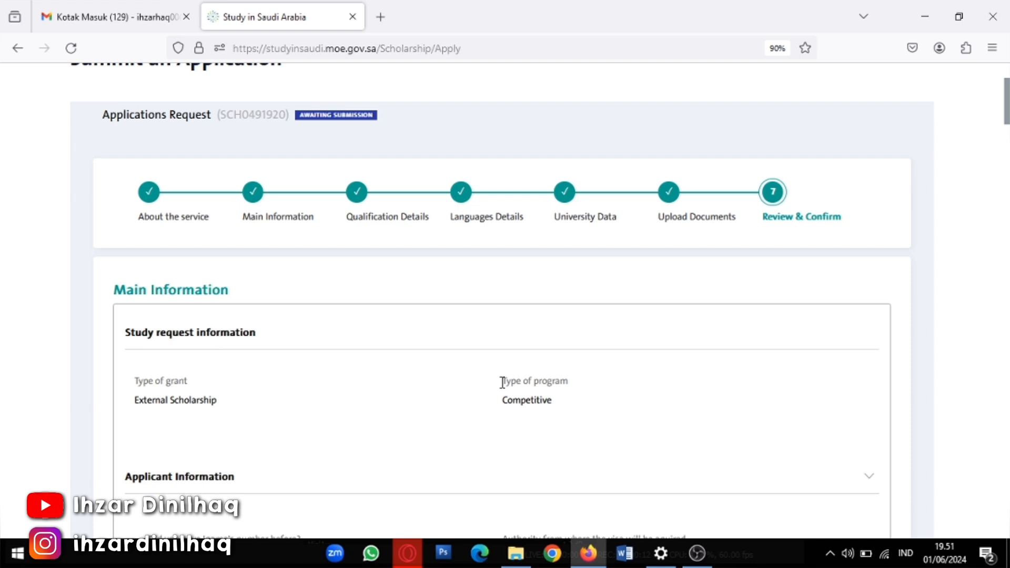
{"action": "scroll", "coordinate": [294, 448], "scroll_direction": "down", "scroll_amount": 1}
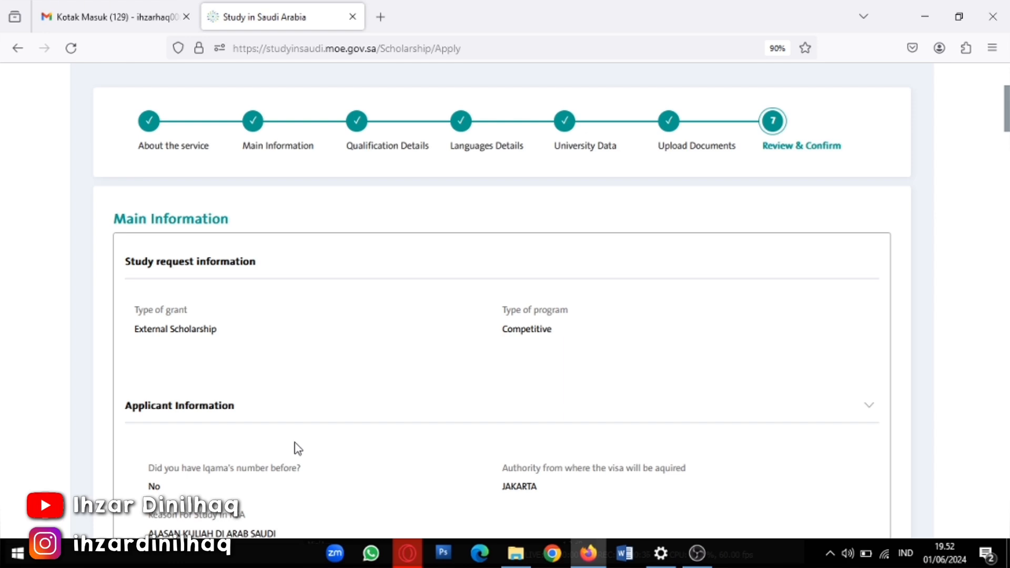
{"action": "scroll", "coordinate": [244, 453], "scroll_direction": "down", "scroll_amount": 12}
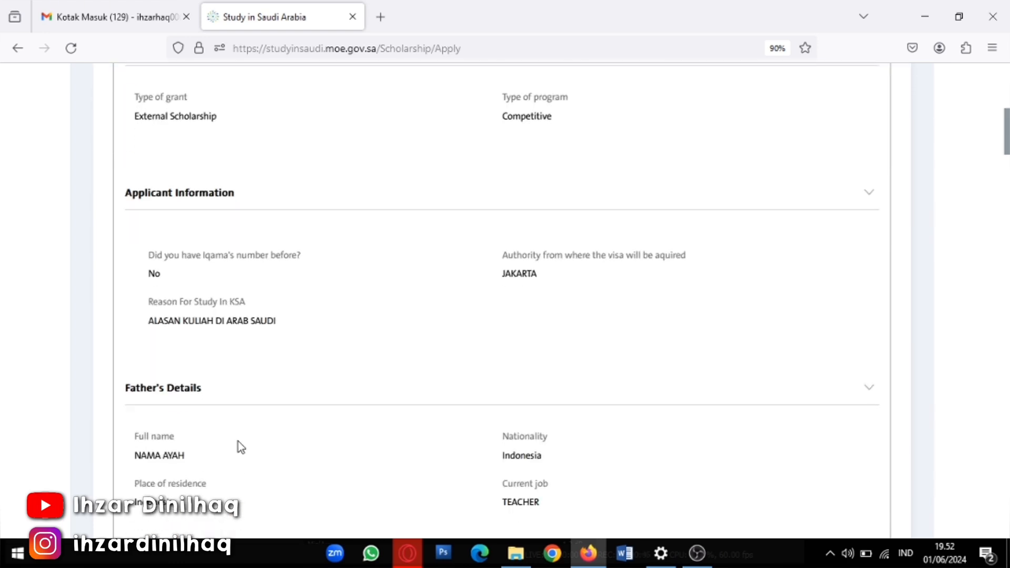
{"action": "scroll", "coordinate": [240, 453], "scroll_direction": "down", "scroll_amount": 8}
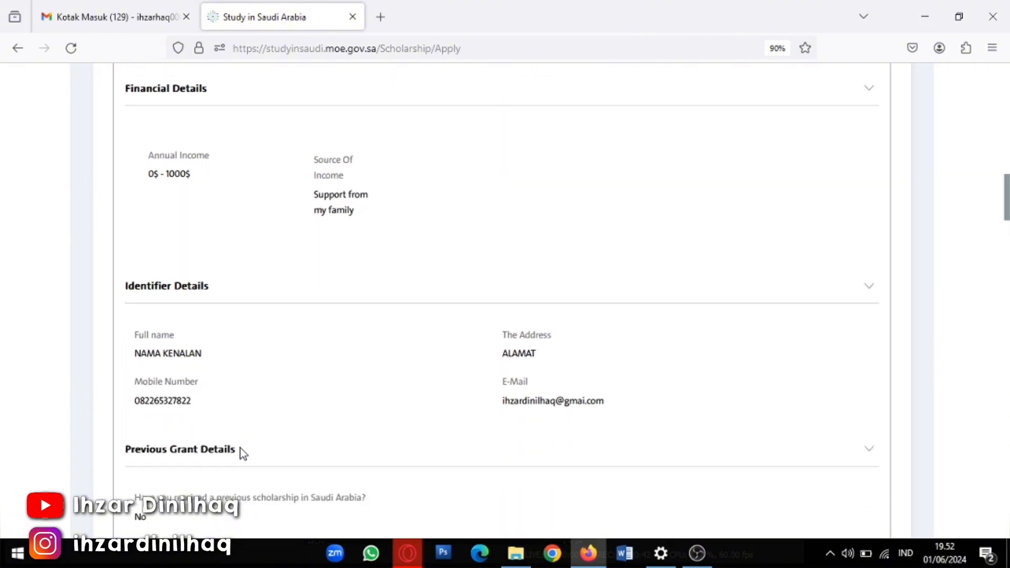
{"action": "scroll", "coordinate": [351, 458], "scroll_direction": "up", "scroll_amount": 20}
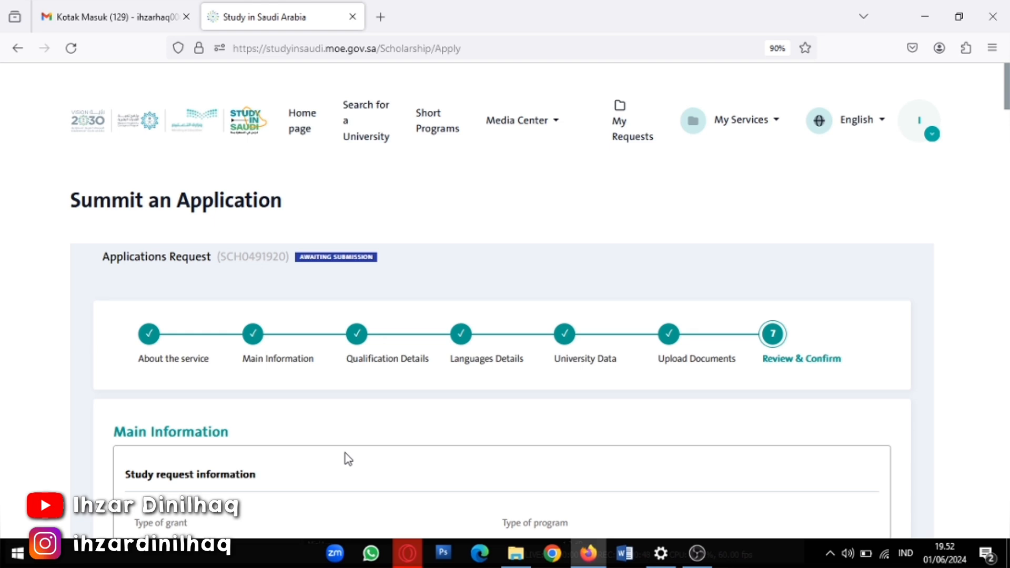
{"action": "scroll", "coordinate": [346, 457], "scroll_direction": "down", "scroll_amount": 3}
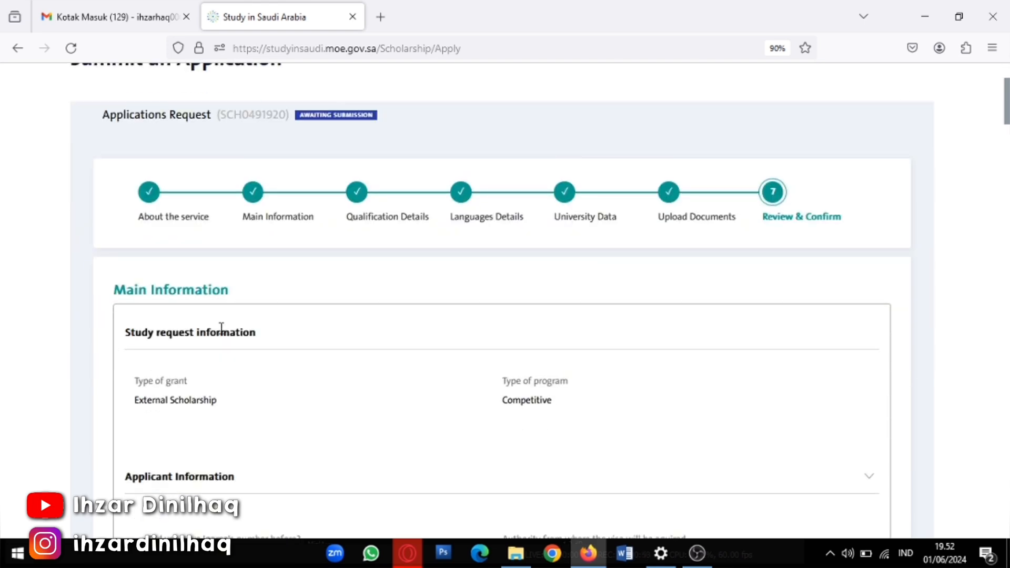
{"action": "scroll", "coordinate": [214, 387], "scroll_direction": "down", "scroll_amount": 6}
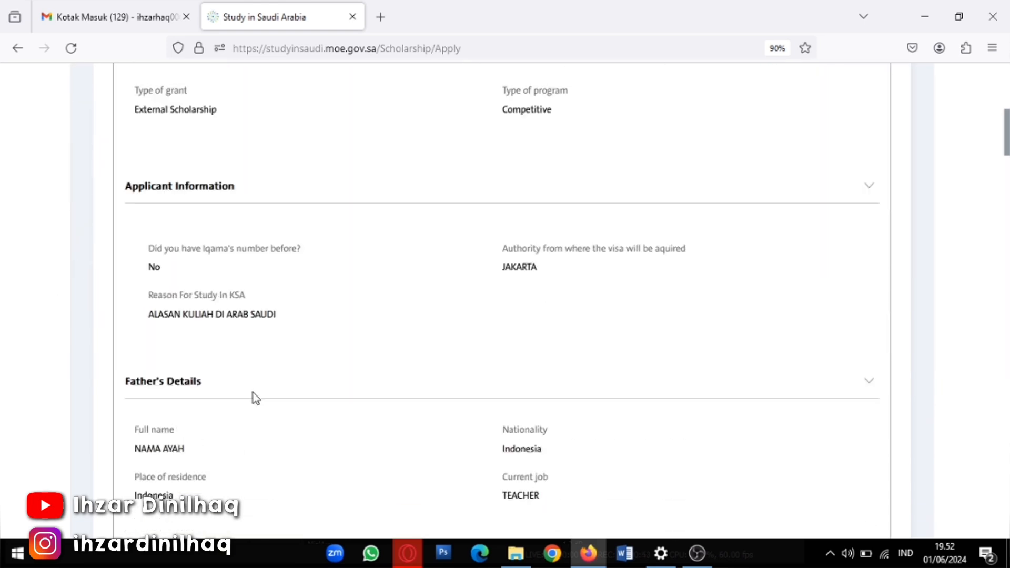
{"action": "scroll", "coordinate": [254, 395], "scroll_direction": "down", "scroll_amount": 1}
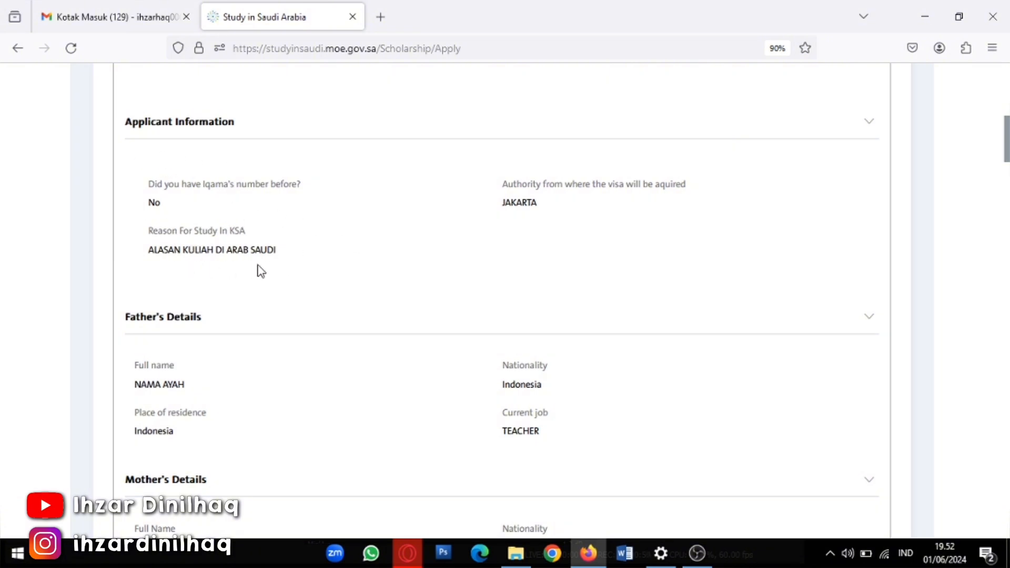
{"action": "scroll", "coordinate": [262, 271], "scroll_direction": "up", "scroll_amount": 6}
{"action": "scroll", "coordinate": [405, 356], "scroll_direction": "down", "scroll_amount": 2}
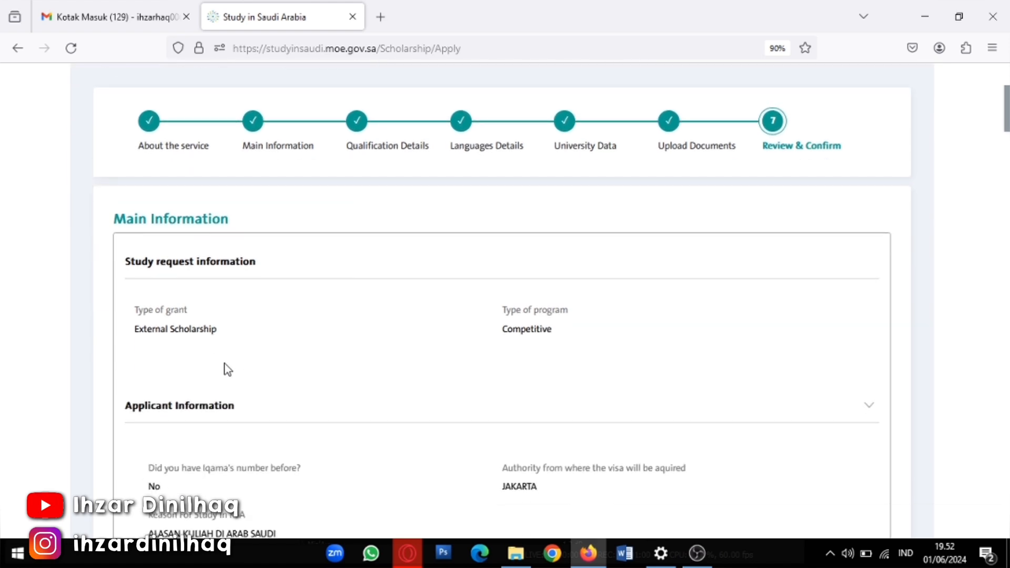
{"action": "scroll", "coordinate": [409, 377], "scroll_direction": "up", "scroll_amount": 1}
{"action": "scroll", "coordinate": [260, 395], "scroll_direction": "down", "scroll_amount": 2}
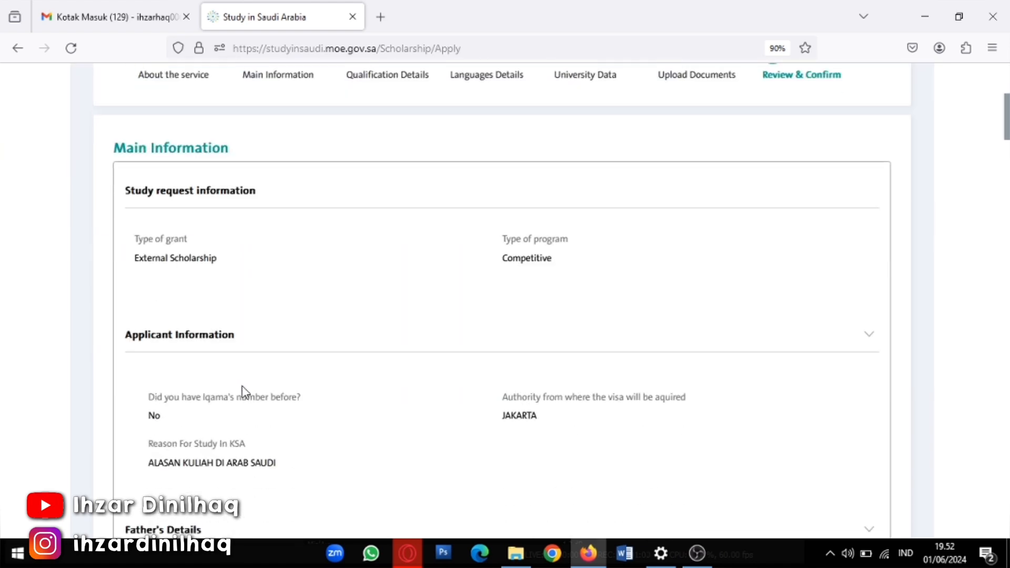
{"action": "scroll", "coordinate": [322, 388], "scroll_direction": "down", "scroll_amount": 1}
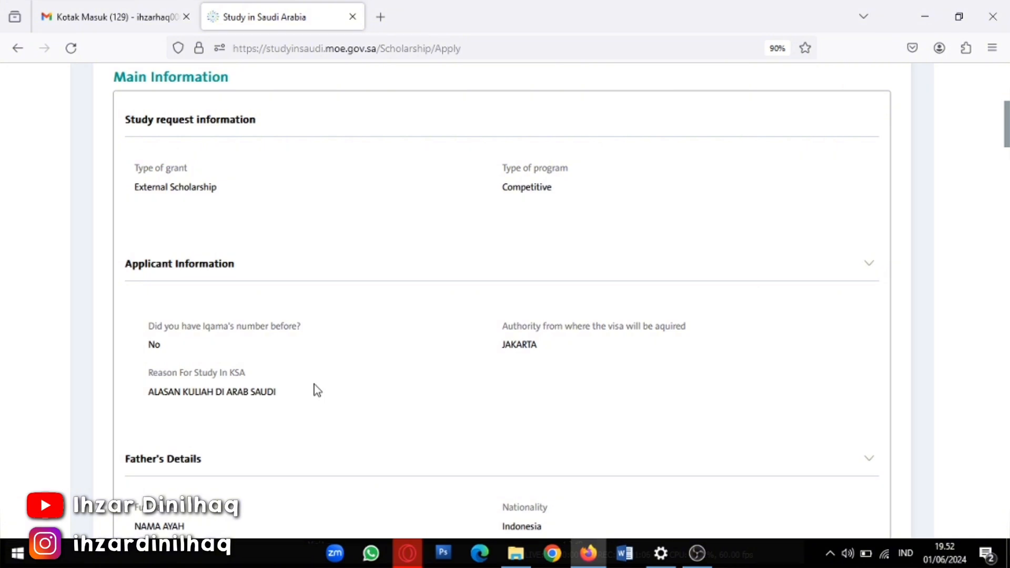
{"action": "scroll", "coordinate": [314, 390], "scroll_direction": "up", "scroll_amount": 1}
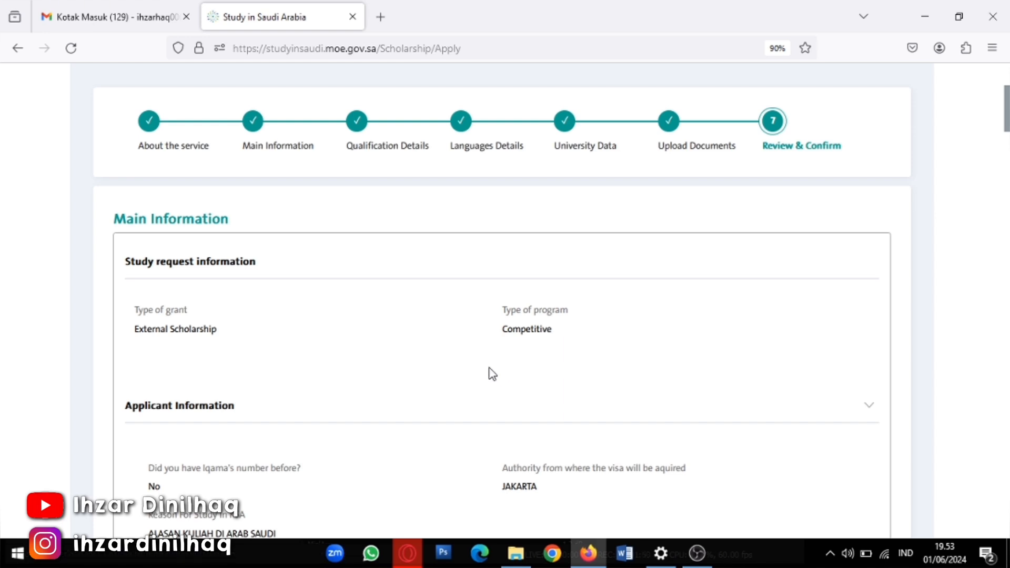
{"action": "scroll", "coordinate": [489, 374], "scroll_direction": "down", "scroll_amount": 7}
{"action": "scroll", "coordinate": [434, 379], "scroll_direction": "down", "scroll_amount": 16}
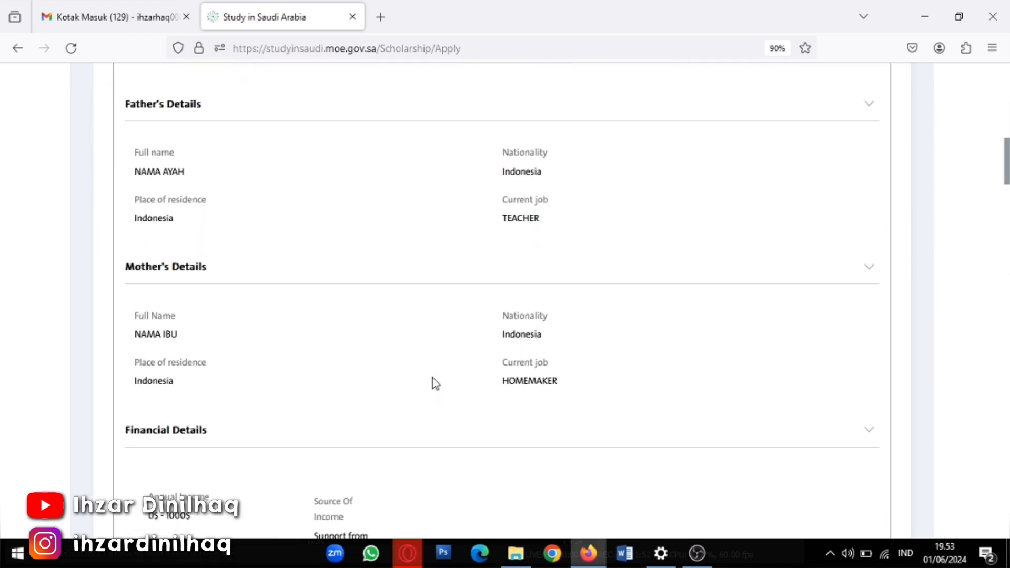
{"action": "scroll", "coordinate": [437, 393], "scroll_direction": "down", "scroll_amount": 4}
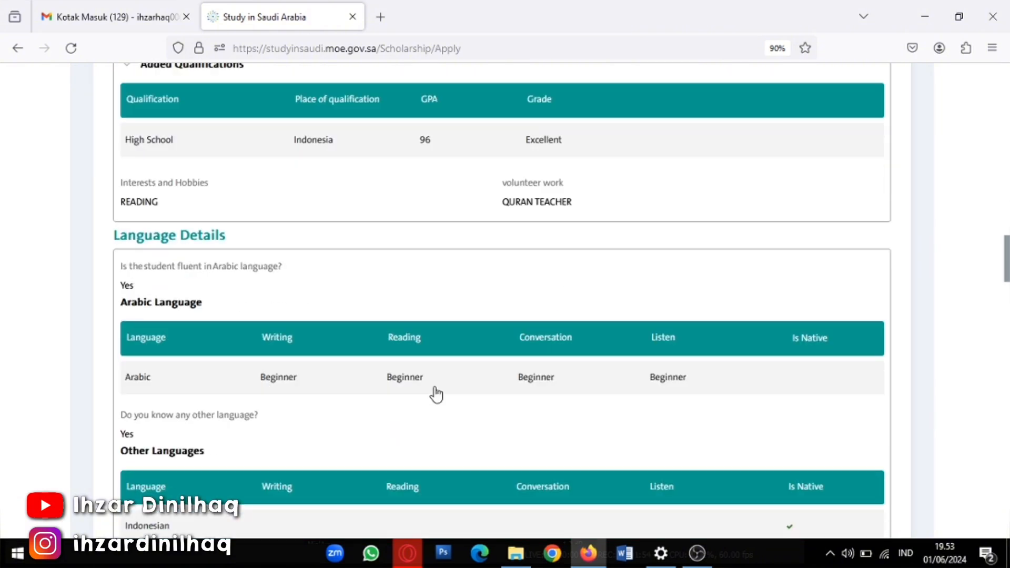
{"action": "scroll", "coordinate": [436, 395], "scroll_direction": "down", "scroll_amount": 12}
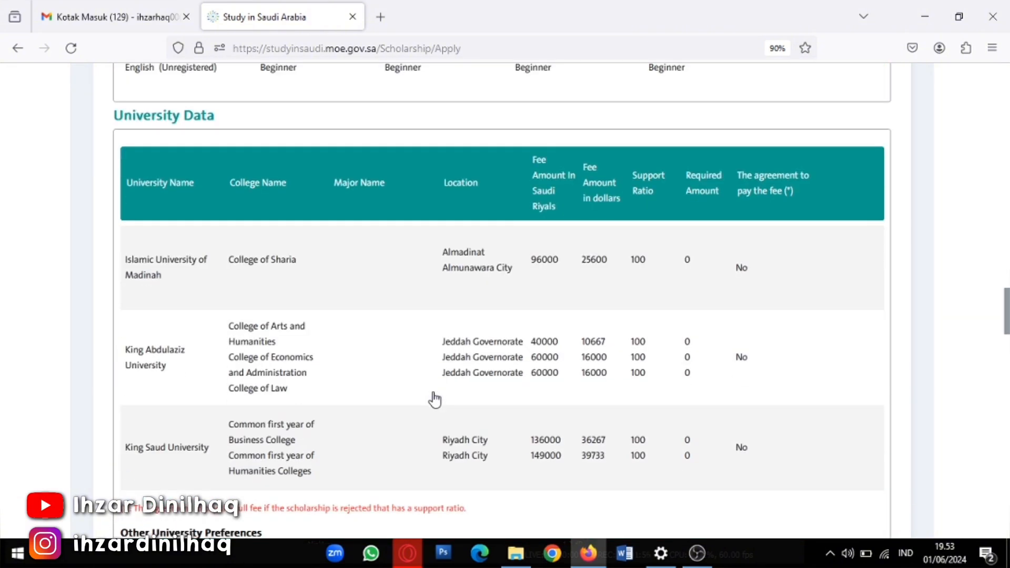
{"action": "scroll", "coordinate": [433, 392], "scroll_direction": "down", "scroll_amount": 4}
{"action": "scroll", "coordinate": [433, 392], "scroll_direction": "up", "scroll_amount": 4}
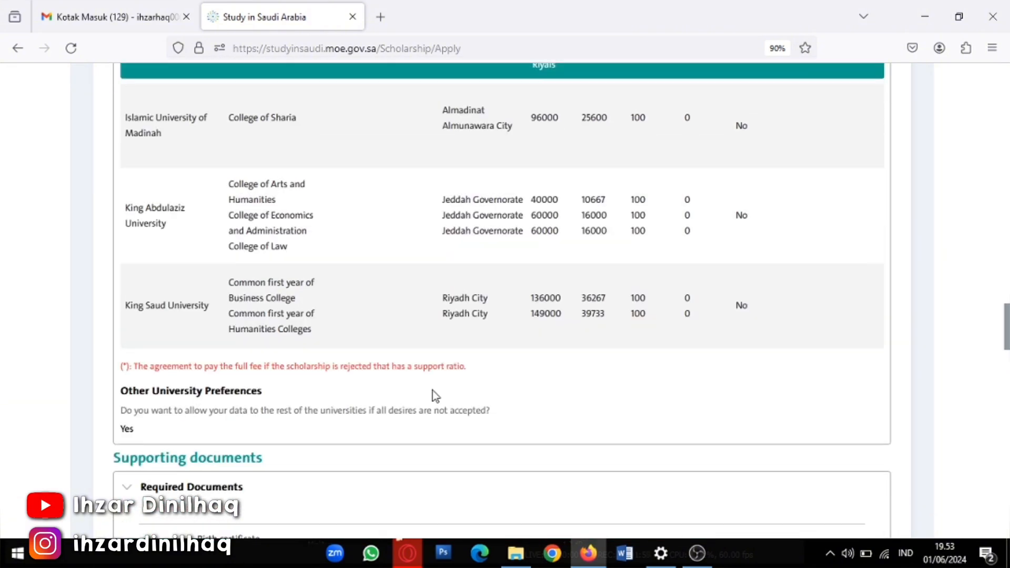
{"action": "scroll", "coordinate": [414, 400], "scroll_direction": "down", "scroll_amount": 1}
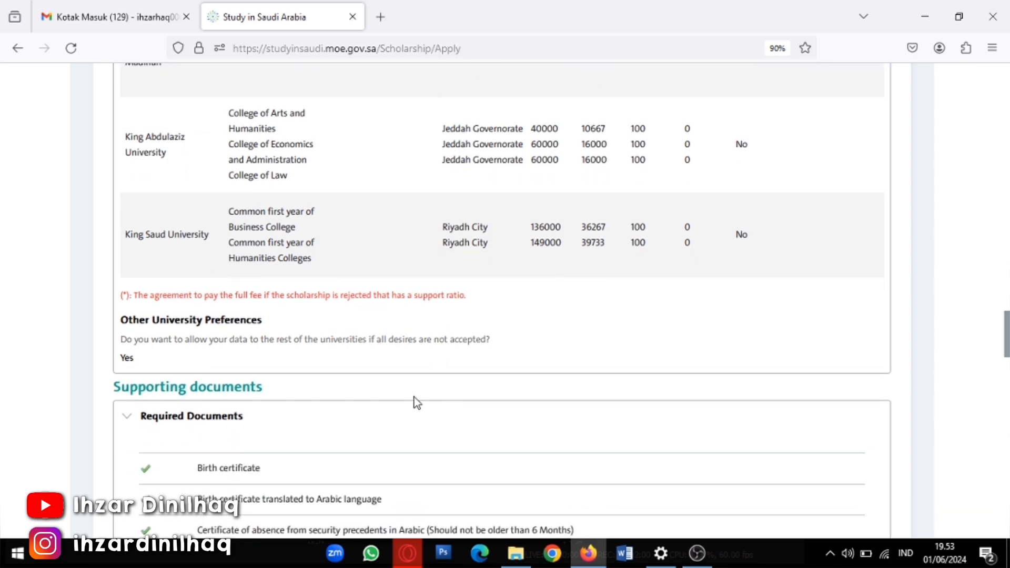
{"action": "scroll", "coordinate": [286, 338], "scroll_direction": "down", "scroll_amount": 12}
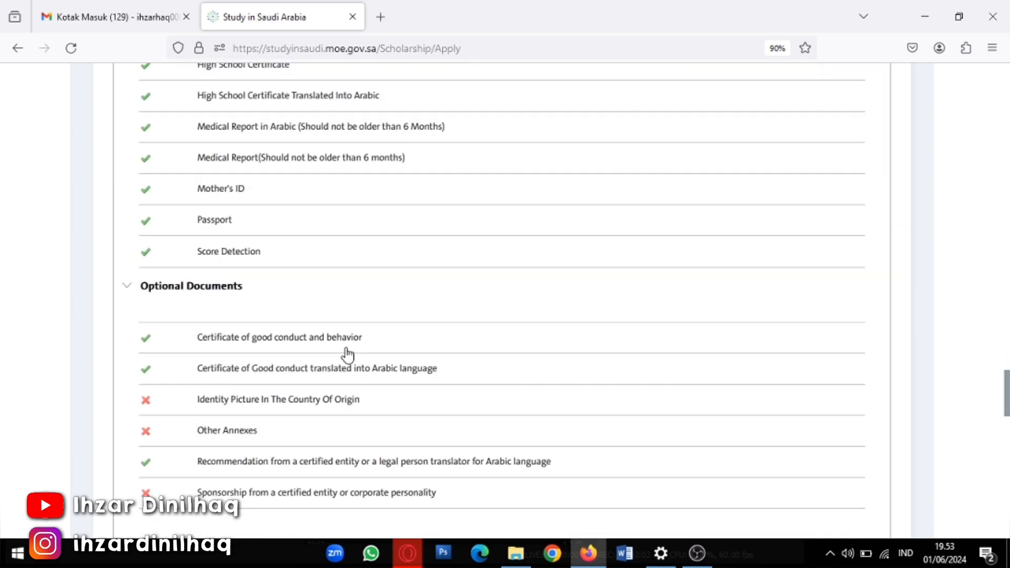
{"action": "scroll", "coordinate": [348, 354], "scroll_direction": "down", "scroll_amount": 13}
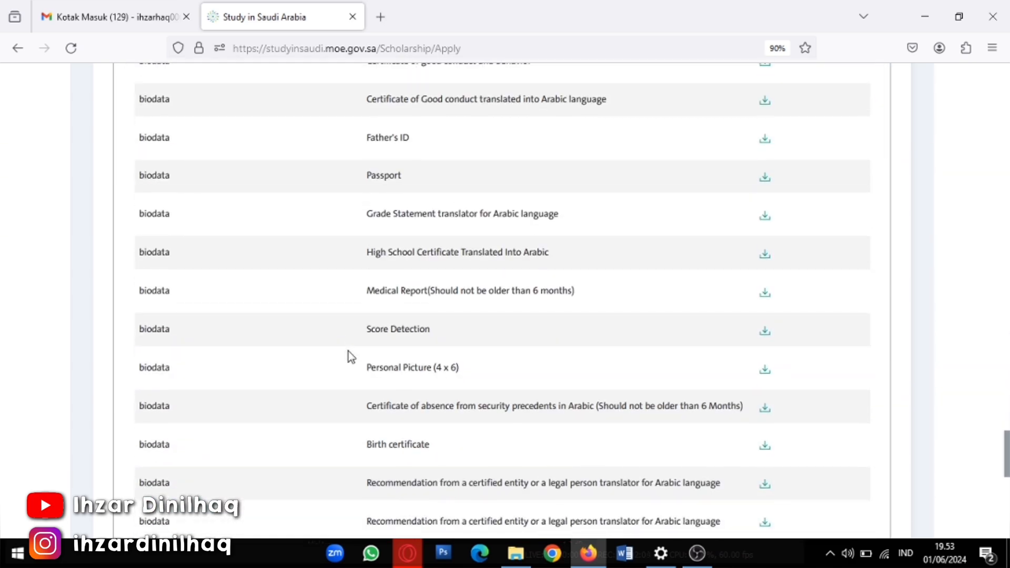
{"action": "scroll", "coordinate": [325, 379], "scroll_direction": "down", "scroll_amount": 5}
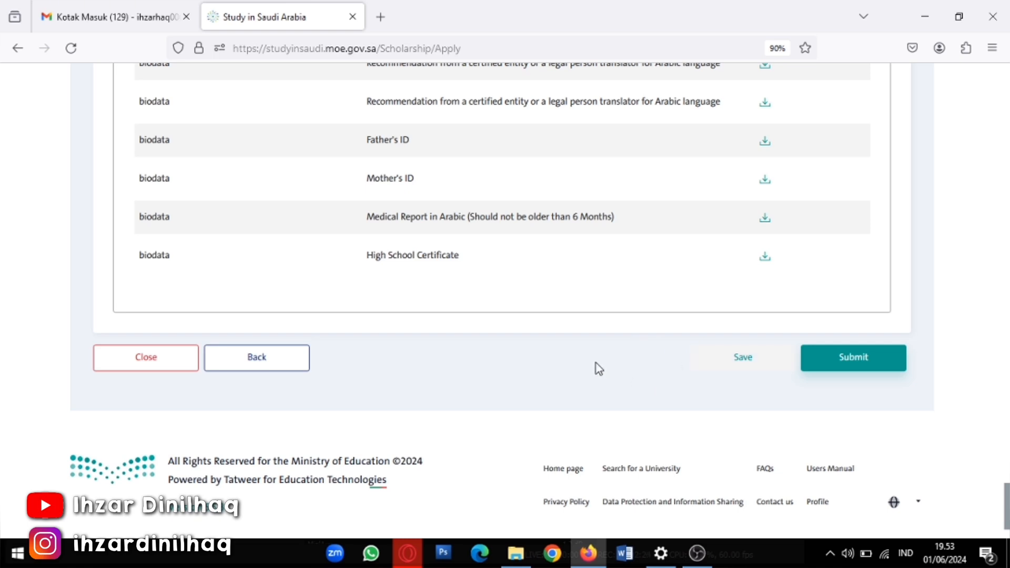
Submit the application and check the success banner and Awaiting University Approval status
{"action": "left_click", "coordinate": [846, 363]}
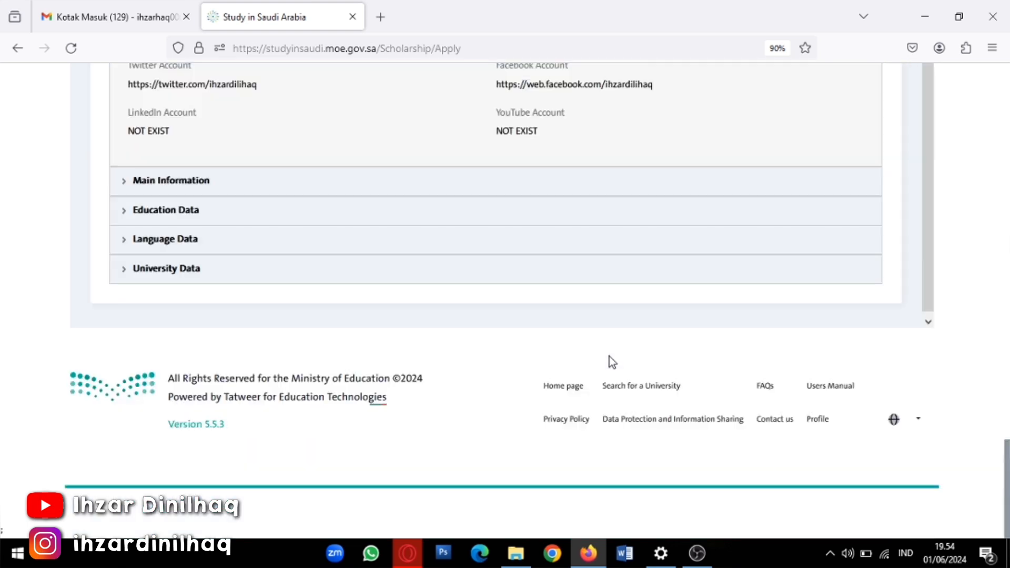
{"action": "scroll", "coordinate": [610, 363], "scroll_direction": "up", "scroll_amount": 10}
{"action": "scroll", "coordinate": [610, 363], "scroll_direction": "up", "scroll_amount": 15}
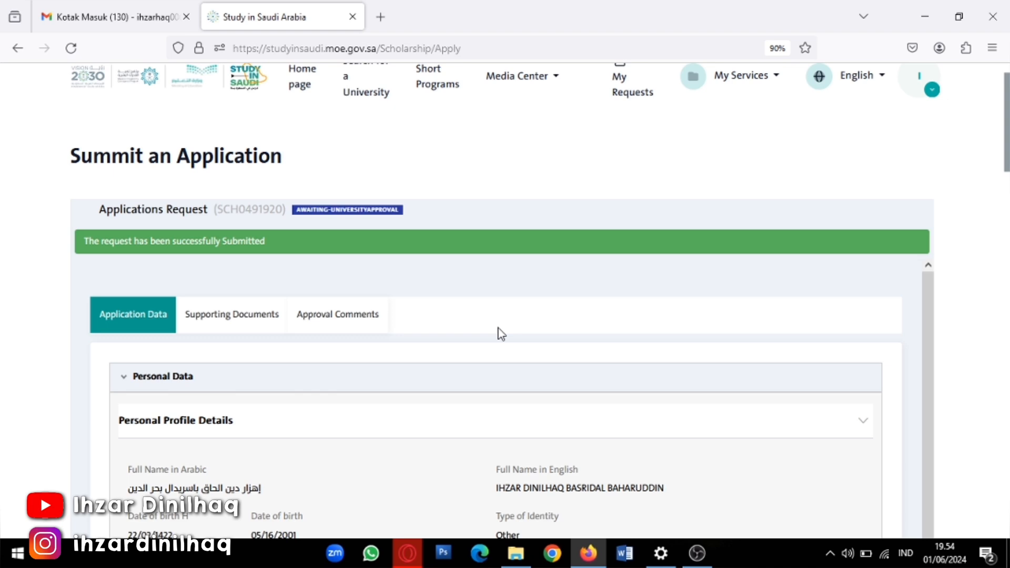
{"action": "scroll", "coordinate": [368, 421], "scroll_direction": "down", "scroll_amount": 4}
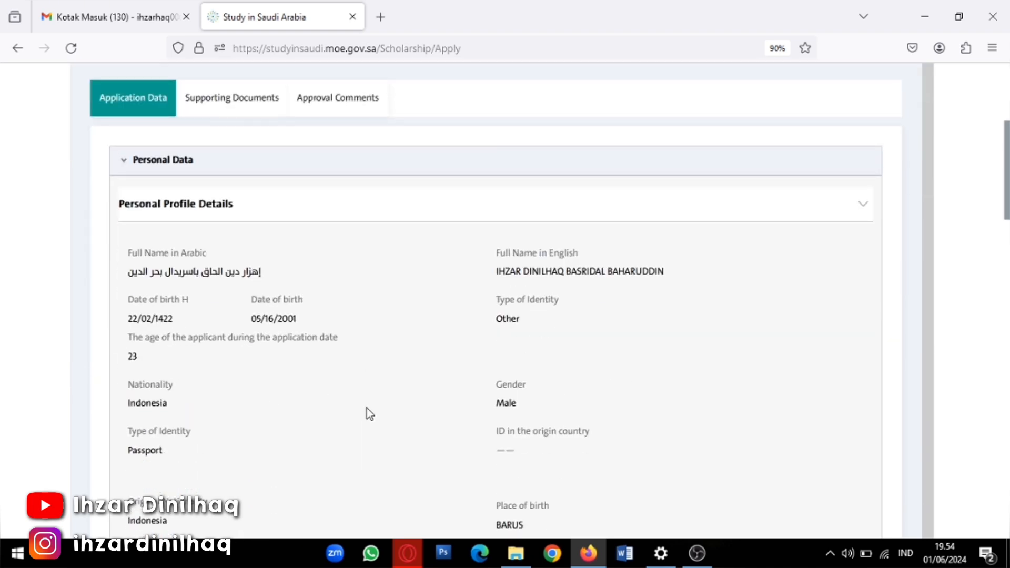
{"action": "scroll", "coordinate": [347, 400], "scroll_direction": "up", "scroll_amount": 3}
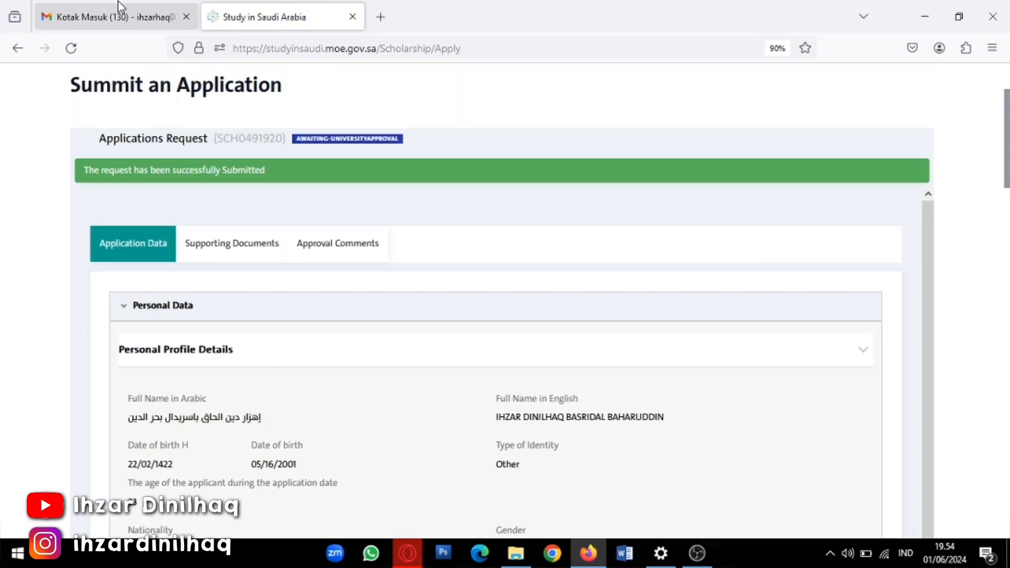
In Gmail, refresh the inbox and open the Ministry of Education's study-request confirmation email
{"action": "left_click", "coordinate": [111, 18]}
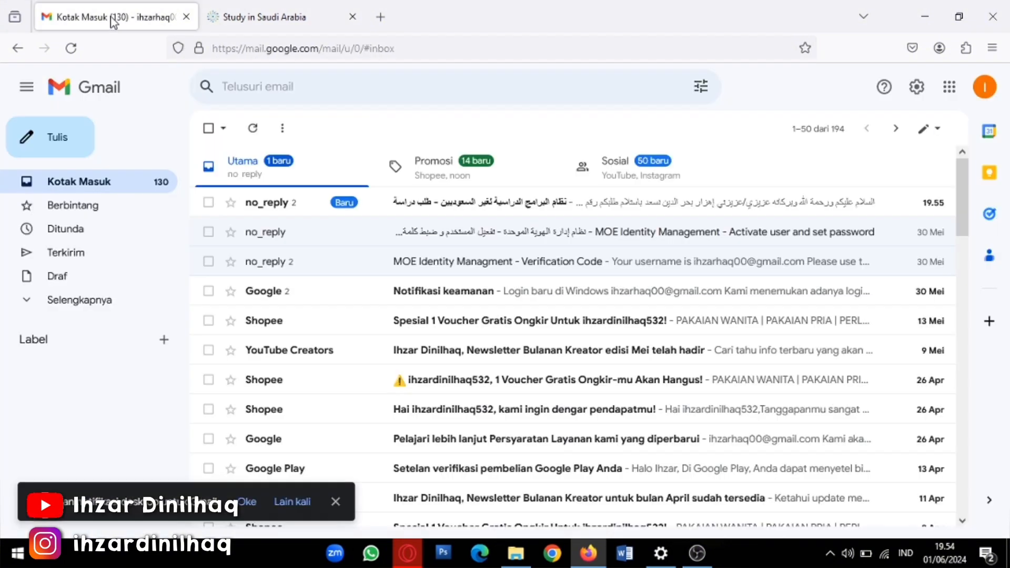
{"action": "left_click", "coordinate": [255, 131]}
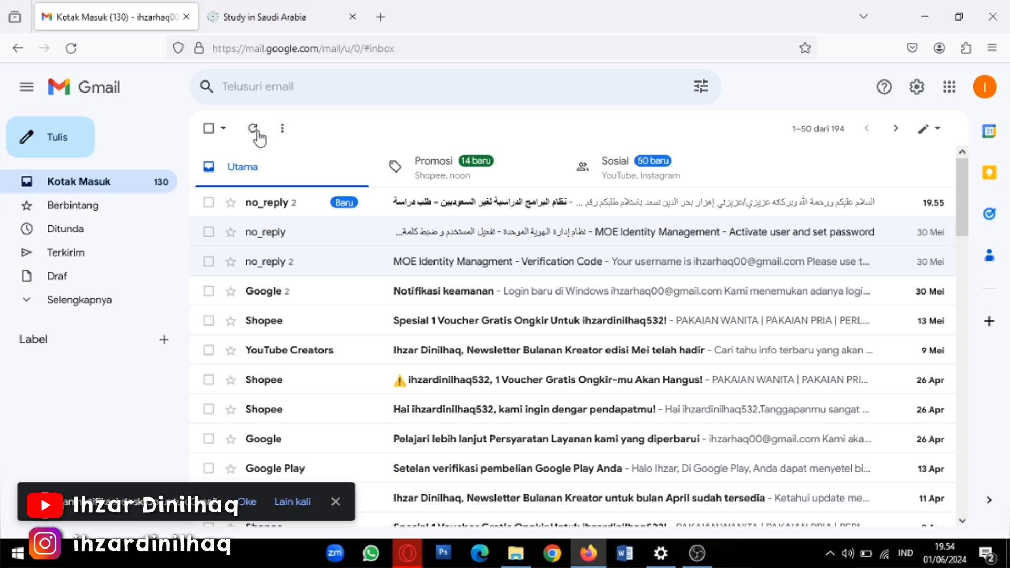
{"action": "left_click", "coordinate": [471, 213]}
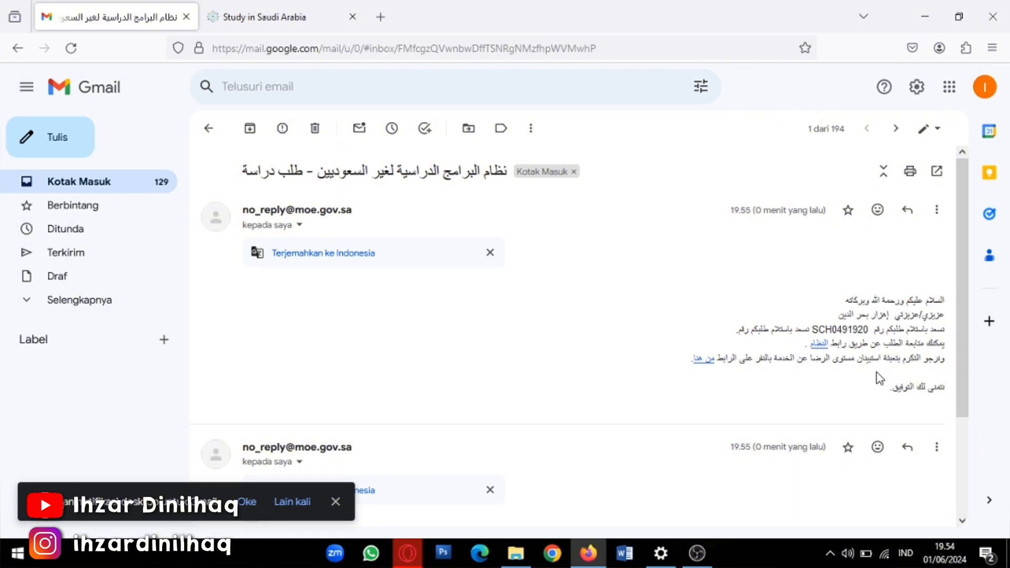
{"action": "scroll", "coordinate": [747, 342], "scroll_direction": "down", "scroll_amount": 2}
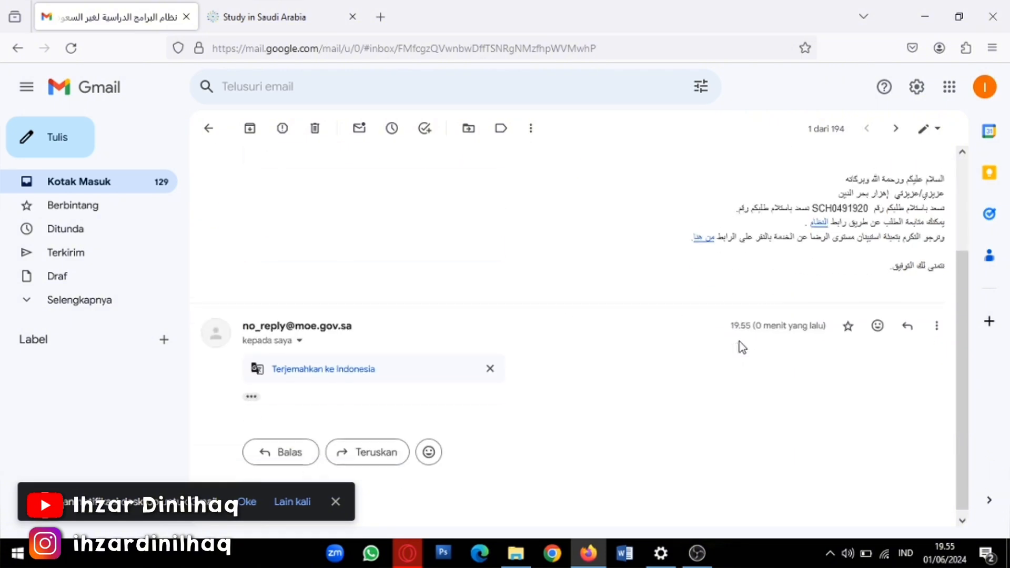
{"action": "left_click", "coordinate": [251, 392]}
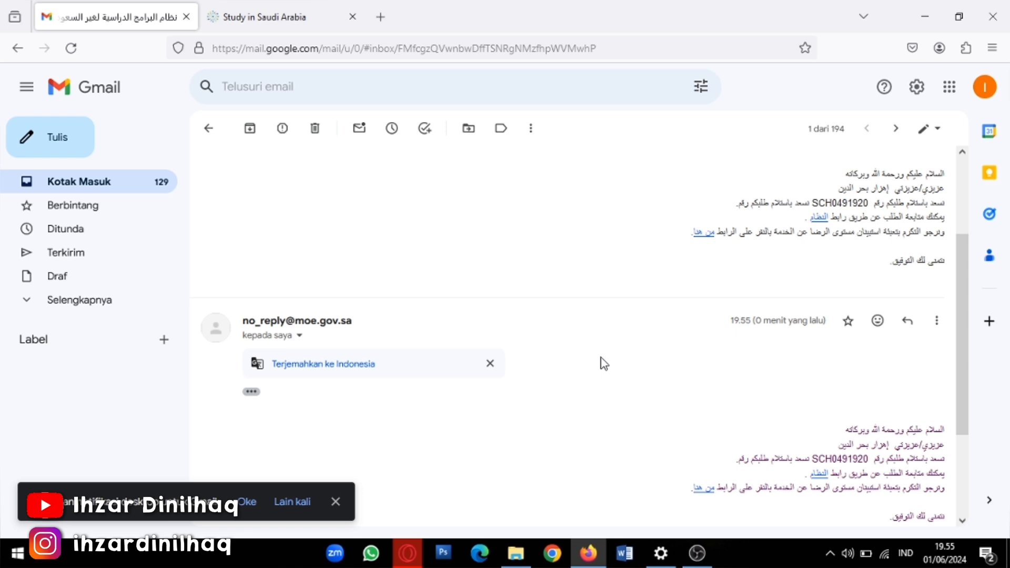
{"action": "scroll", "coordinate": [604, 363], "scroll_direction": "up", "scroll_amount": 2}
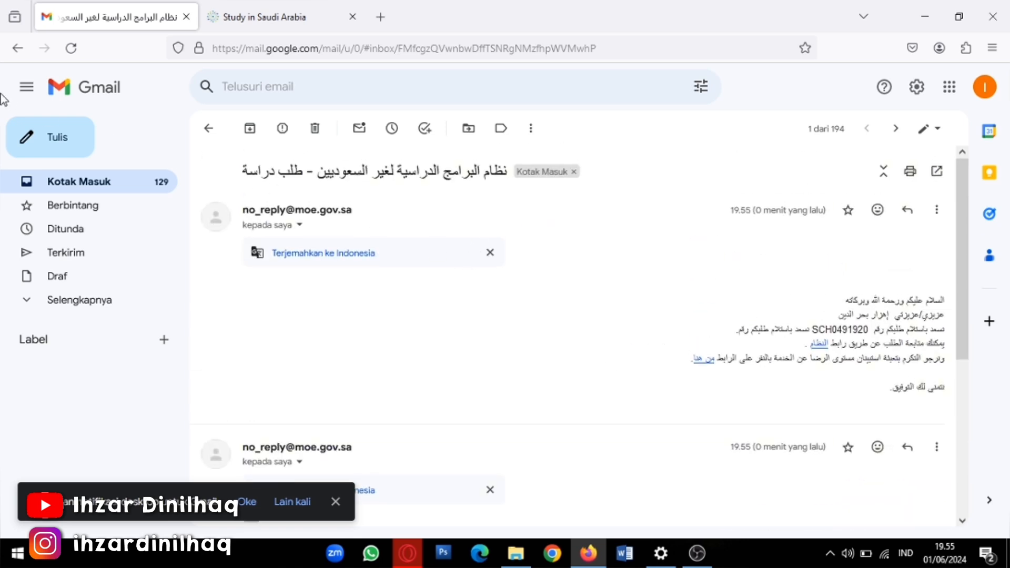
{"action": "left_click", "coordinate": [208, 129]}
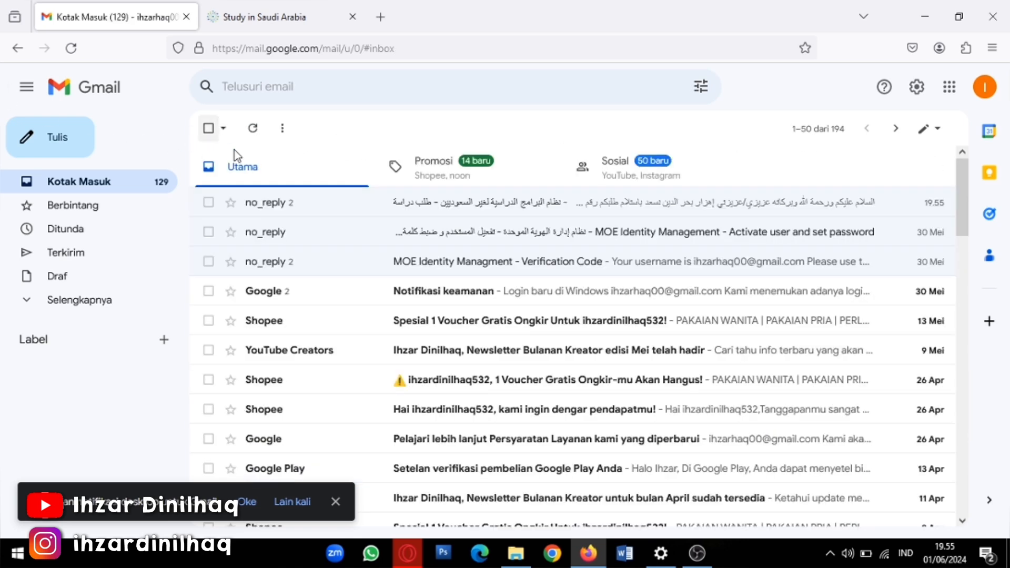
{"action": "left_click", "coordinate": [535, 216]}
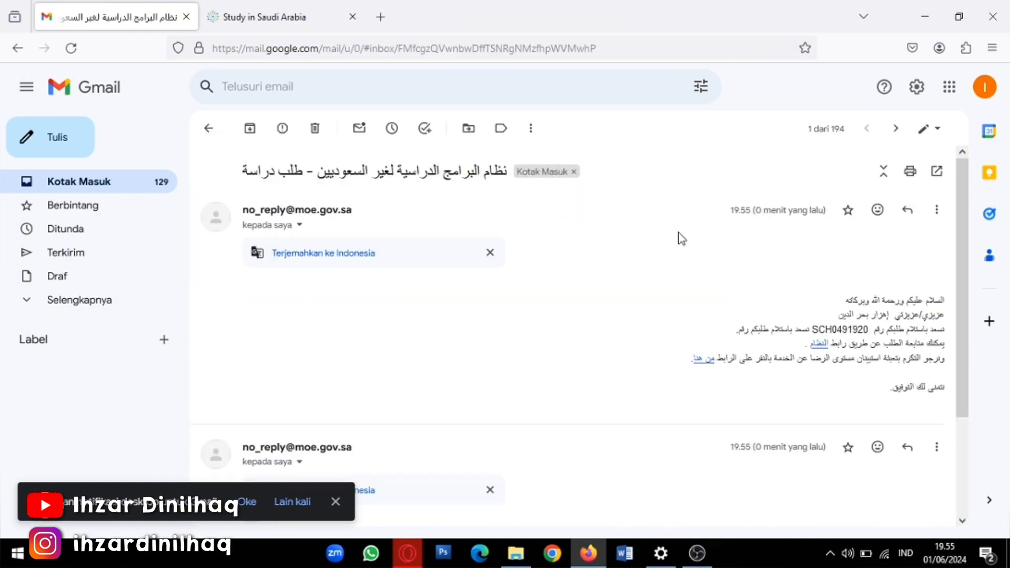